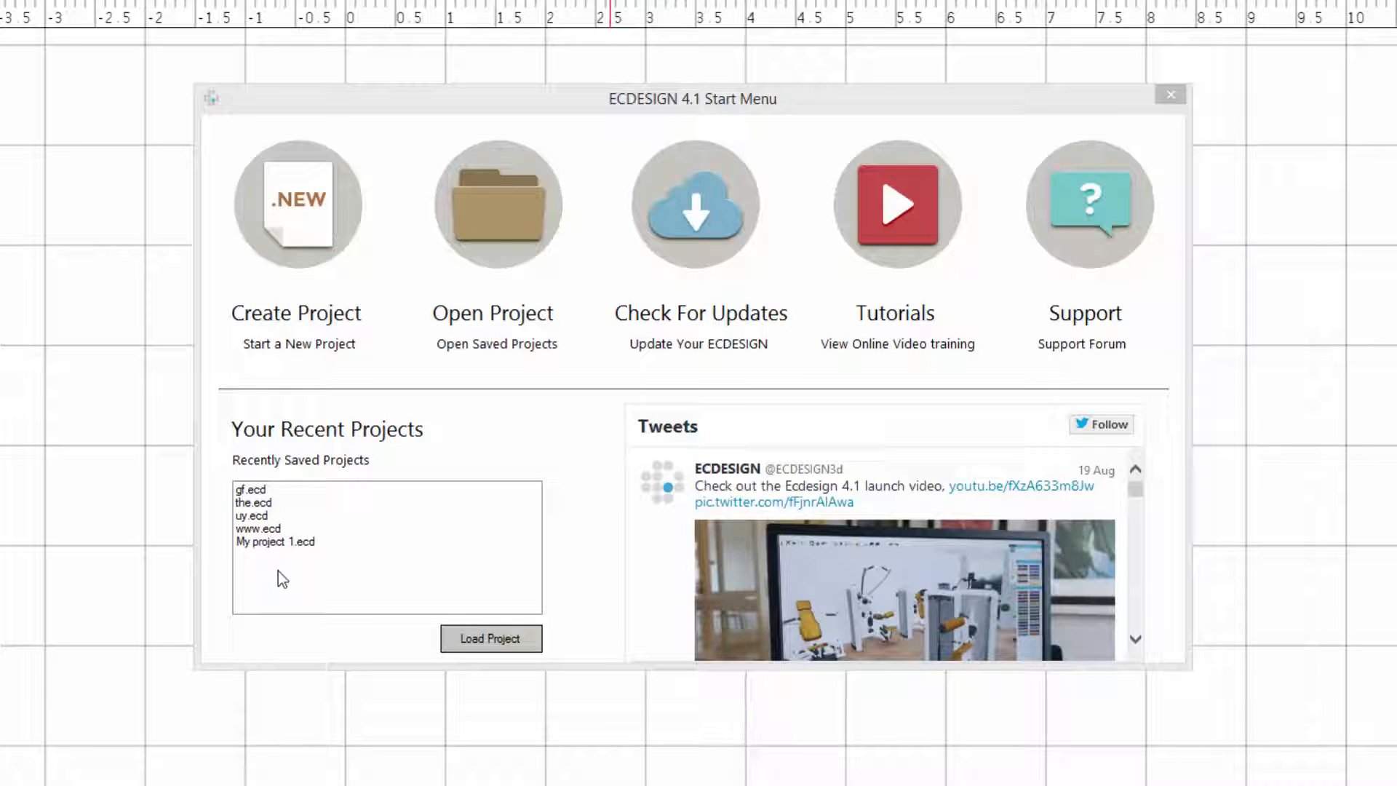
# Start a new empty project and name it "My project 1", keeping the default save location.
pyautogui.click(260, 505)
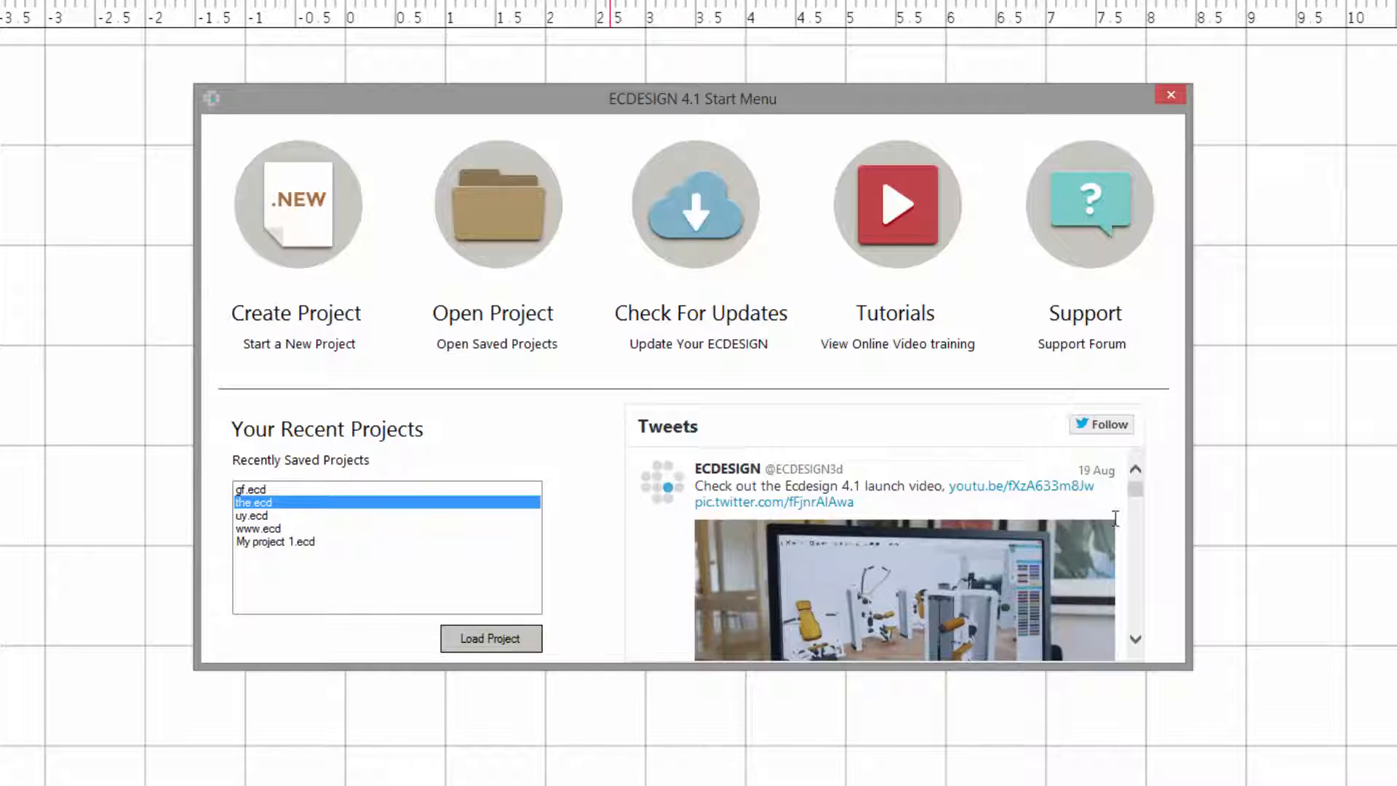
pyautogui.moveTo(1134, 495)
pyautogui.mouseDown()
pyautogui.moveTo(1142, 508)
pyautogui.moveTo(1142, 486)
pyautogui.mouseUp()
pyautogui.click(309, 230)
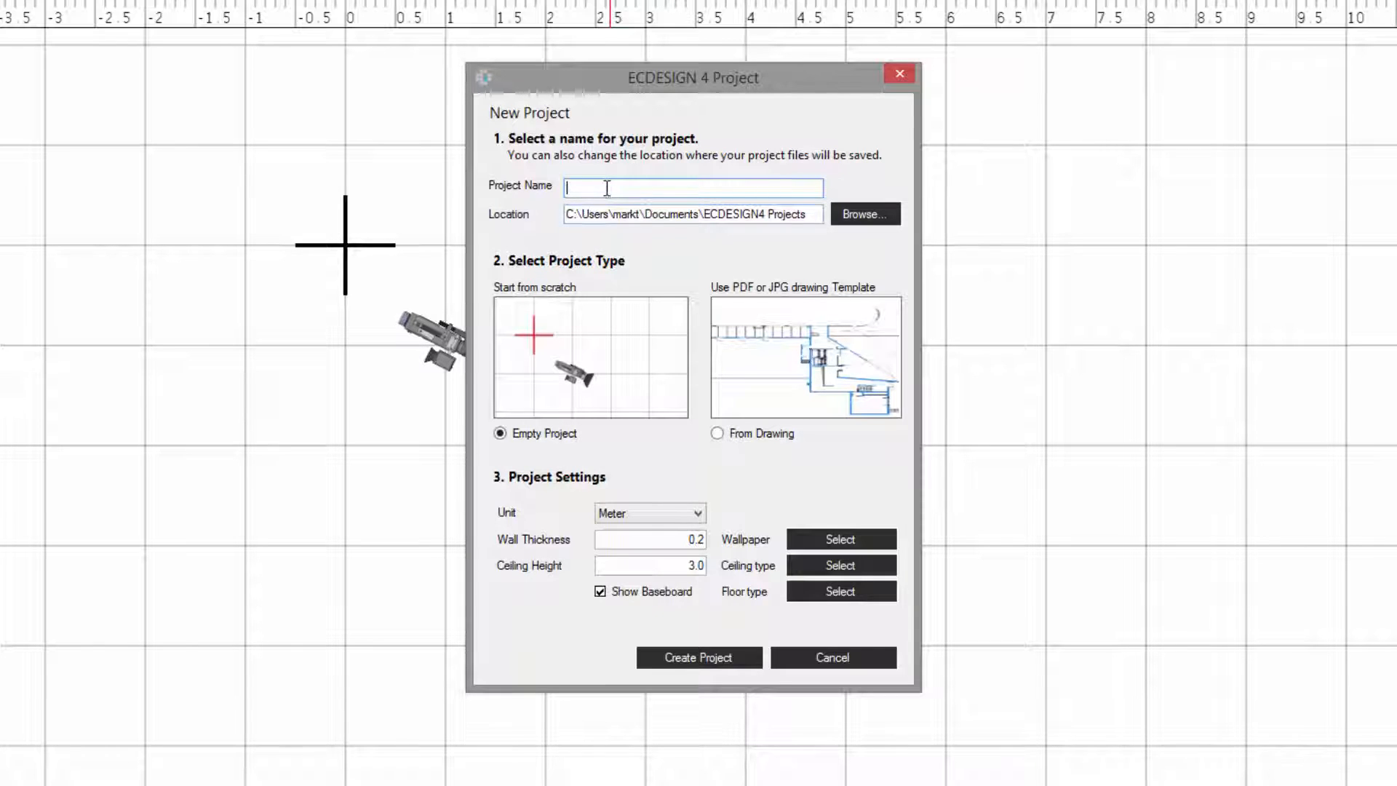
pyautogui.write('My project 1')
pyautogui.moveTo(809, 215); pyautogui.dragTo(561, 217)
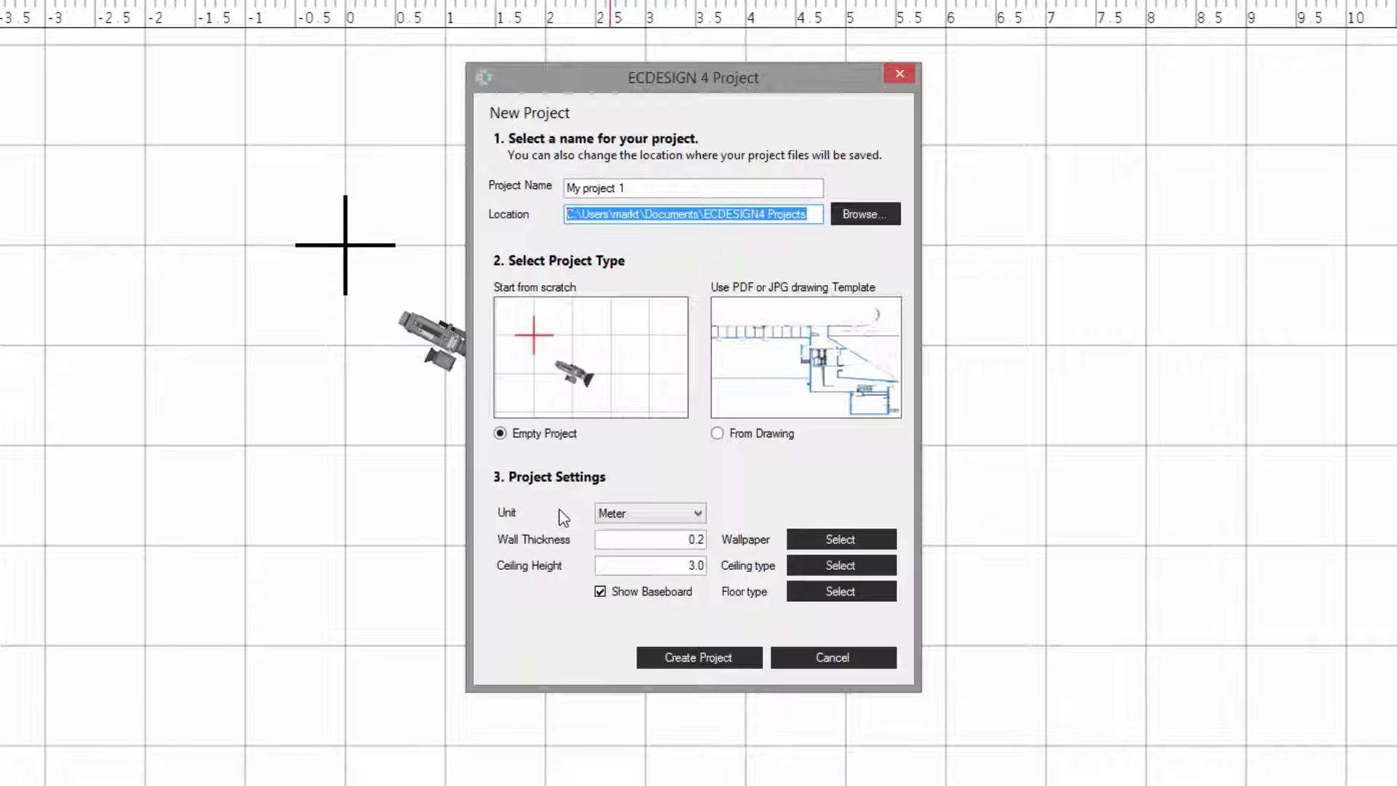
# Keep Meter as the project unit, set the ceiling height to 5.2, and leave the baseboard shown.
pyautogui.click(698, 517)
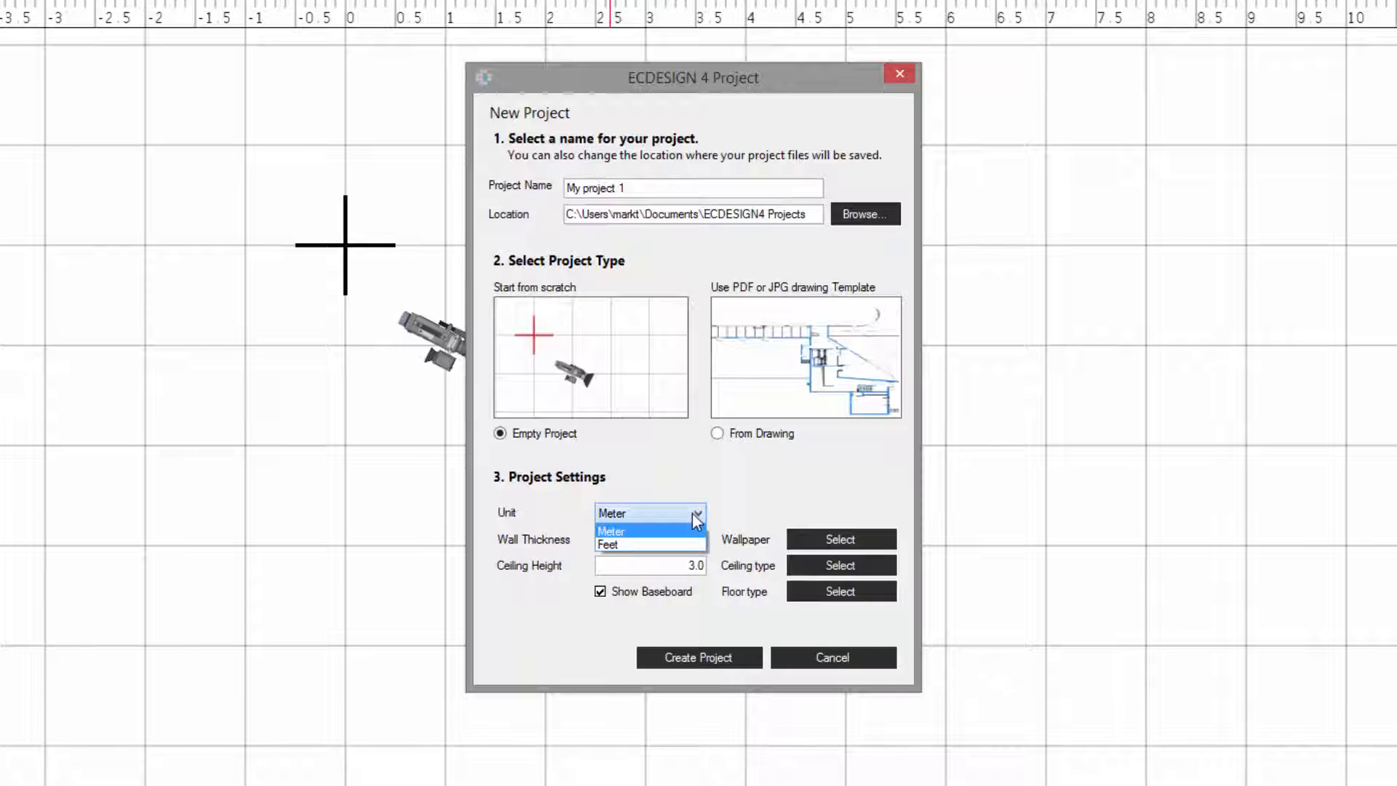
pyautogui.click(692, 512)
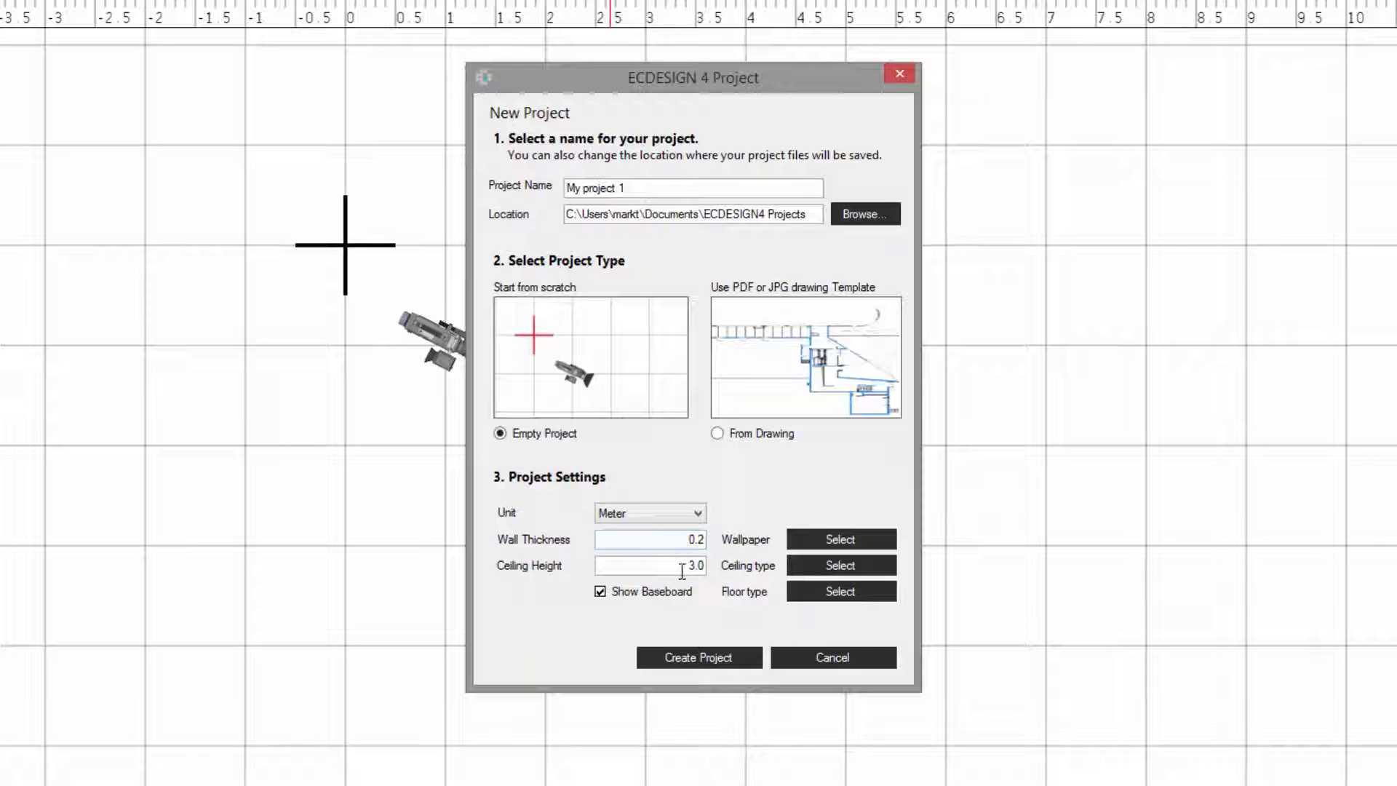
pyautogui.moveTo(678, 566); pyautogui.dragTo(717, 564)
pyautogui.write('5.2')
pyautogui.click(600, 593)
pyautogui.click(600, 593)
# Browse the floor material categories and add a custom turquoise (RGB 89, 215, 225) to the colour swatches.
pyautogui.click(829, 598)
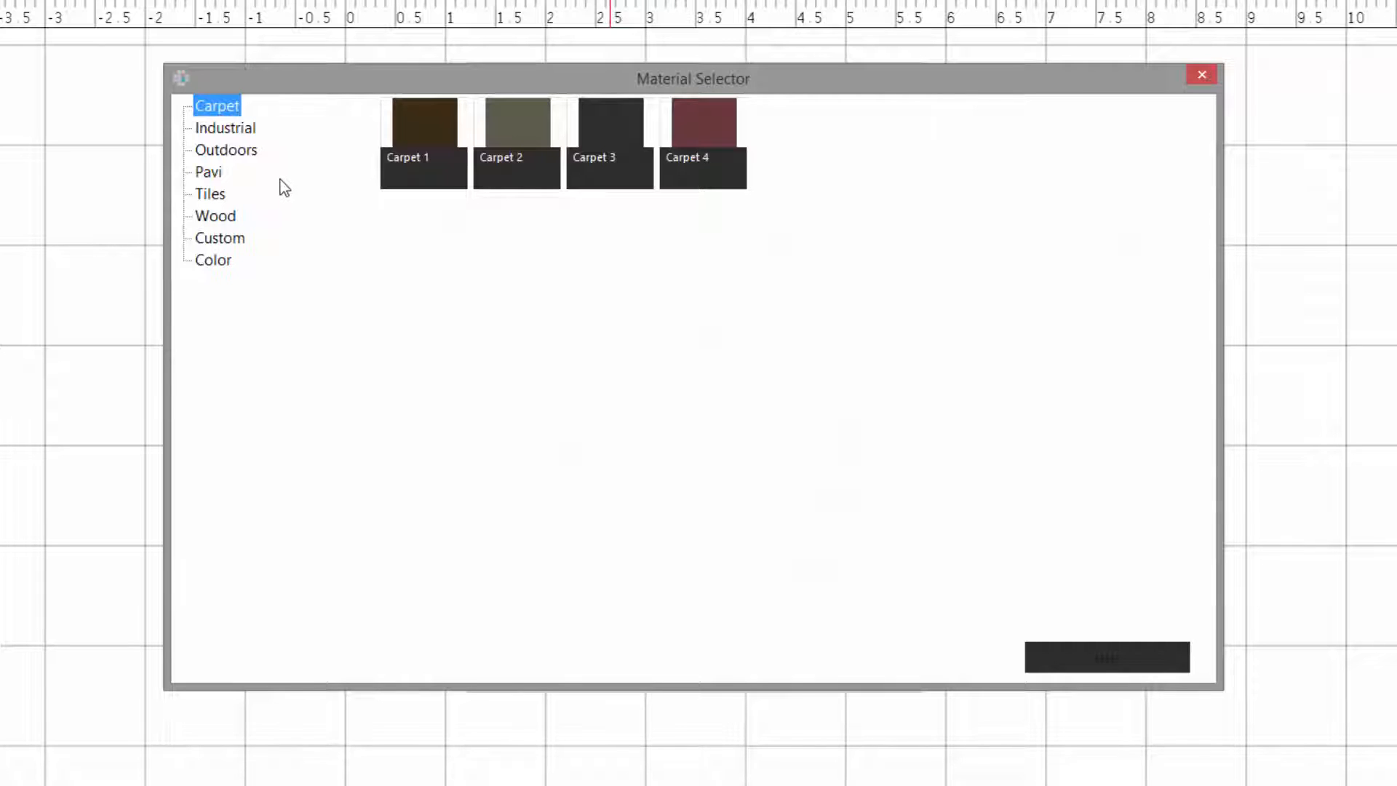
pyautogui.click(217, 218)
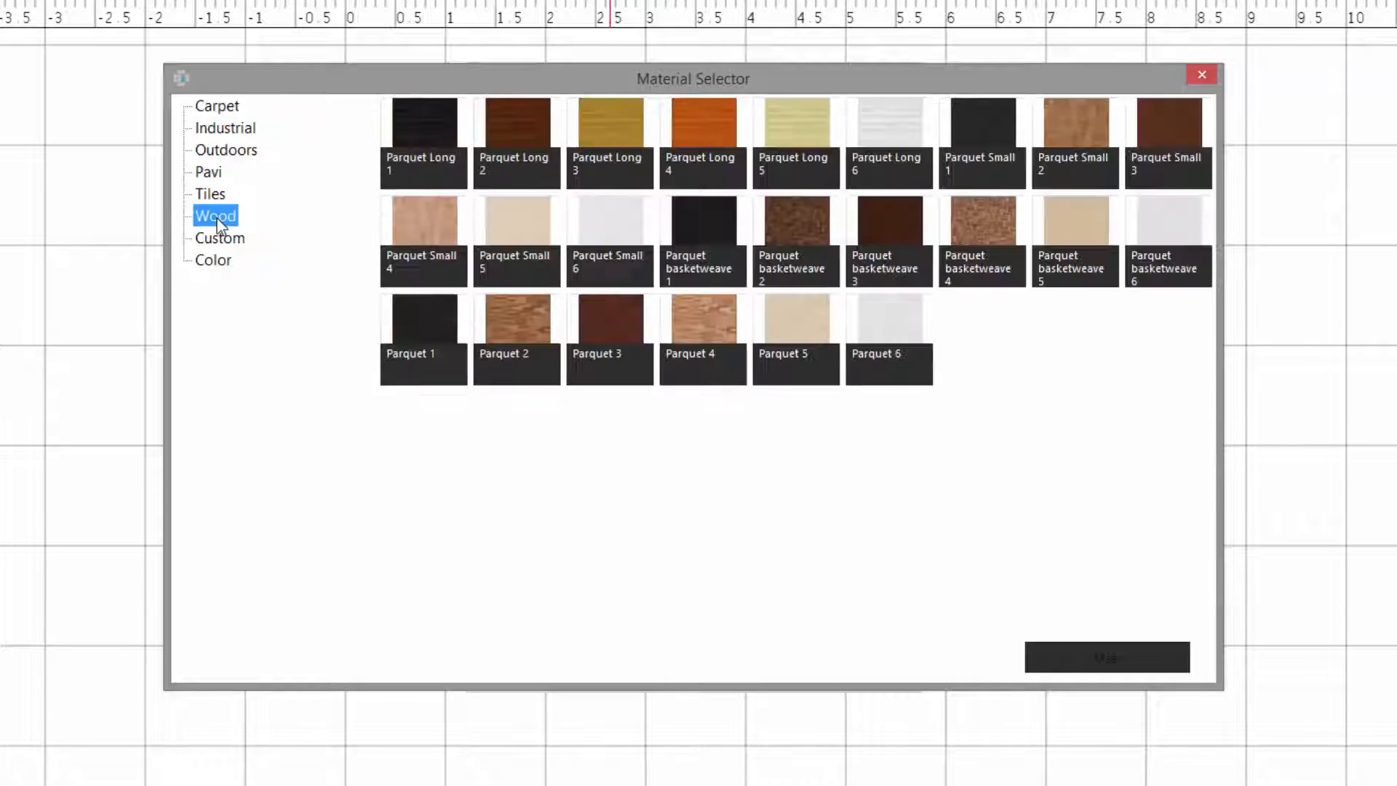
pyautogui.click(216, 195)
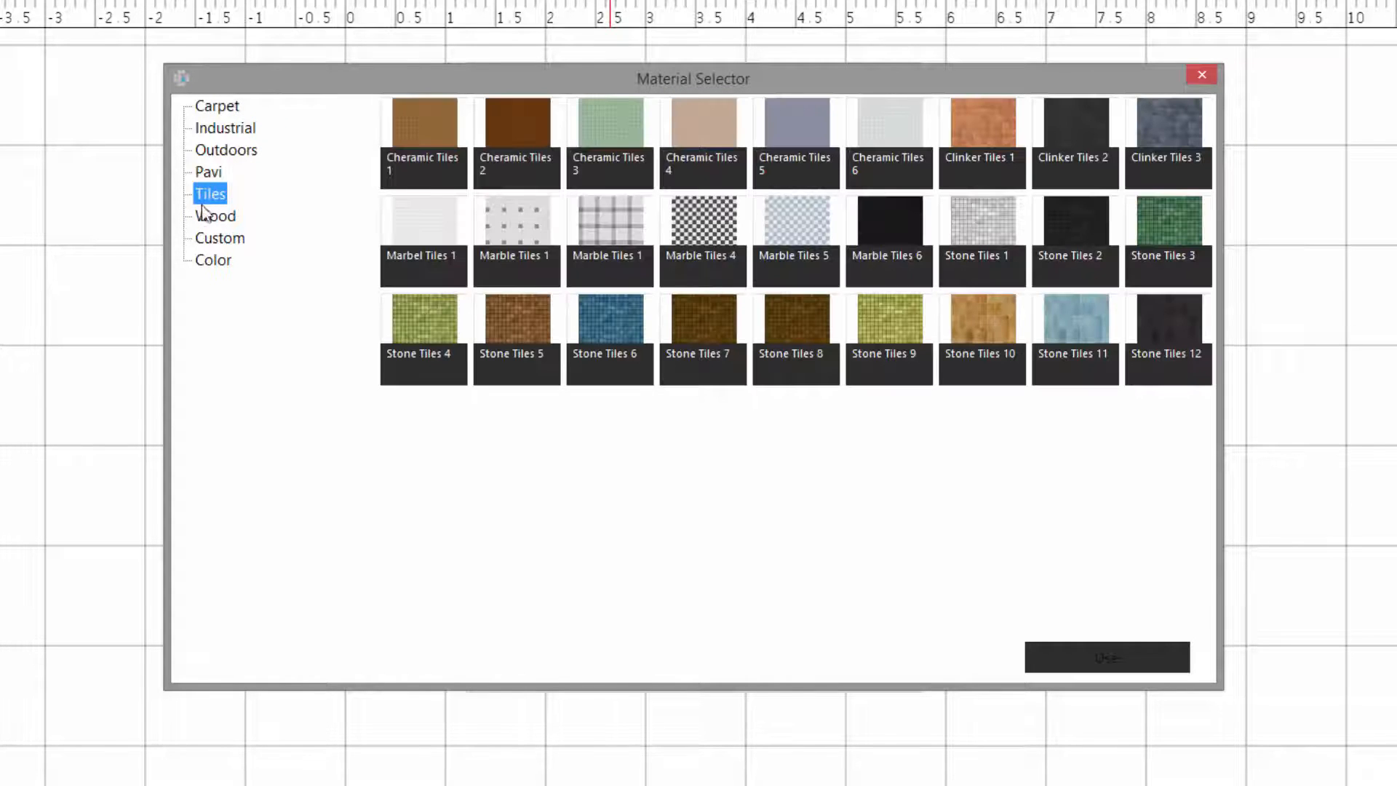
pyautogui.click(230, 243)
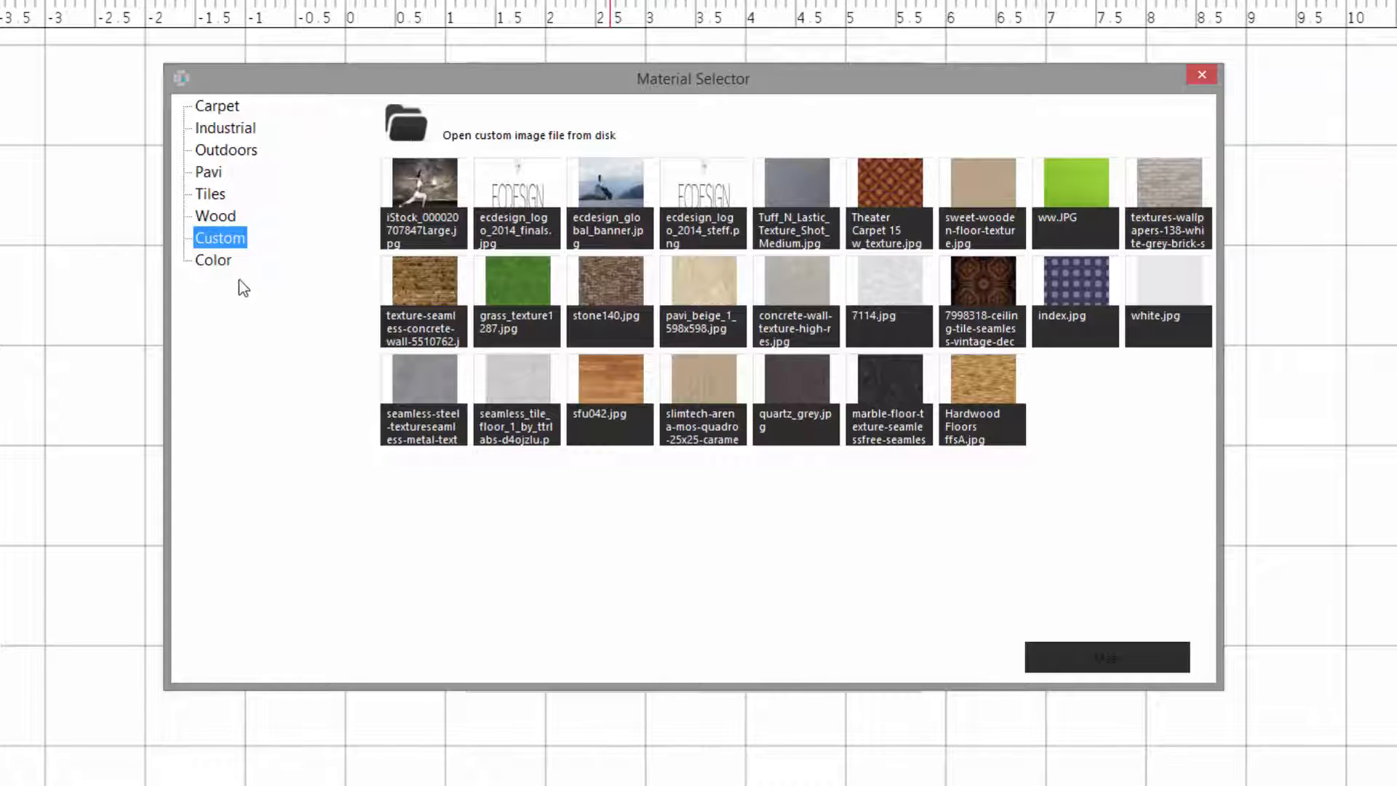
pyautogui.click(213, 260)
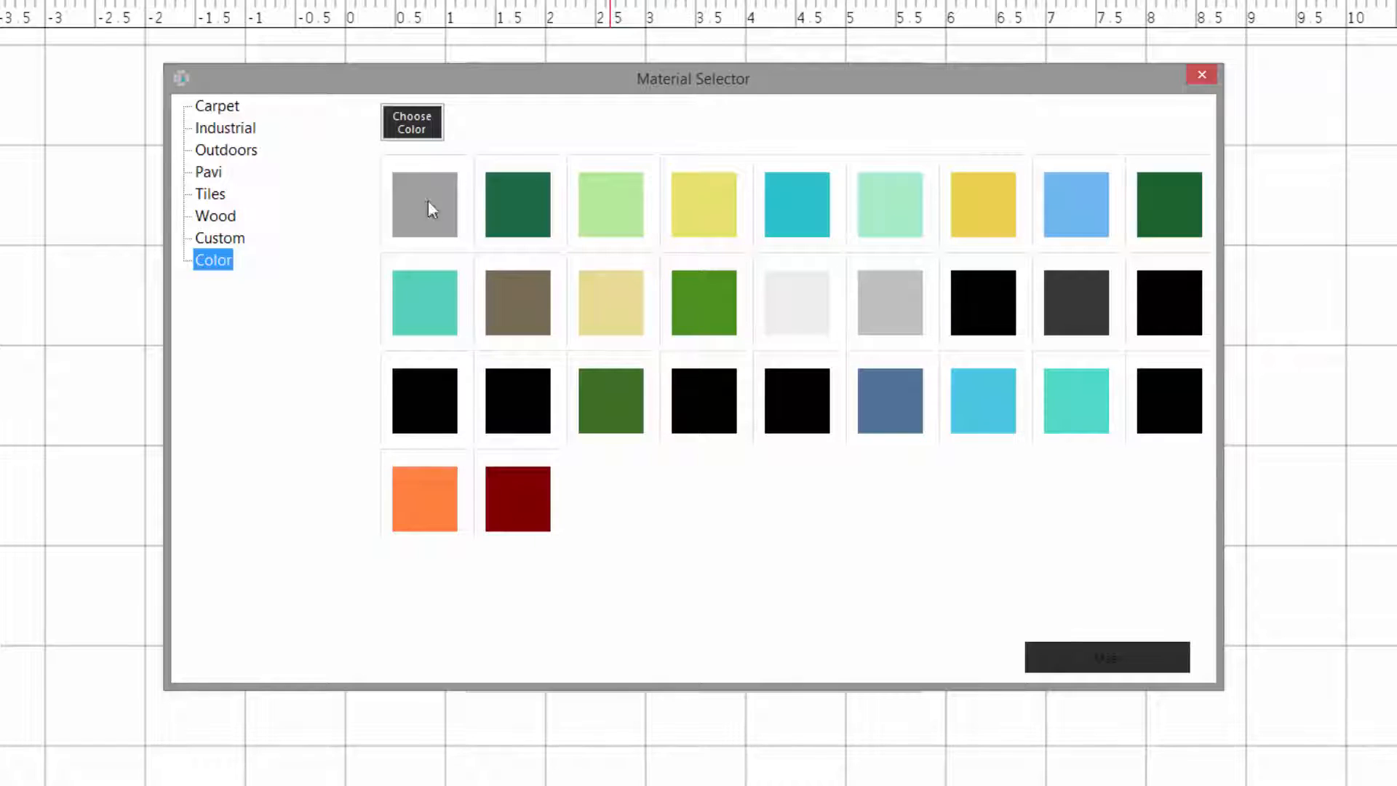
pyautogui.click(412, 128)
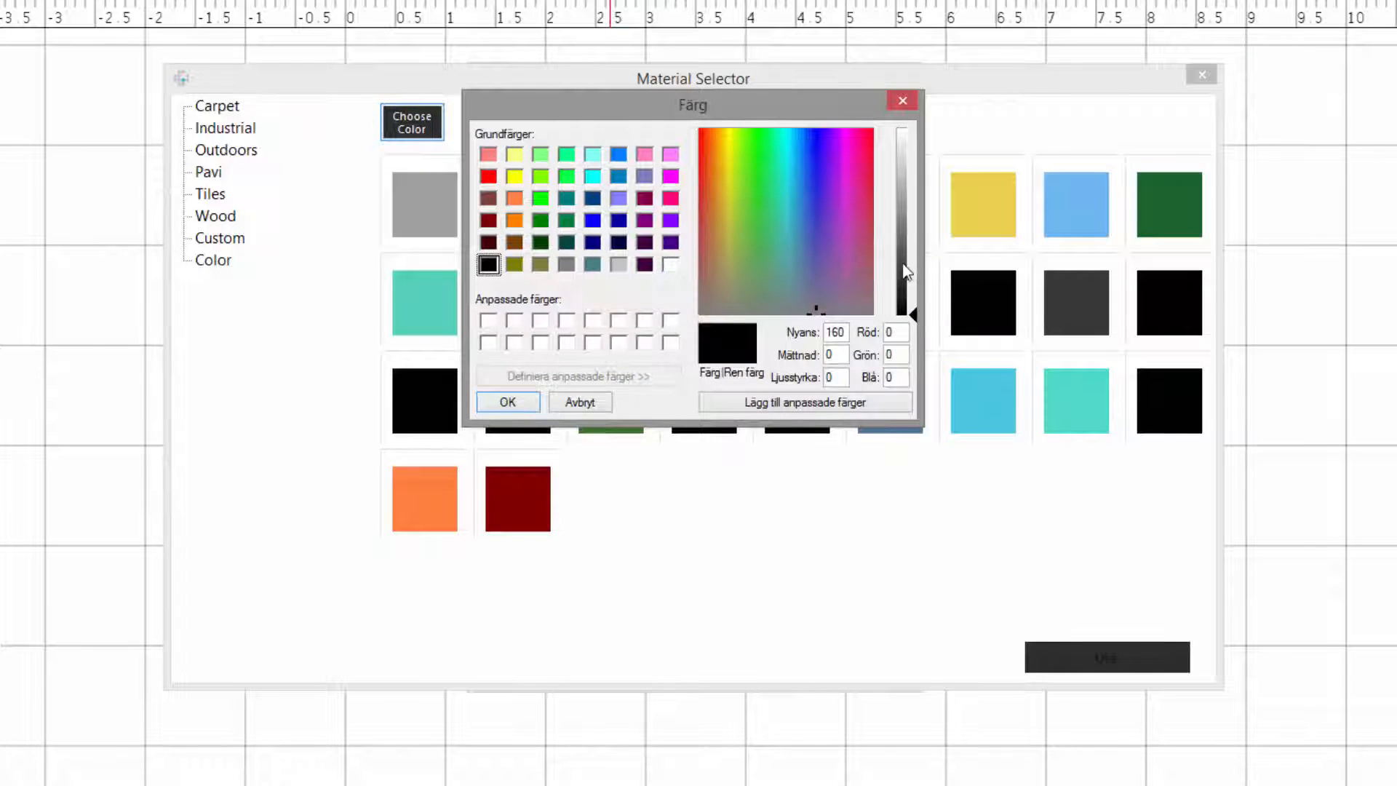
pyautogui.moveTo(905, 277); pyautogui.dragTo(789, 187)
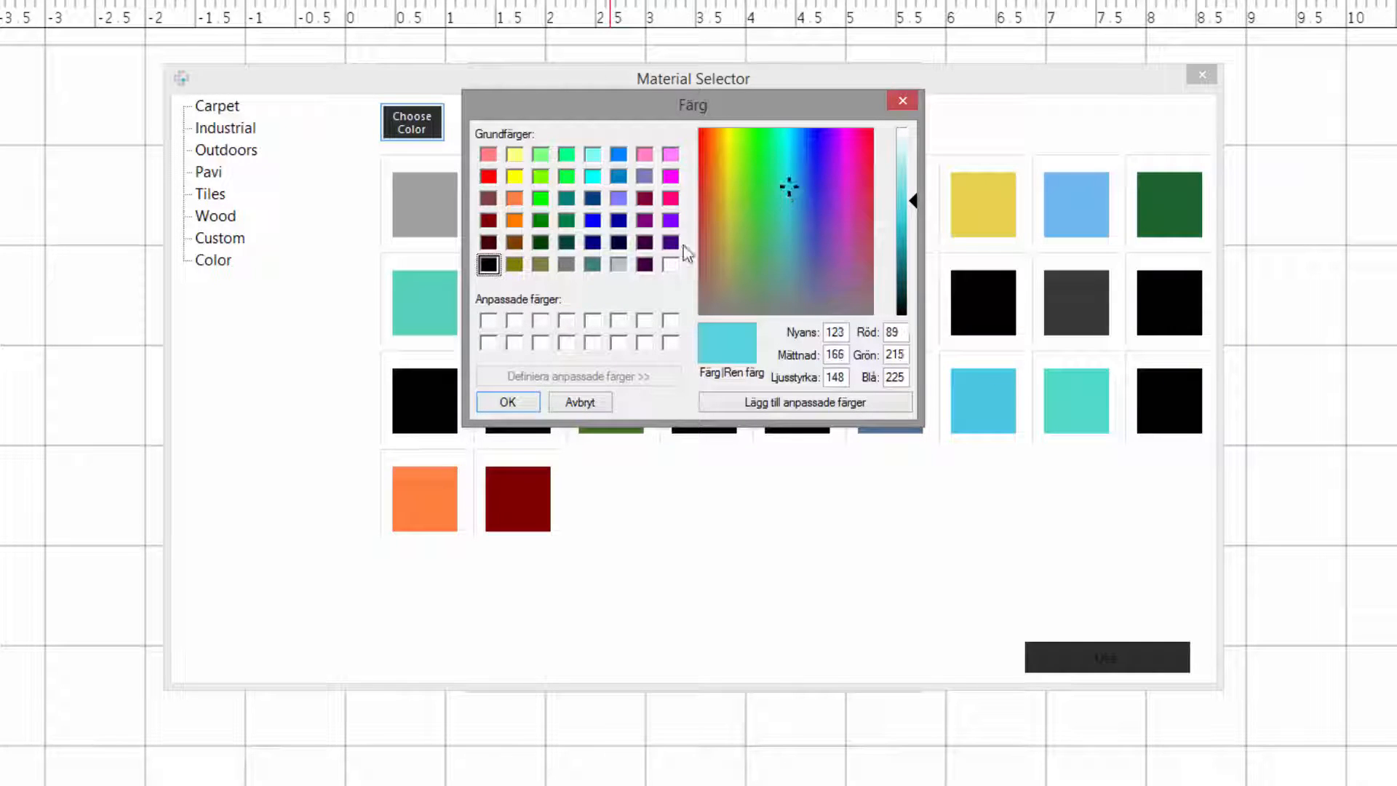
pyautogui.click(508, 402)
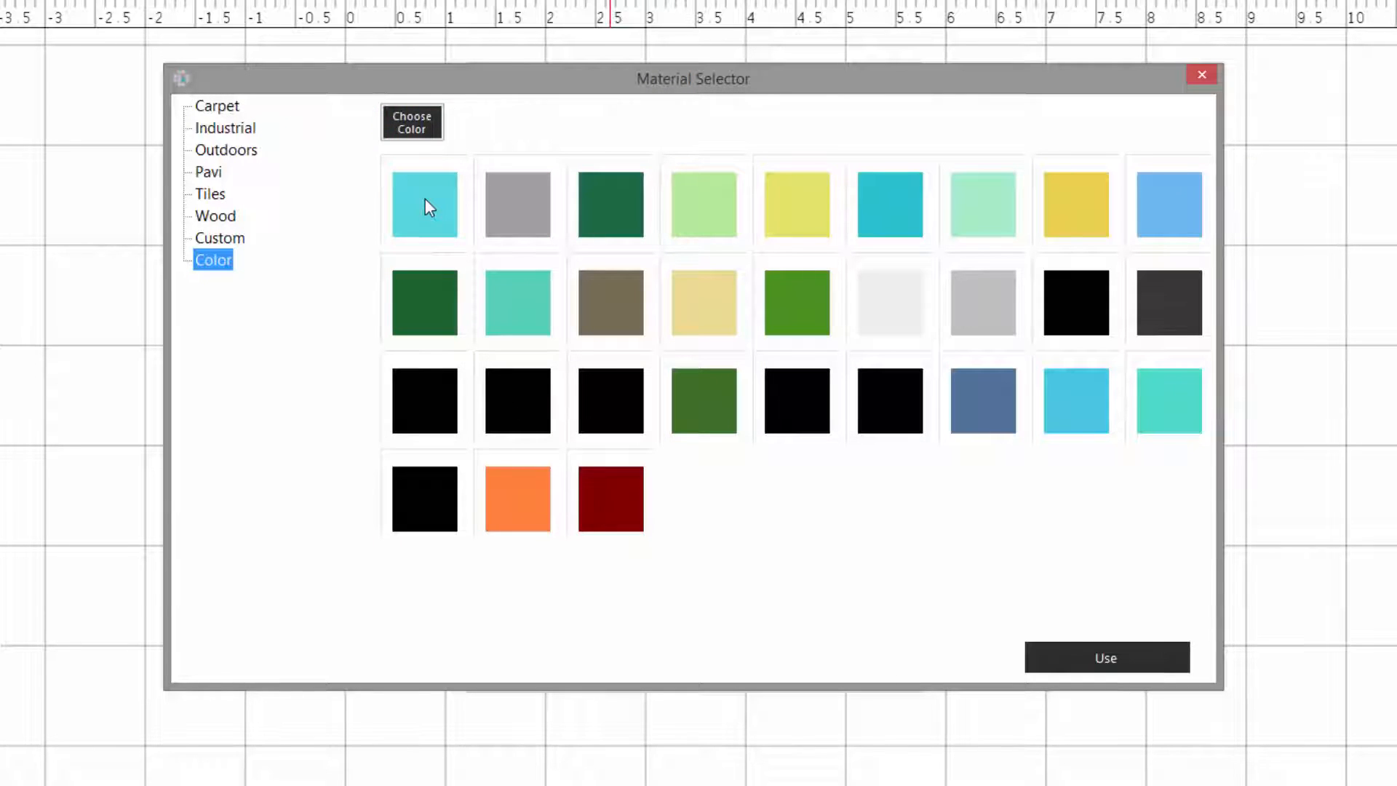
pyautogui.click(422, 203)
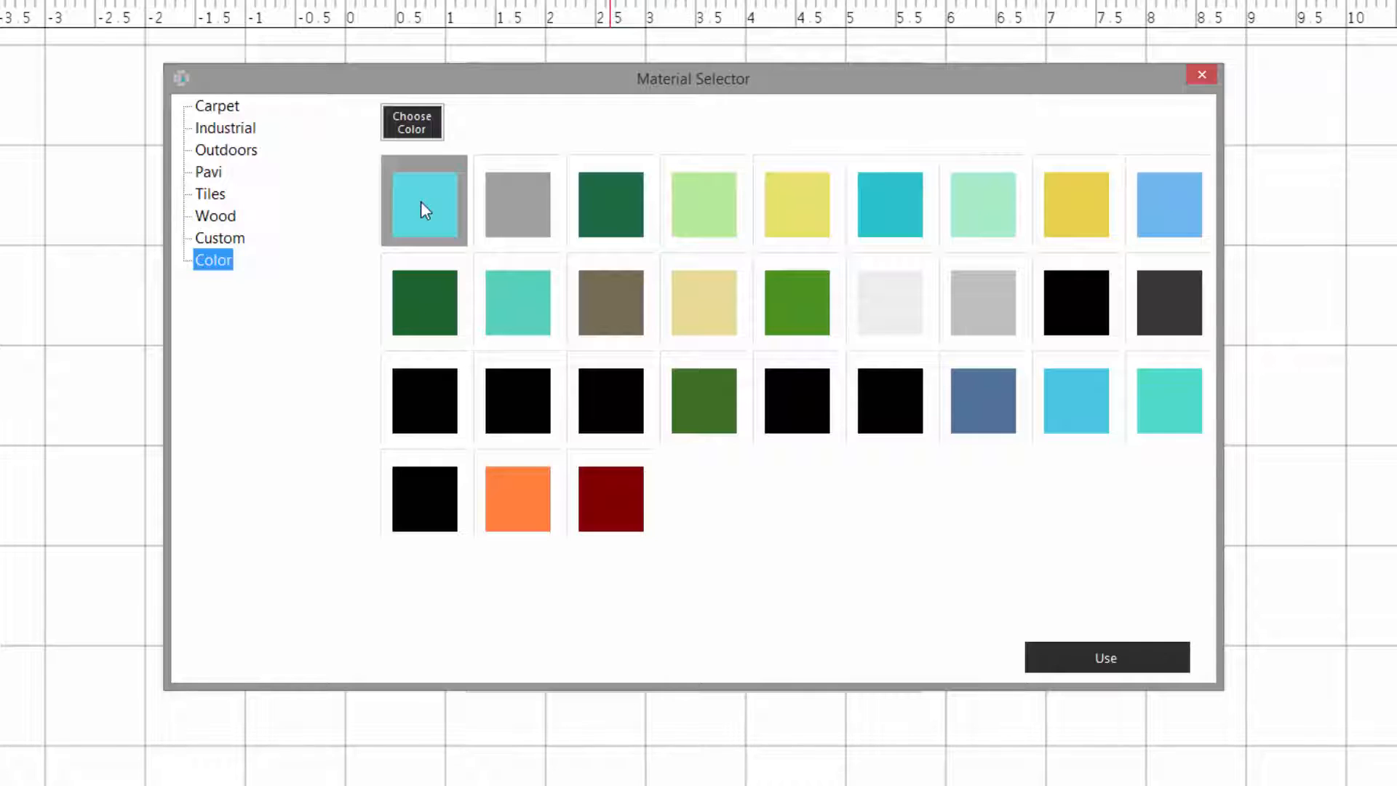
# Set the project's floor type to the wood material Parquet 5.
pyautogui.click(210, 219)
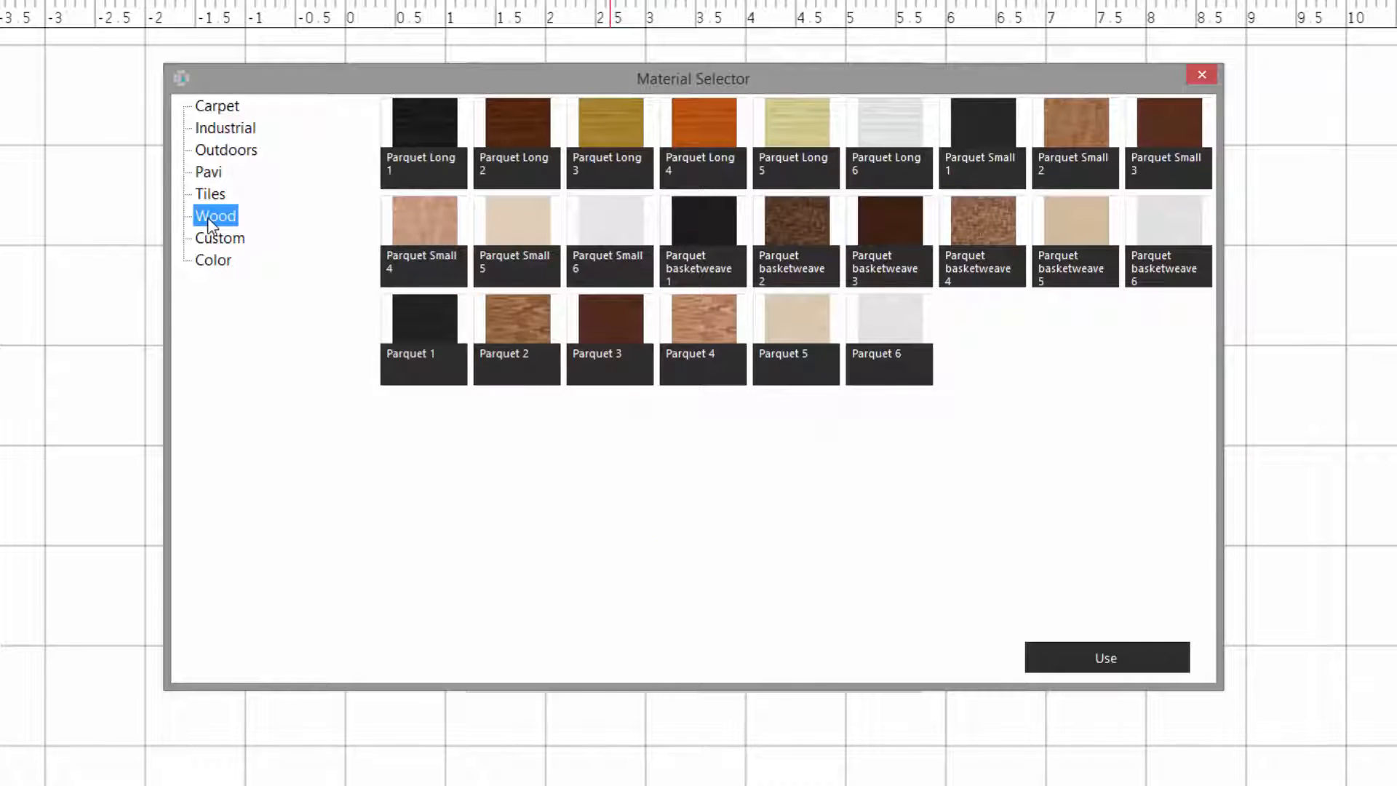
pyautogui.click(802, 327)
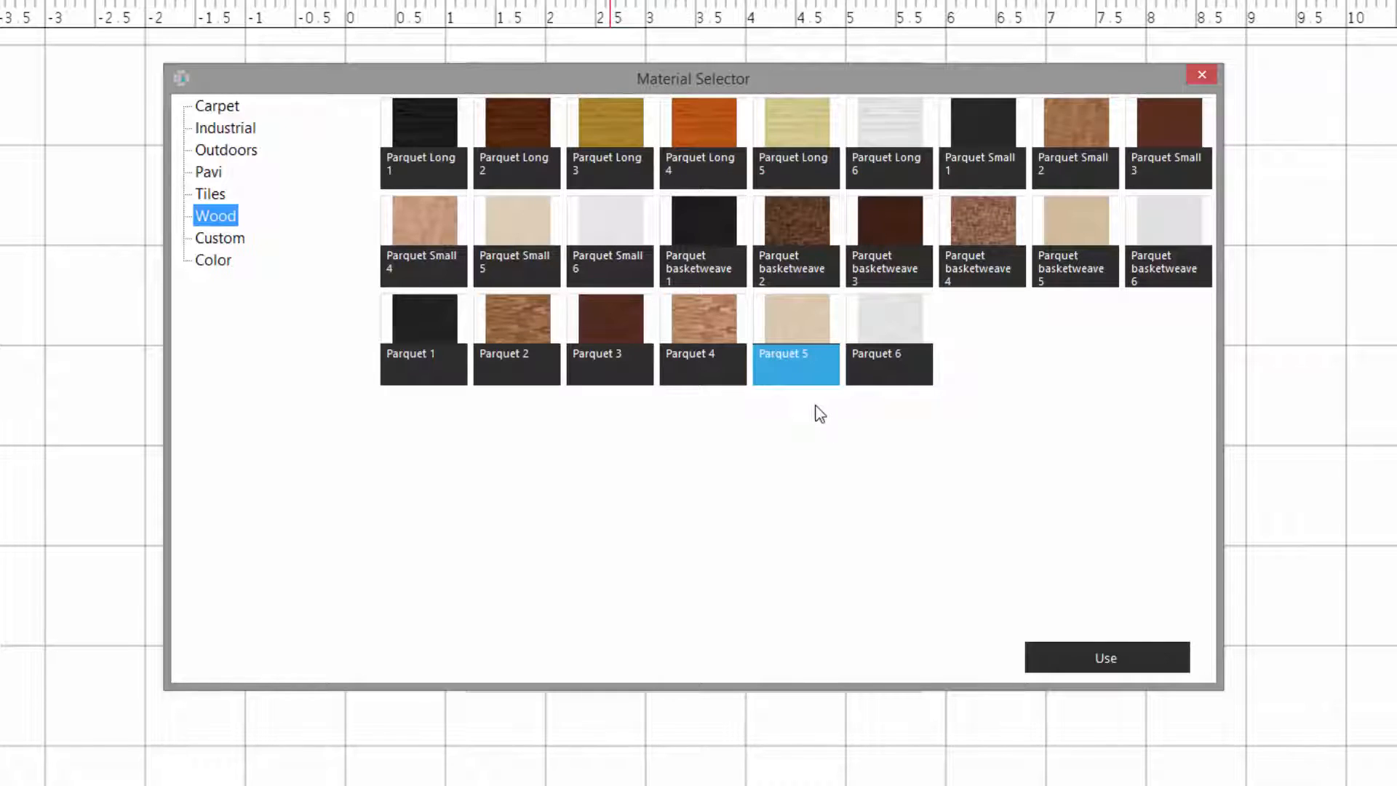
pyautogui.click(1087, 662)
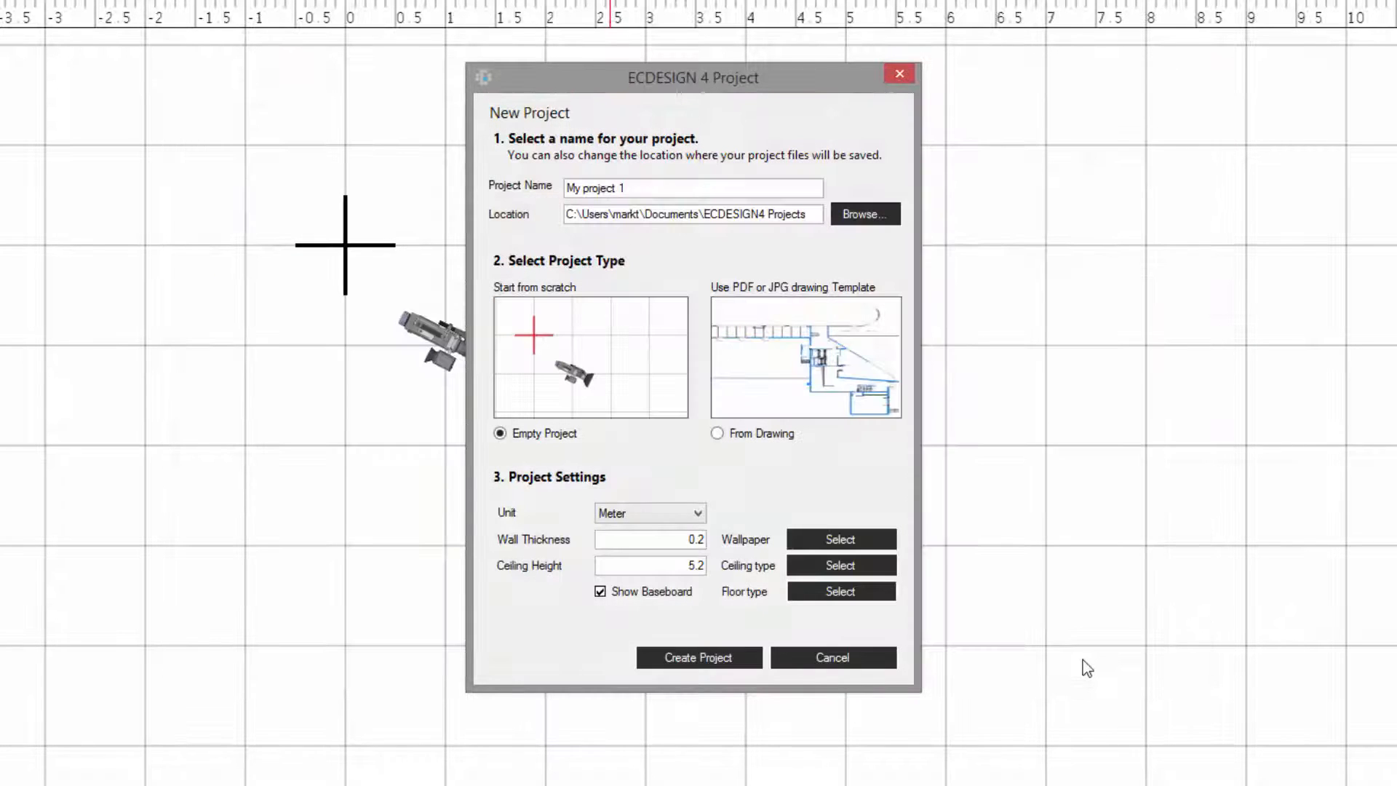
# Set the project's ceiling type to the standard material Squre Ceiling Lamp 1.
pyautogui.click(840, 566)
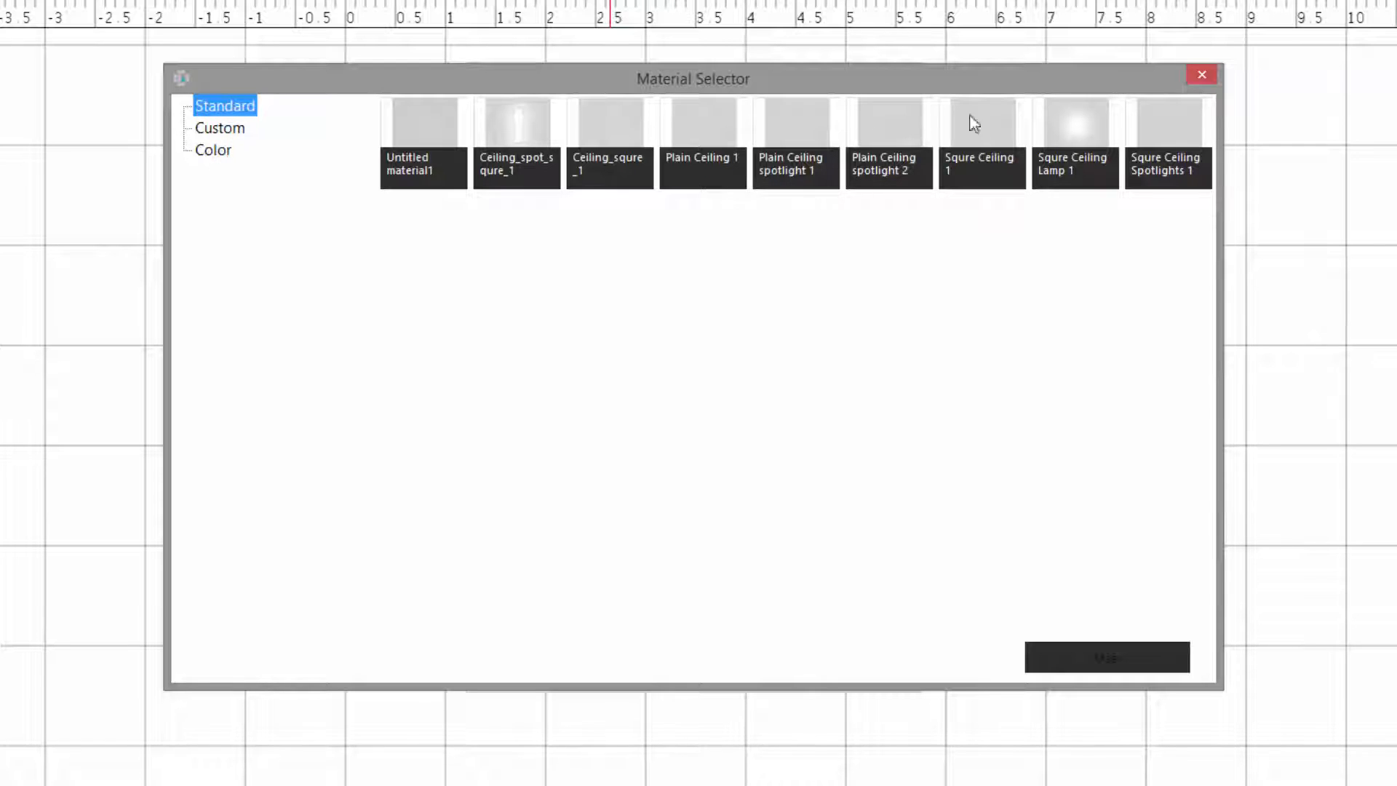
pyautogui.click(1070, 116)
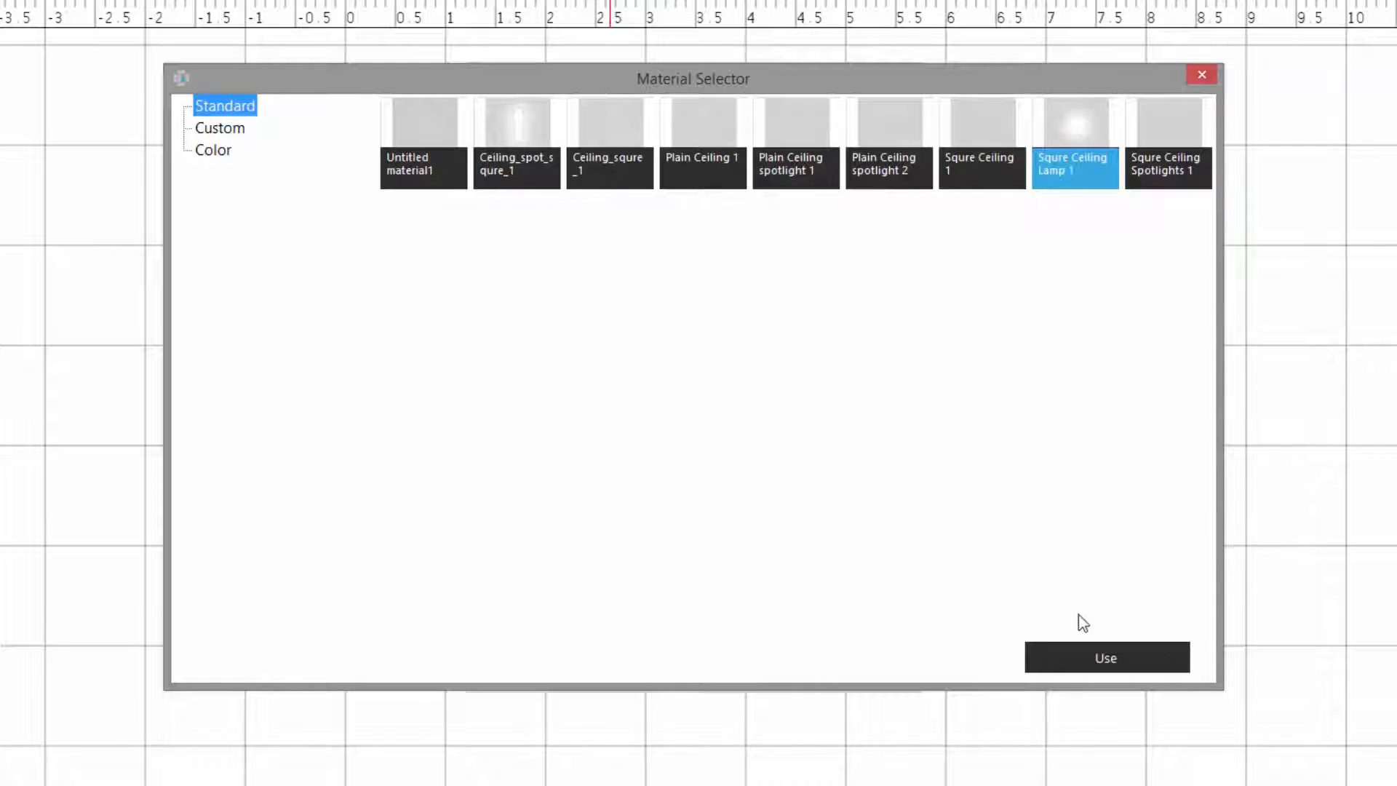
pyautogui.click(1088, 656)
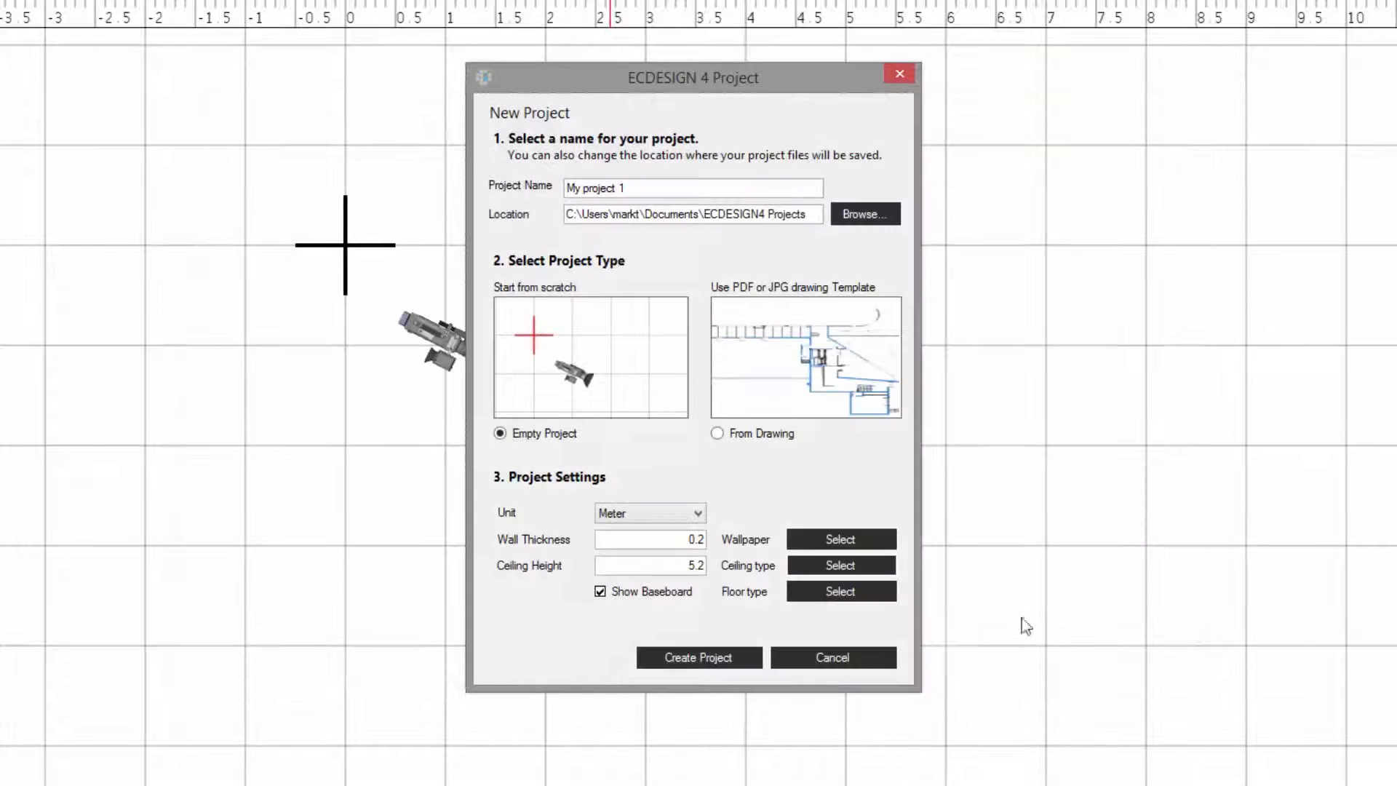
# Set the wallpaper to the near-white colour swatch and create the project.
pyautogui.click(839, 540)
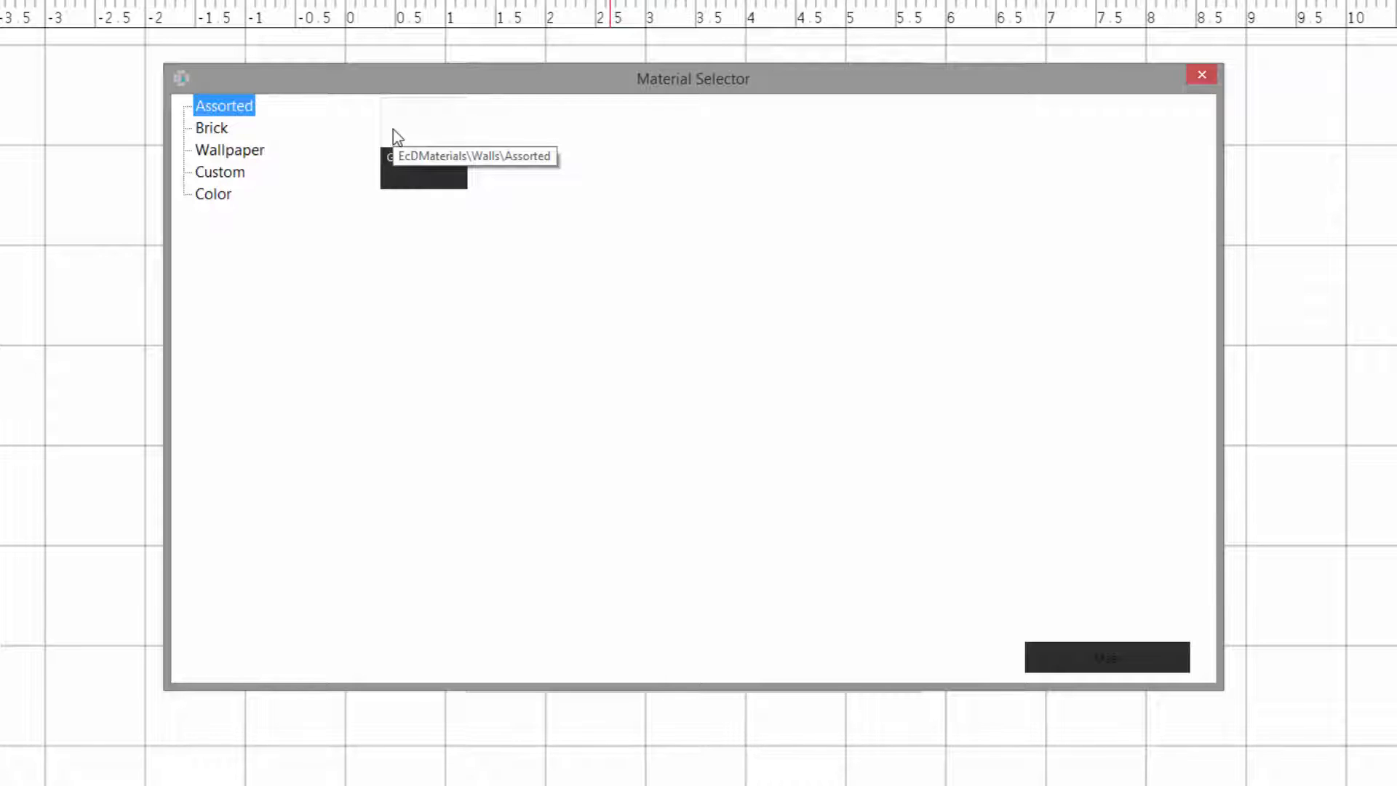
pyautogui.click(204, 132)
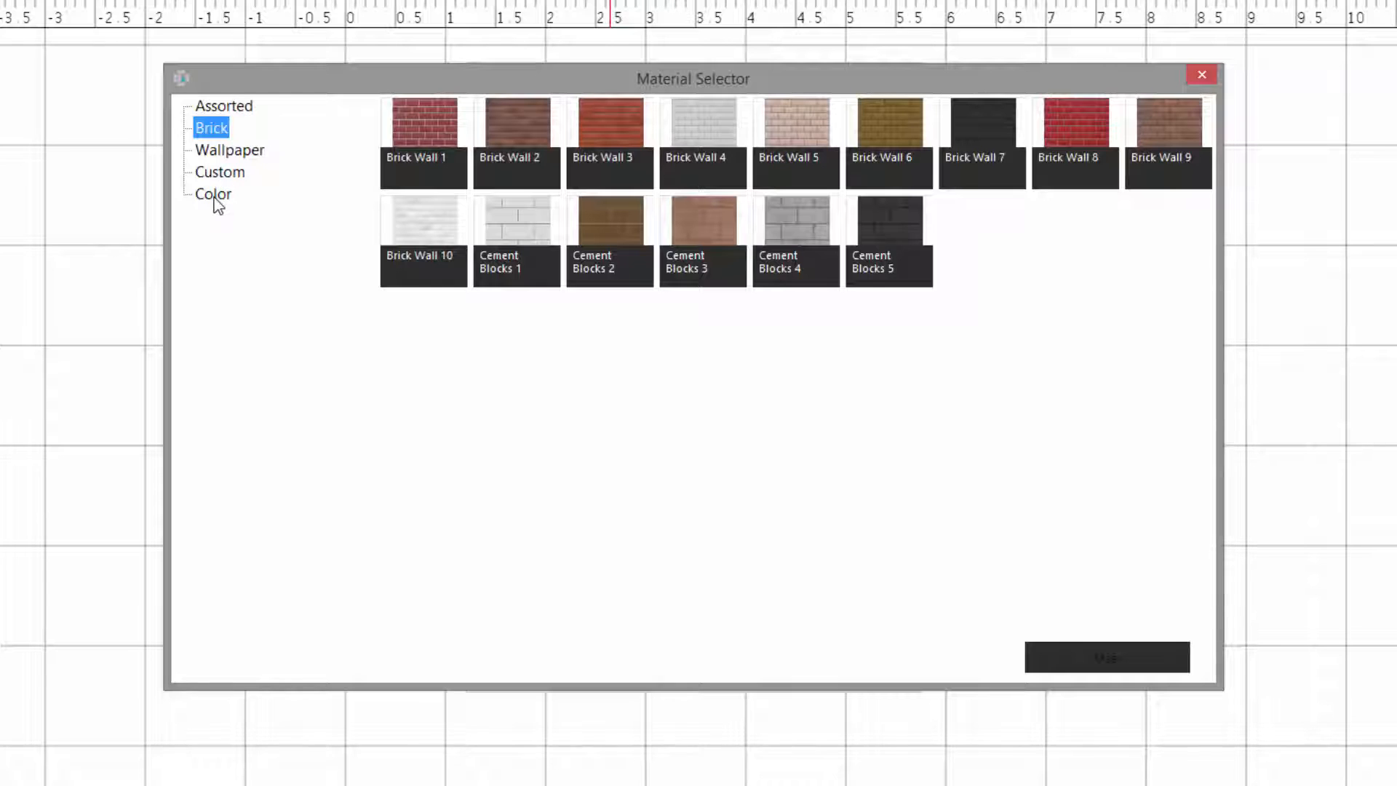
pyautogui.click(213, 196)
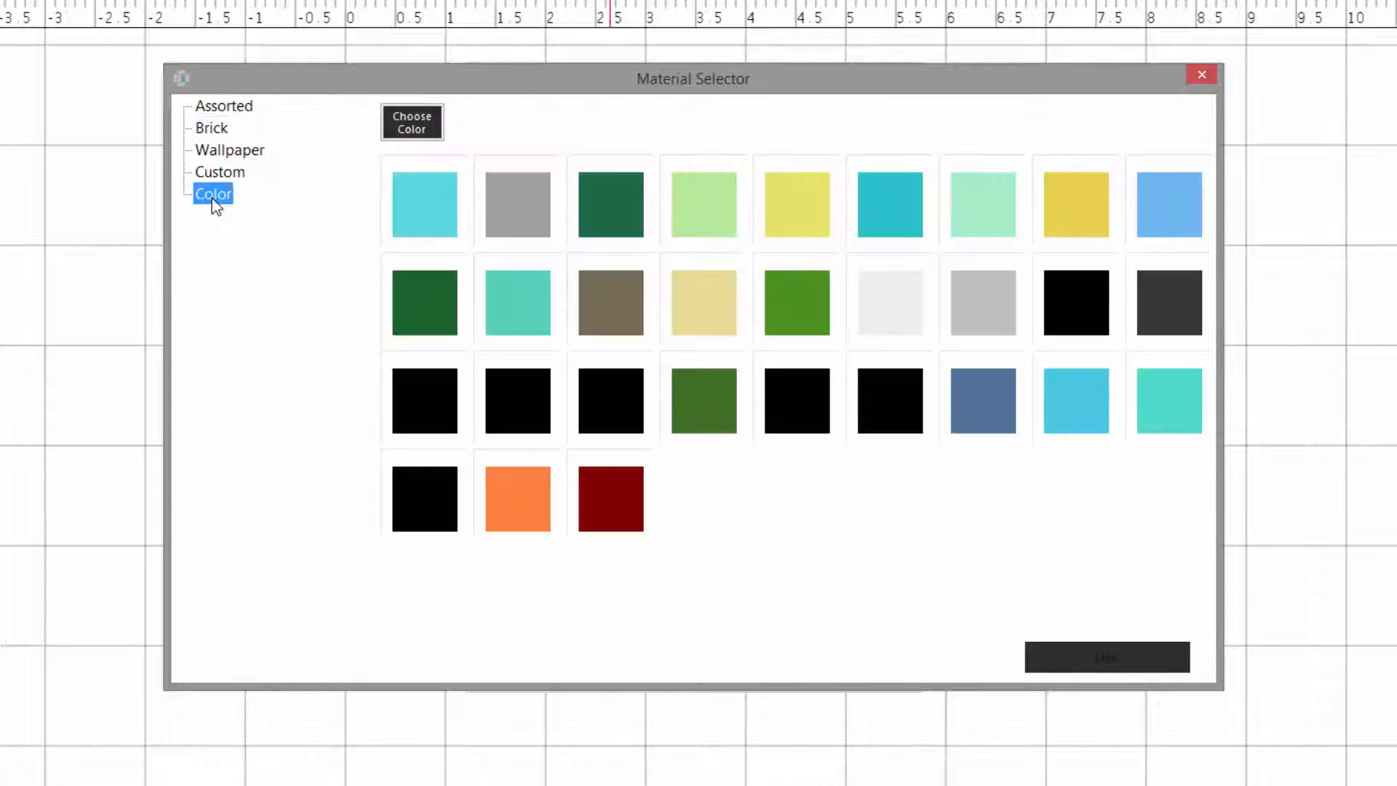
pyautogui.click(907, 317)
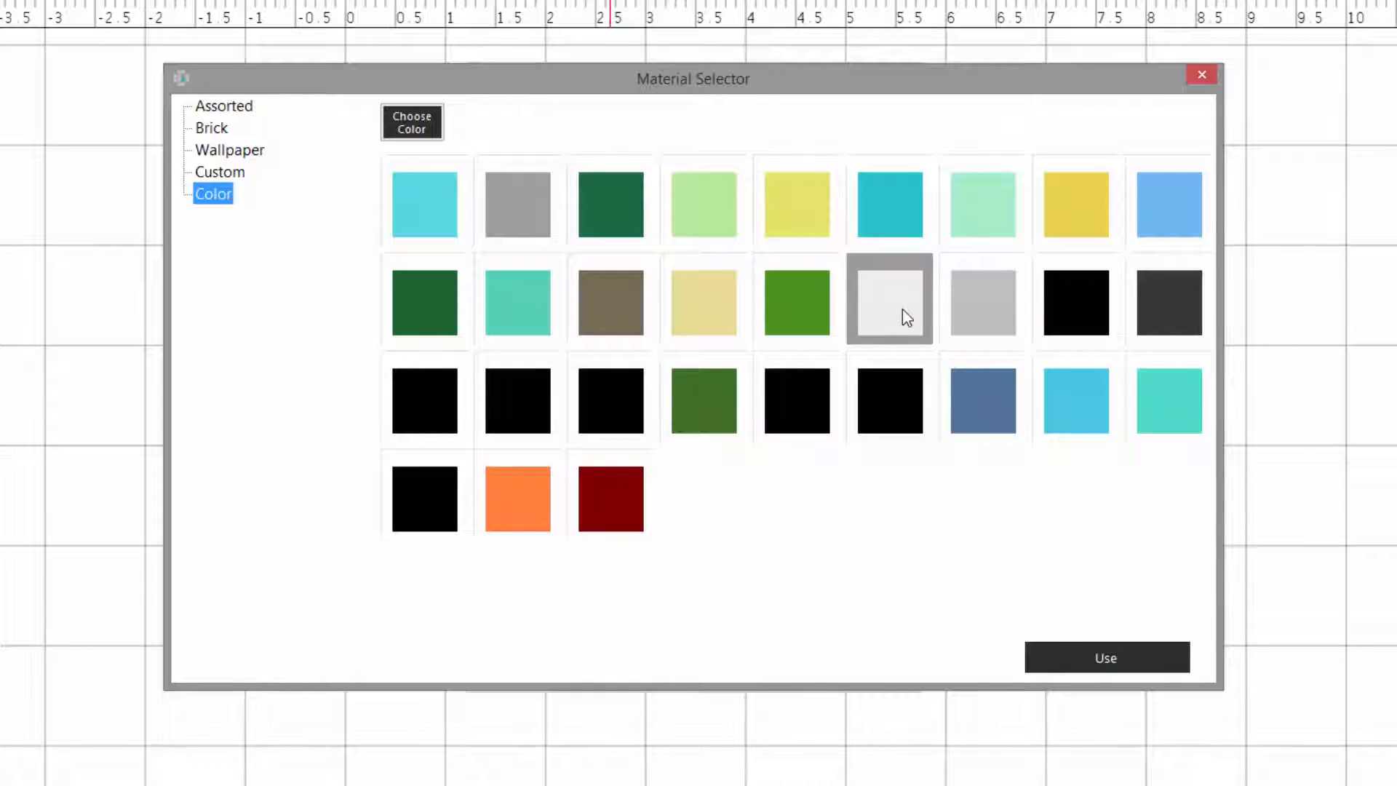
pyautogui.click(1112, 662)
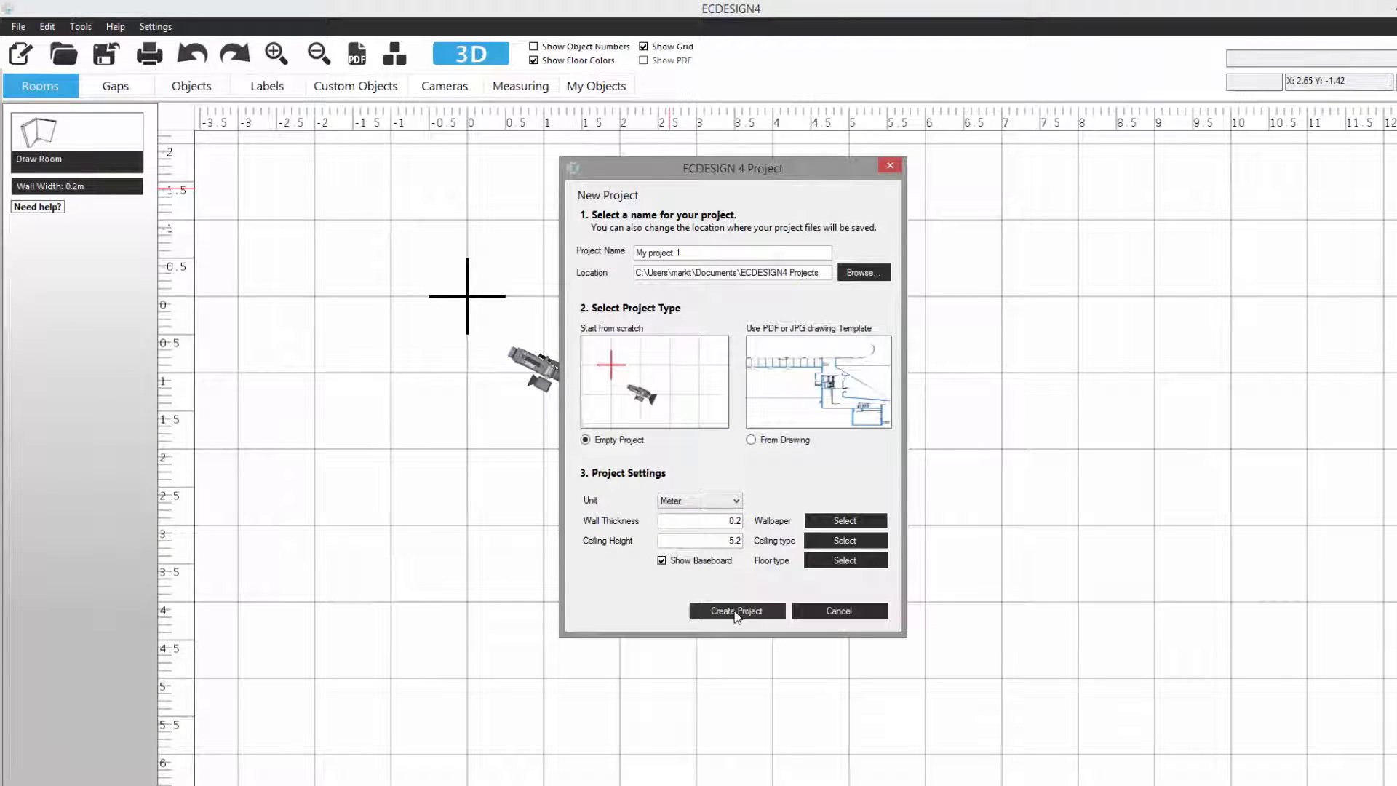
pyautogui.click(736, 611)
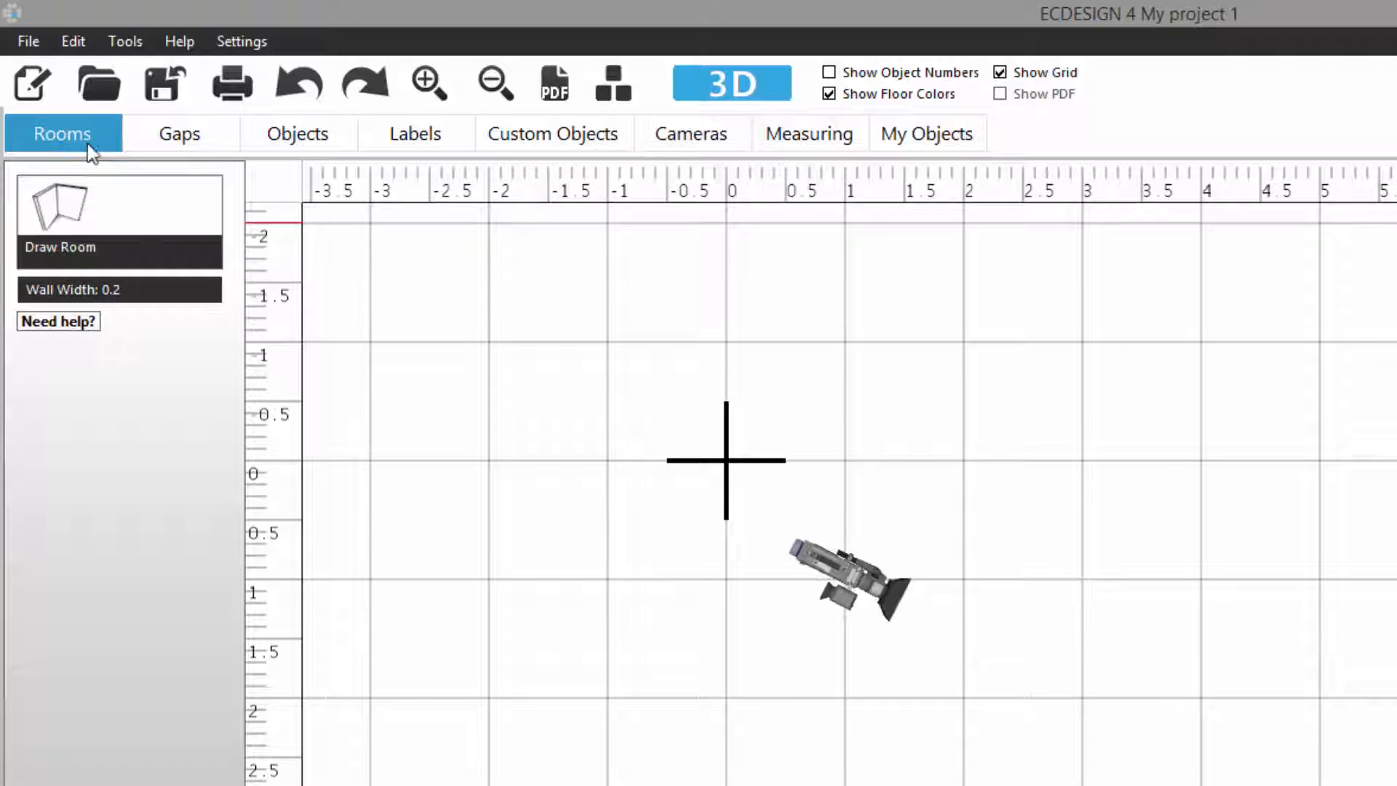
pyautogui.click(186, 137)
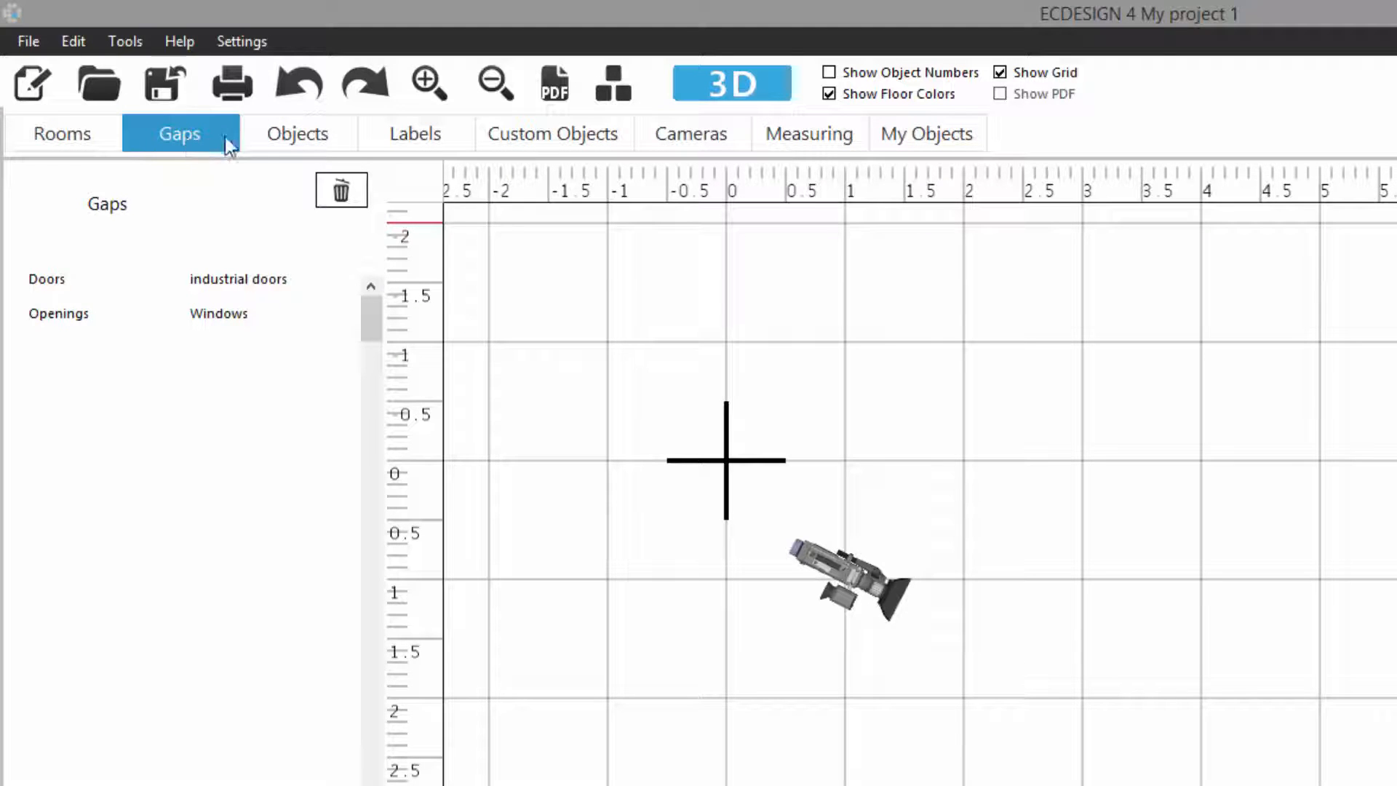
pyautogui.click(296, 140)
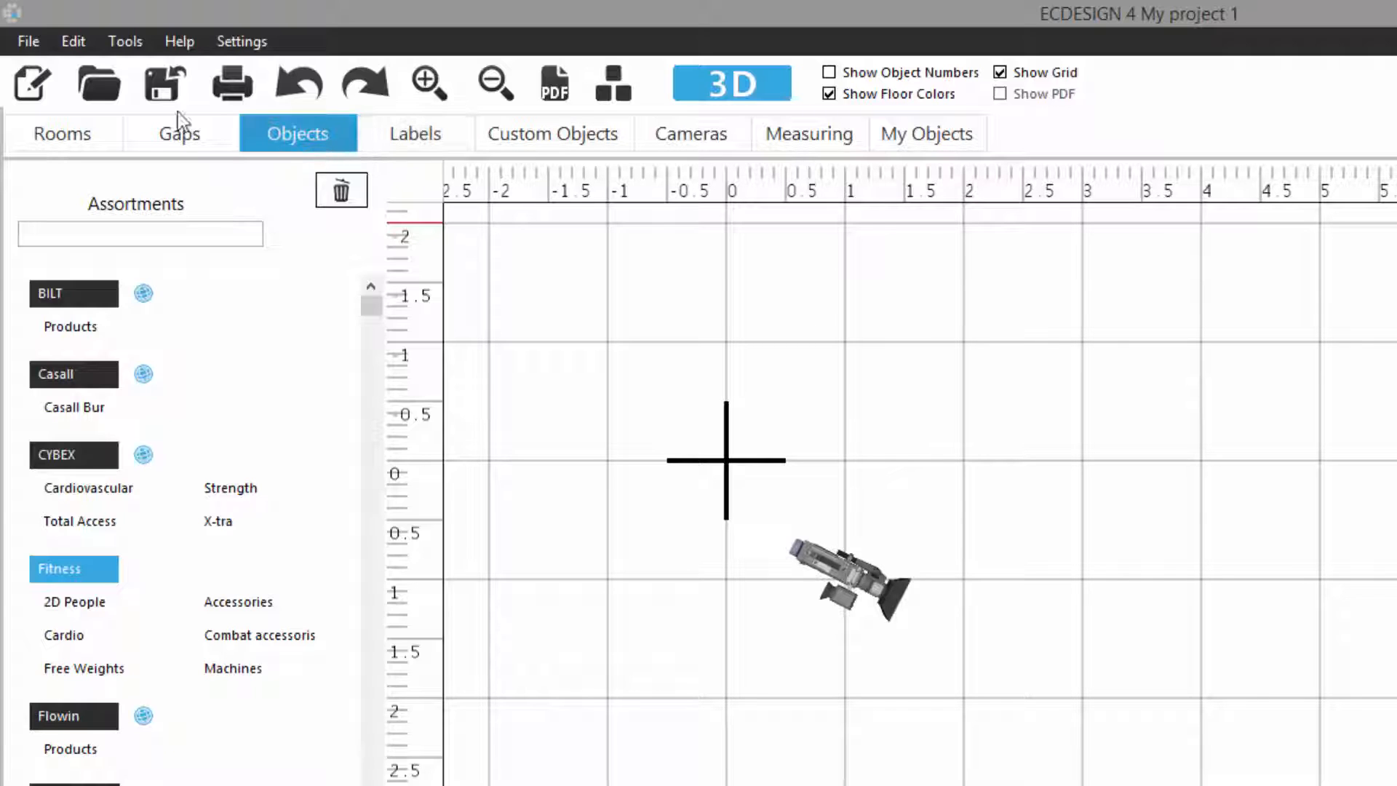
pyautogui.click(79, 134)
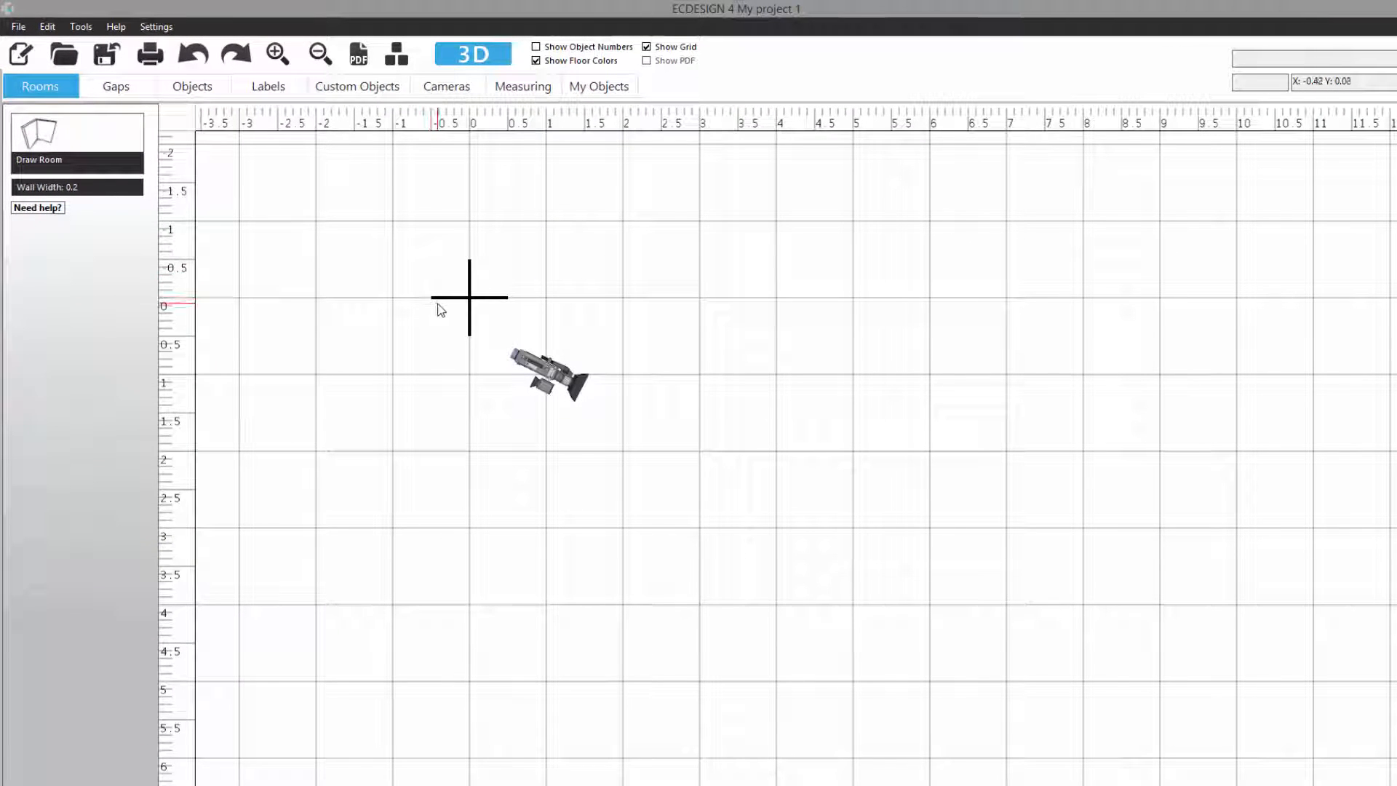
# Hide the grid in the floor plan drawing area.
pyautogui.scroll(-4, 436, 315)
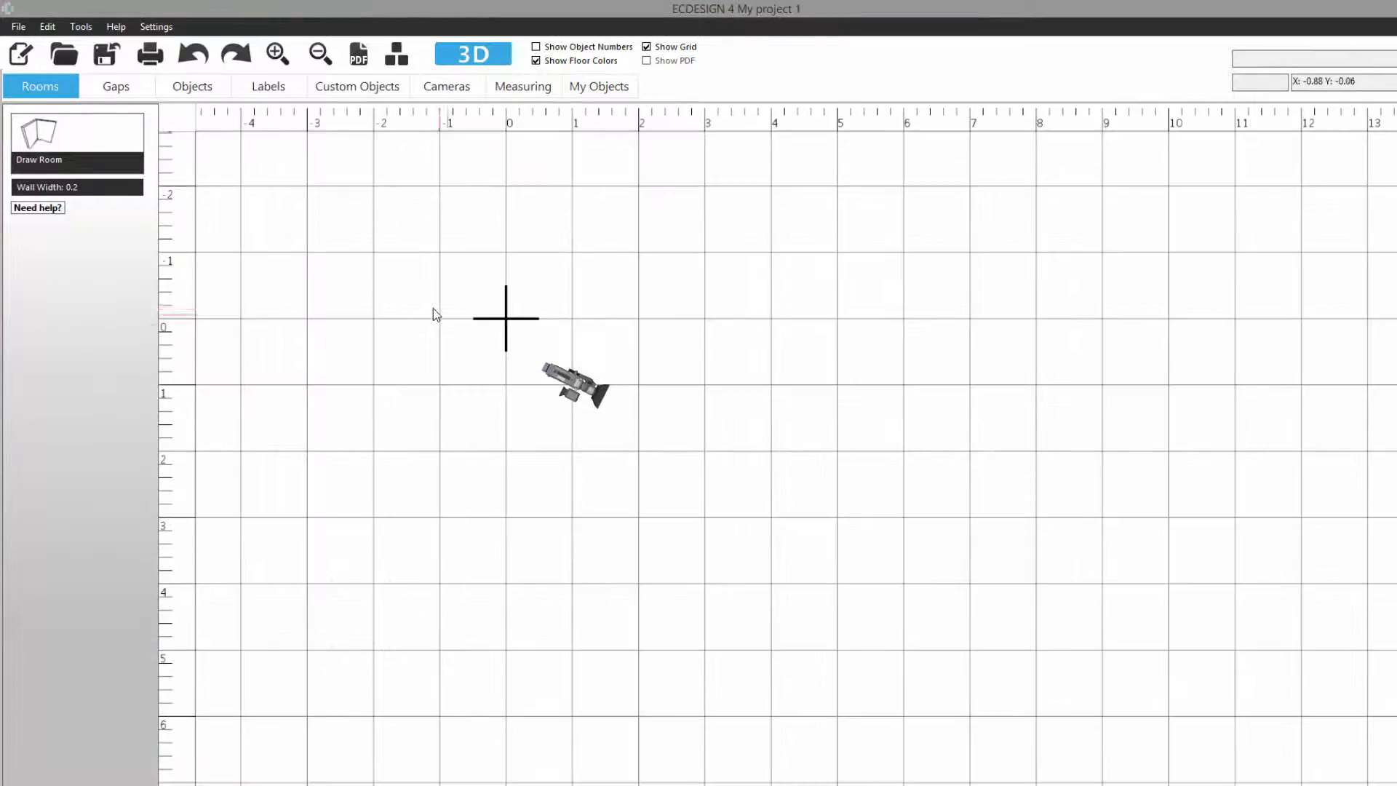
pyautogui.scroll(-8, 642, 383)
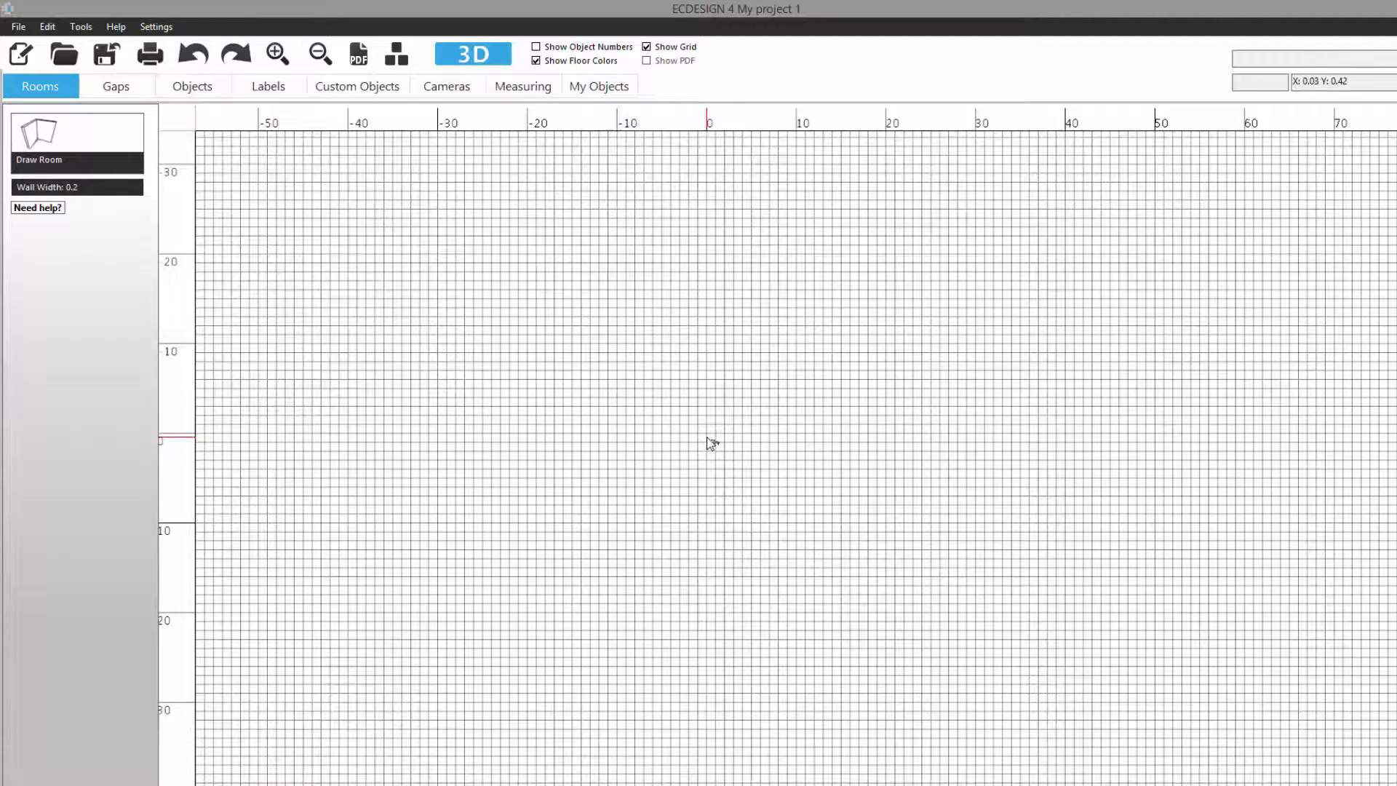
pyautogui.scroll(5, 705, 441)
pyautogui.scroll(6, 723, 441)
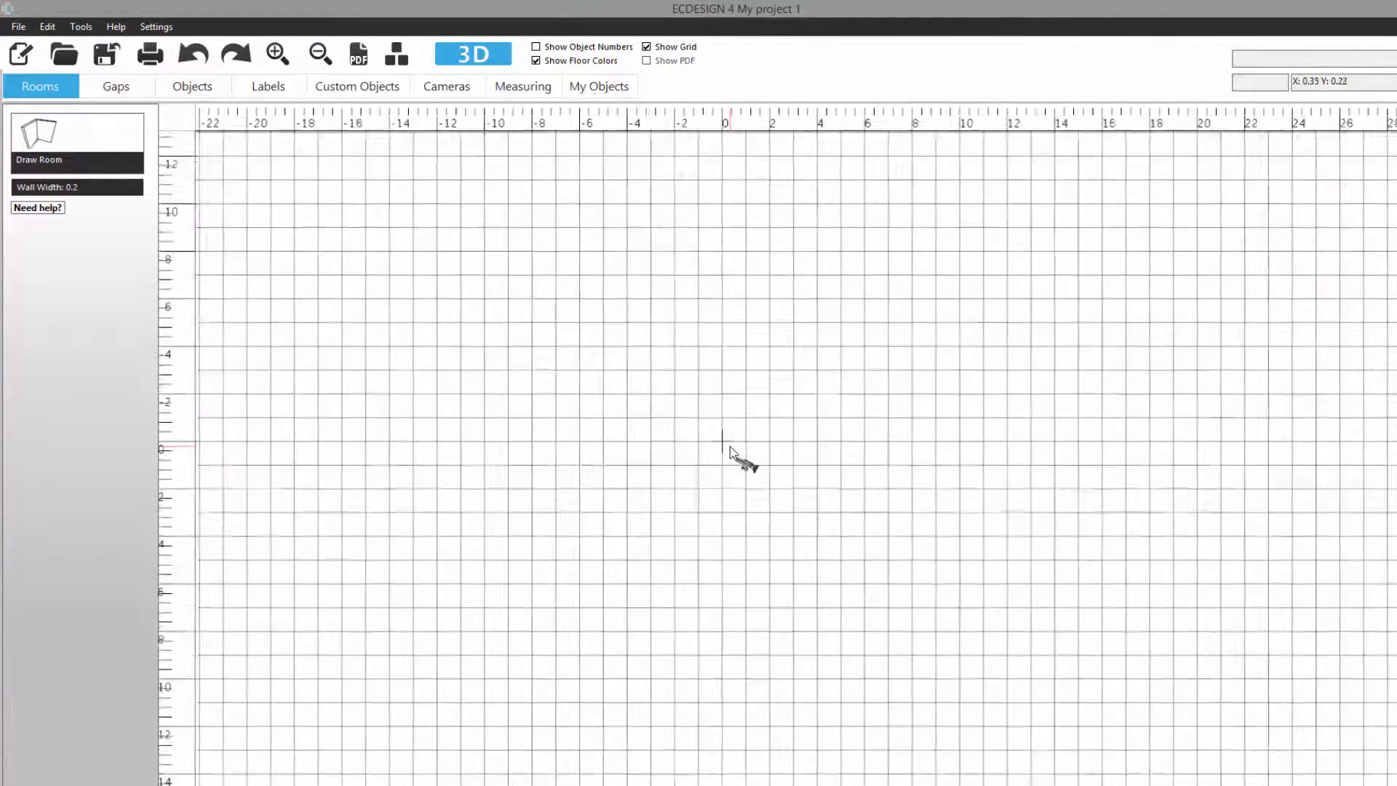
pyautogui.scroll(1, 731, 446)
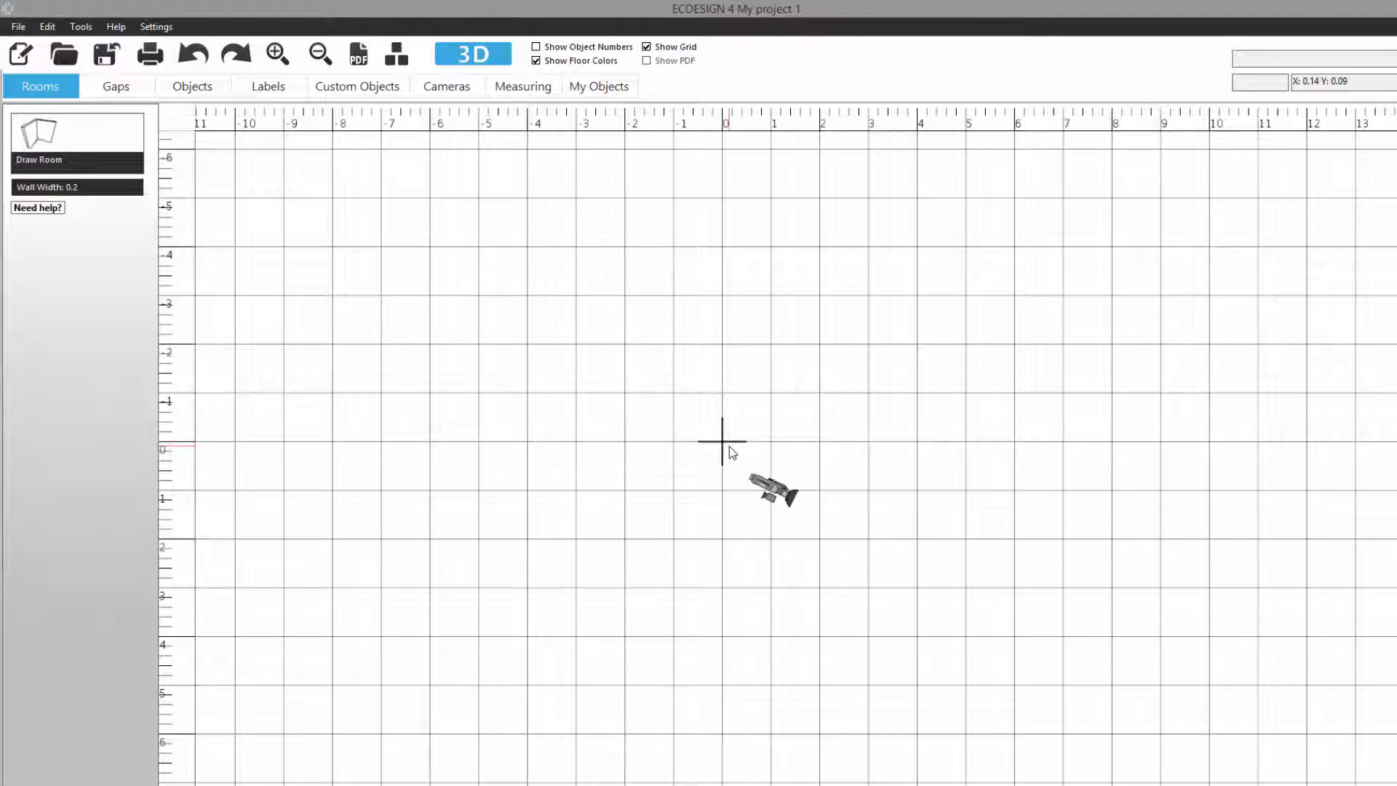
pyautogui.moveTo(732, 452); pyautogui.dragTo(248, 196)
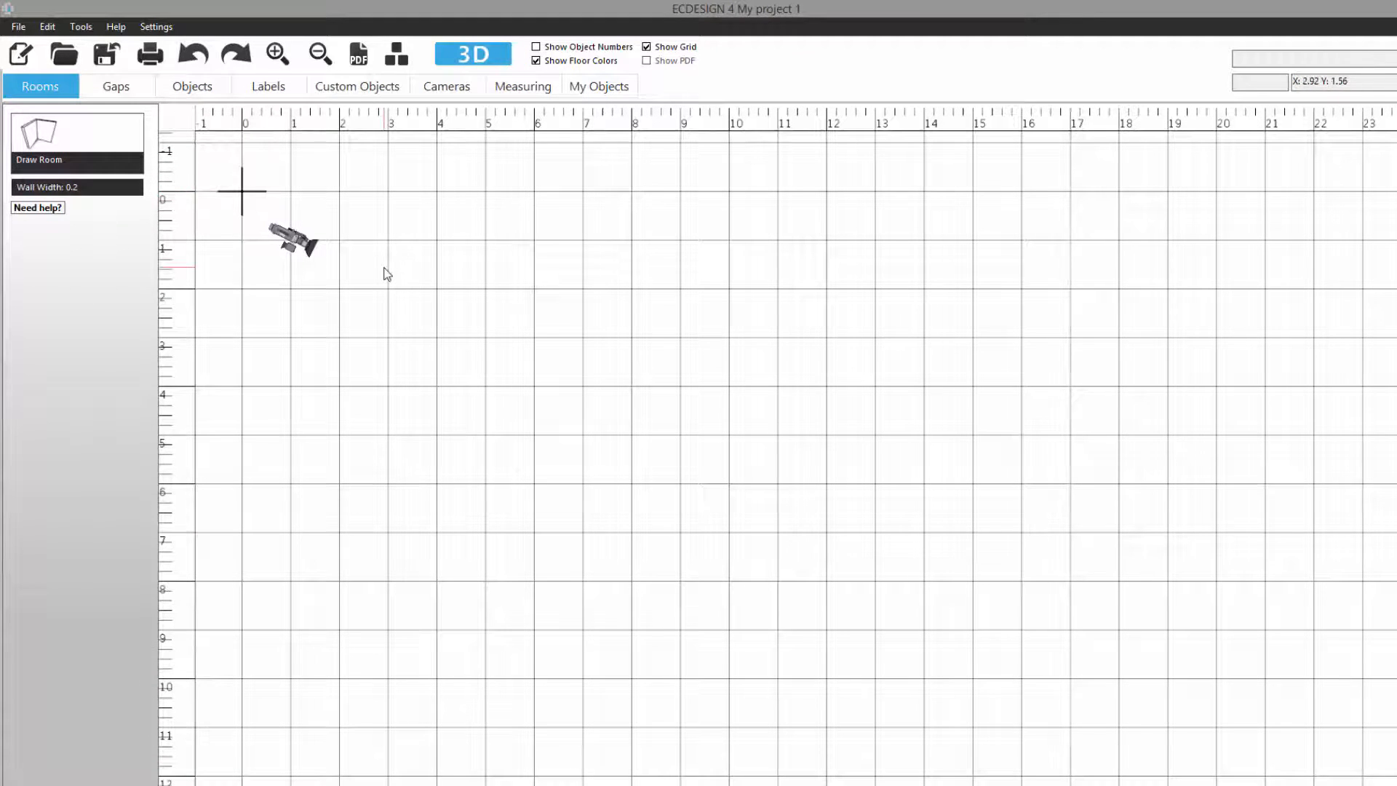
pyautogui.click(647, 47)
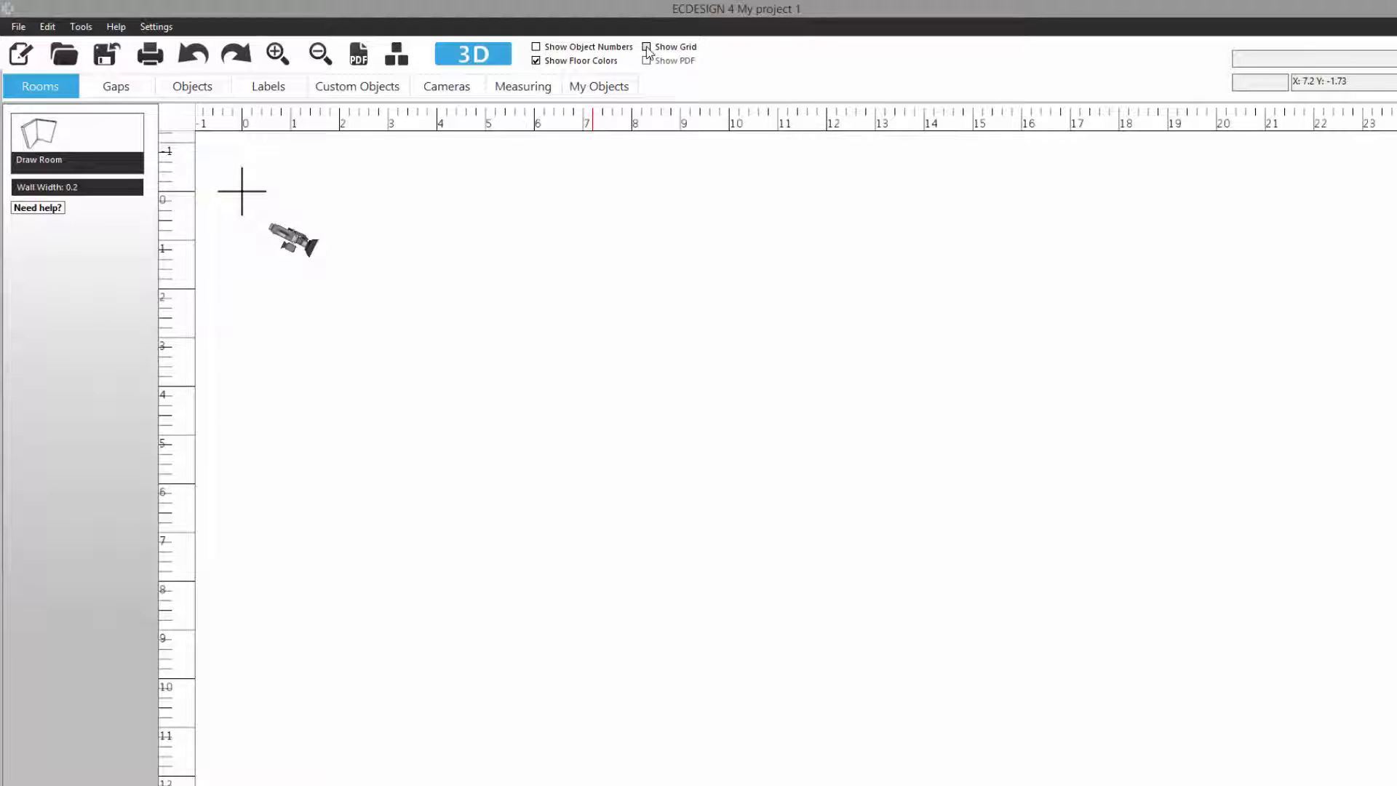
# Show the grid and start a room at the origin with an upper wall 20 long and a right-hand wall 10 long.
pyautogui.click(647, 48)
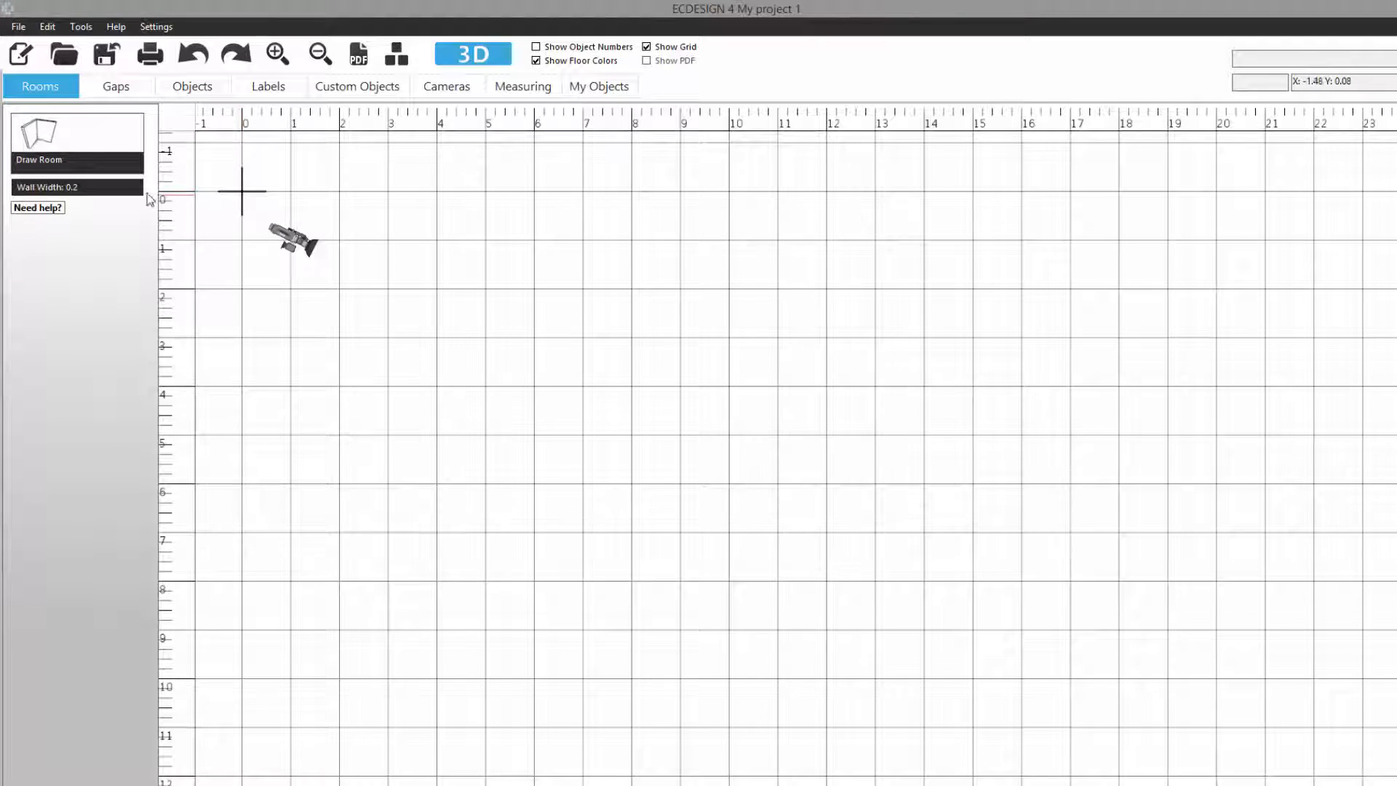
pyautogui.click(48, 144)
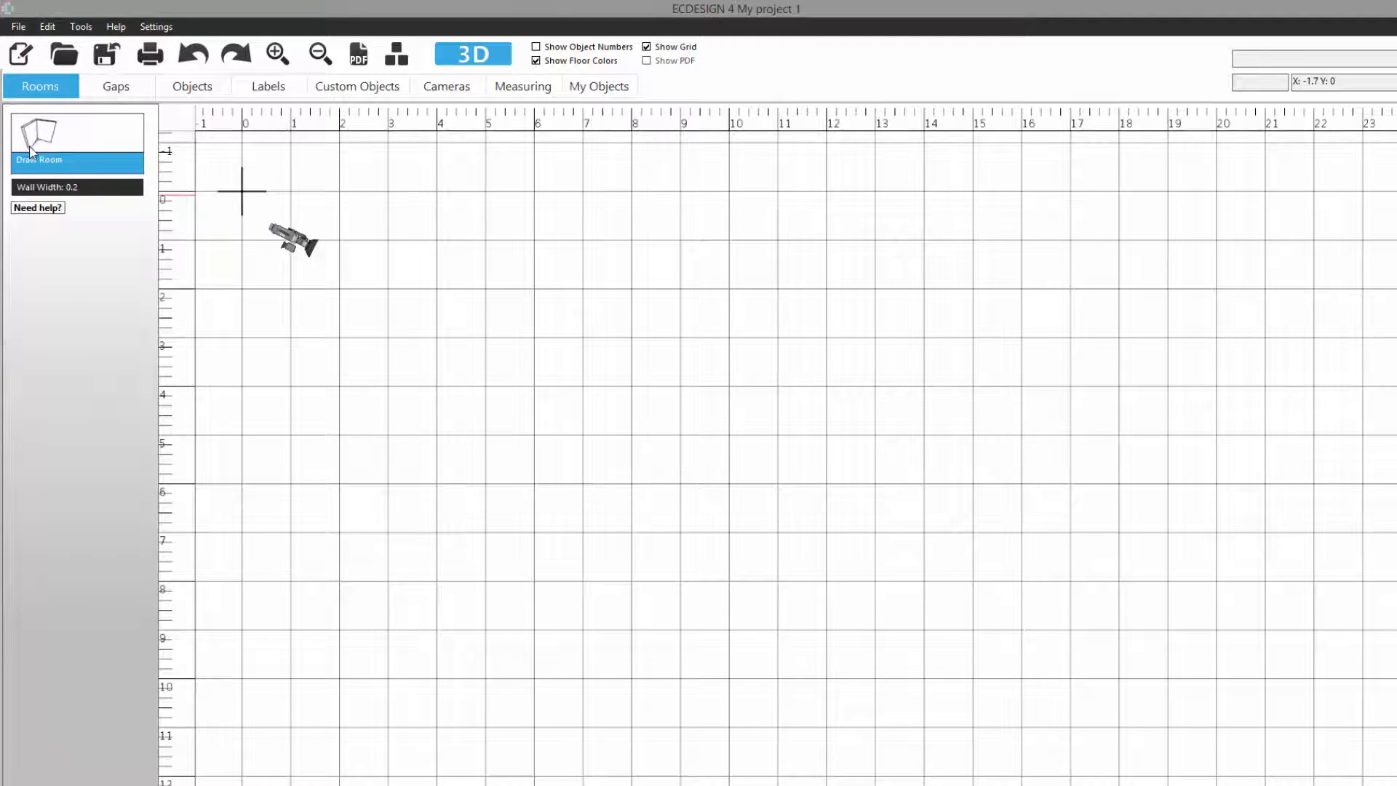
pyautogui.click(243, 193)
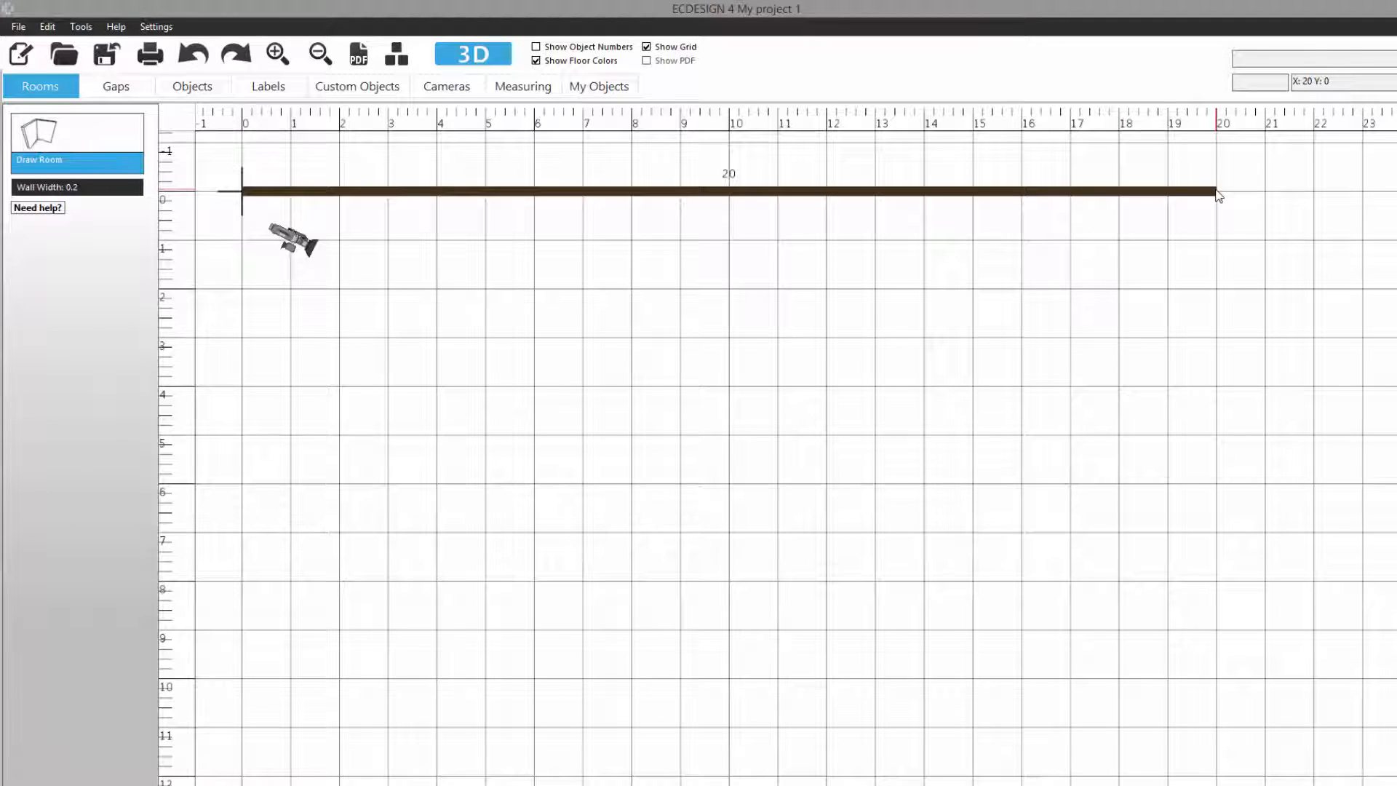
pyautogui.click(1216, 193)
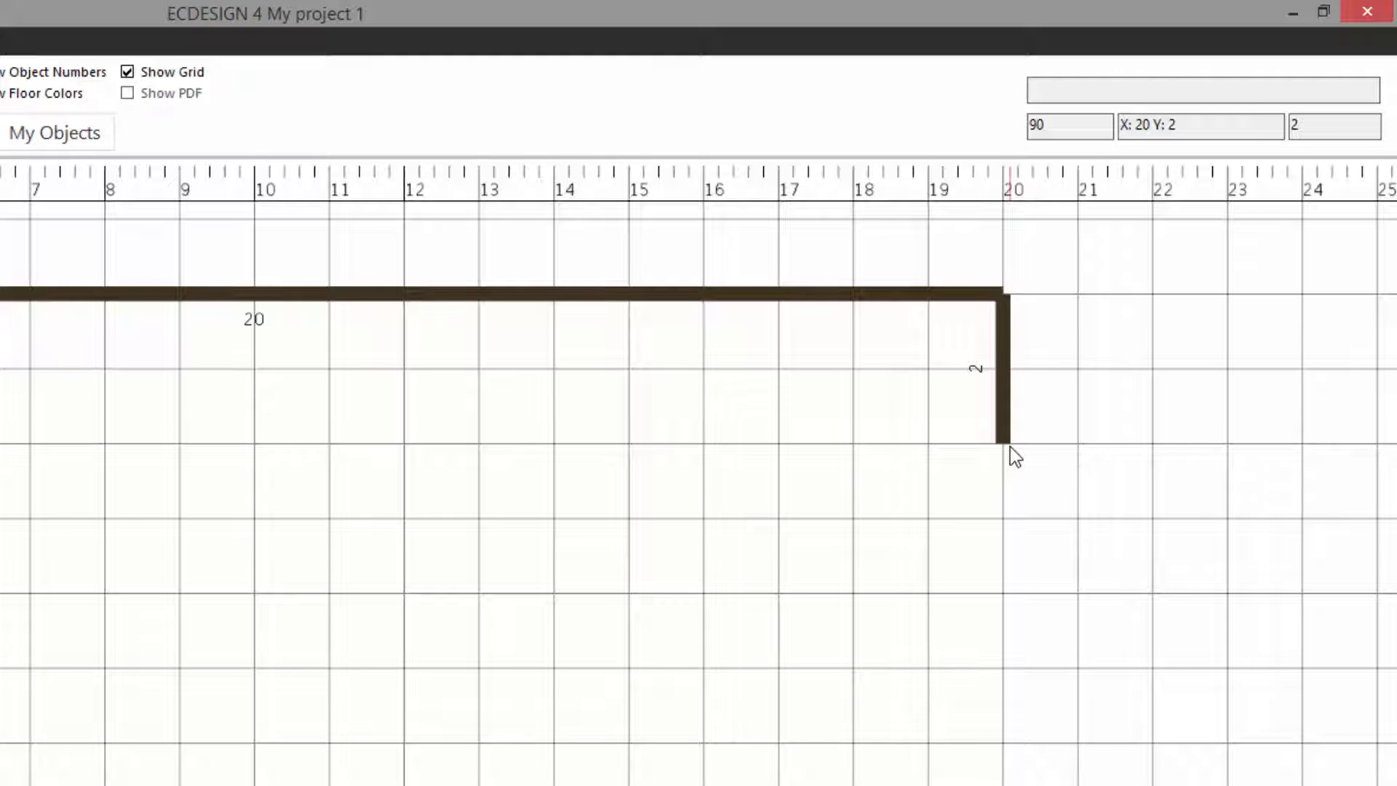
pyautogui.write('10')
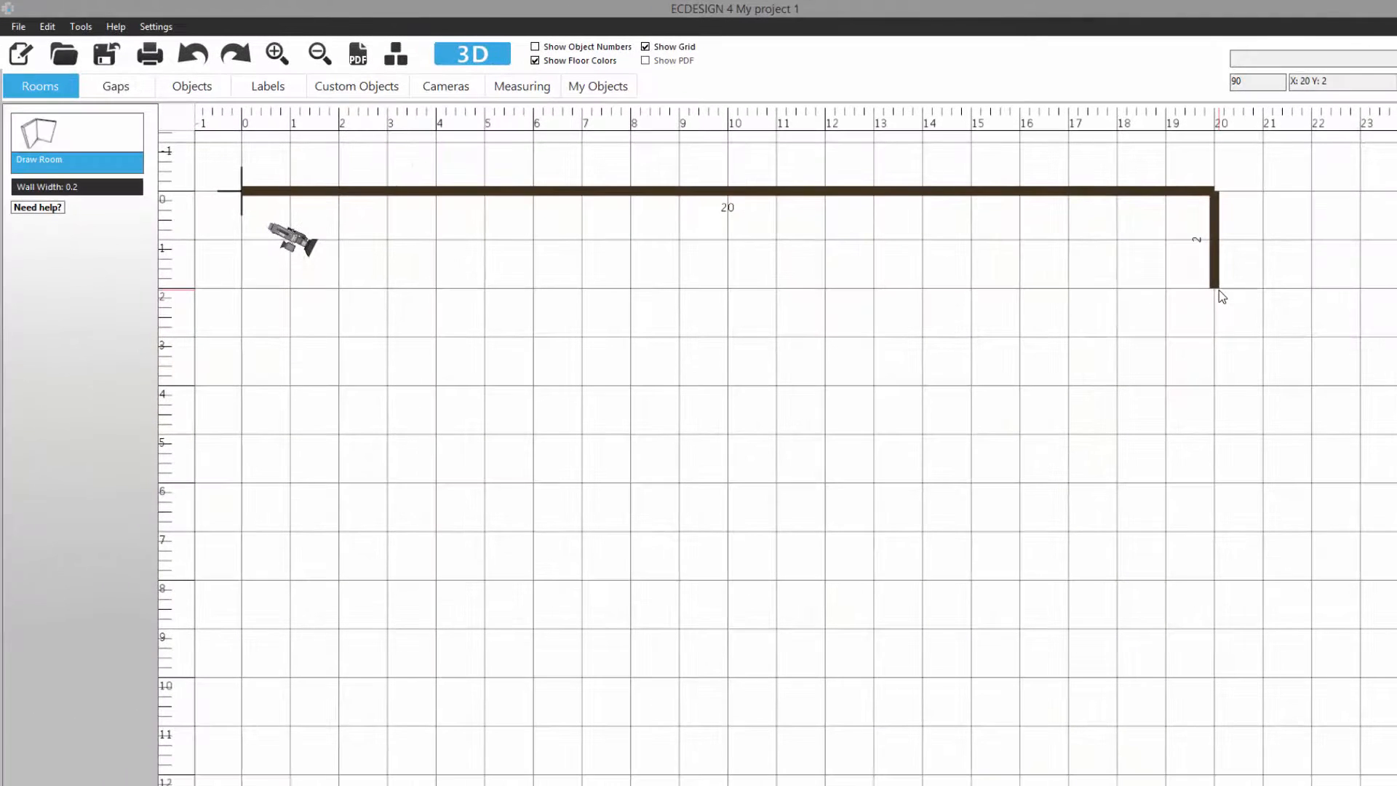
pyautogui.press('Return')
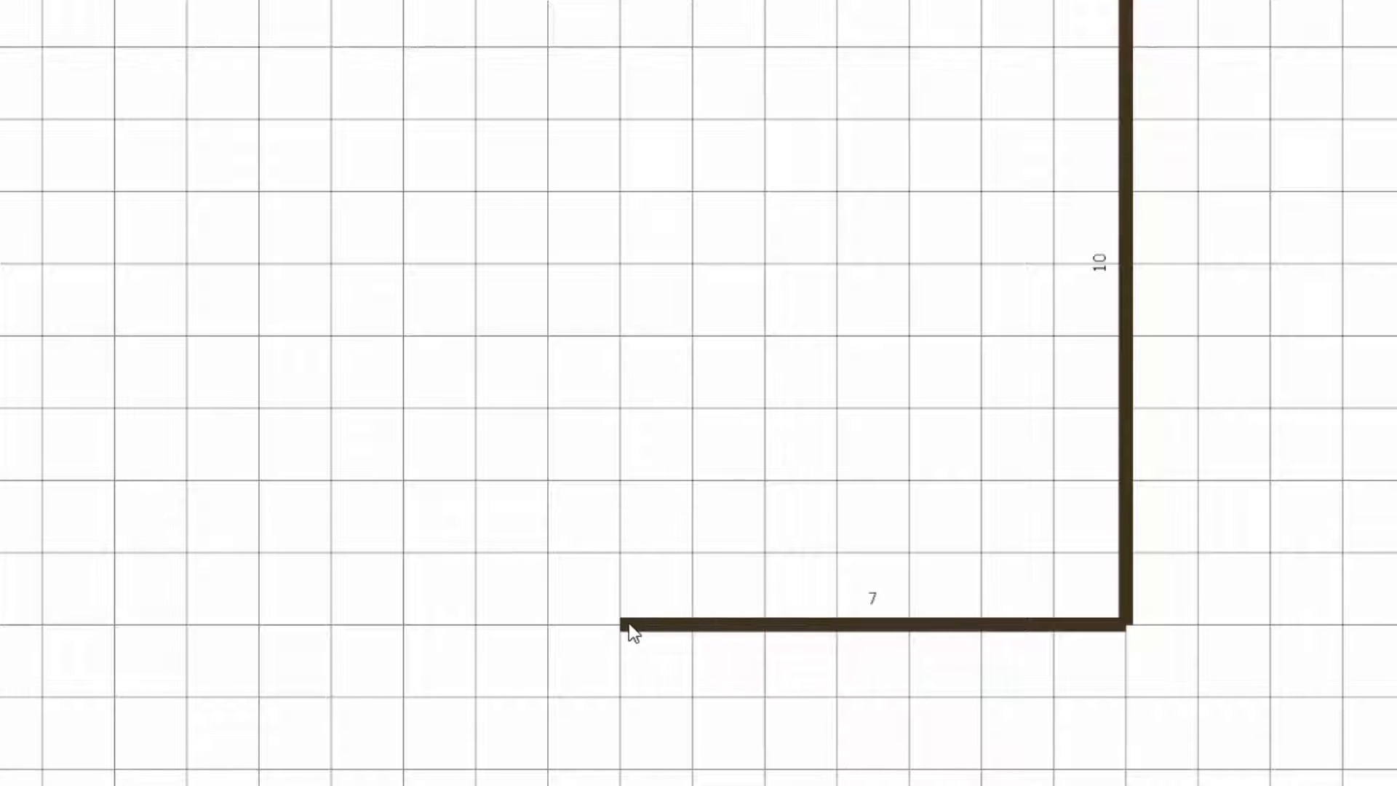
# Complete the room outline with a lower wall 8 long, an outward bay 6 wide and 1 deep, a wall 6 long, and a closing wall to the origin.
pyautogui.click(542, 624)
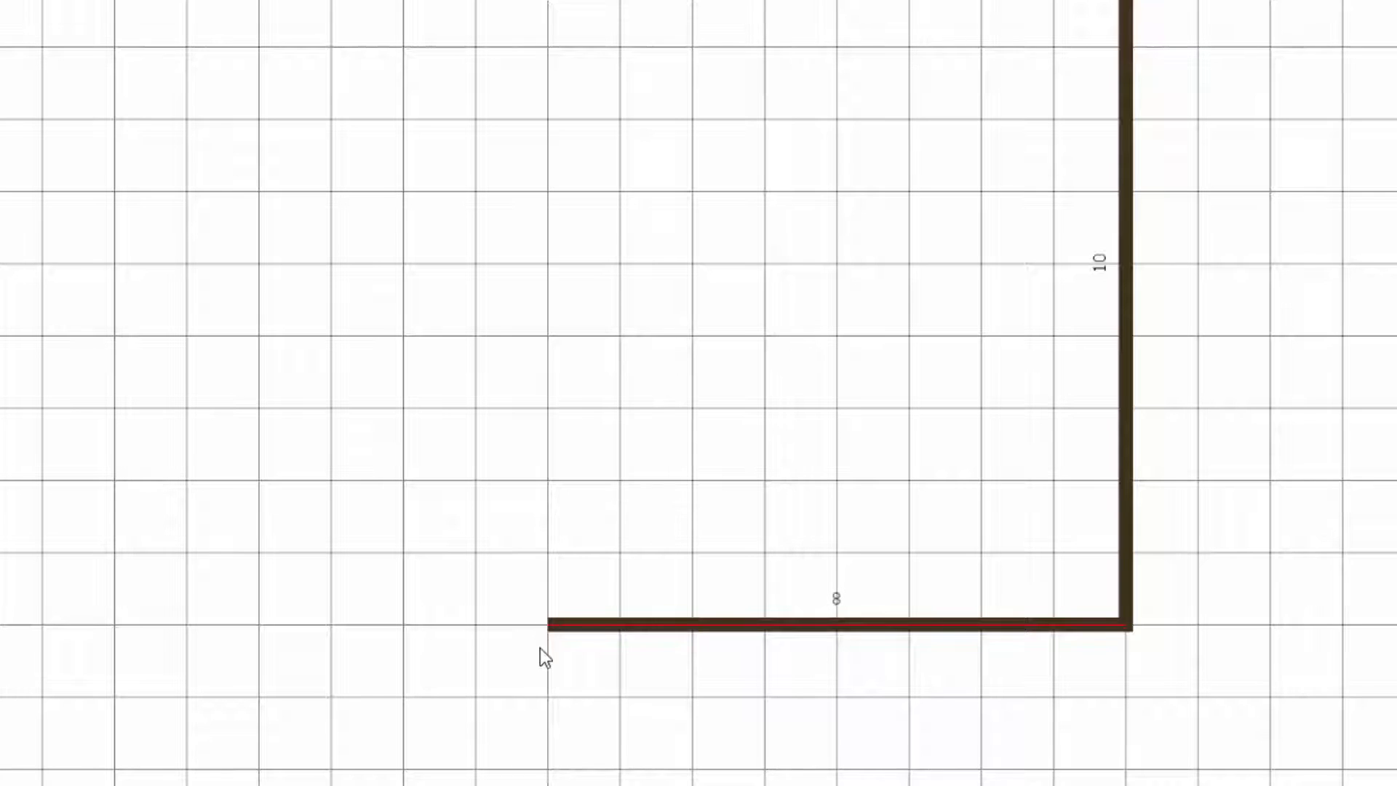
pyautogui.click(543, 695)
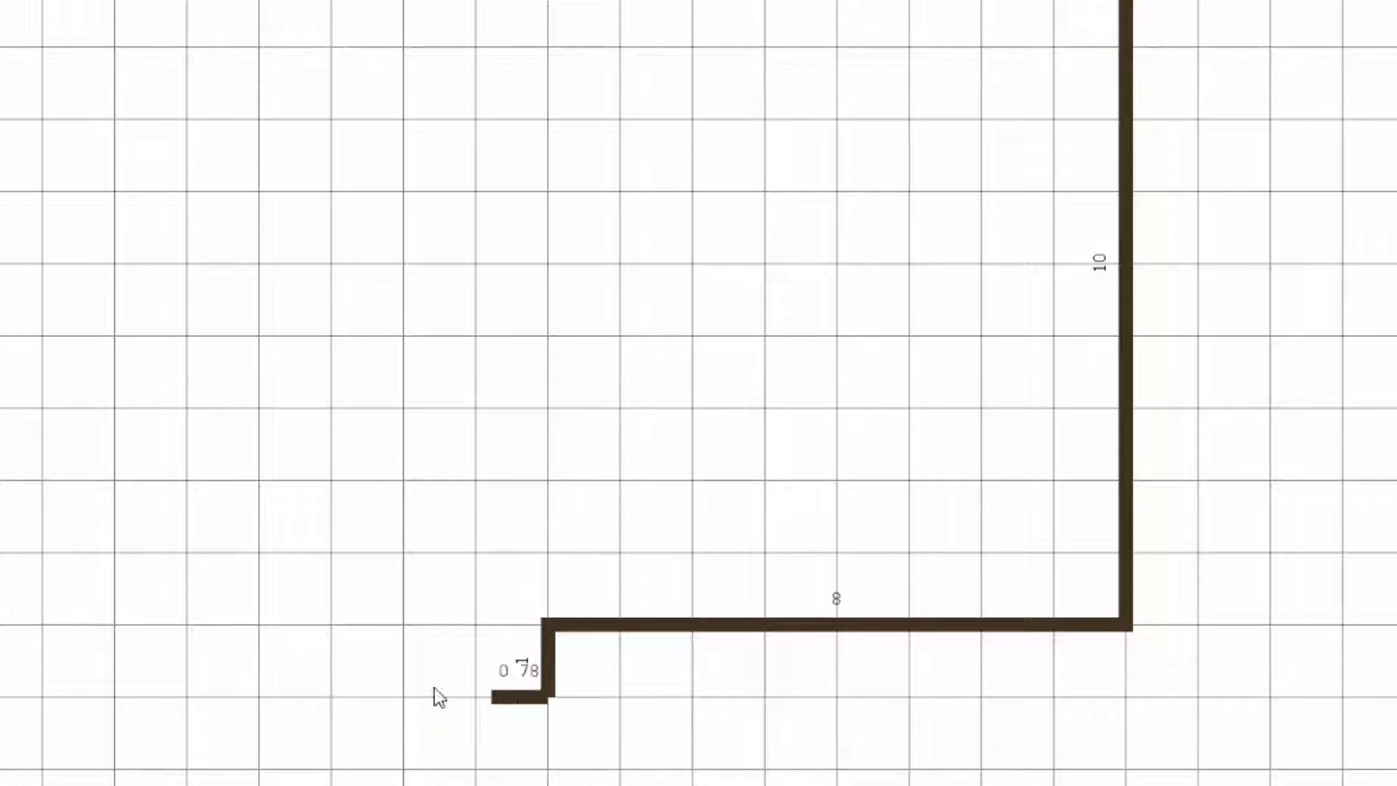
pyautogui.click(116, 697)
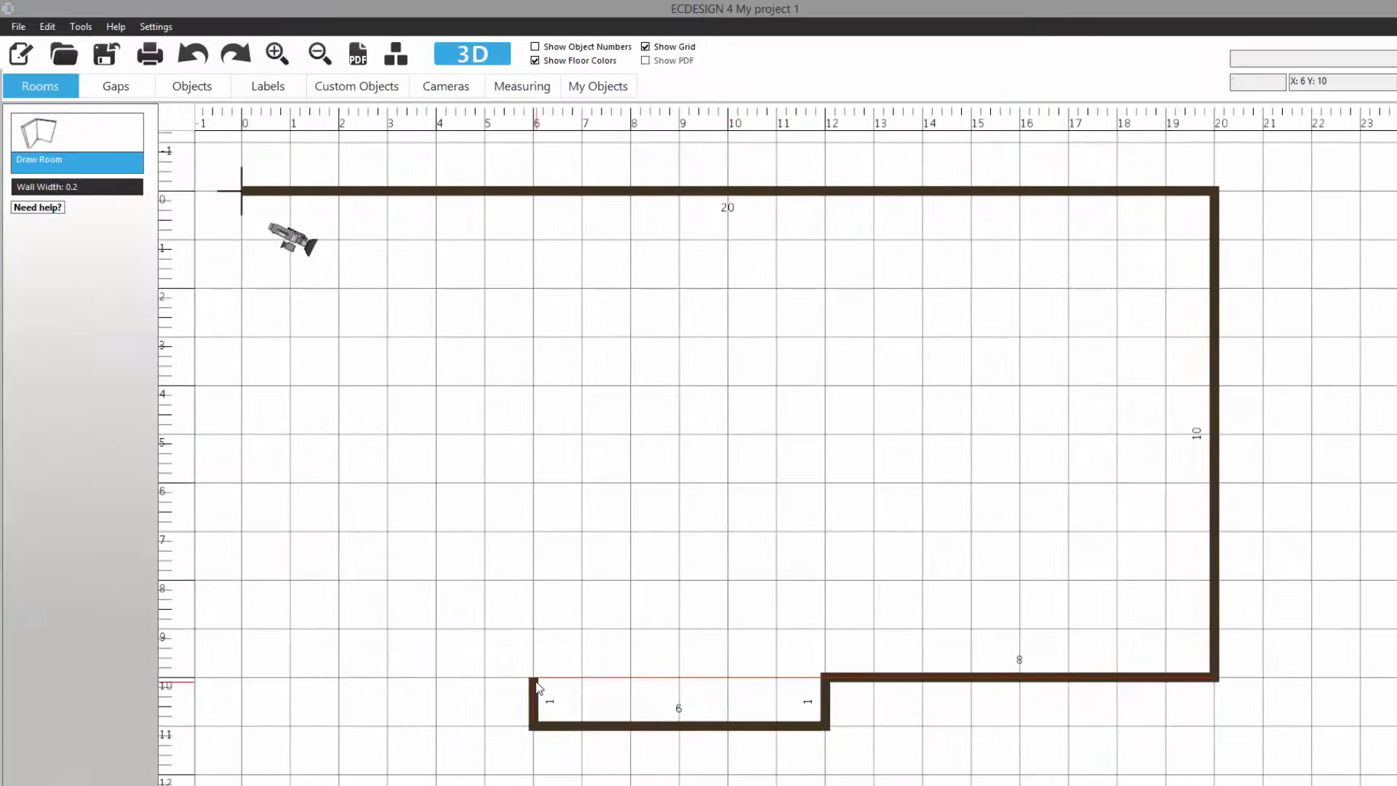
pyautogui.click(536, 681)
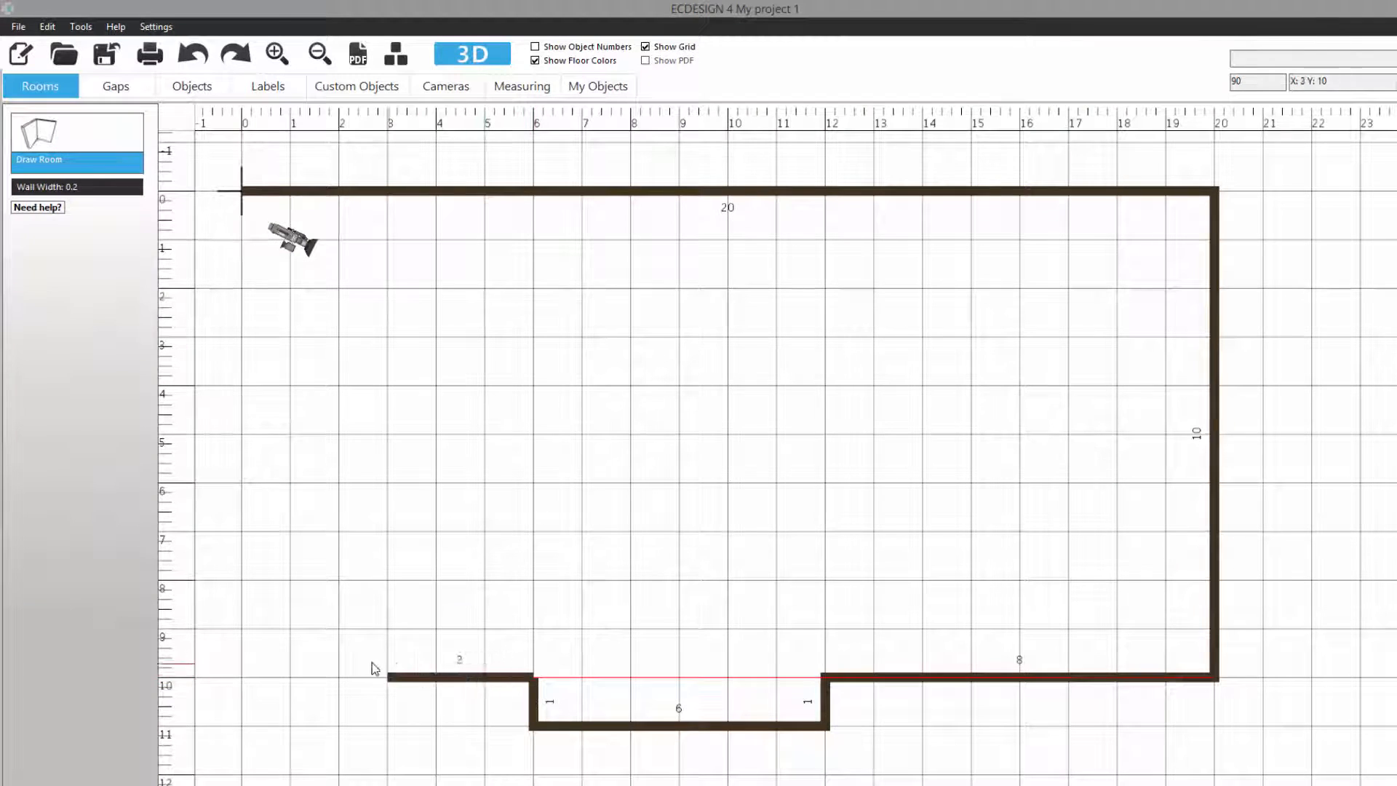
pyautogui.click(241, 679)
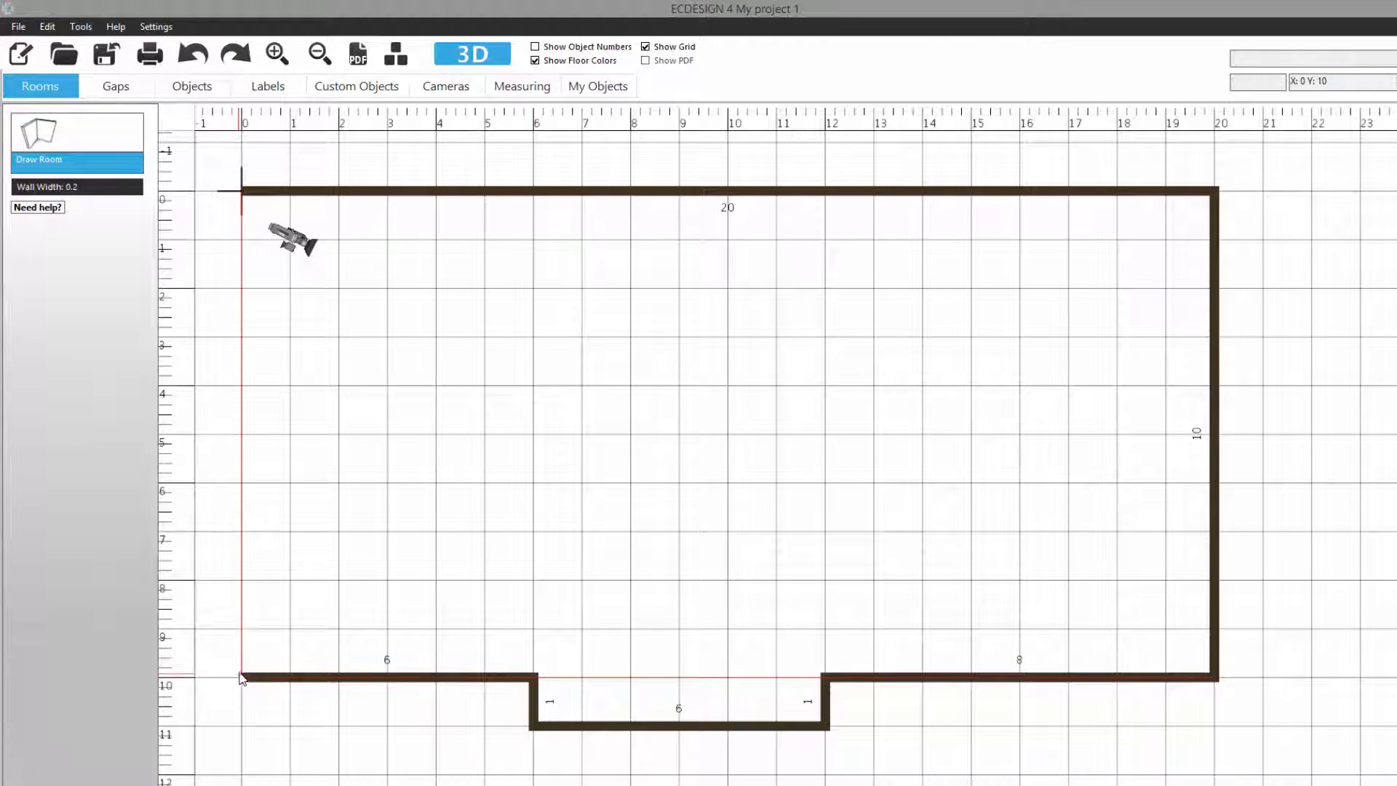
pyautogui.click(243, 203)
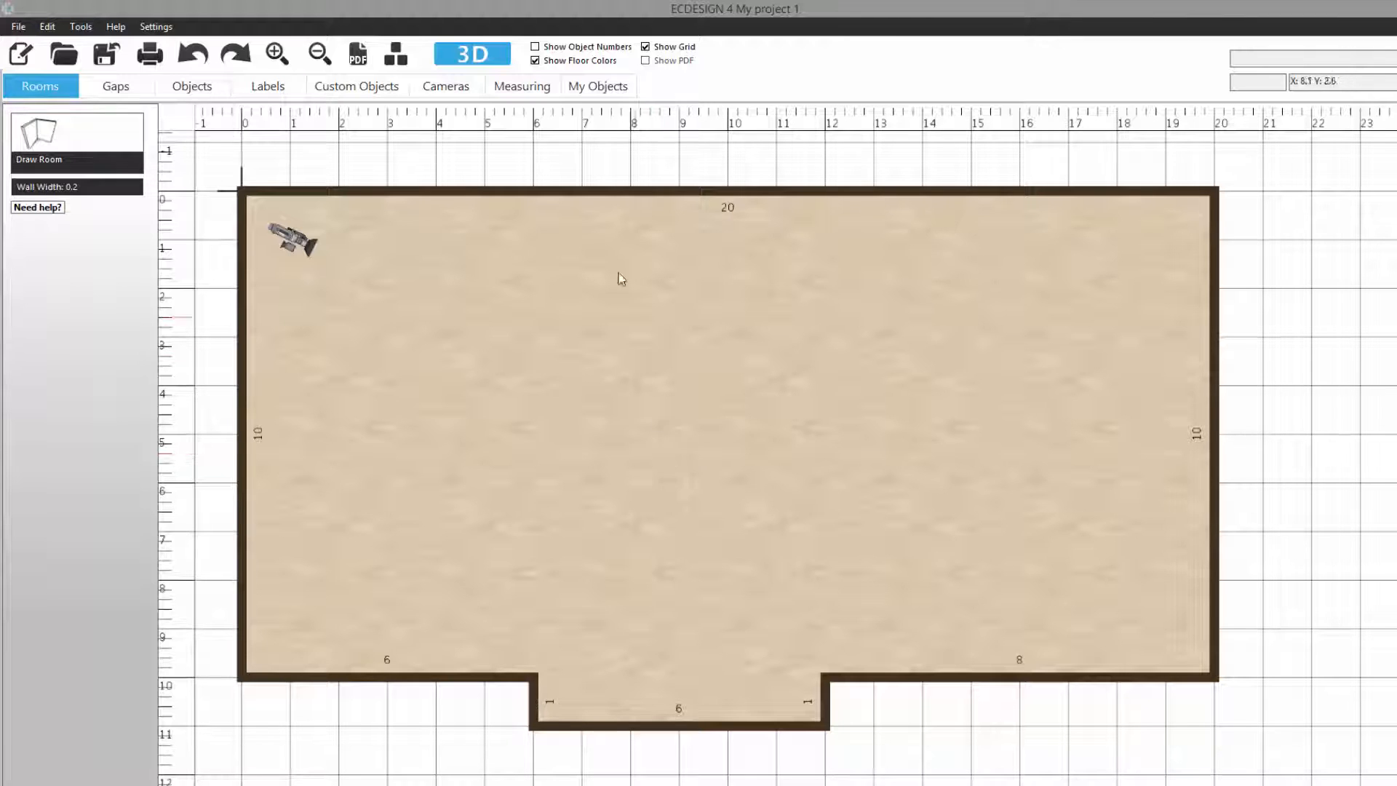
# Hide the floor colours in the plan and show them again.
pyautogui.click(535, 61)
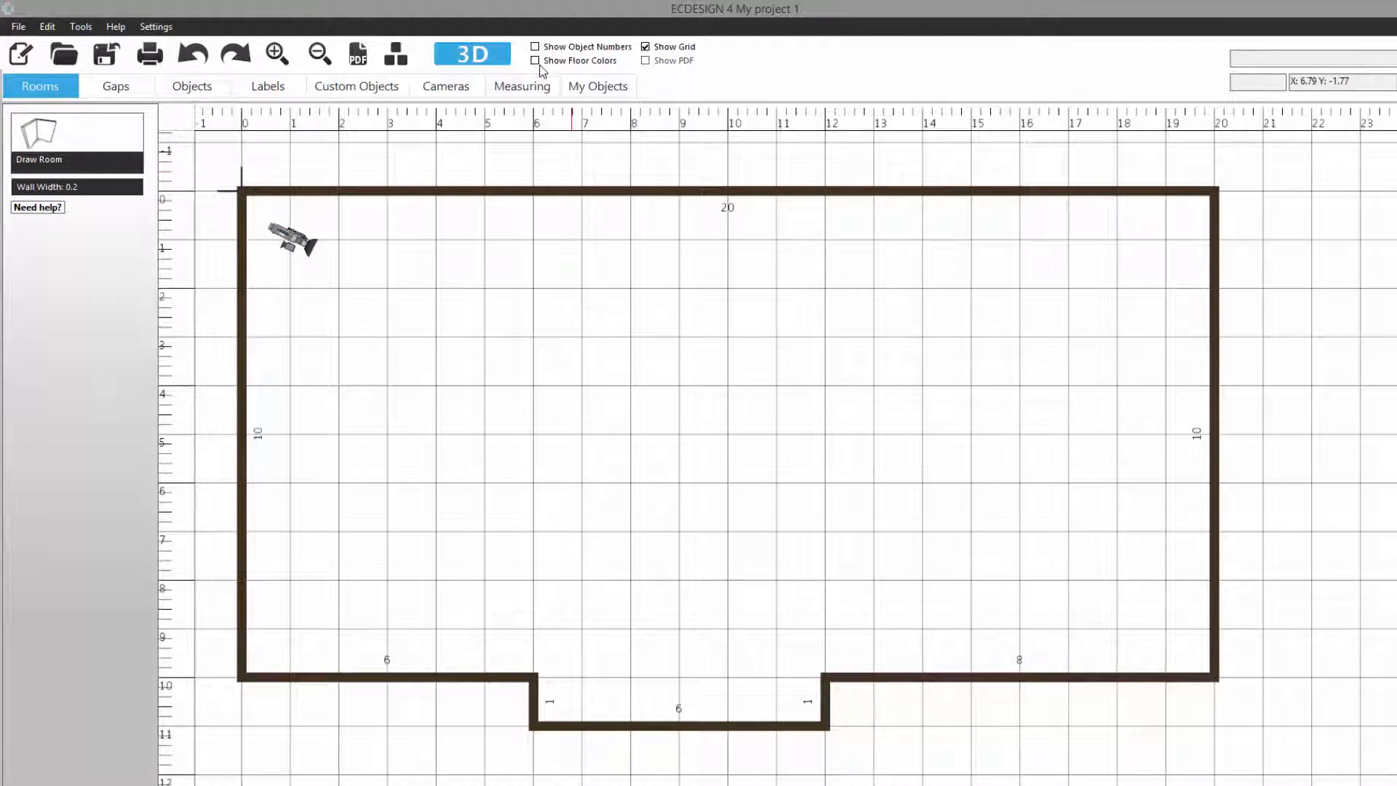
pyautogui.click(535, 61)
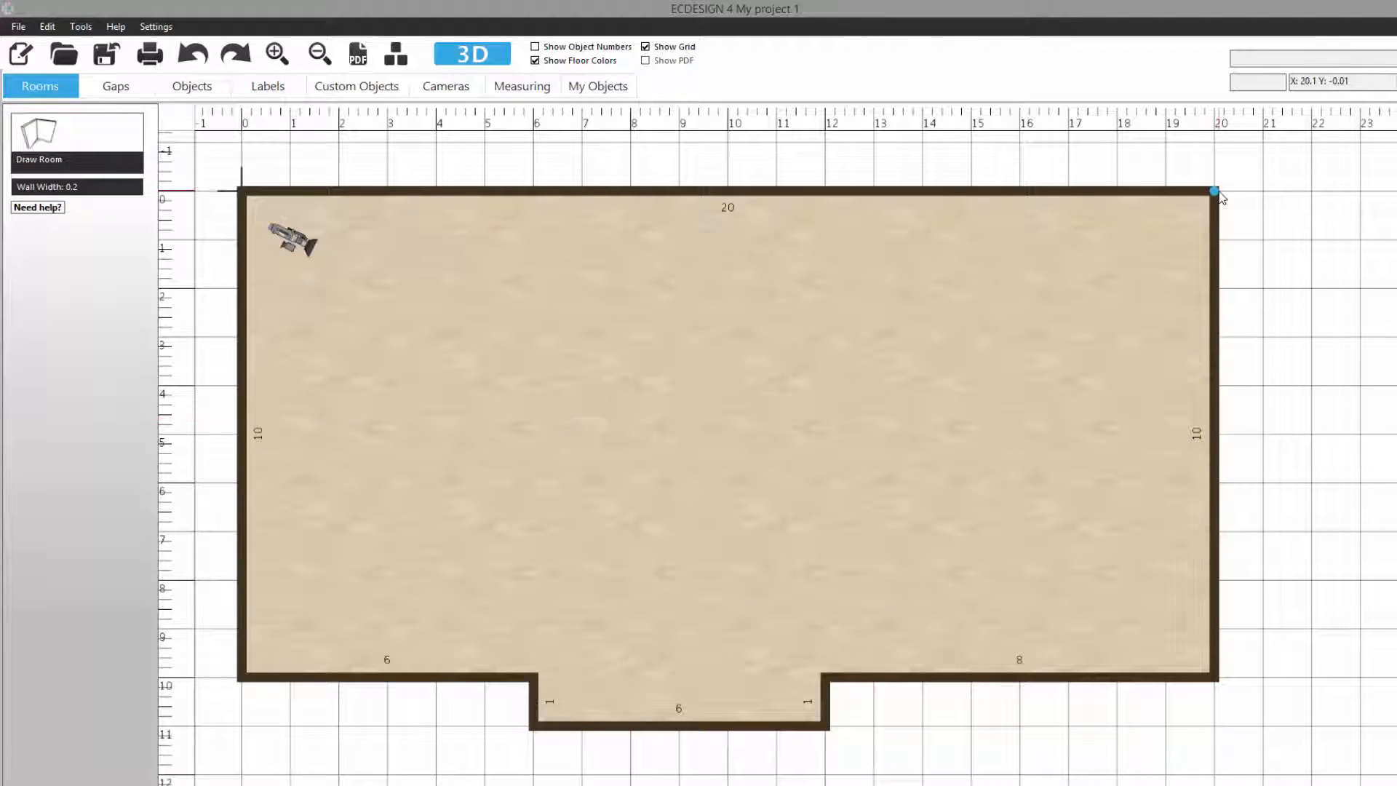
# Move the room's right wall inward until the upper wall is about 15.81 long, and pull the upper-right corner diagonally into the room.
pyautogui.moveTo(1216, 195)
pyautogui.mouseDown()
pyautogui.moveTo(1023, 313)
pyautogui.moveTo(982, 302)
pyautogui.moveTo(960, 198)
pyautogui.moveTo(1216, 191)
pyautogui.mouseUp()
pyautogui.moveTo(1214, 380); pyautogui.dragTo(1010, 379)
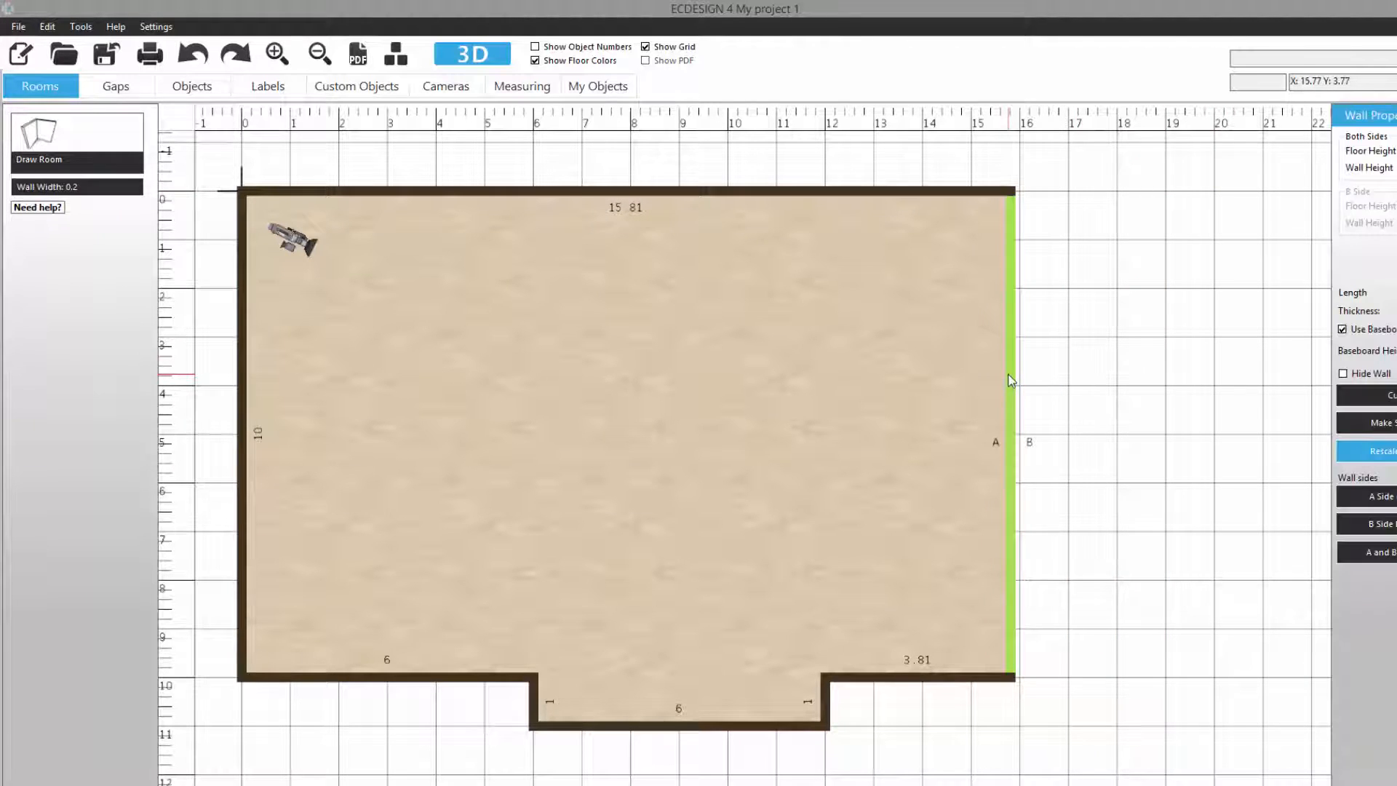
pyautogui.click(1015, 192)
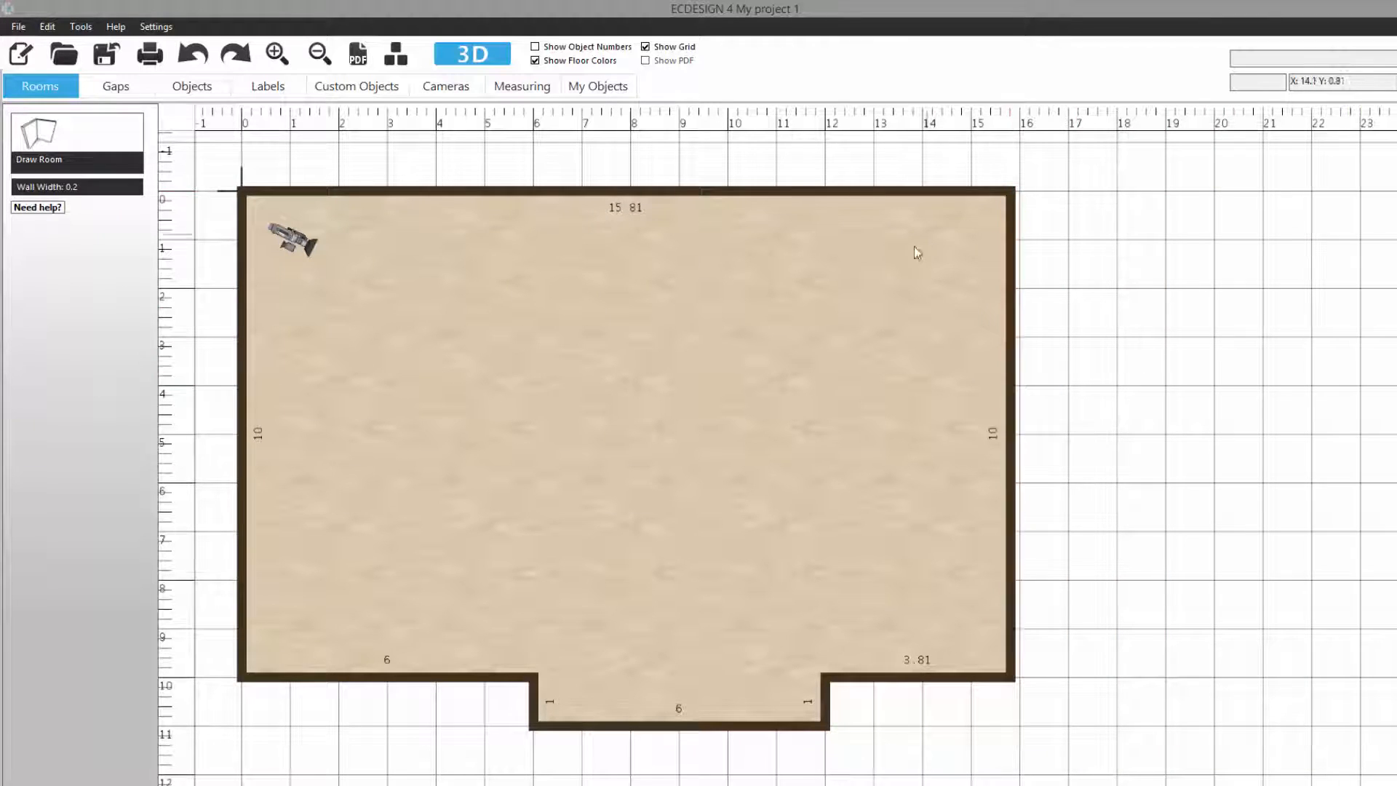
pyautogui.moveTo(1013, 192); pyautogui.dragTo(782, 372)
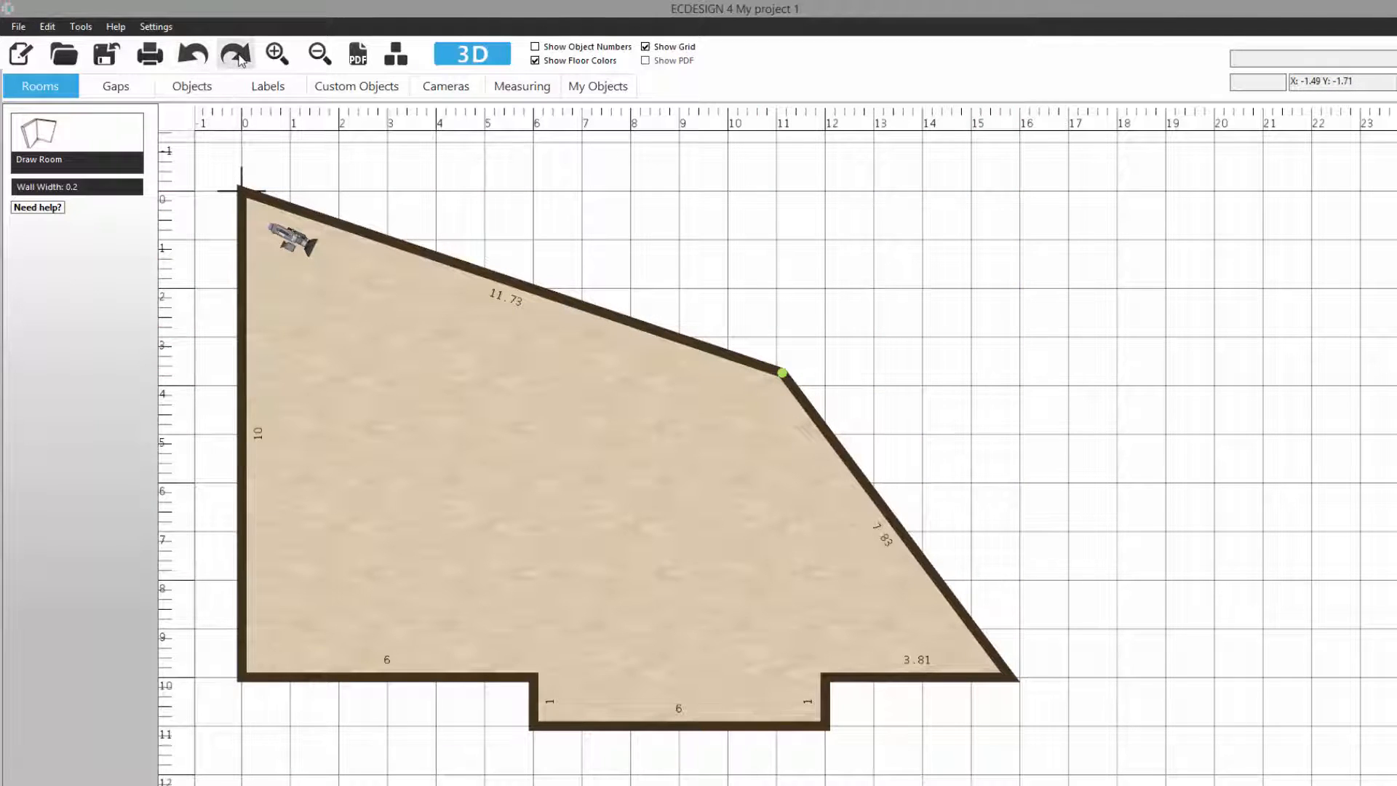
# Undo the corner move and the right wall move, and clear the selection.
pyautogui.click(198, 59)
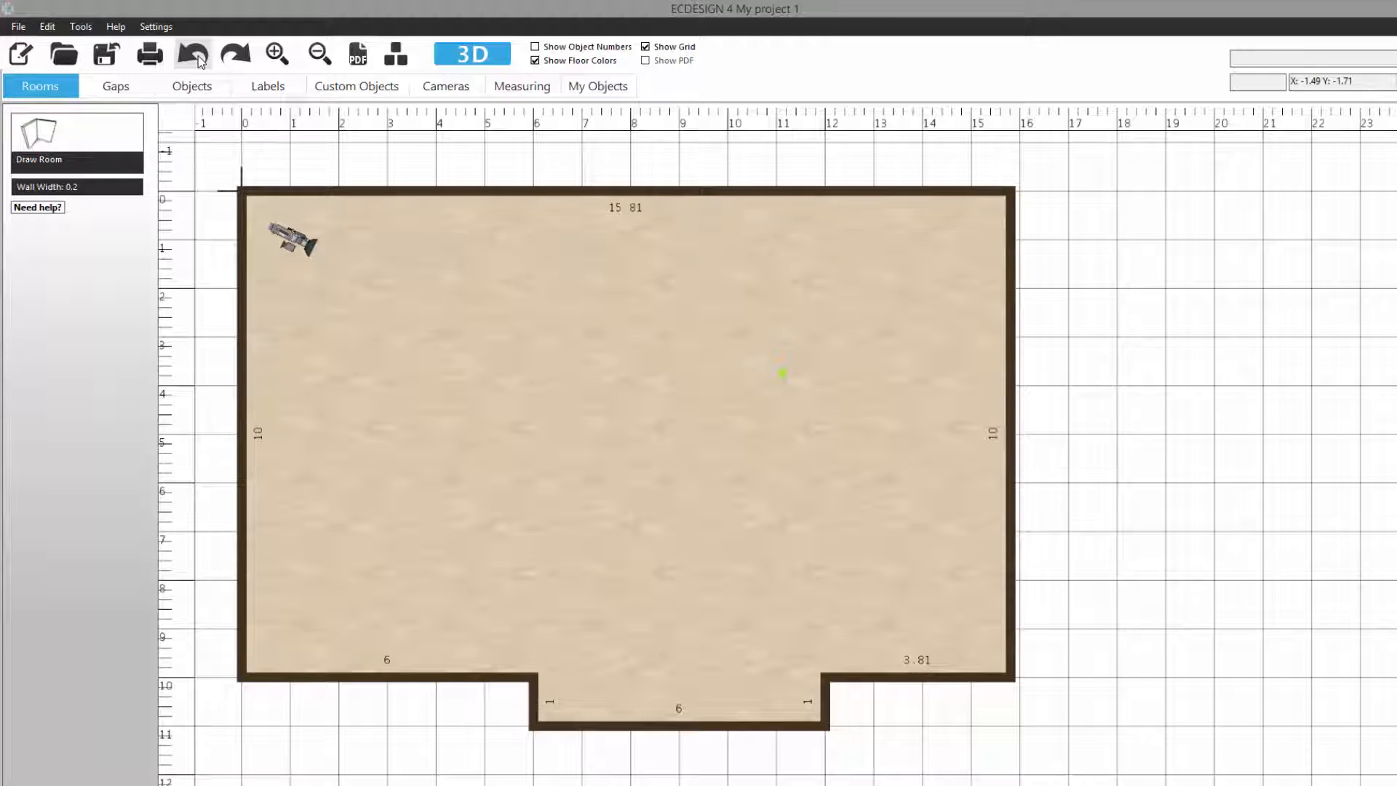
pyautogui.click(198, 60)
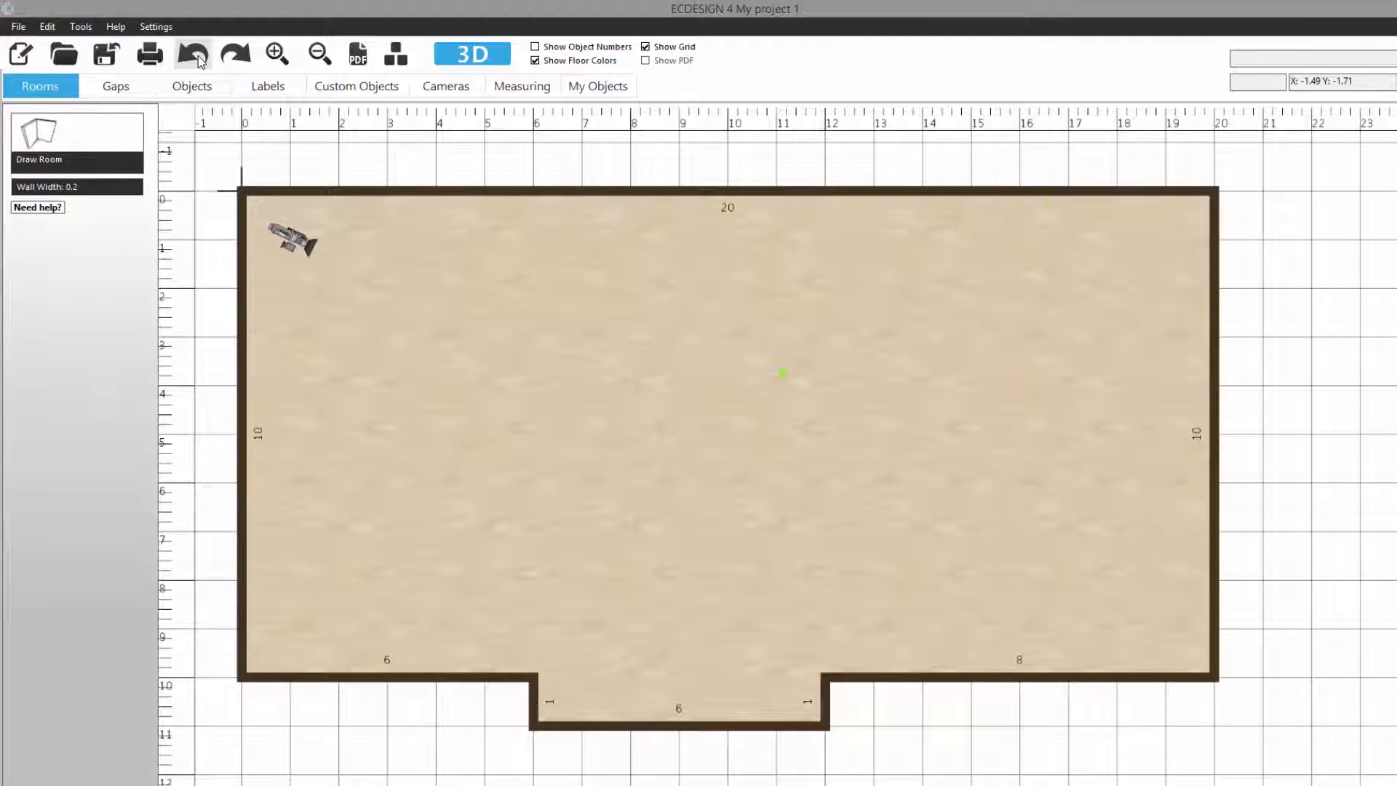
pyautogui.click(745, 309)
pyautogui.click(808, 175)
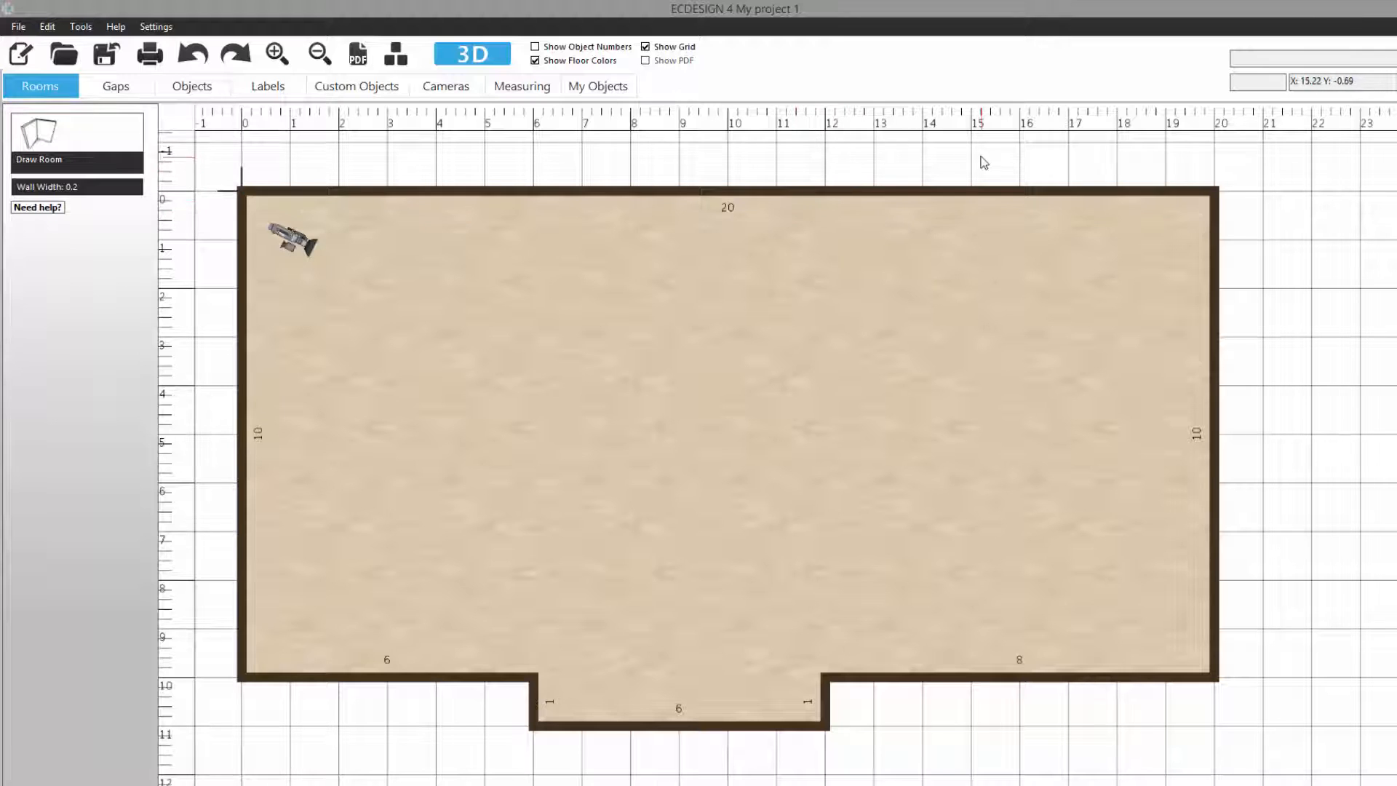
# Draw a second room 8 wide and 10 long adjoining the first room's right wall, starting from the shared upper corner.
pyautogui.moveTo(979, 155); pyautogui.dragTo(892, 160)
pyautogui.scroll(-3, 895, 166)
pyautogui.moveTo(836, 337); pyautogui.dragTo(483, 258)
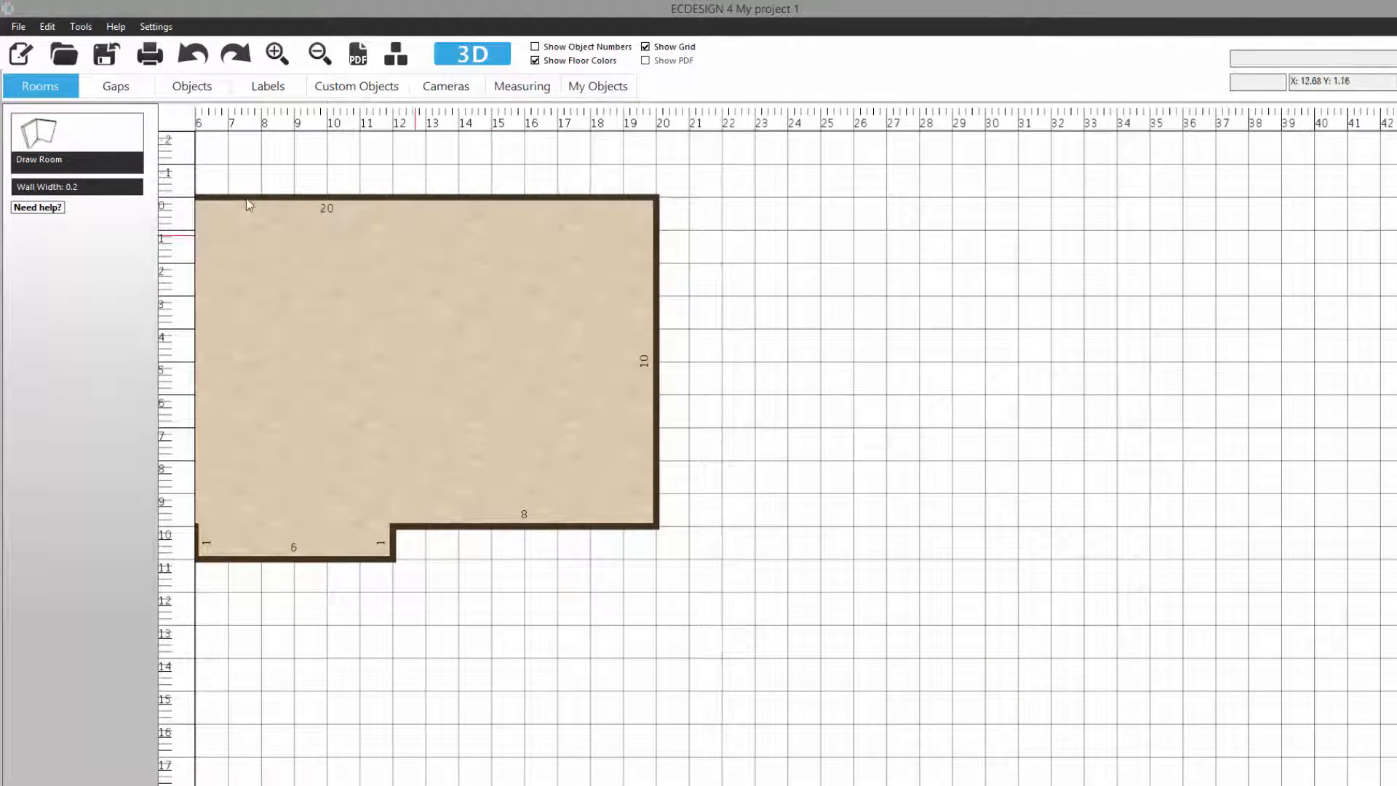
pyautogui.click(44, 148)
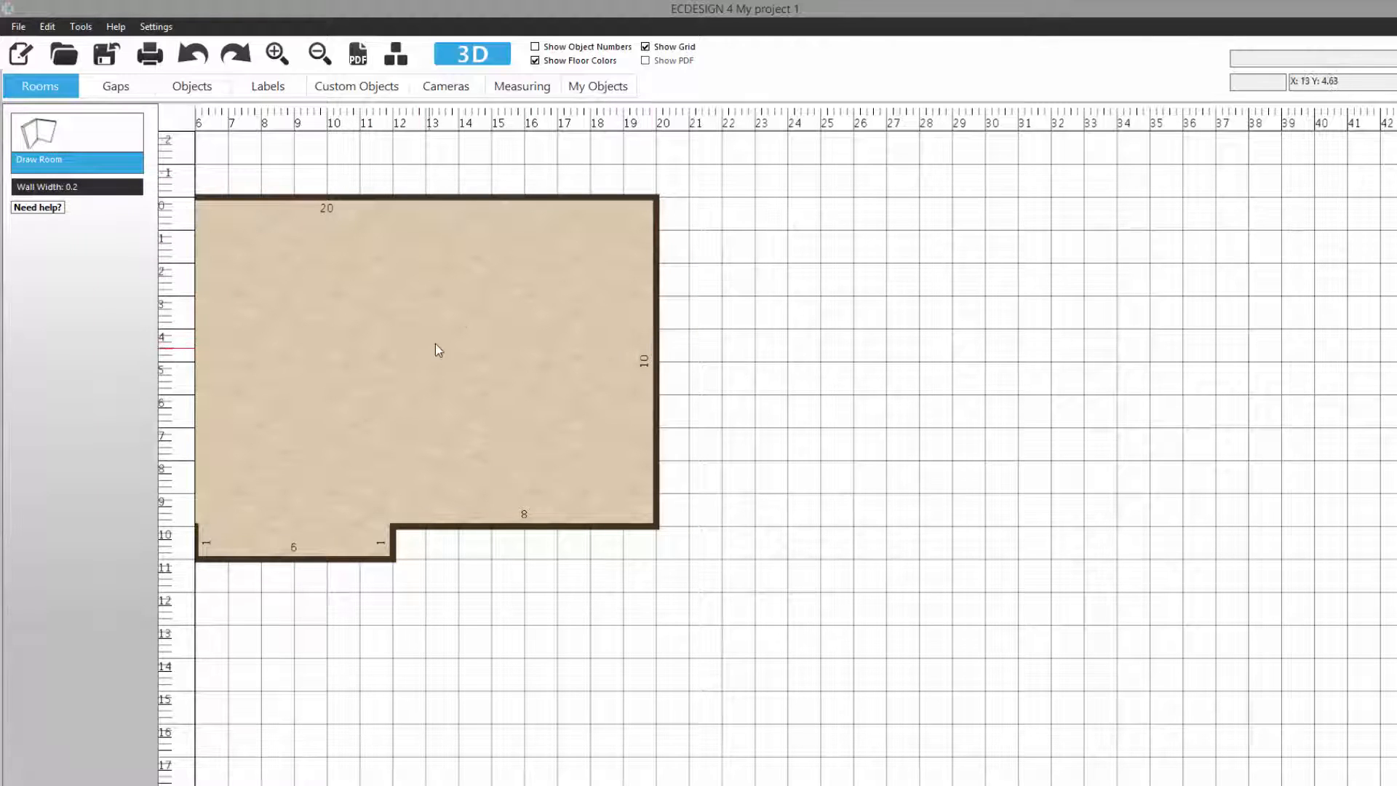
pyautogui.click(657, 197)
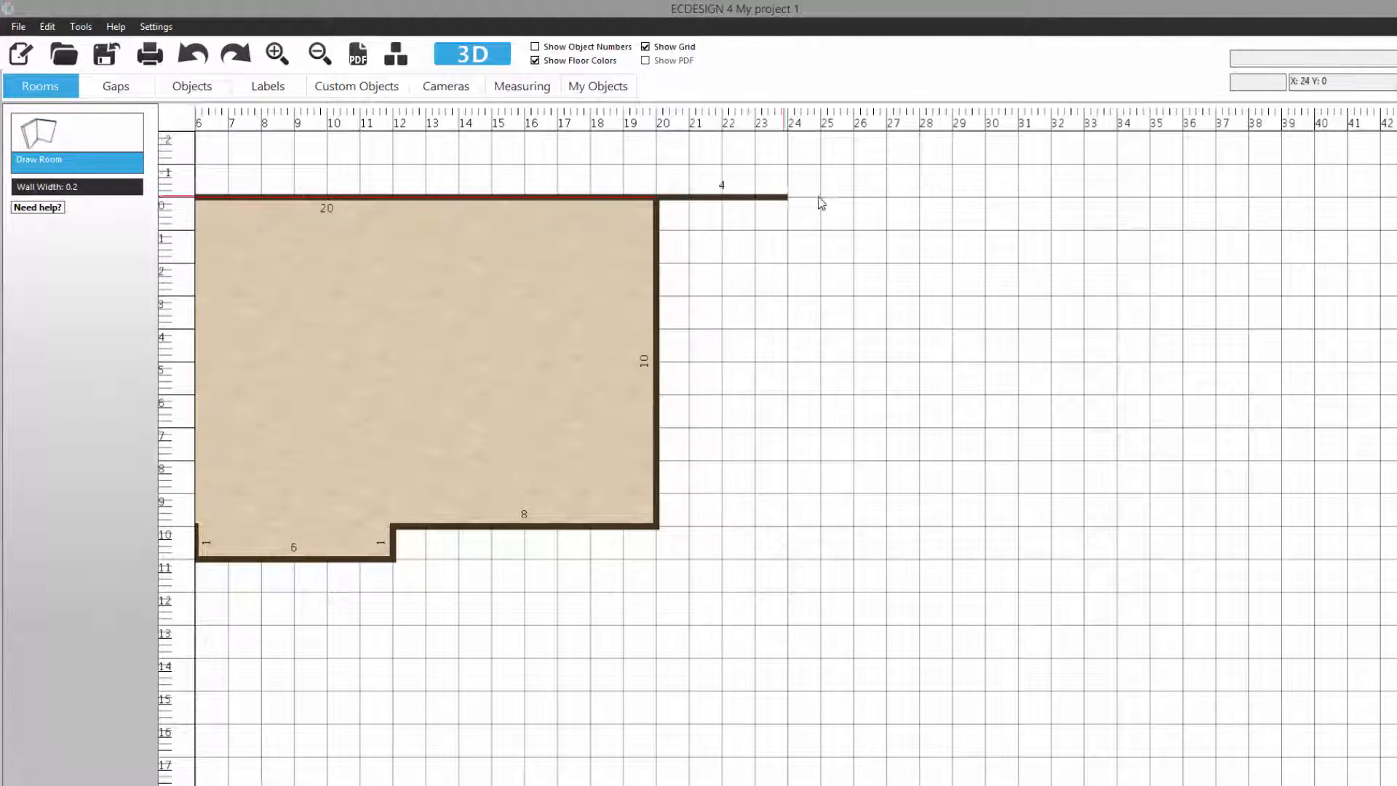
pyautogui.click(919, 197)
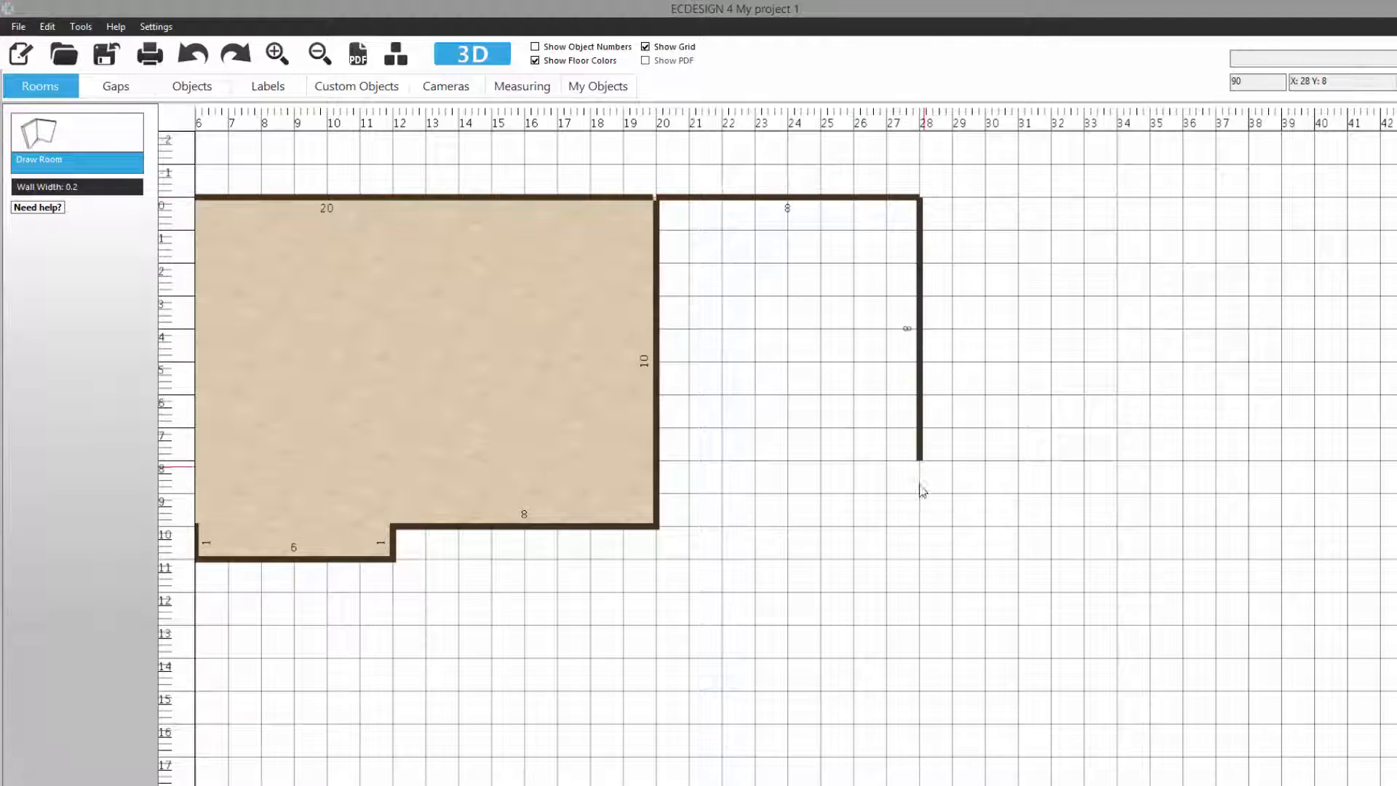
pyautogui.click(918, 524)
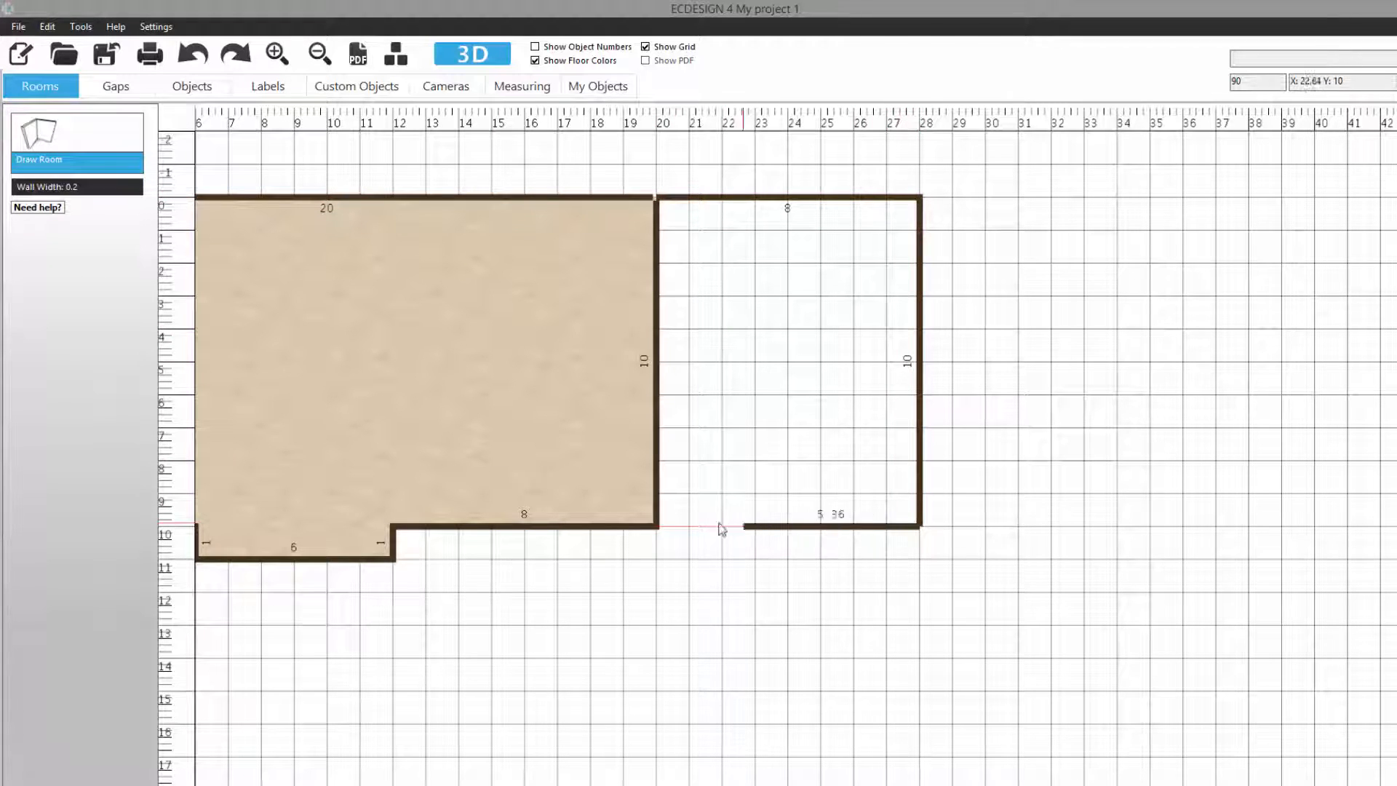
pyautogui.click(661, 524)
# Open the 3D view of the plan, stop its help from showing on startup, and close the help.
pyautogui.moveTo(473, 444); pyautogui.dragTo(796, 486)
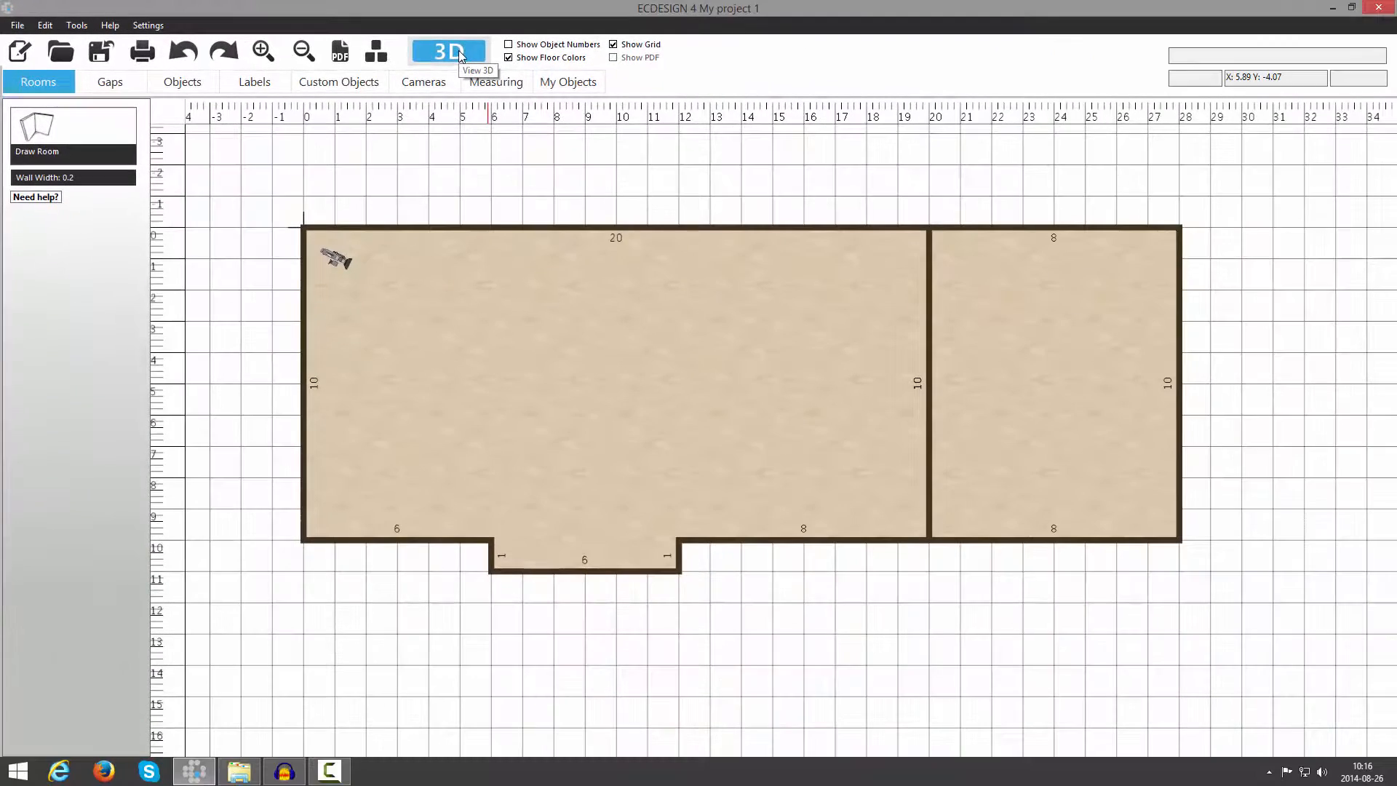
pyautogui.click(460, 56)
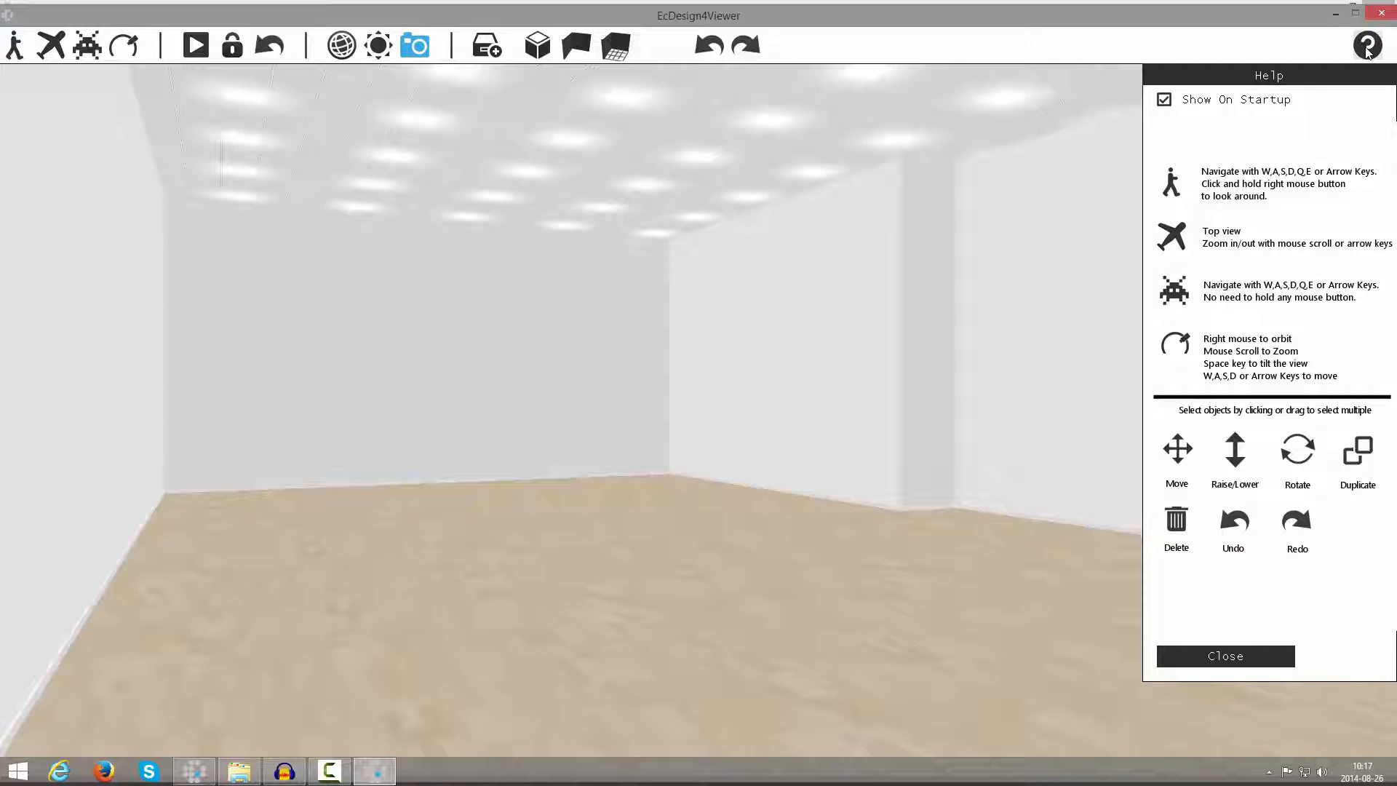
pyautogui.click(1165, 102)
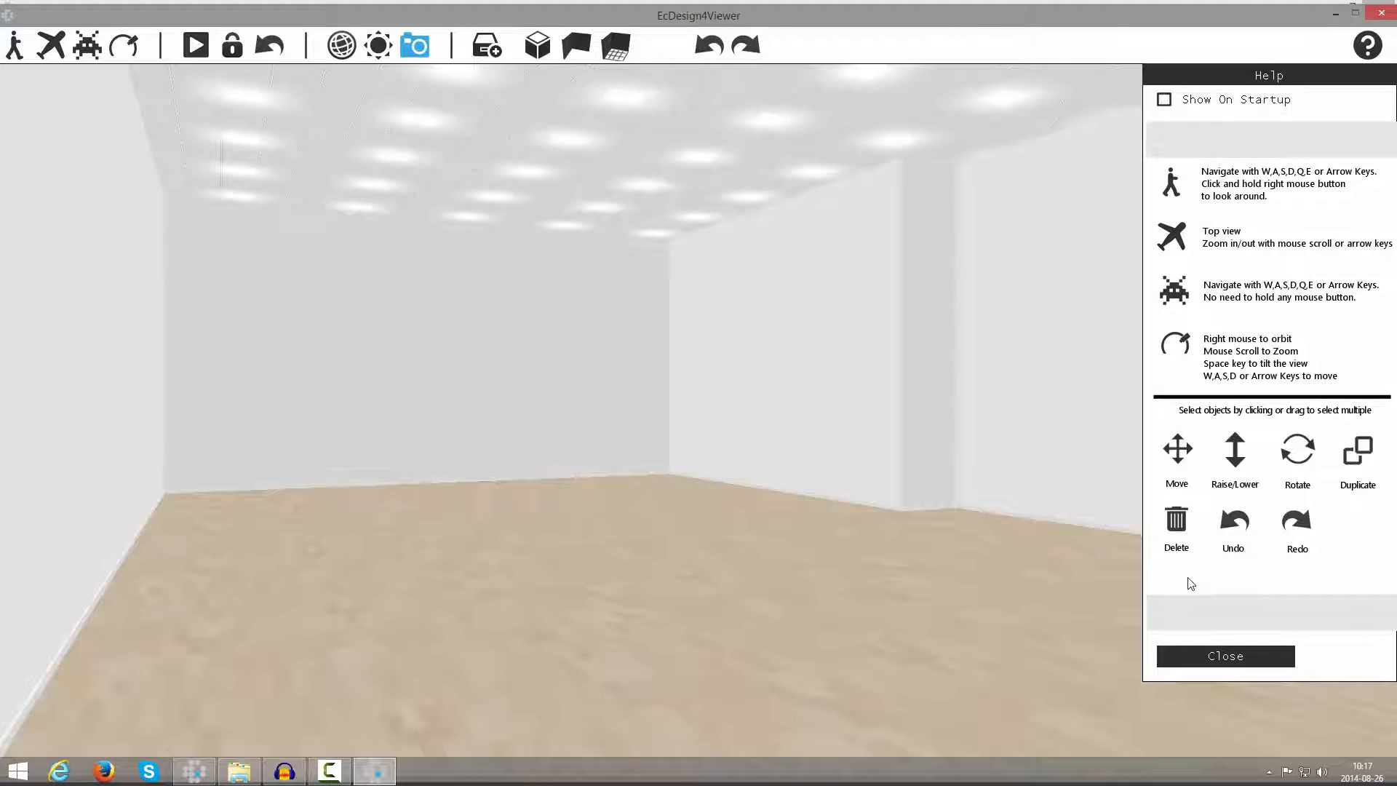
pyautogui.click(1199, 654)
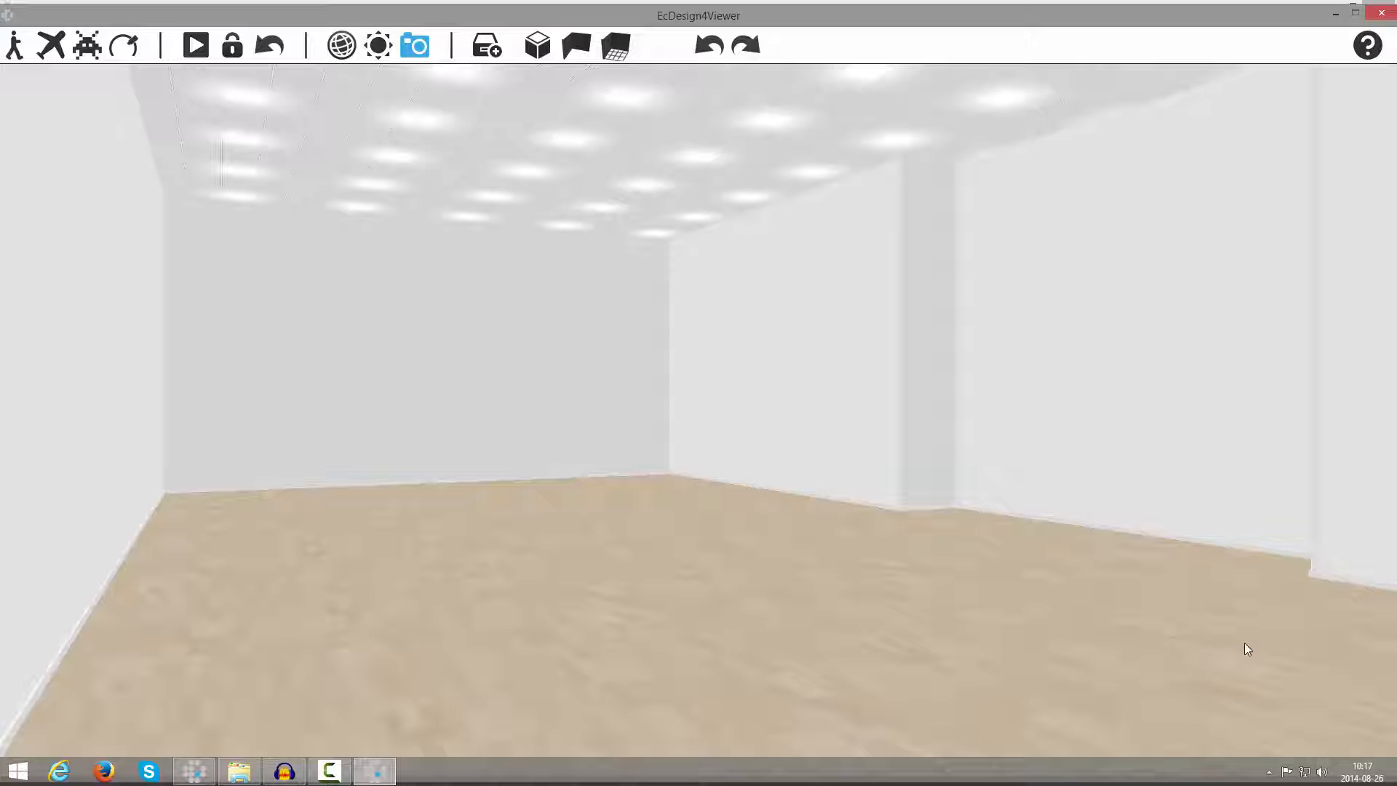
# Bring the navigation help back up and examine the room's interior in walk mode by looking around, moving forward, and raising and lowering the viewpoint.
pyautogui.click(1369, 51)
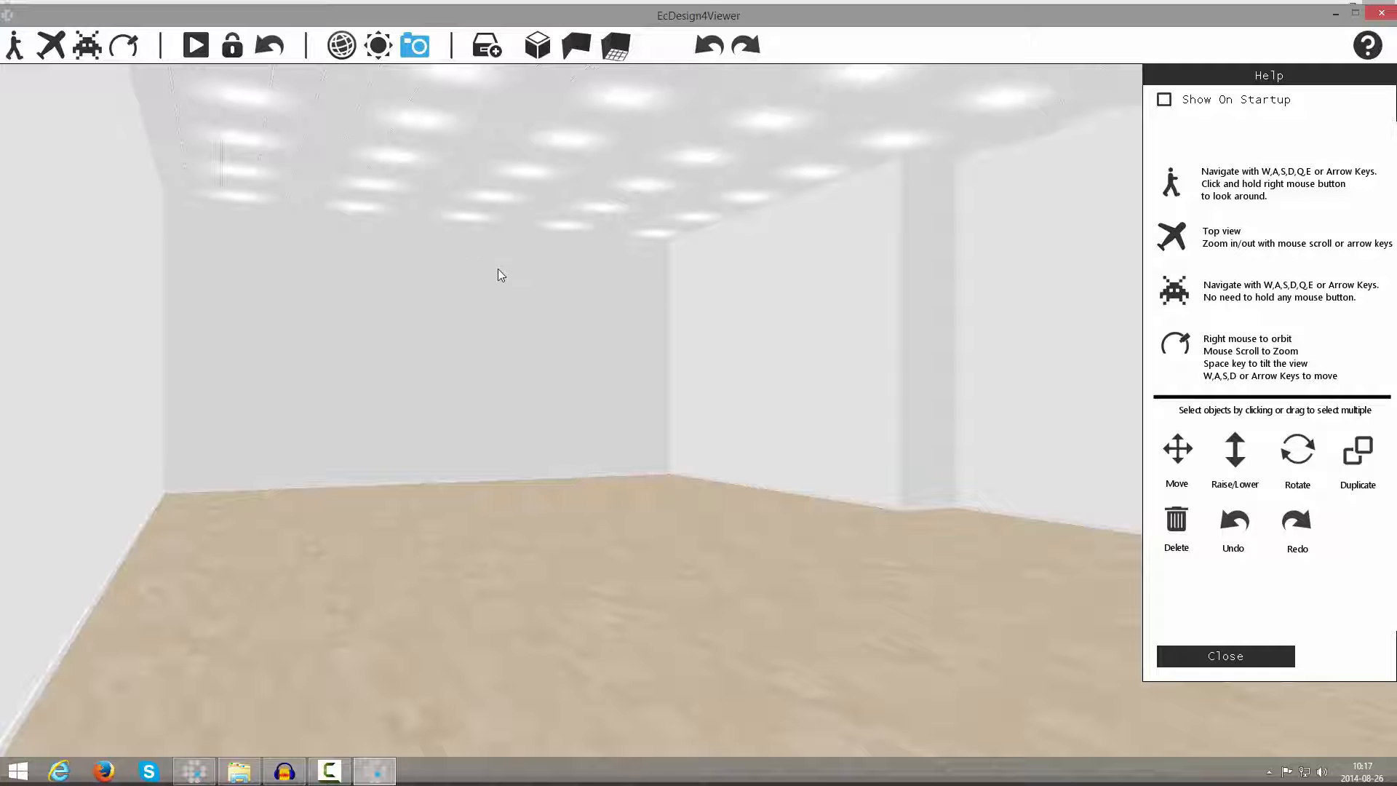
pyautogui.moveTo(502, 288)
pyautogui.mouseDown(button='right')
pyautogui.moveTo(535, 249)
pyautogui.moveTo(639, 238)
pyautogui.moveTo(777, 324)
pyautogui.moveTo(827, 382)
pyautogui.moveTo(764, 303)
pyautogui.moveTo(571, 271)
pyautogui.moveTo(518, 284)
pyautogui.mouseUp(button='right')
pyautogui.press('w')
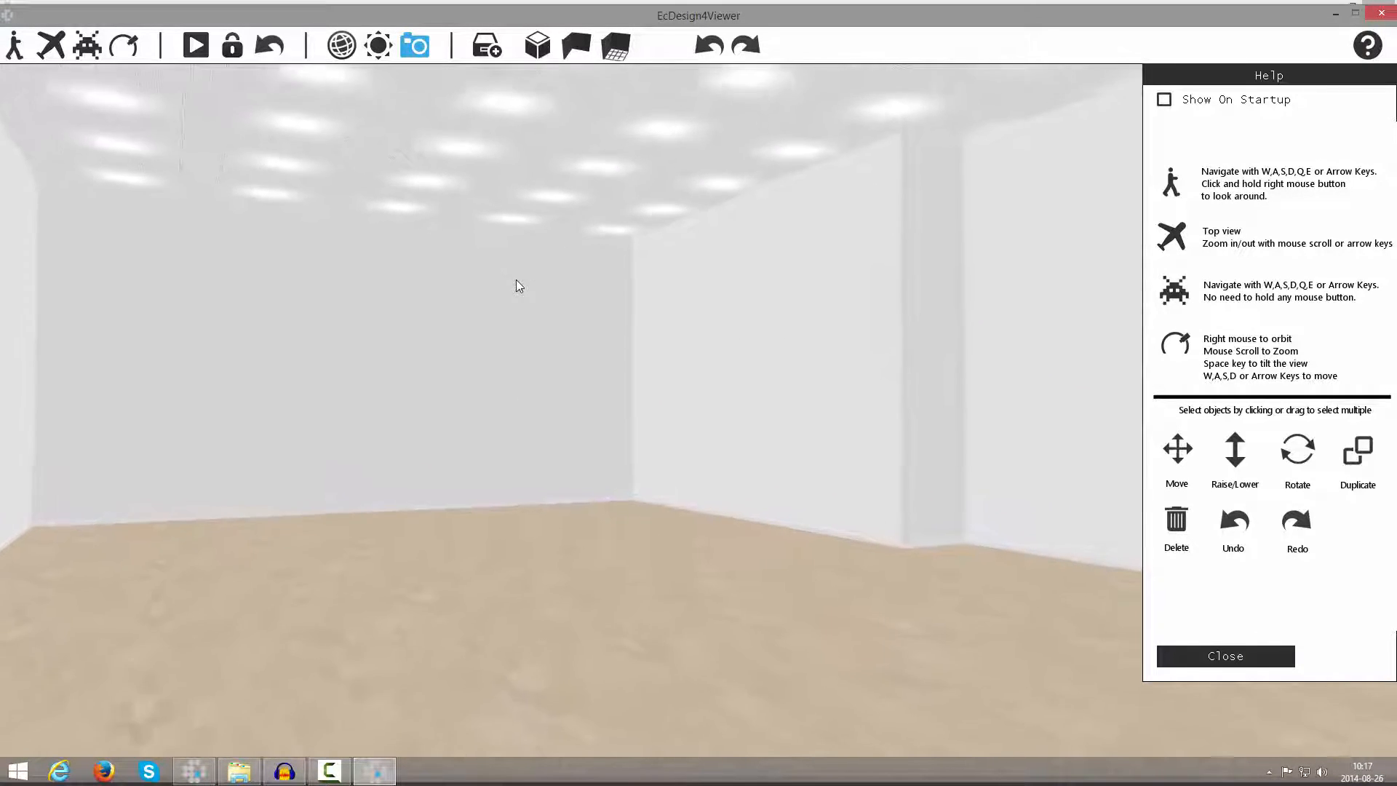
pyautogui.moveTo(518, 287); pyautogui.dragTo(627, 306, button='right')
pyautogui.press('e')
pyautogui.press('q')
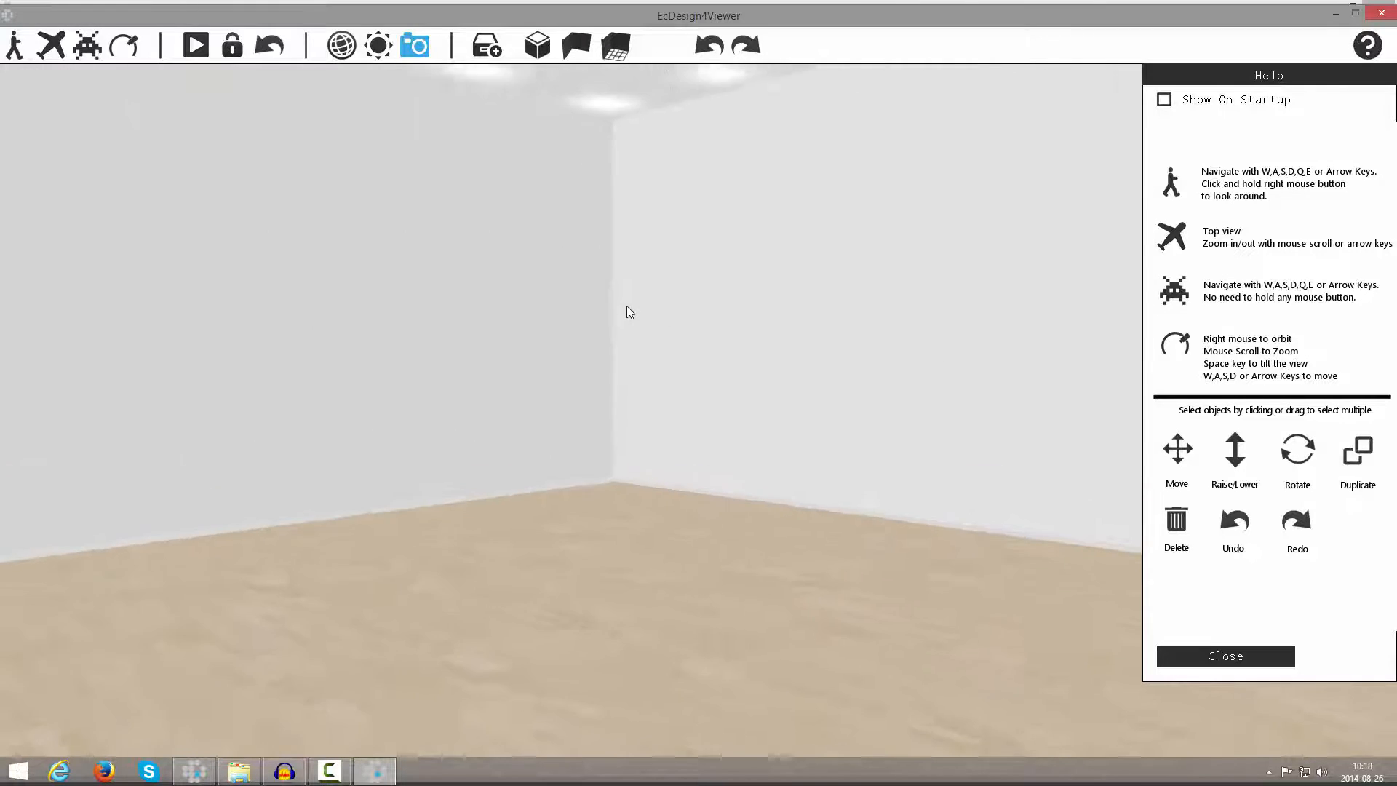
# Switch the 3D view to the top view, examine both rooms up close, and close the help.
pyautogui.click(51, 45)
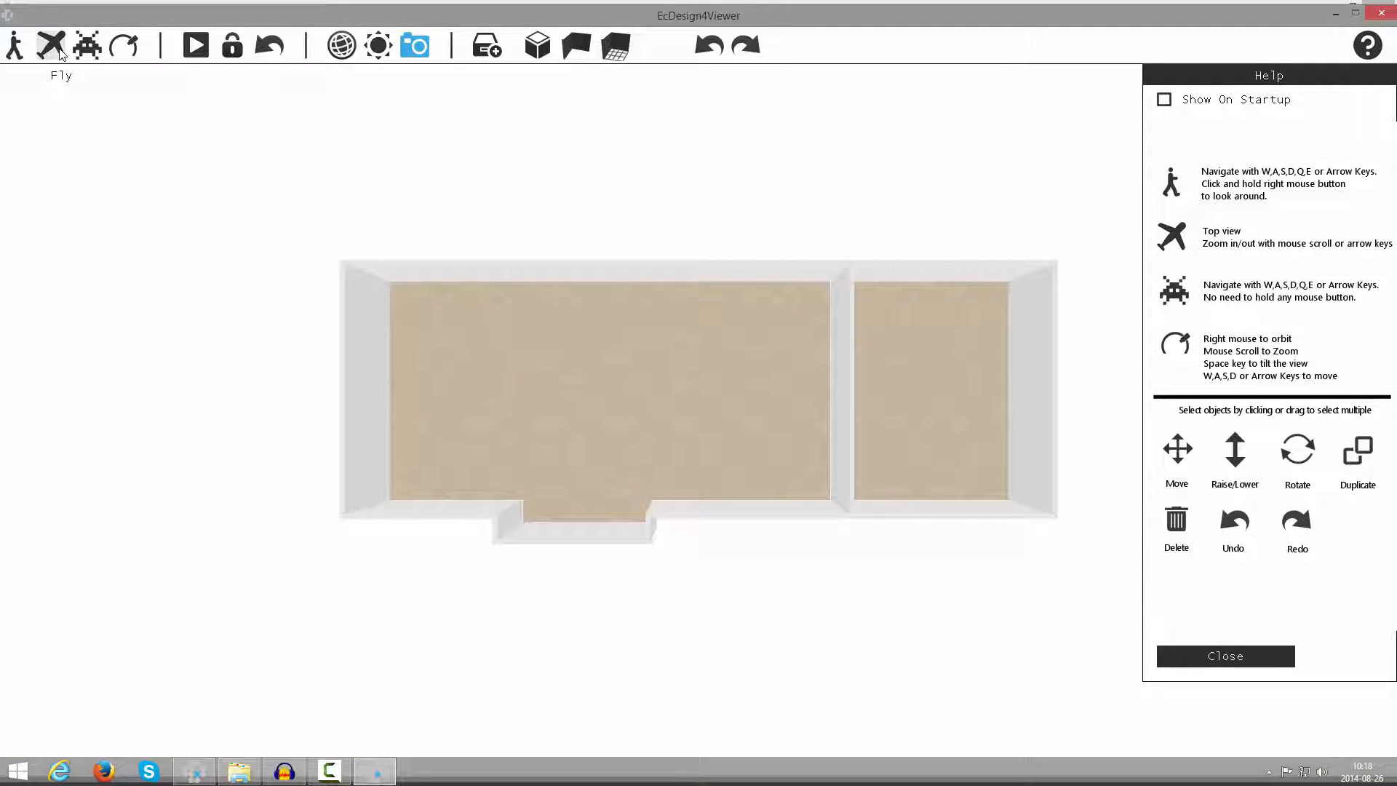
pyautogui.scroll(1, 723, 456)
pyautogui.scroll(1, 723, 456)
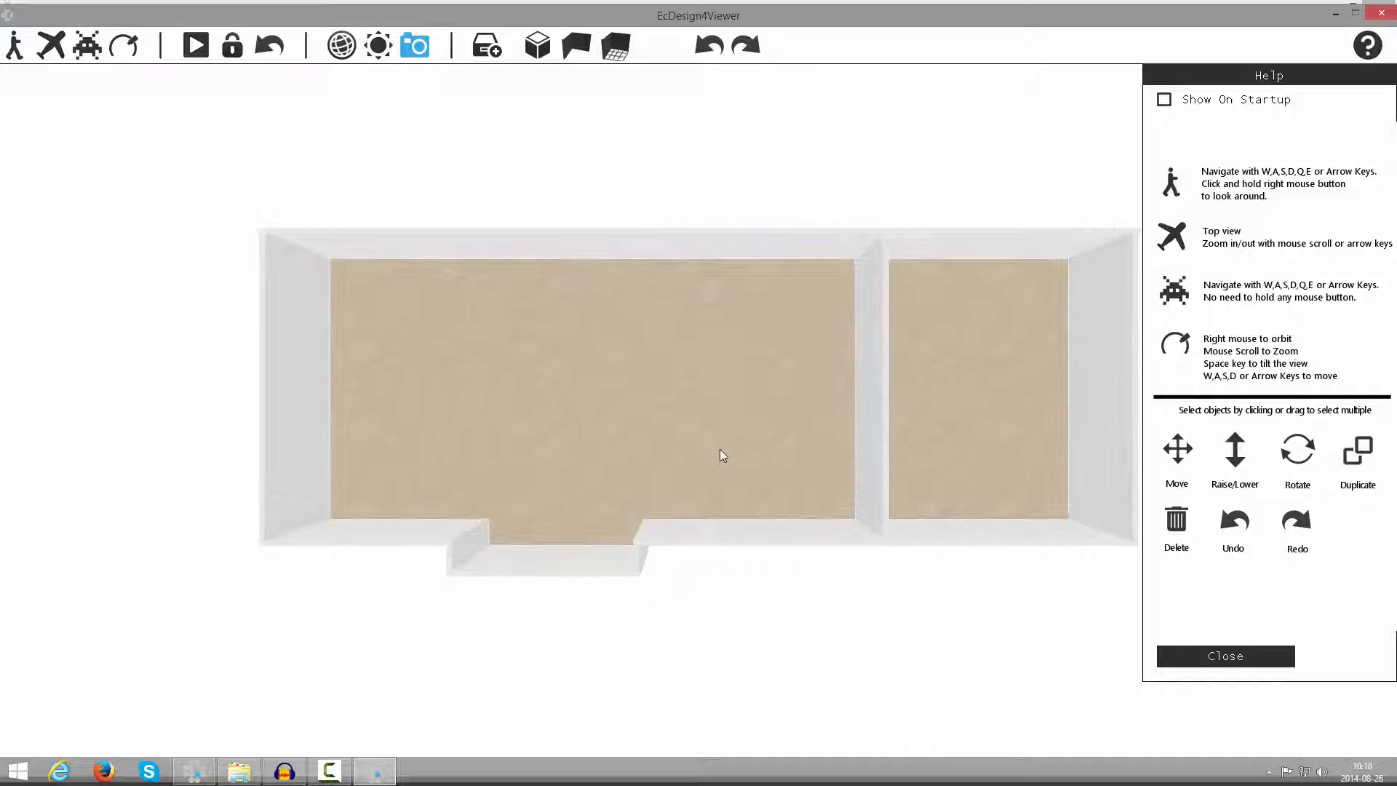
pyautogui.click(1179, 654)
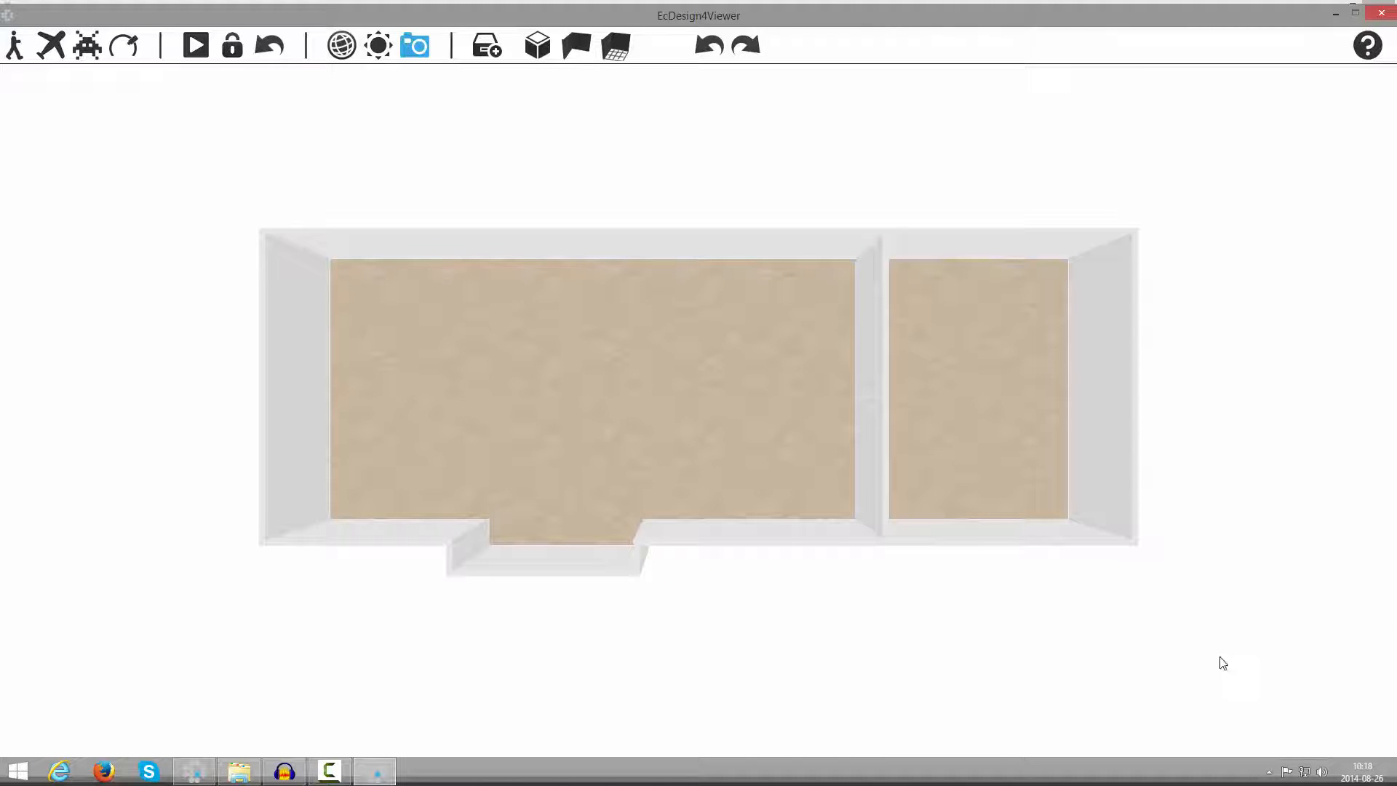
# Examine the top view of both rooms from closer up and from farther away.
pyautogui.scroll(2, 764, 466)
pyautogui.scroll(3, 753, 448)
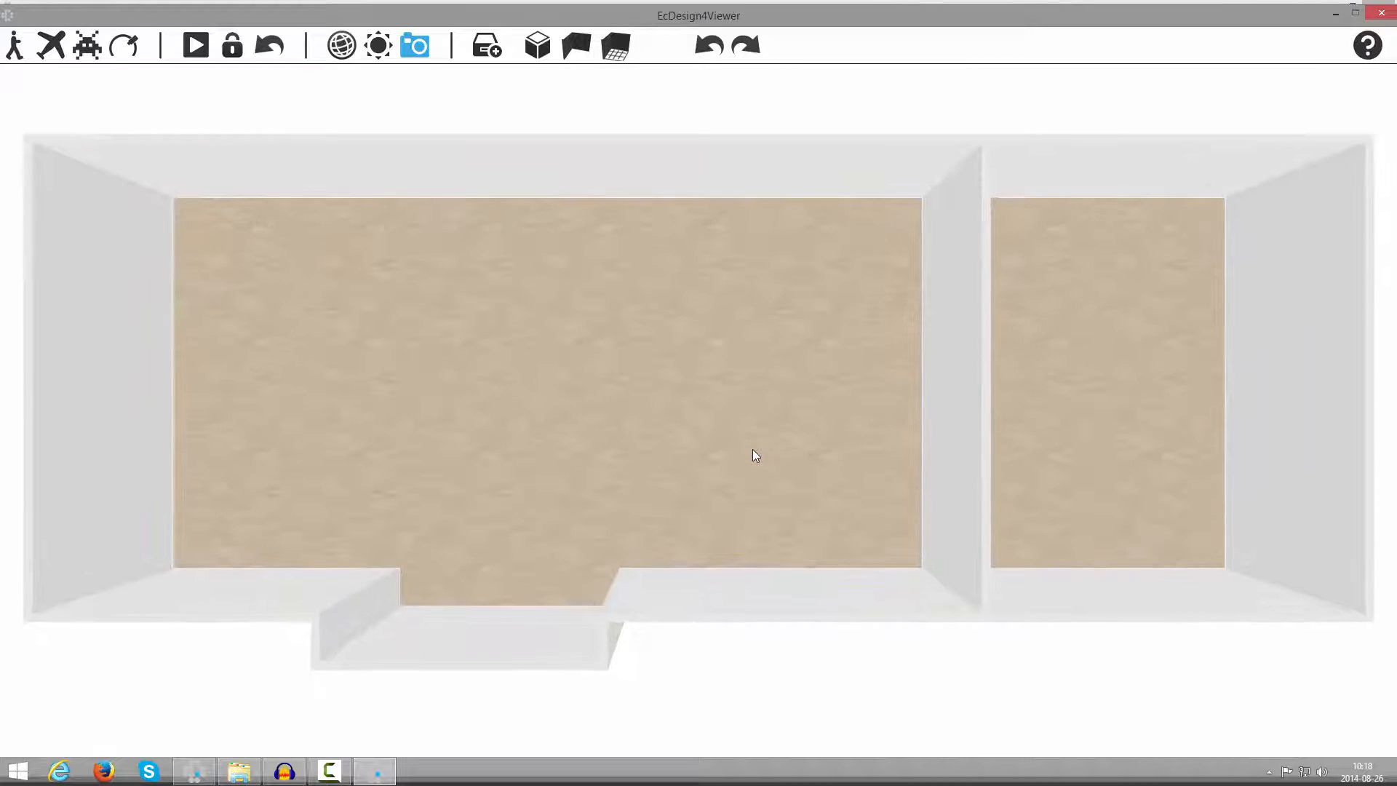
pyautogui.scroll(-6, 752, 448)
pyautogui.scroll(2, 752, 448)
pyautogui.scroll(2, 754, 451)
pyautogui.scroll(-5, 754, 451)
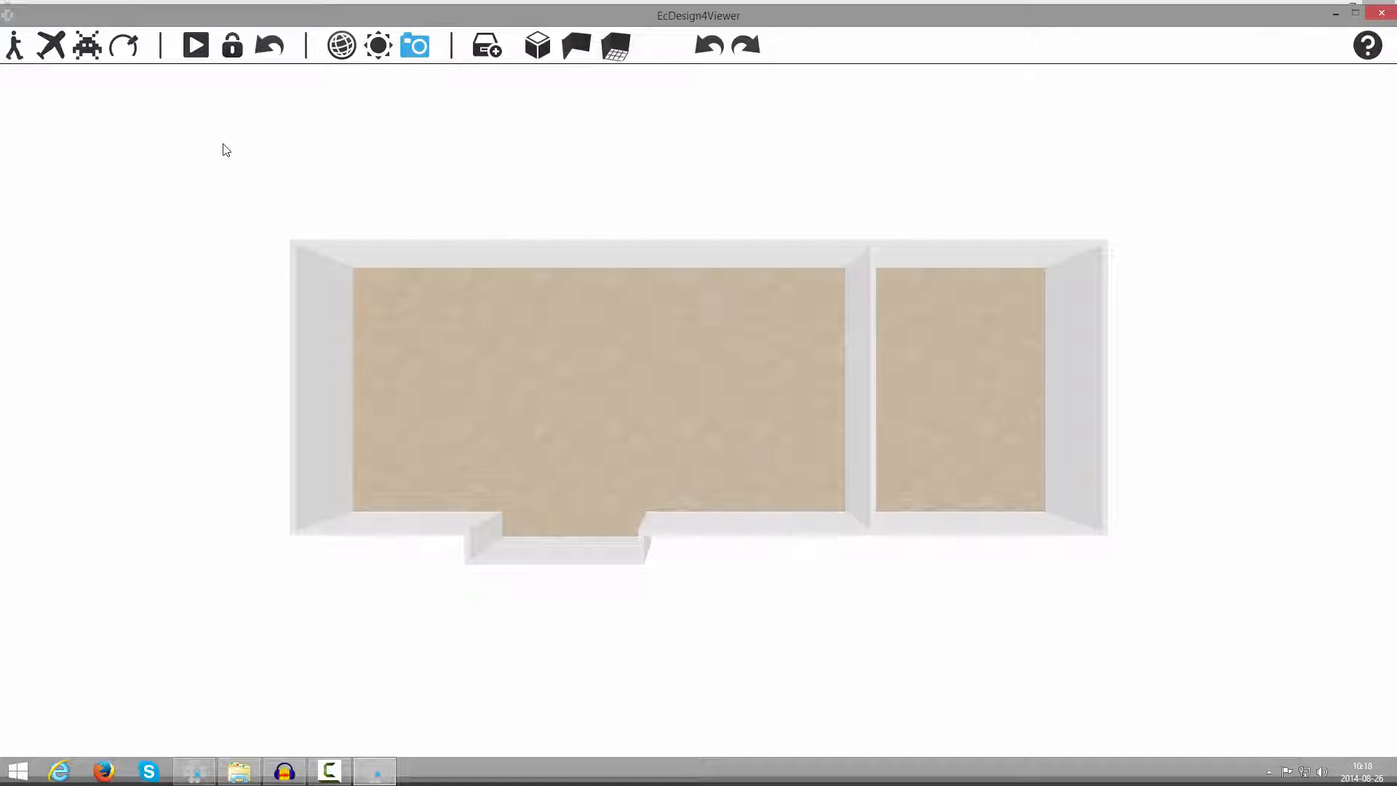
# Examine the rooms in game mode and from outside in orbit mode, and return to the plan.
pyautogui.click(88, 46)
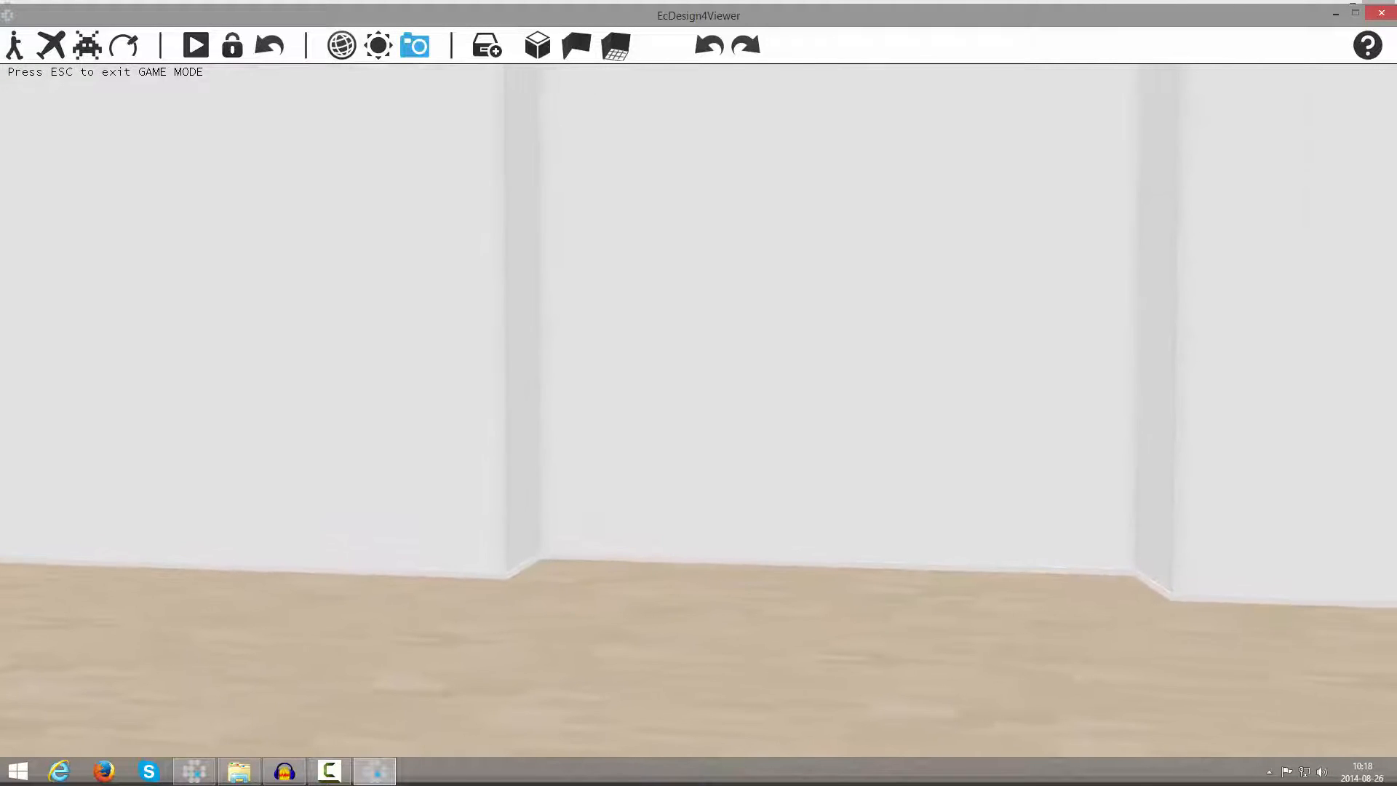
pyautogui.press('Escape')
pyautogui.click(131, 55)
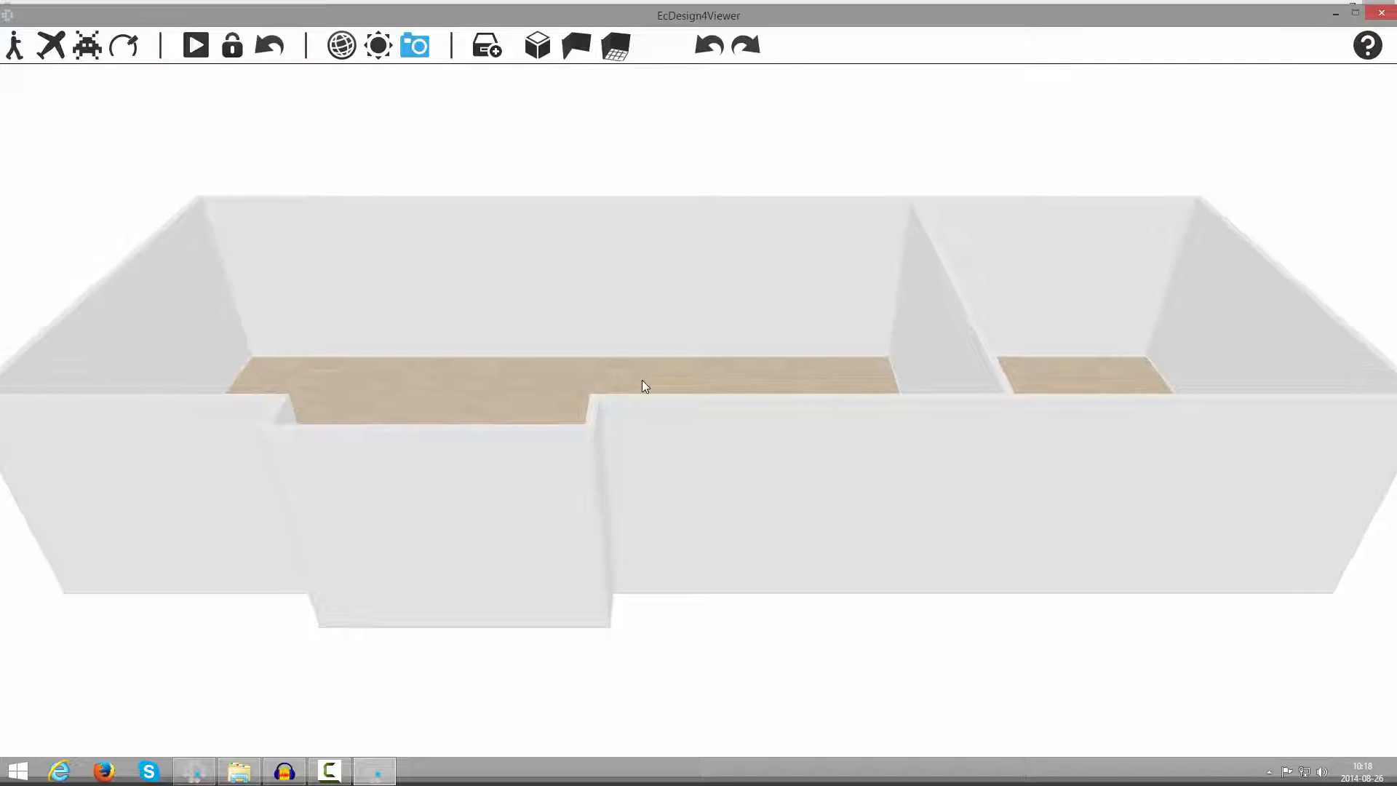
pyautogui.moveTo(744, 316); pyautogui.dragTo(840, 383)
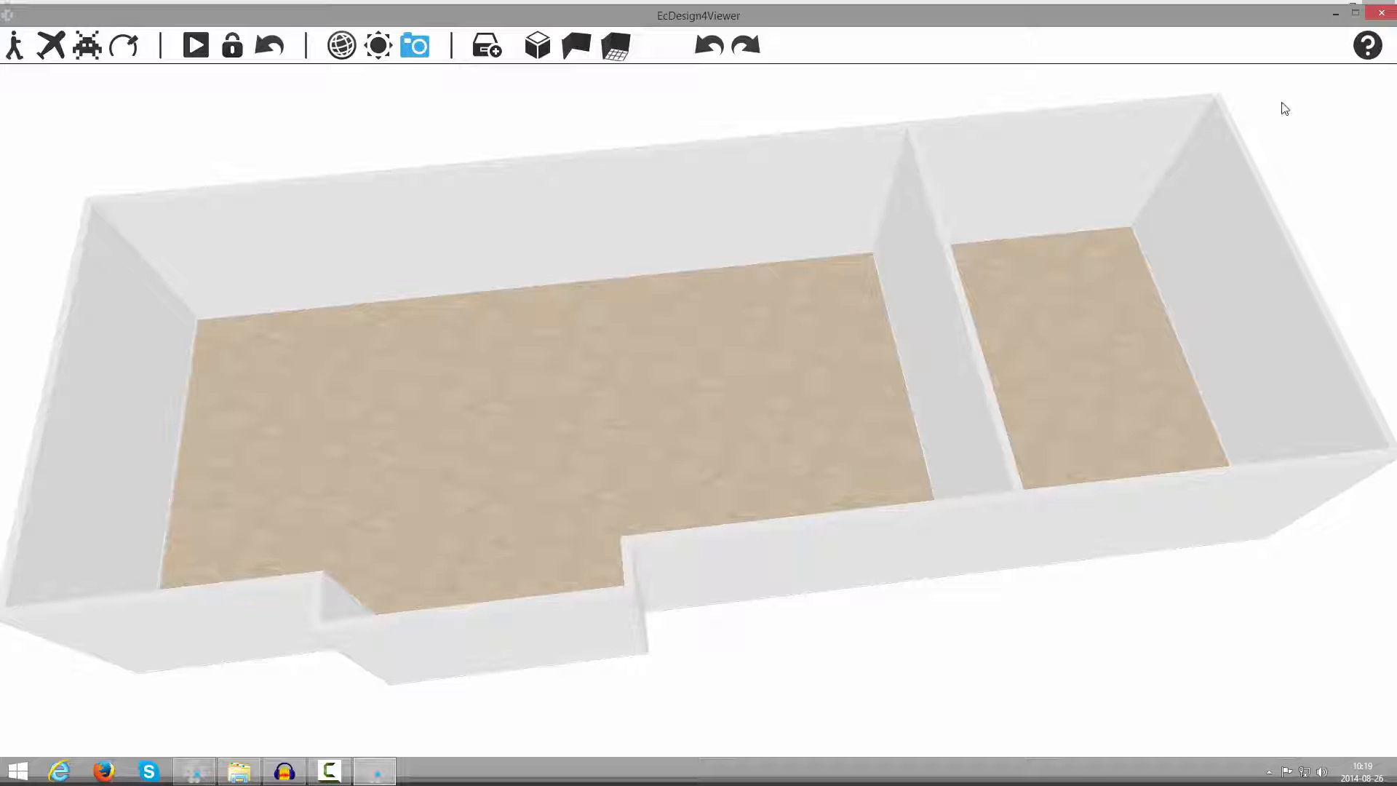
pyautogui.click(1379, 17)
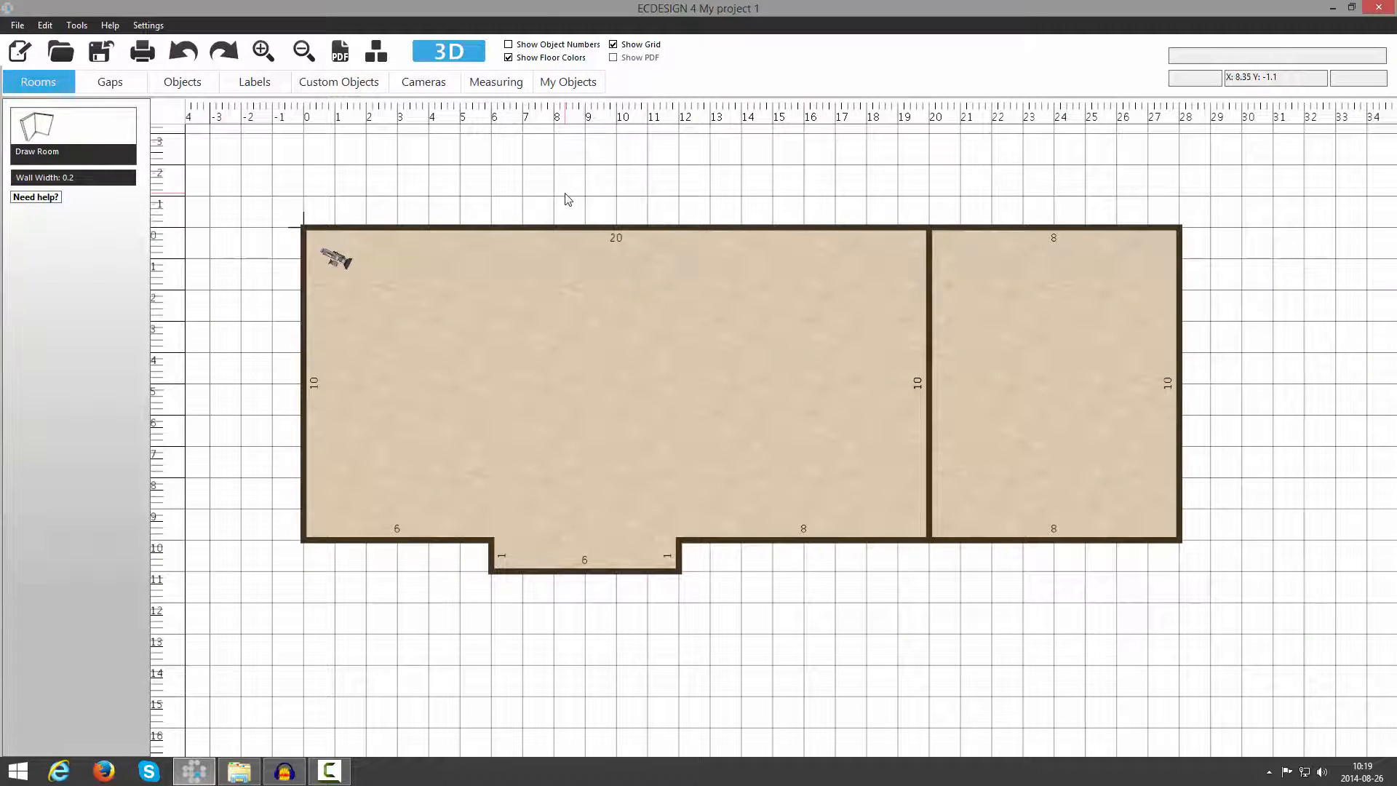
# Select the smaller 8 by 10 room in the plan and set its ceiling height to 6.
pyautogui.moveTo(564, 194); pyautogui.dragTo(508, 190)
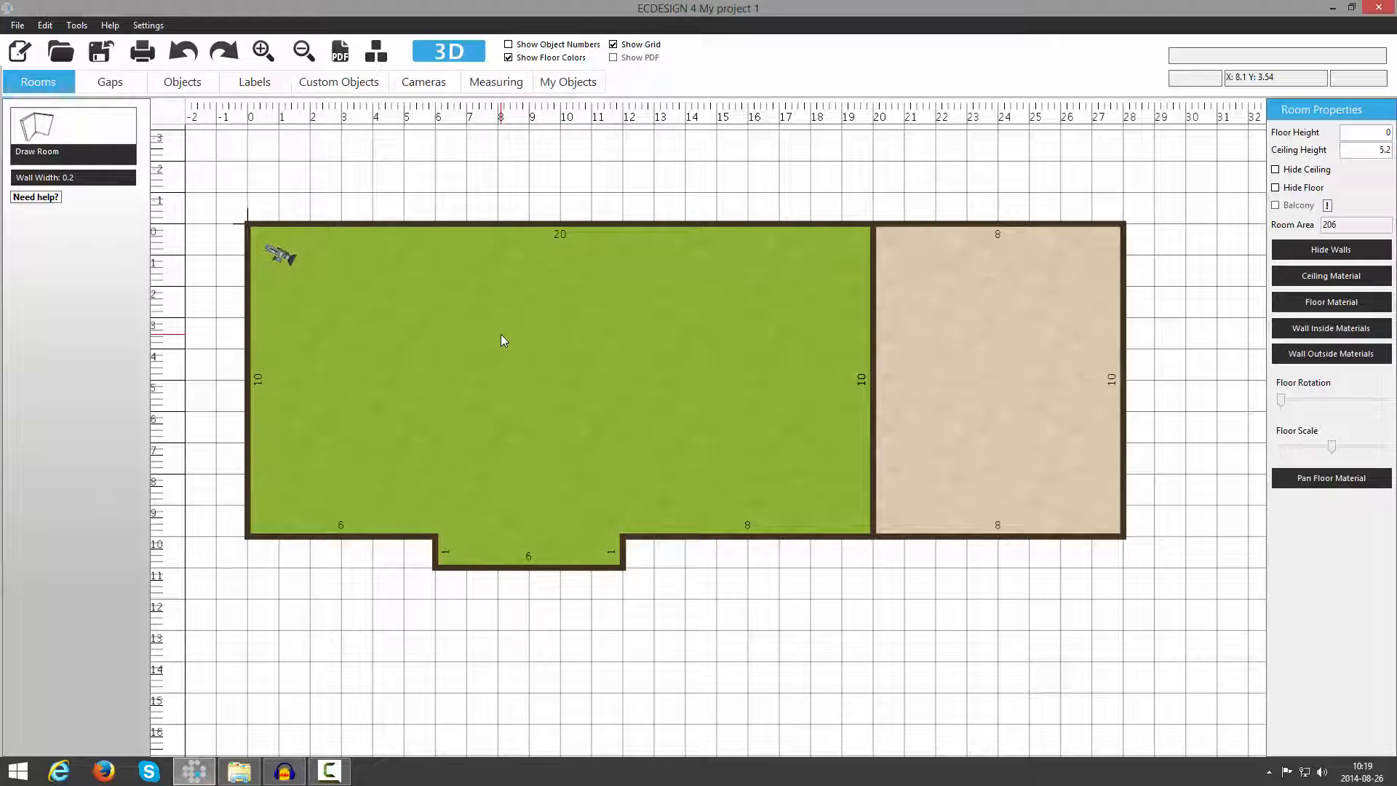
pyautogui.click(955, 336)
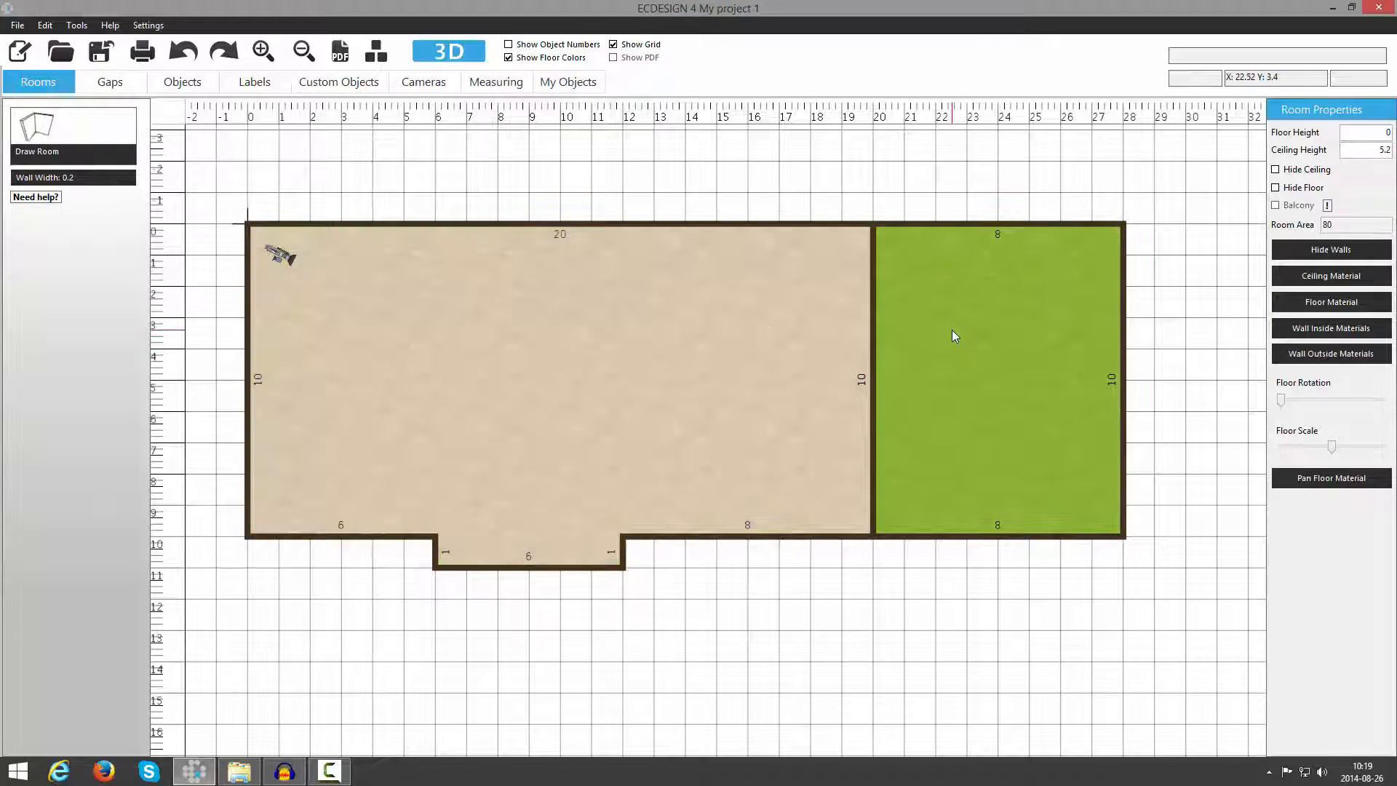
pyautogui.click(697, 307)
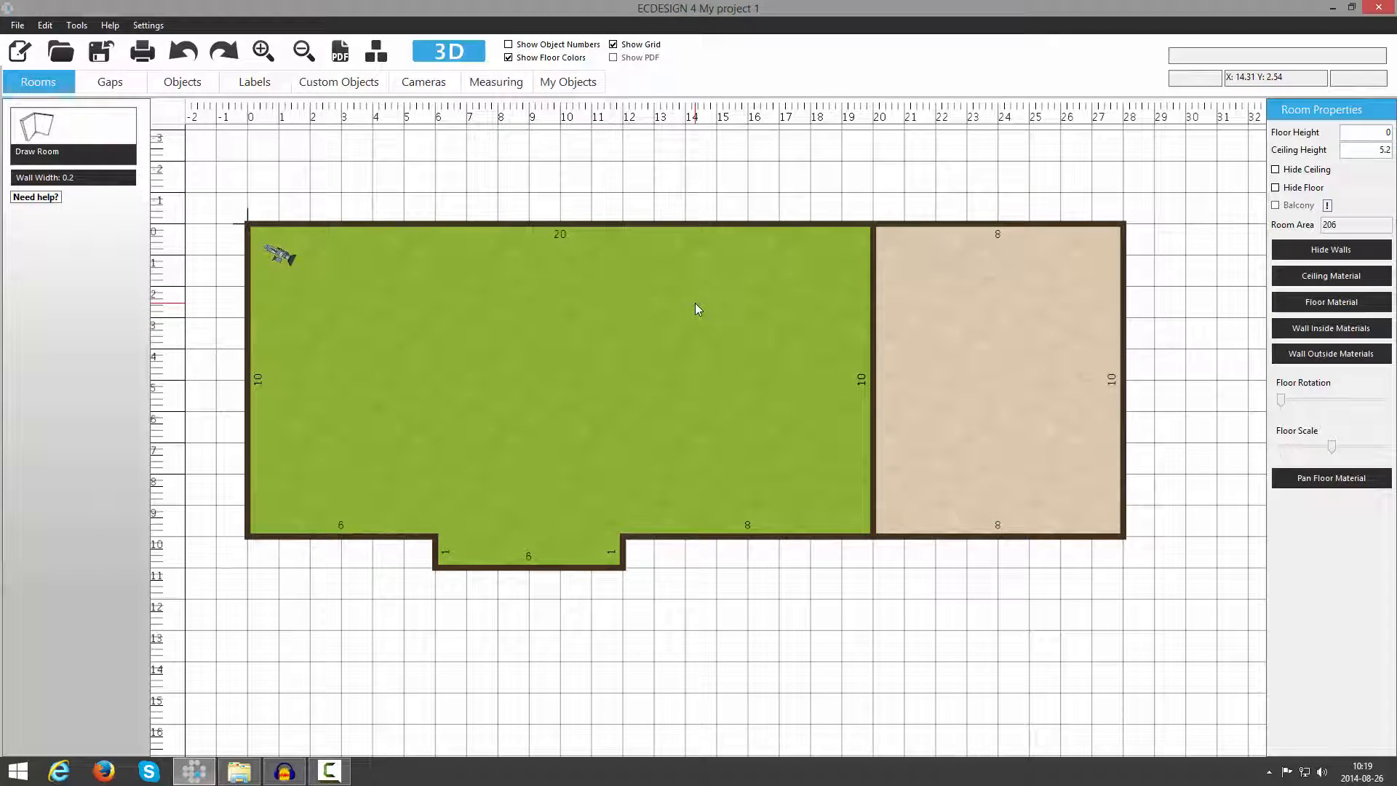
pyautogui.click(959, 314)
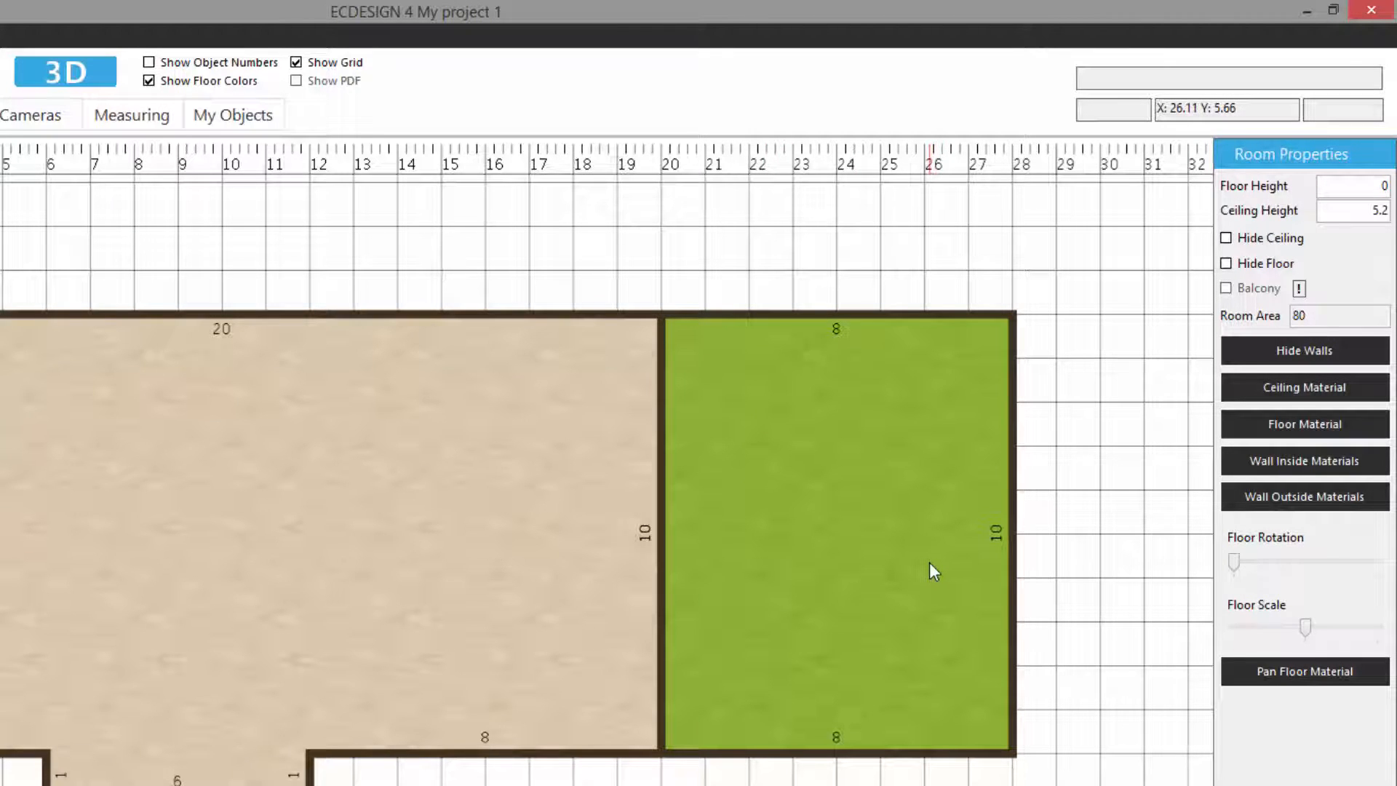
pyautogui.doubleClick(1353, 186)
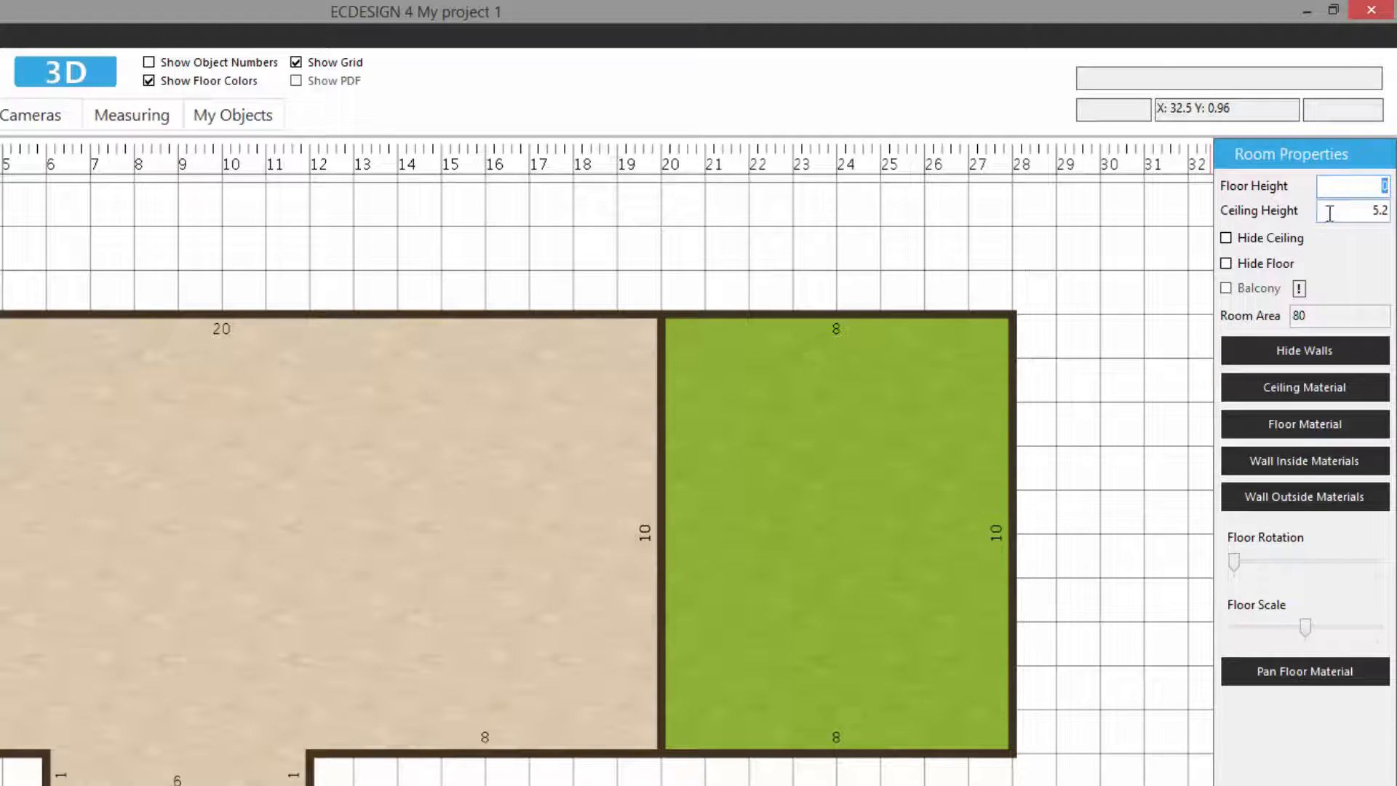
pyautogui.doubleClick(1352, 211)
pyautogui.write('6')
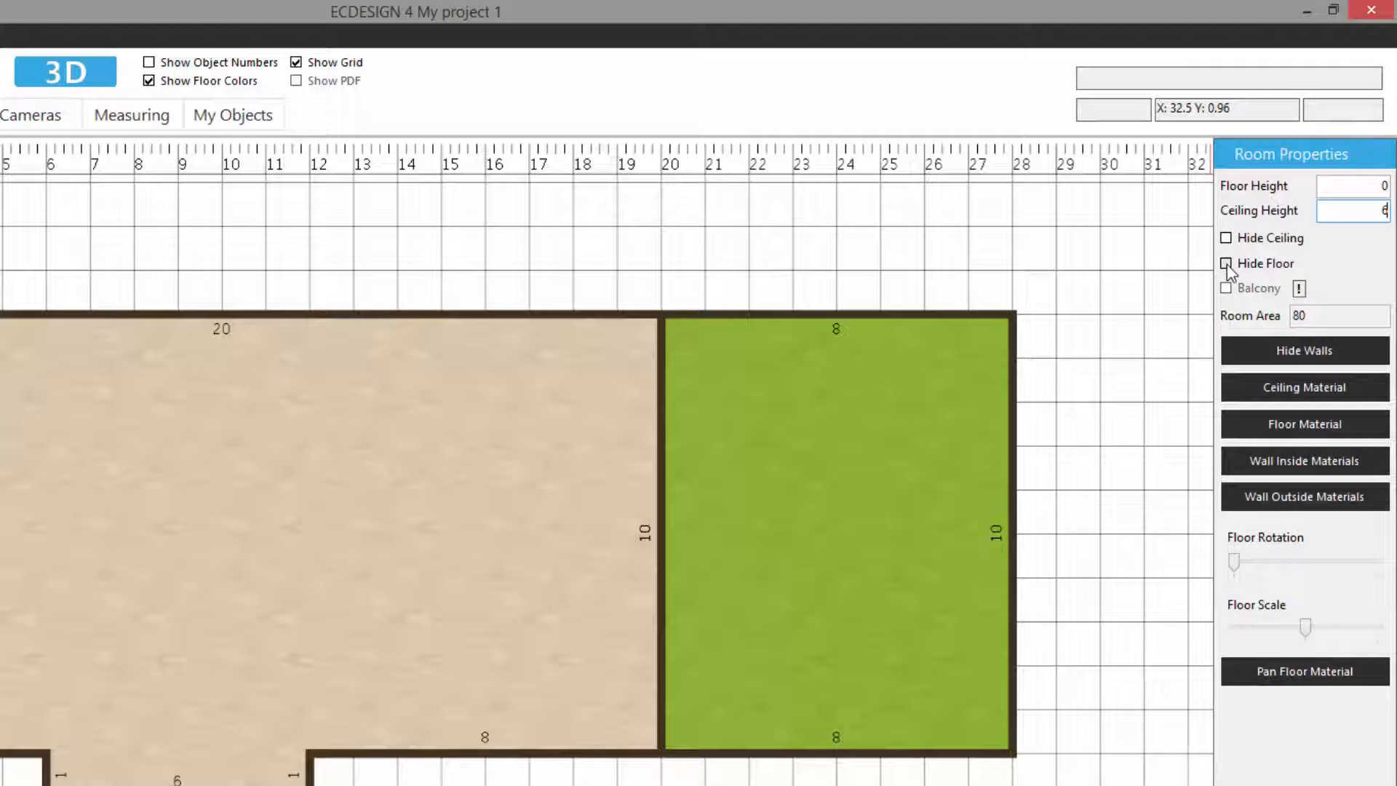
pyautogui.click(1286, 318)
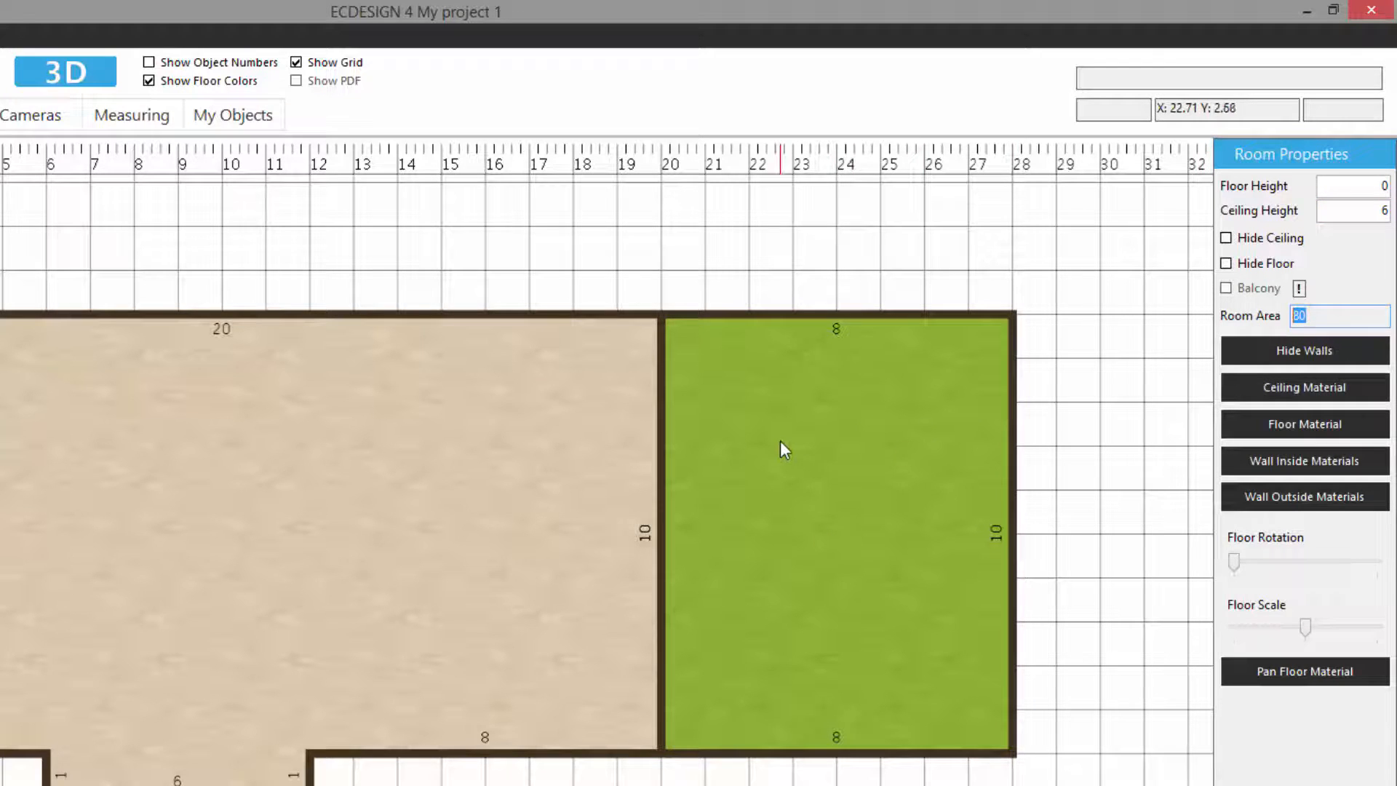
# Hide all walls of the smaller room and show them again.
pyautogui.click(1282, 351)
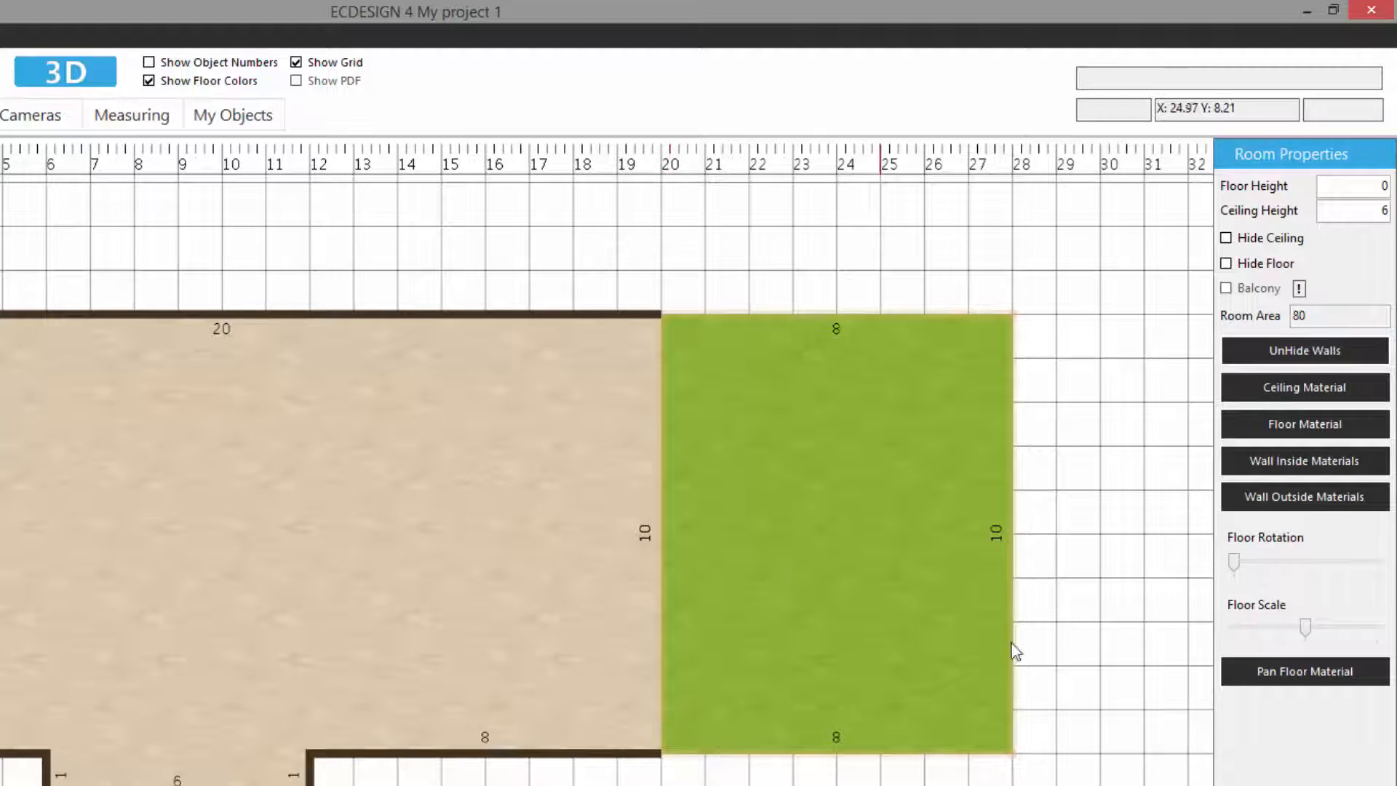
pyautogui.click(1258, 346)
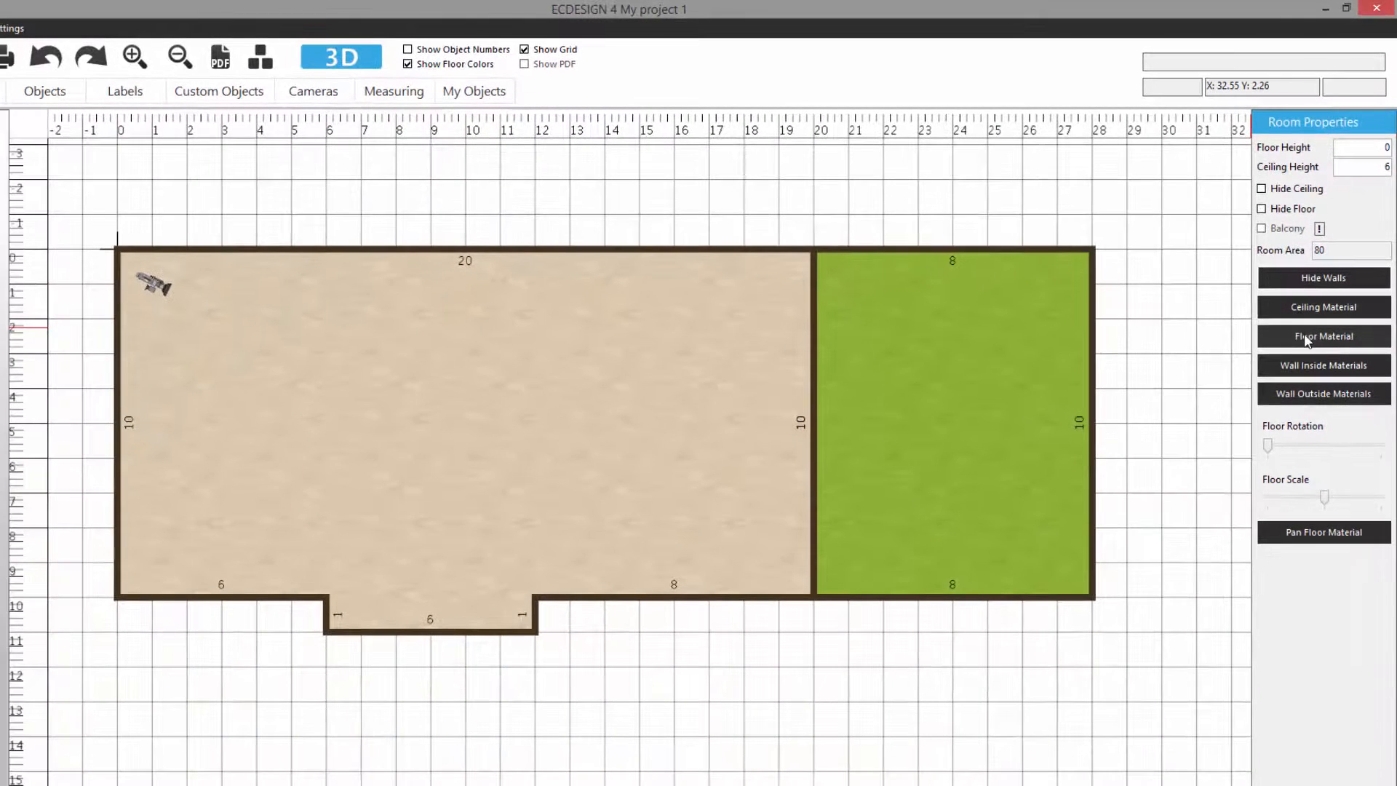
# Give the smaller room's floor the plain dark grey colour as its material.
pyautogui.click(1304, 337)
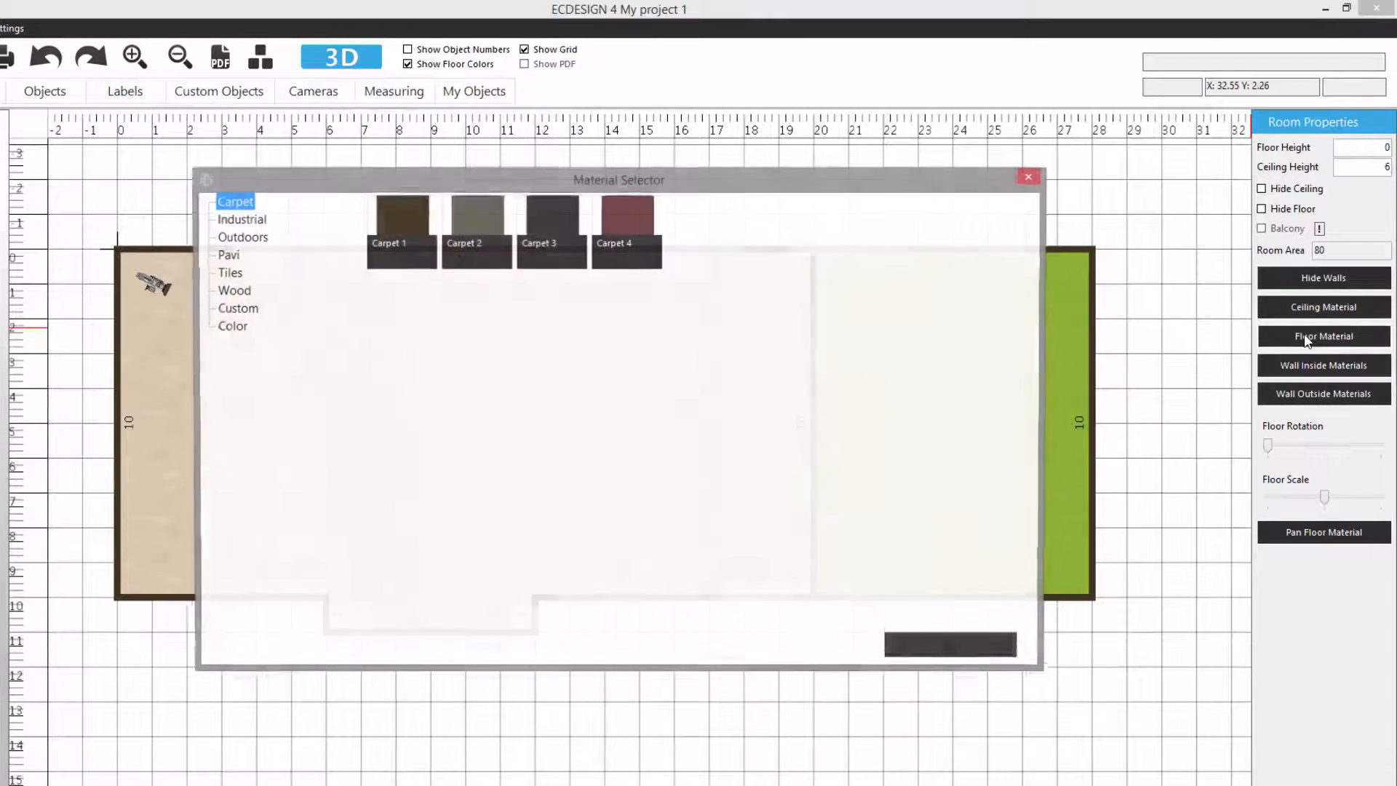
pyautogui.click(231, 329)
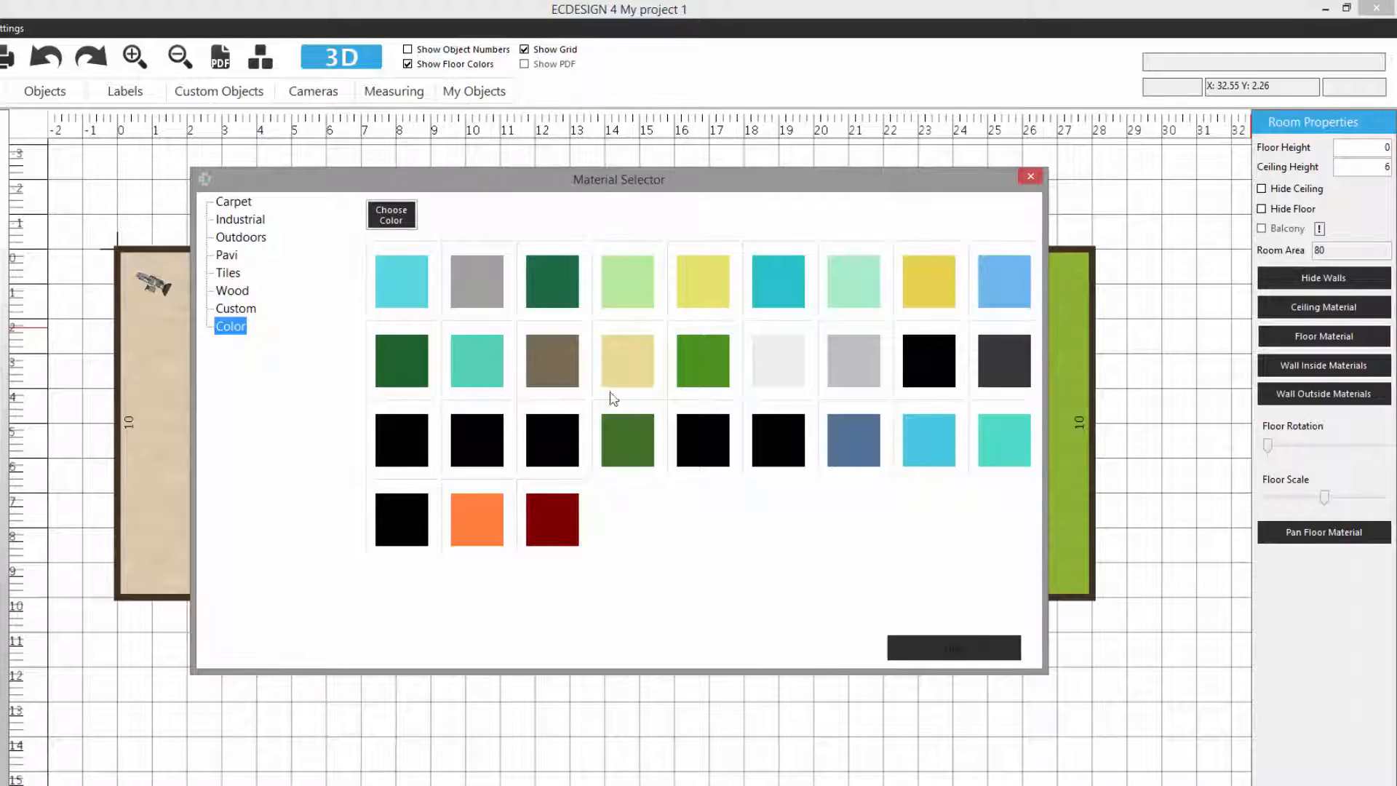
pyautogui.click(868, 371)
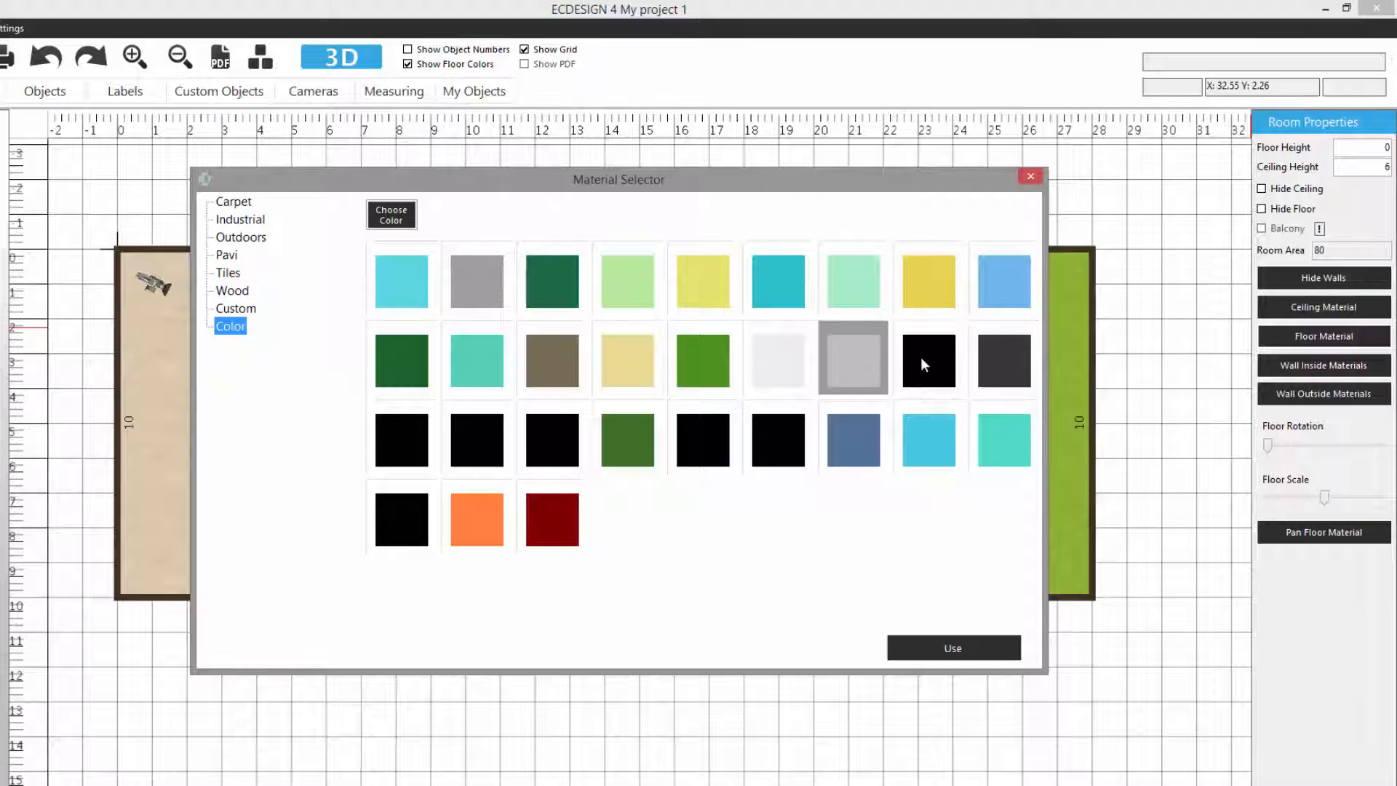
pyautogui.click(1006, 355)
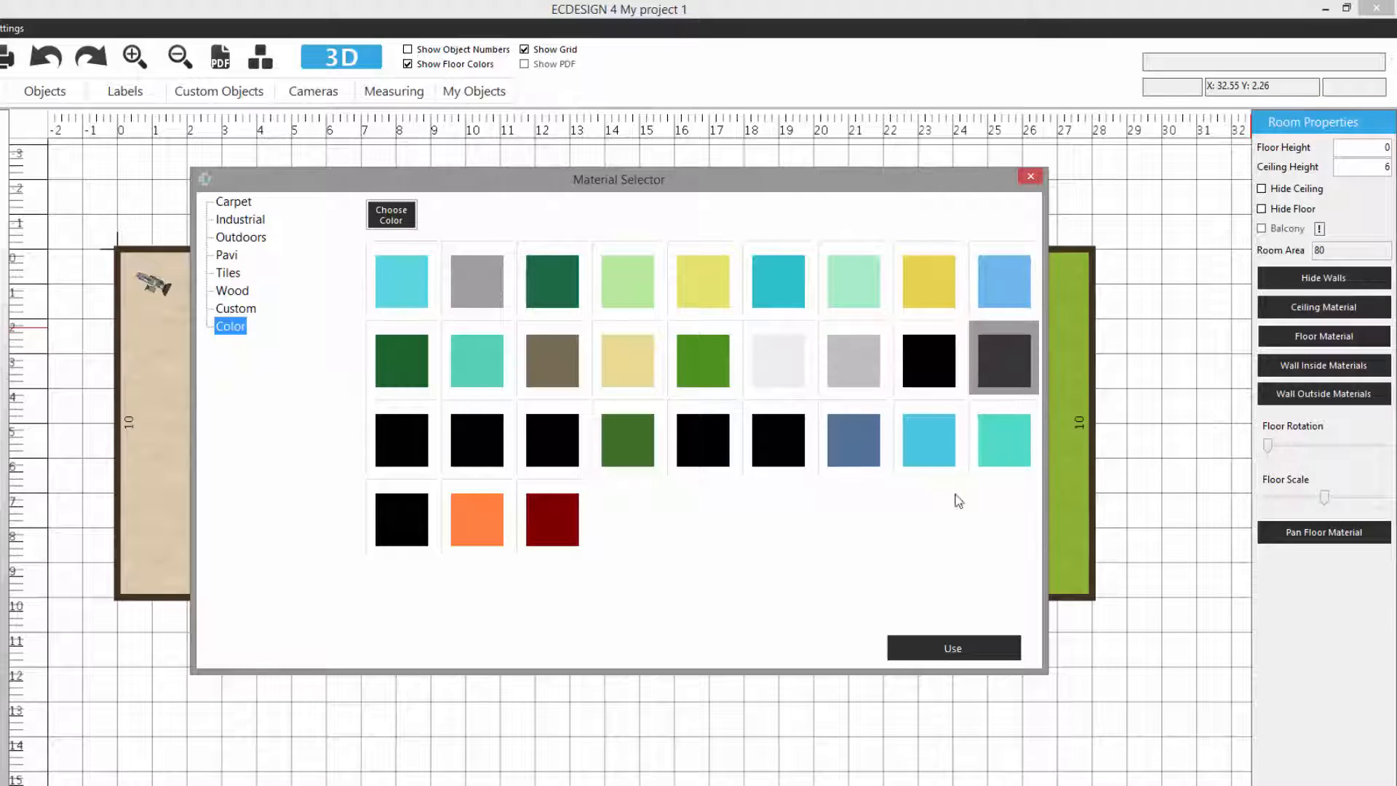
pyautogui.click(912, 649)
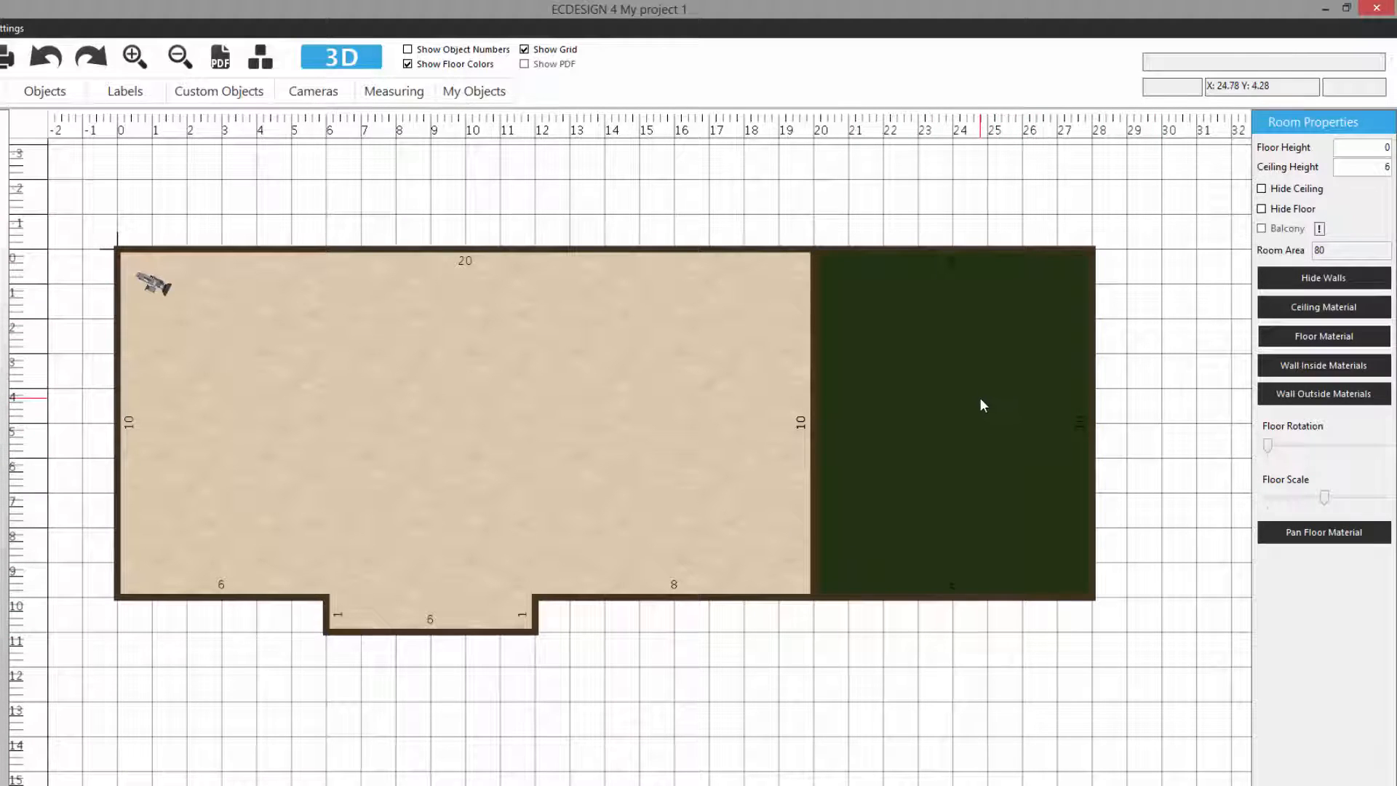
# Give the inside walls of the smaller room the light turquoise colour as their material.
pyautogui.click(1335, 369)
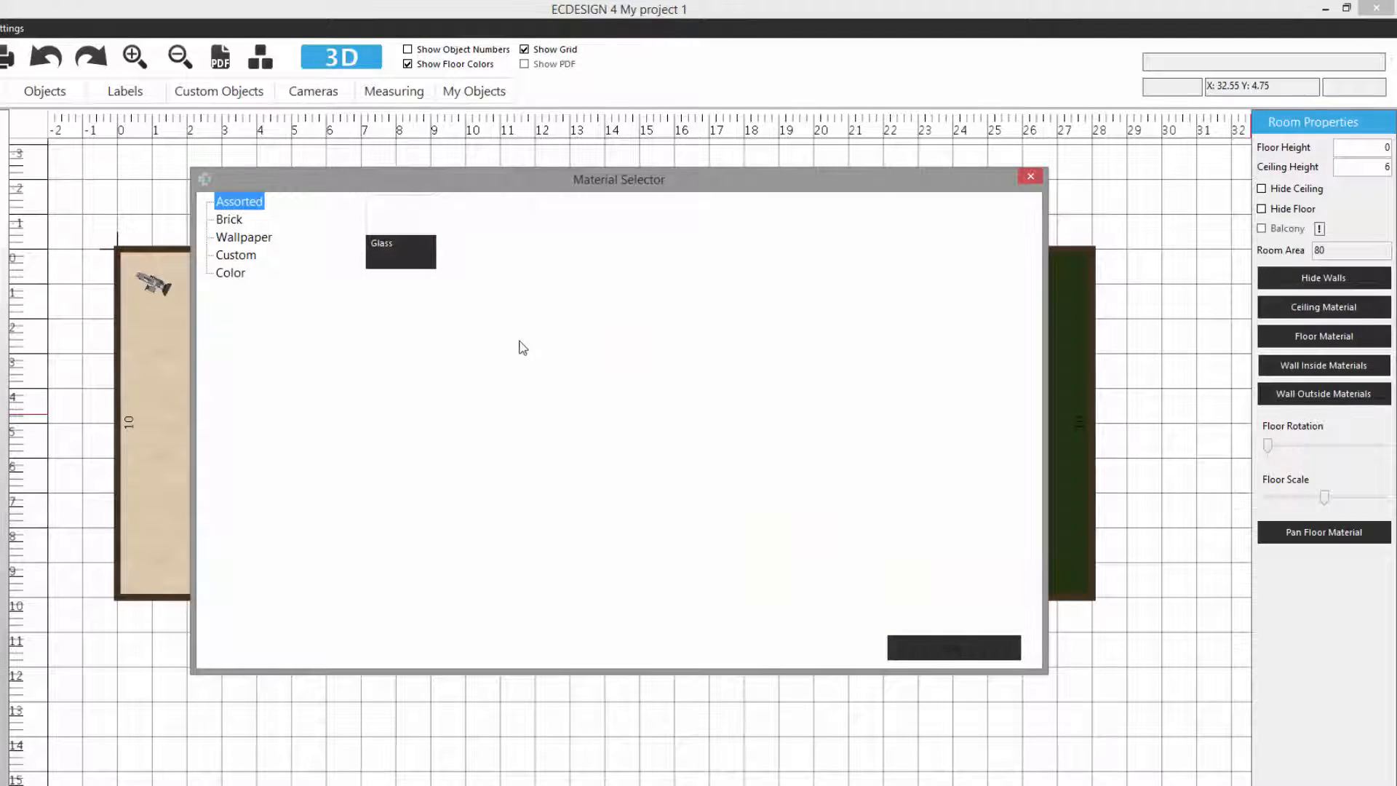
pyautogui.click(232, 275)
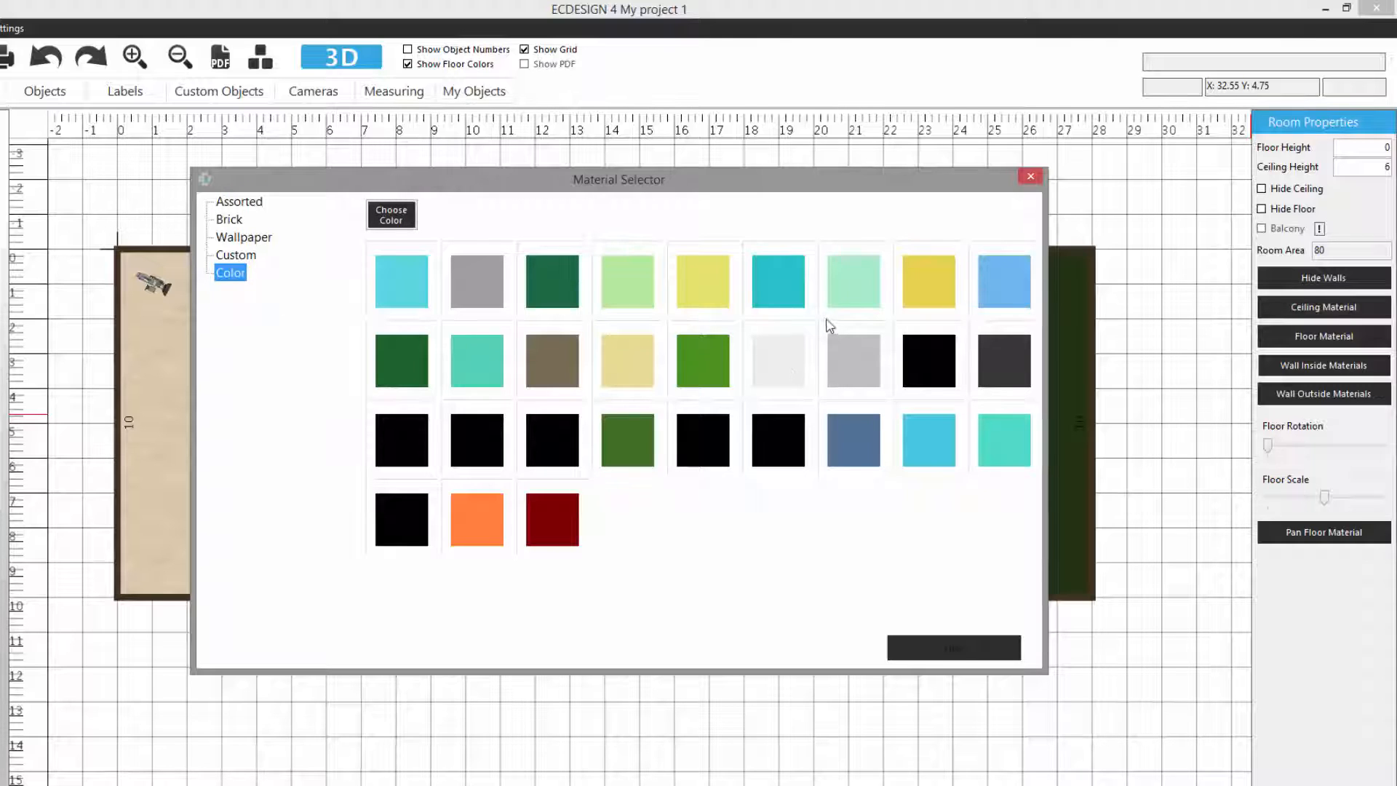
pyautogui.click(393, 295)
pyautogui.click(953, 650)
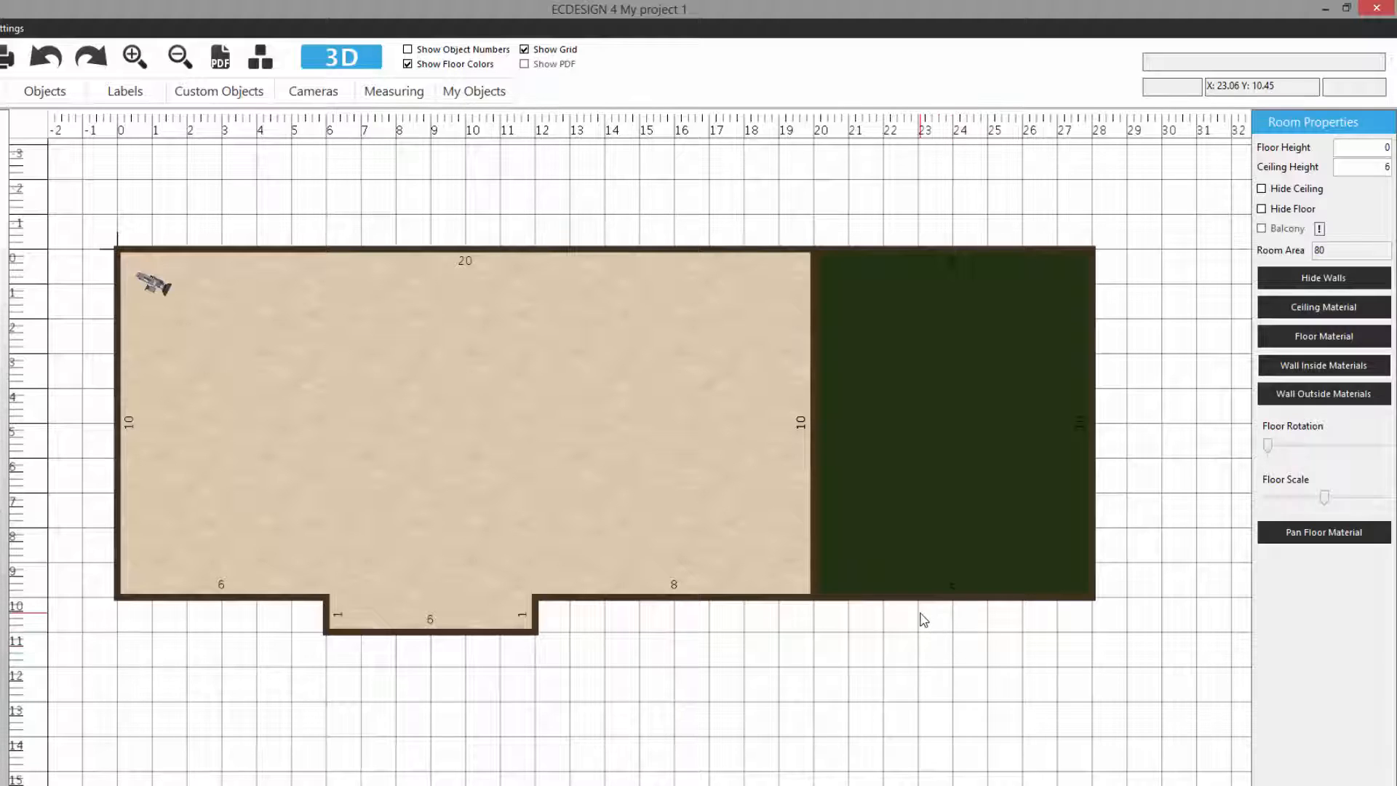
# Rotate the larger room's floor material by about a quarter of the range, try its scale control, and pan the material on the floor.
pyautogui.click(444, 376)
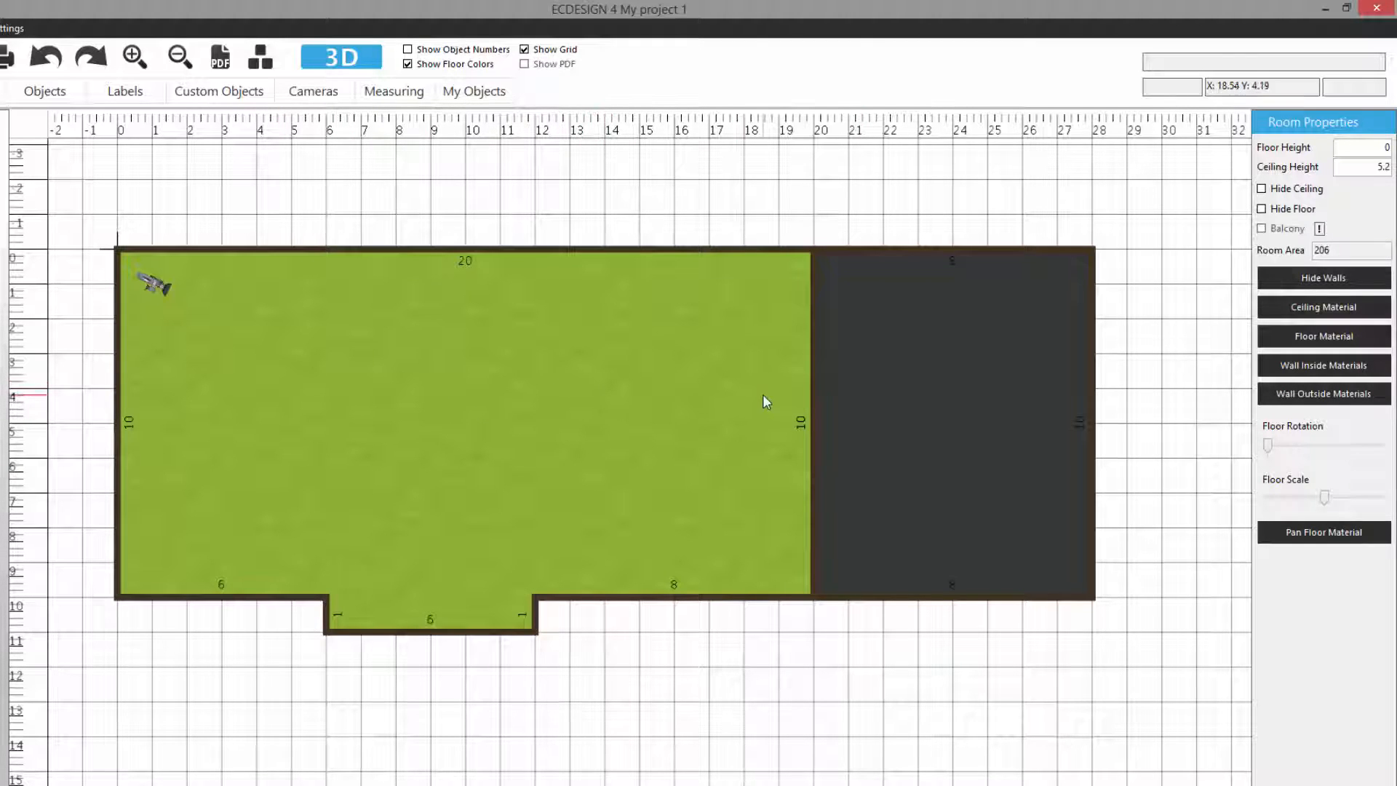
pyautogui.moveTo(1267, 449); pyautogui.dragTo(1298, 450)
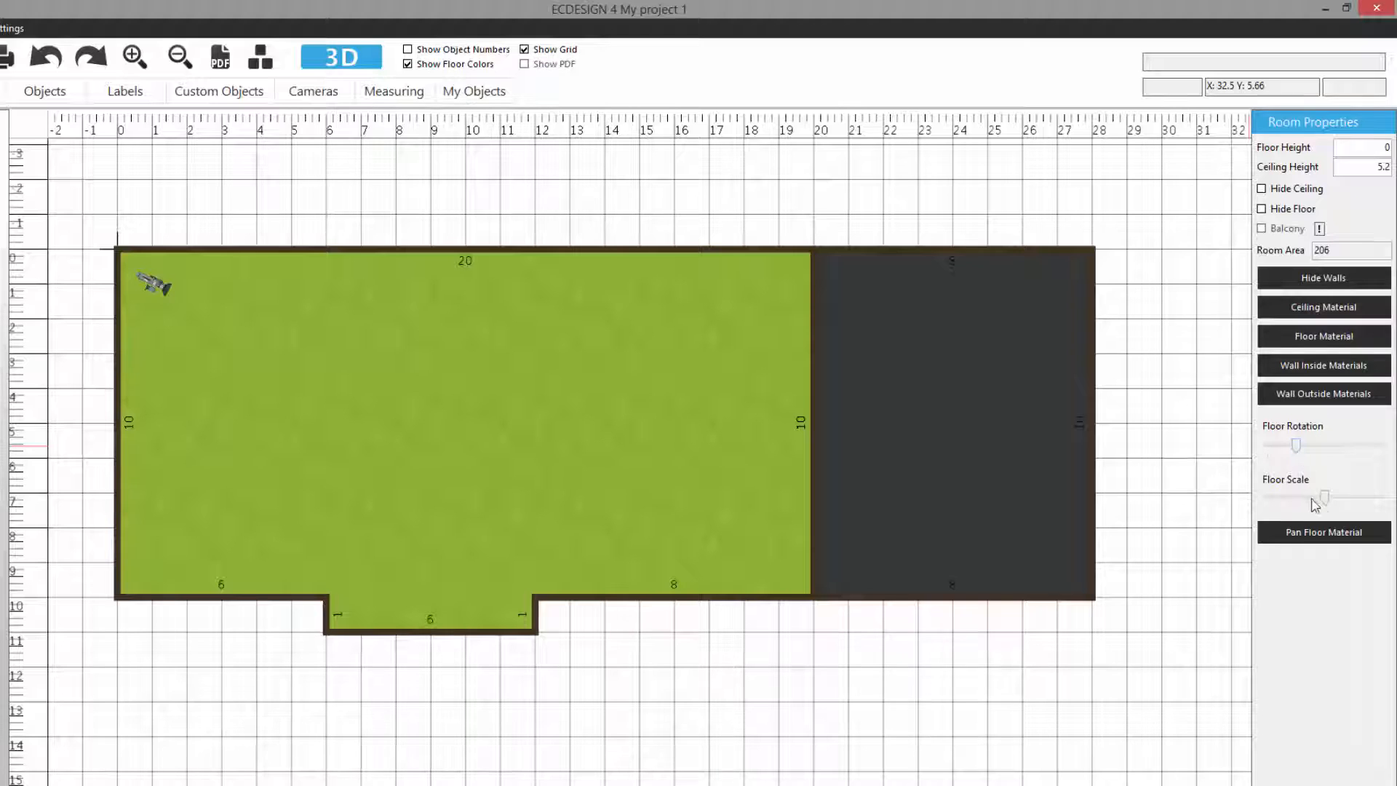
pyautogui.moveTo(1325, 502)
pyautogui.mouseDown()
pyautogui.moveTo(1293, 502)
pyautogui.moveTo(1325, 507)
pyautogui.mouseUp()
pyautogui.click(1324, 532)
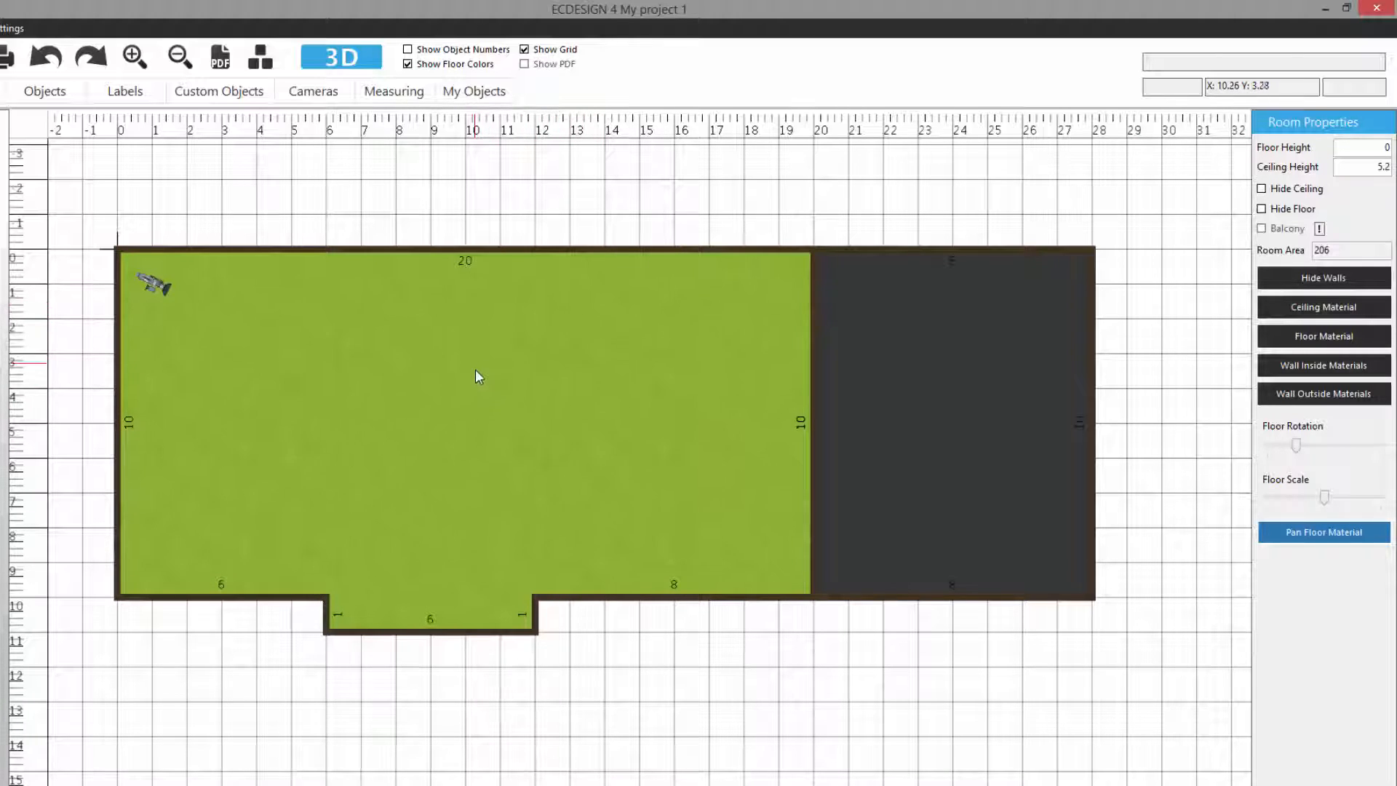
pyautogui.click(487, 460)
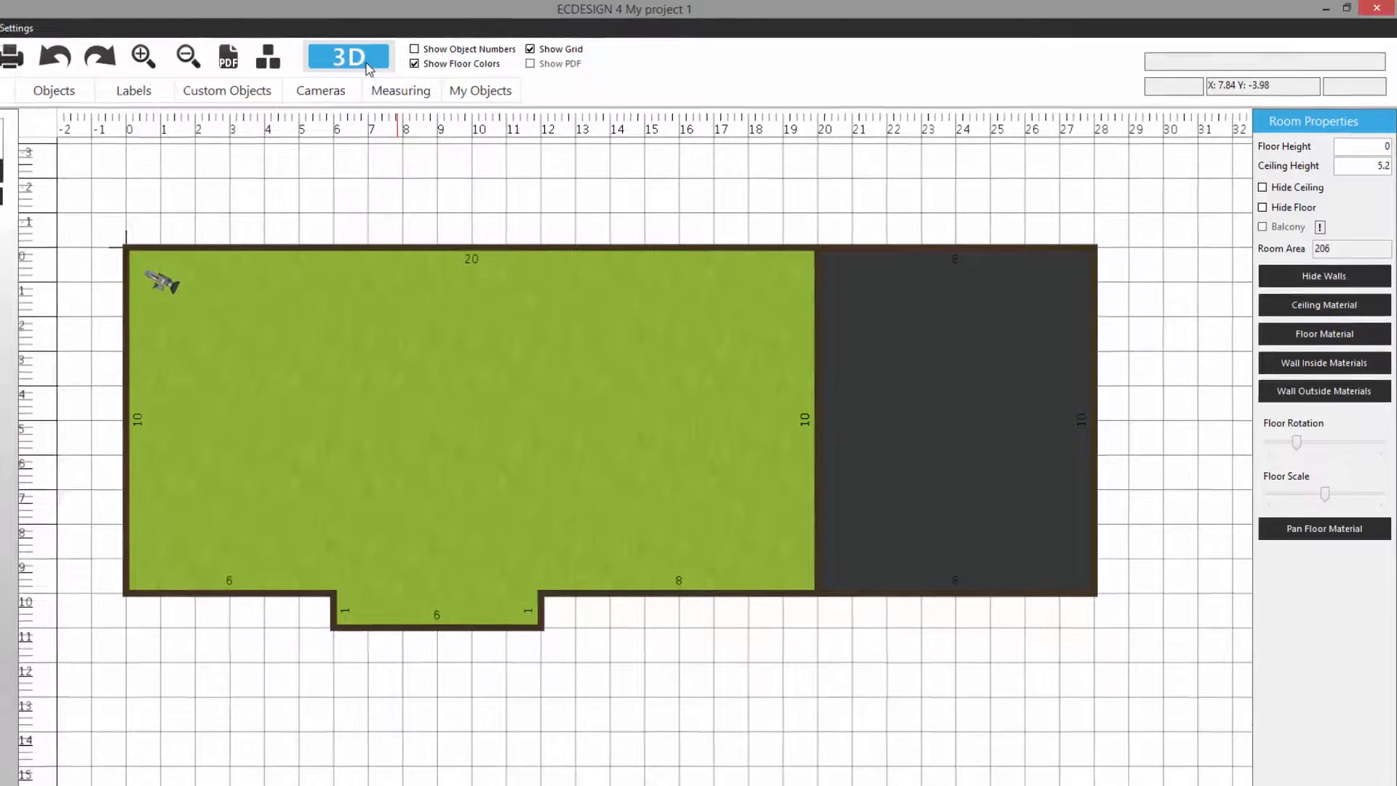
# Examine the changed rooms in 3D from outside and above in orbit mode, and return to the plan.
pyautogui.click(365, 62)
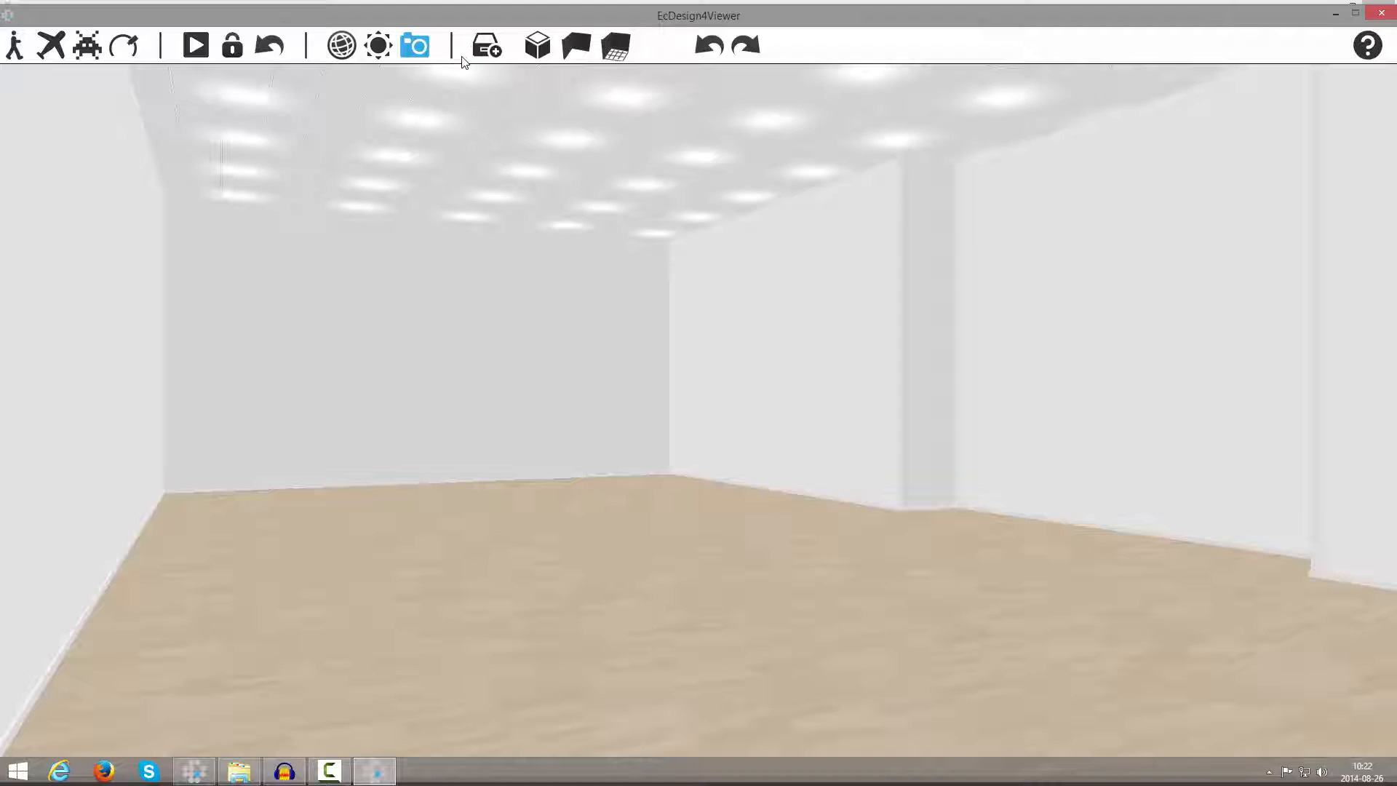
pyautogui.click(124, 45)
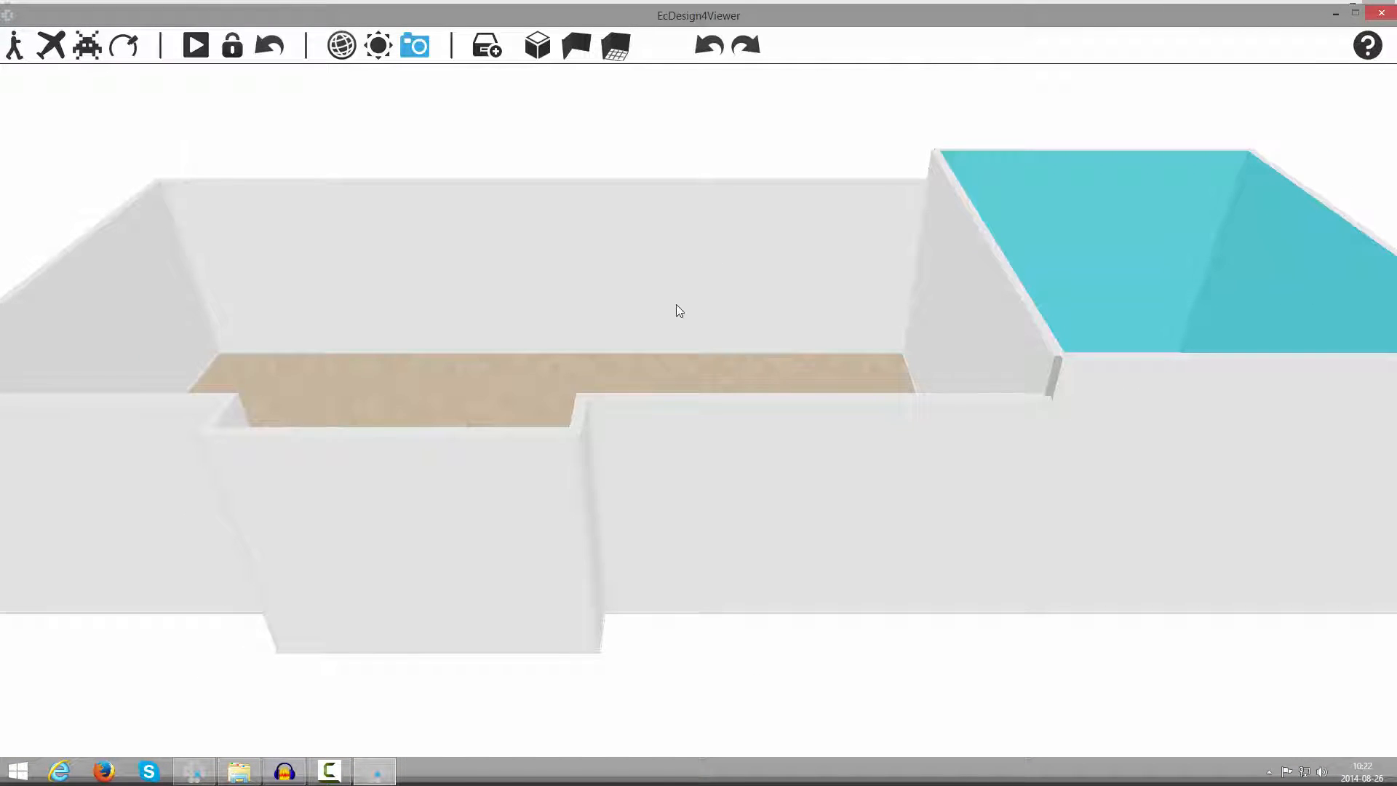
pyautogui.scroll(-2, 675, 304)
pyautogui.moveTo(675, 303)
pyautogui.mouseDown()
pyautogui.moveTo(676, 255)
pyautogui.moveTo(676, 291)
pyautogui.mouseUp()
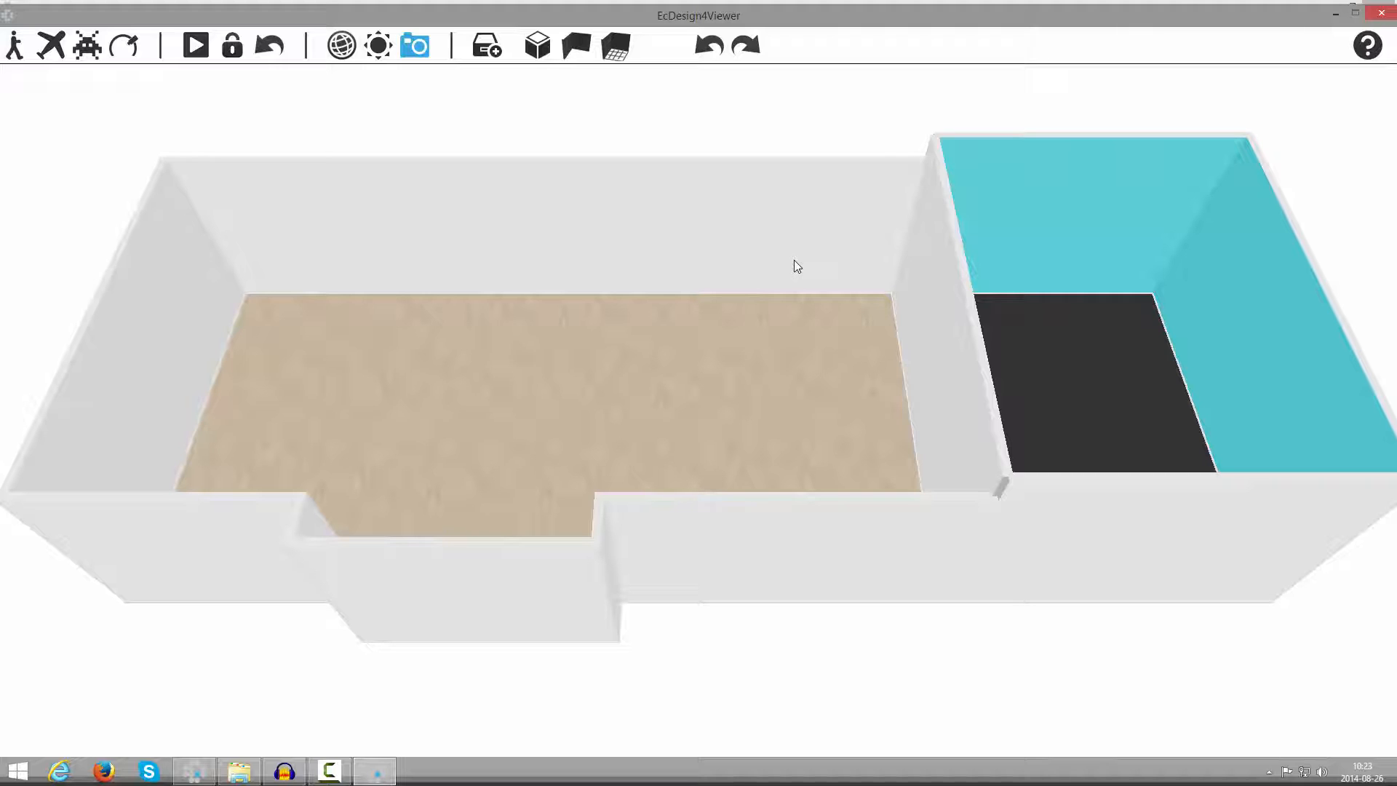
pyautogui.click(1382, 14)
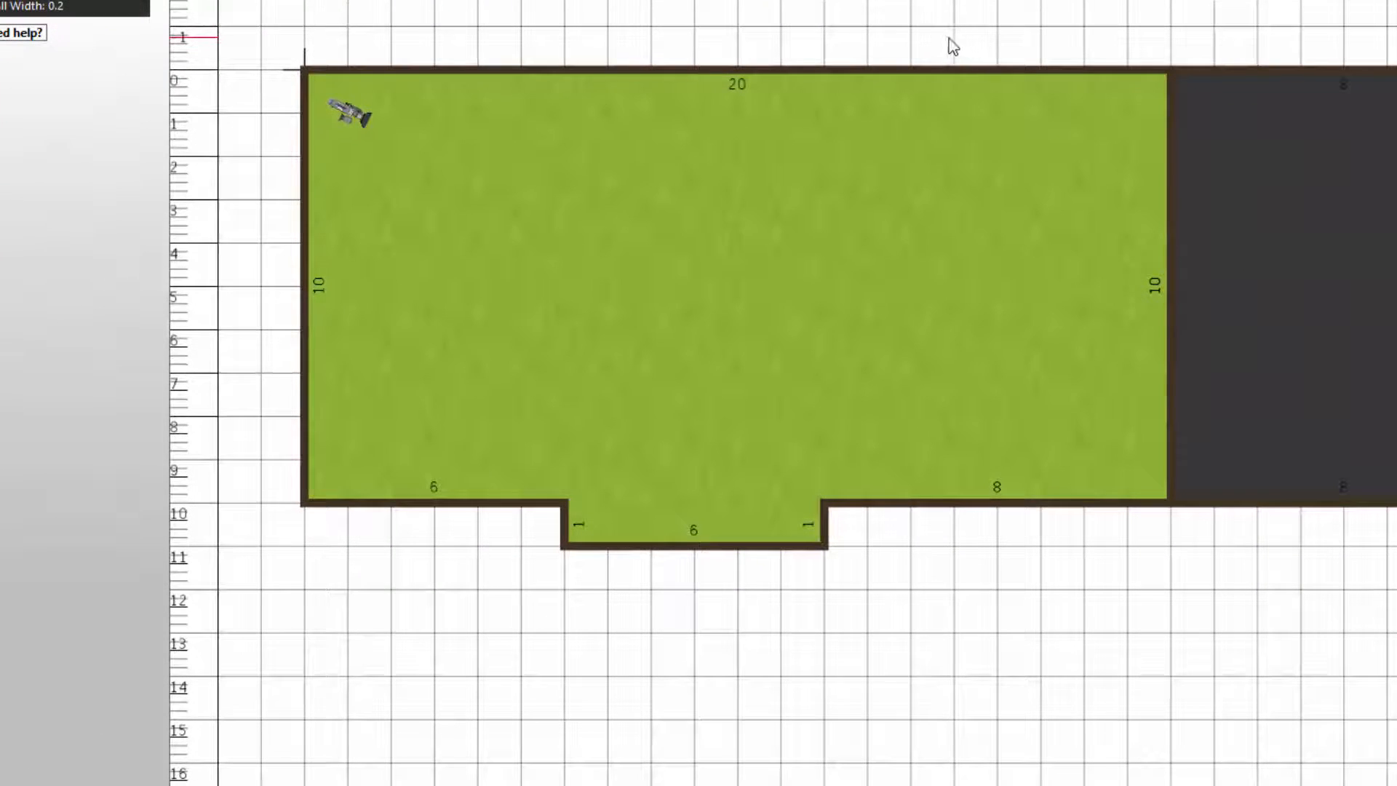
# Set the thickness of the 6-long outer wall of the larger room's projecting bay to 0.4.
pyautogui.moveTo(949, 38); pyautogui.dragTo(898, 6)
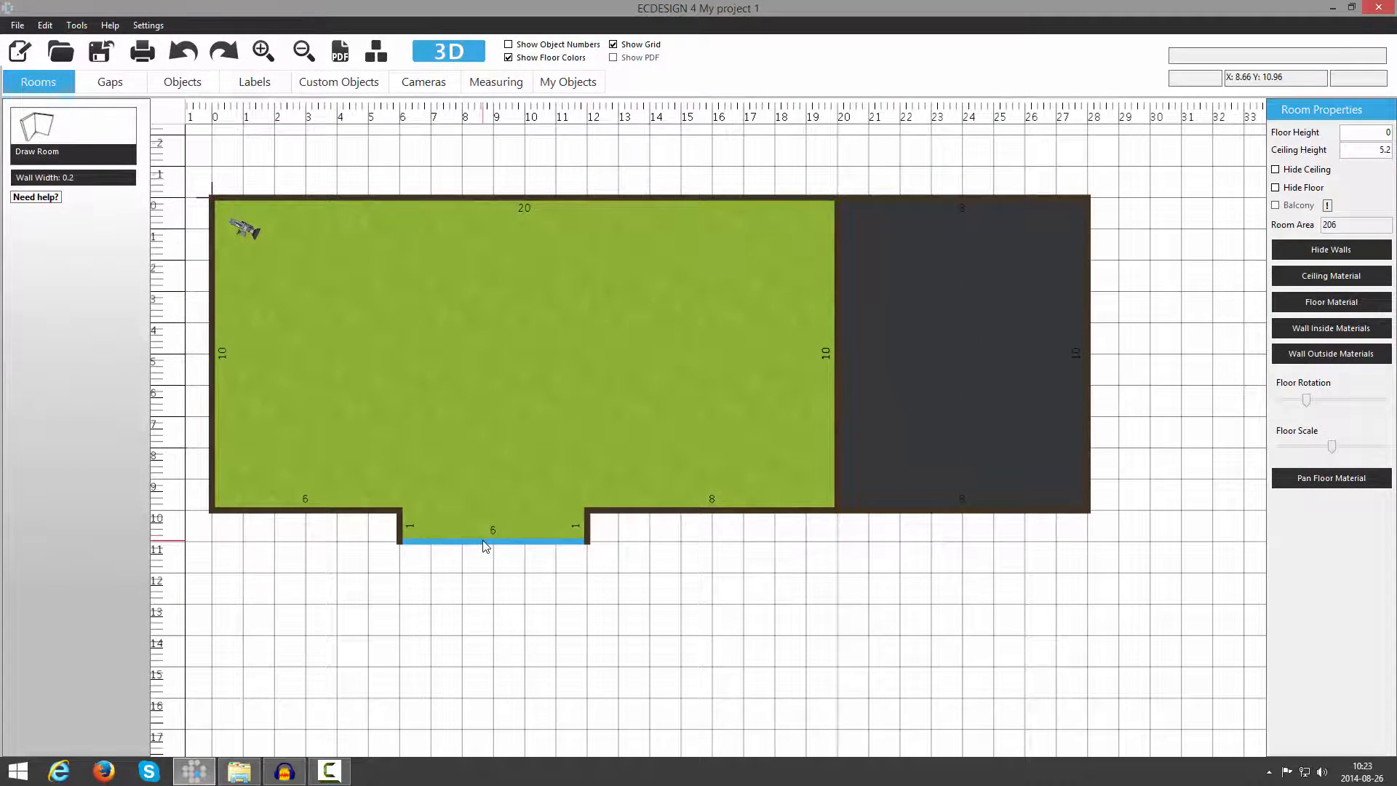
pyautogui.click(486, 542)
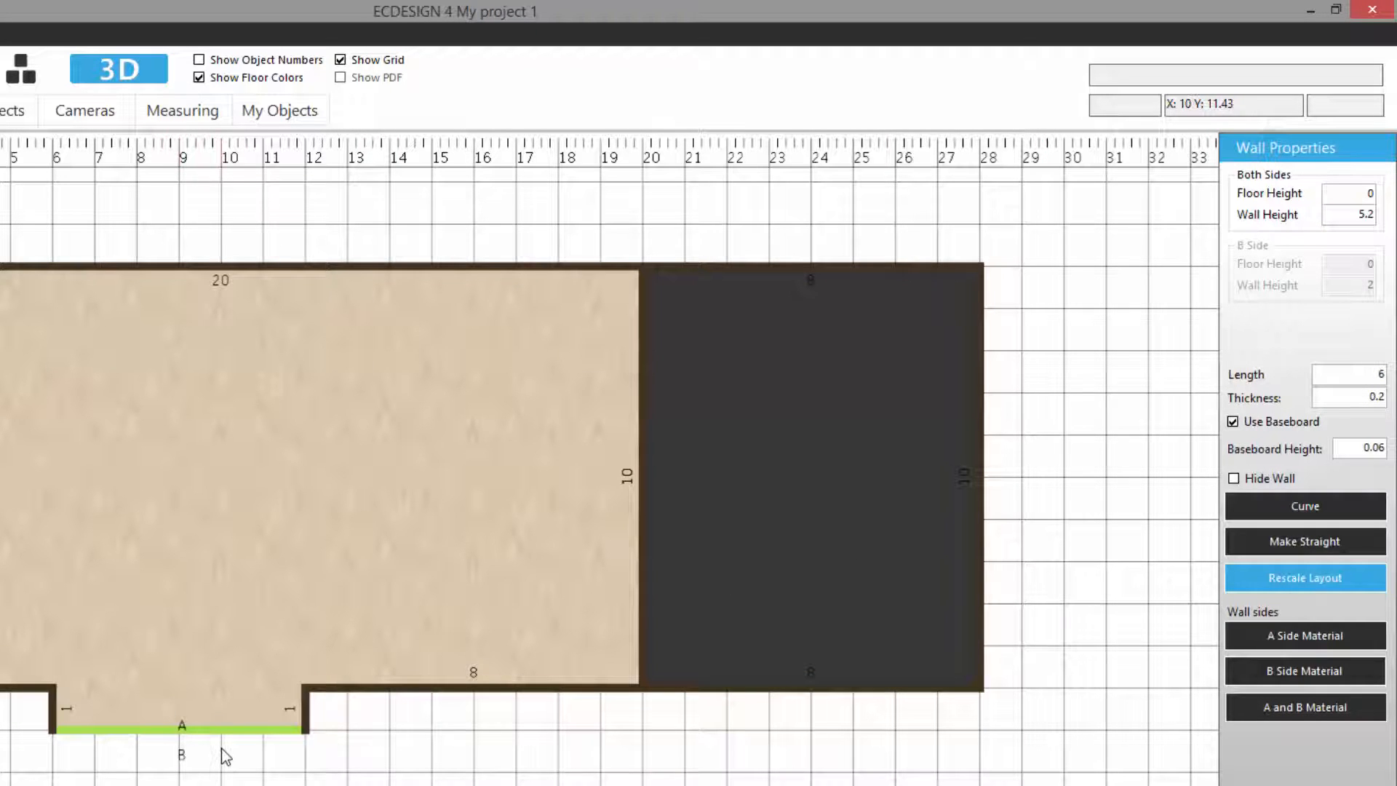
pyautogui.scroll(4, 221, 748)
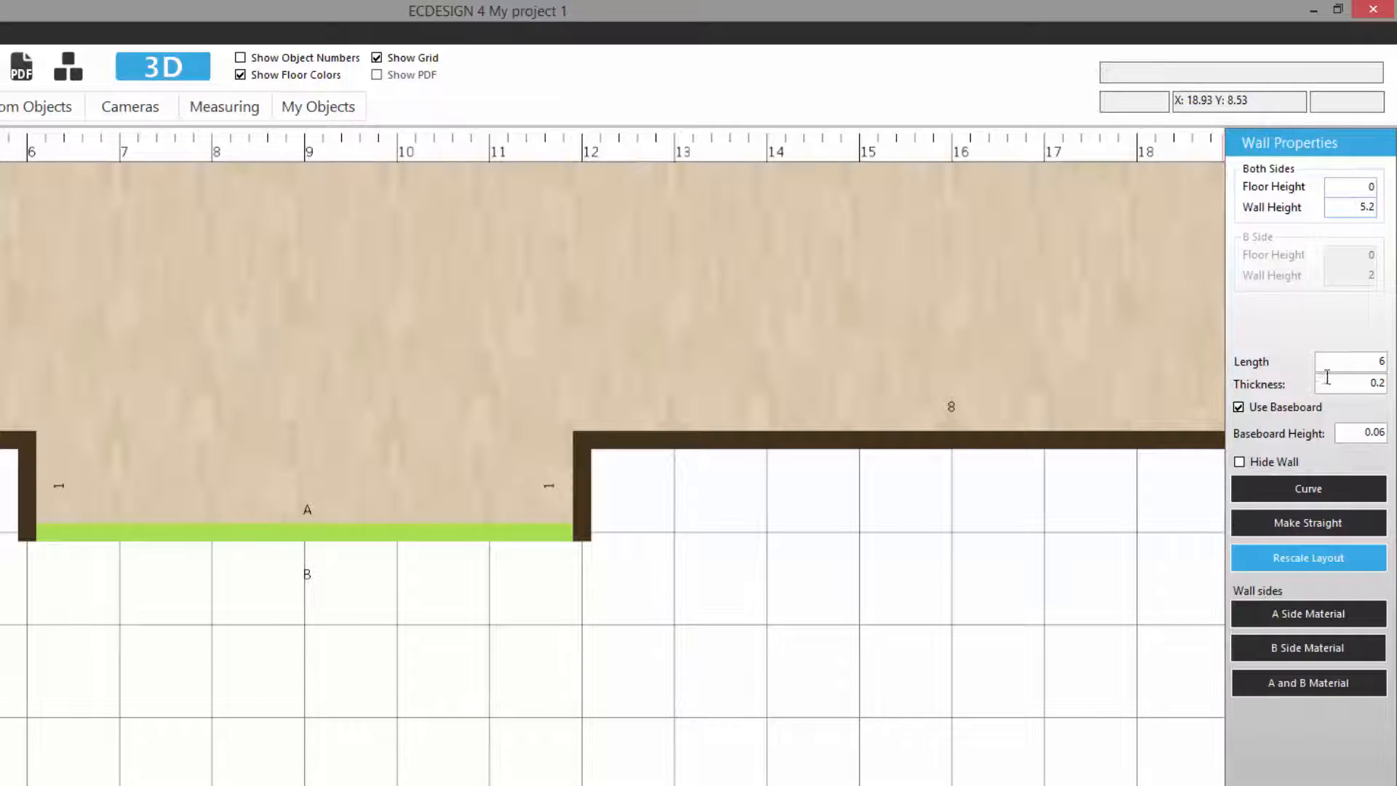
pyautogui.doubleClick(1362, 362)
pyautogui.moveTo(1358, 387); pyautogui.dragTo(1393, 386)
pyautogui.write('0.4')
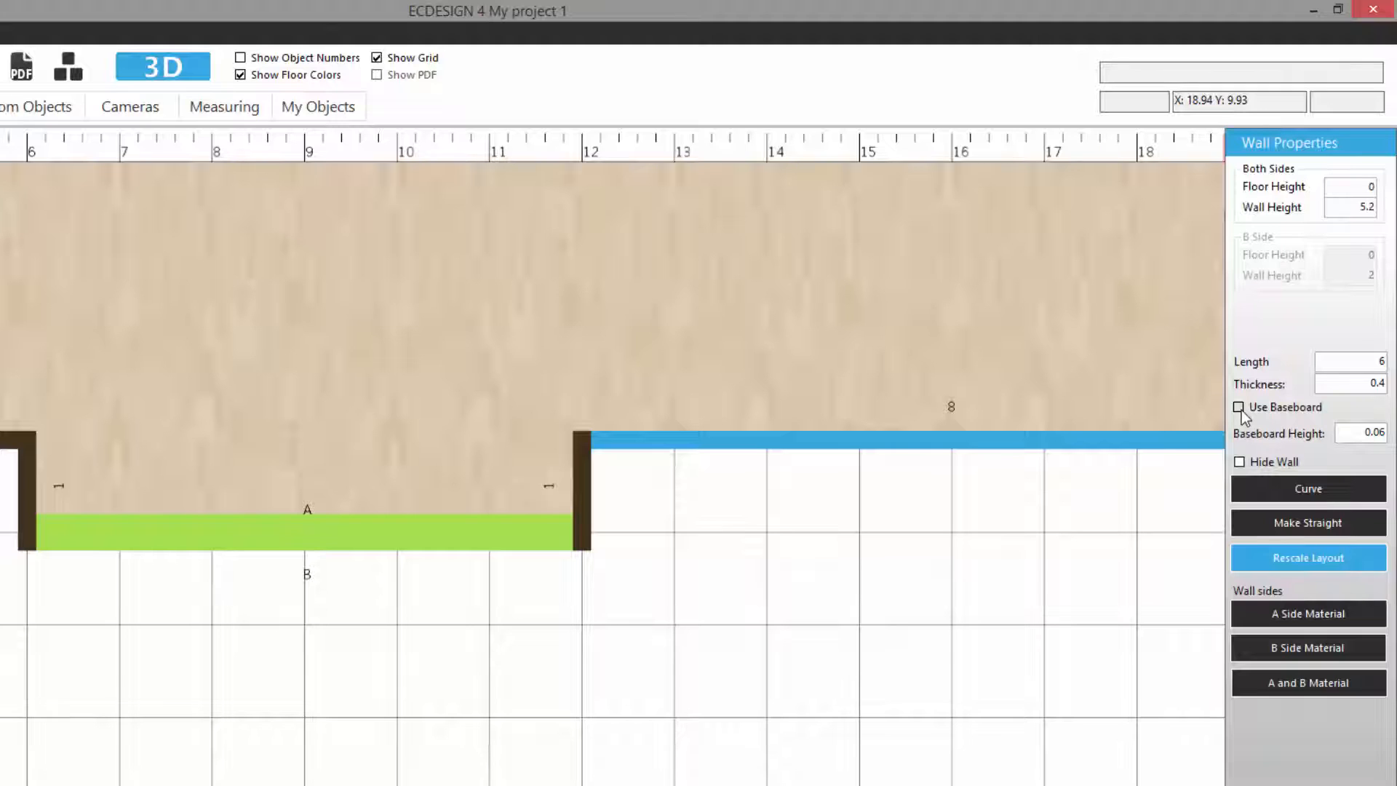
# Enable the baseboard on the bay's outer wall and open its baseboard height for editing.
pyautogui.click(1238, 407)
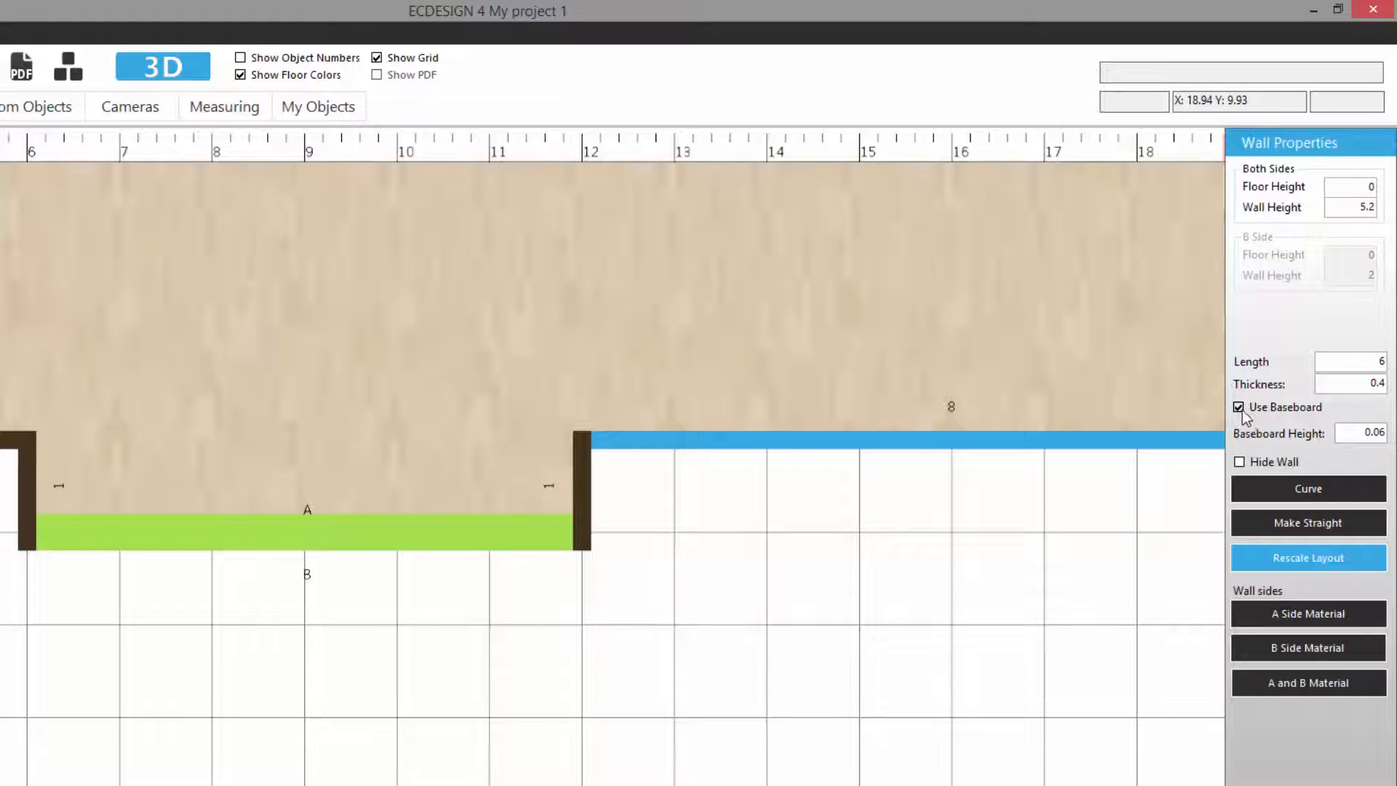
pyautogui.doubleClick(1379, 435)
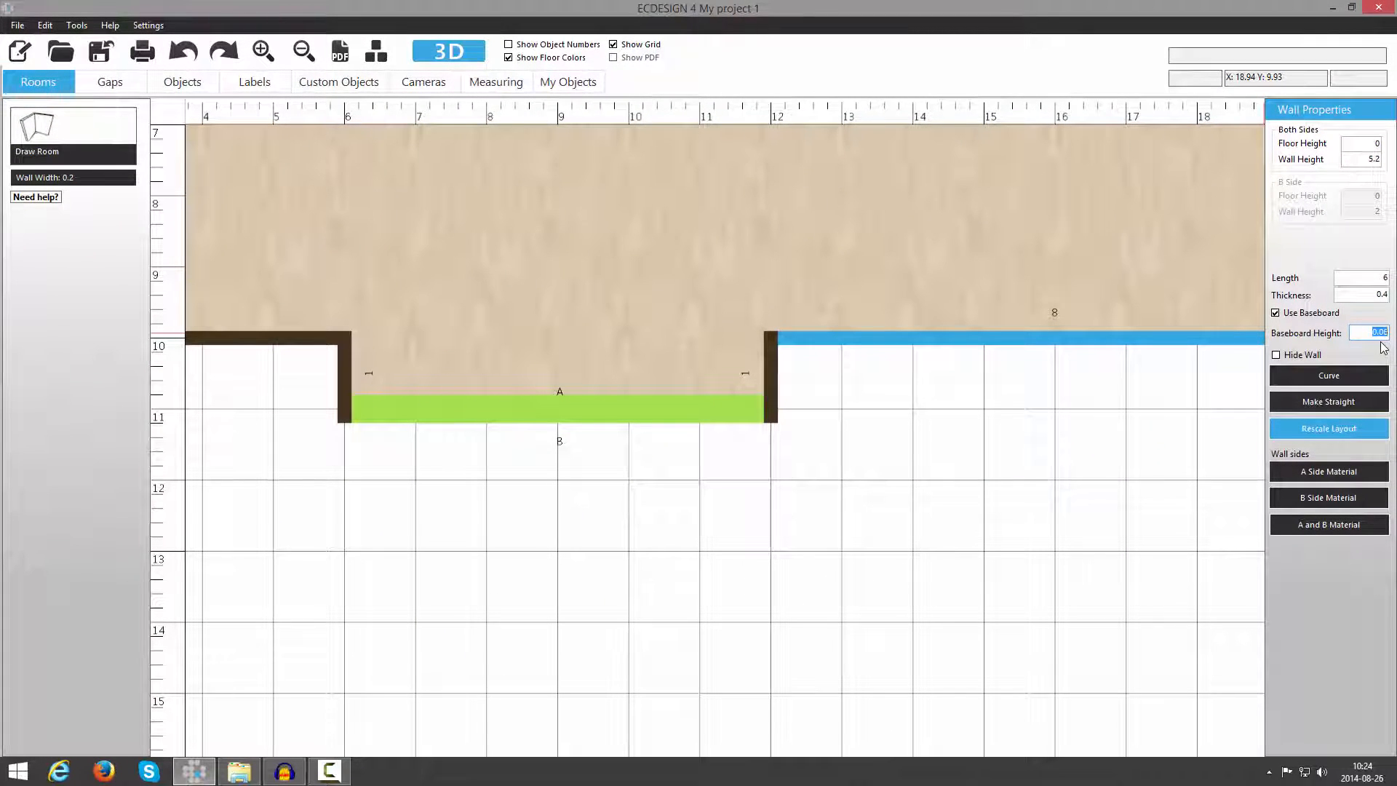
# Hide the 10-long wall shared by the two rooms.
pyautogui.moveTo(1161, 280); pyautogui.dragTo(785, 607, button='middle')
pyautogui.scroll(-2, 785, 606)
pyautogui.moveTo(755, 472); pyautogui.dragTo(626, 527, button='middle')
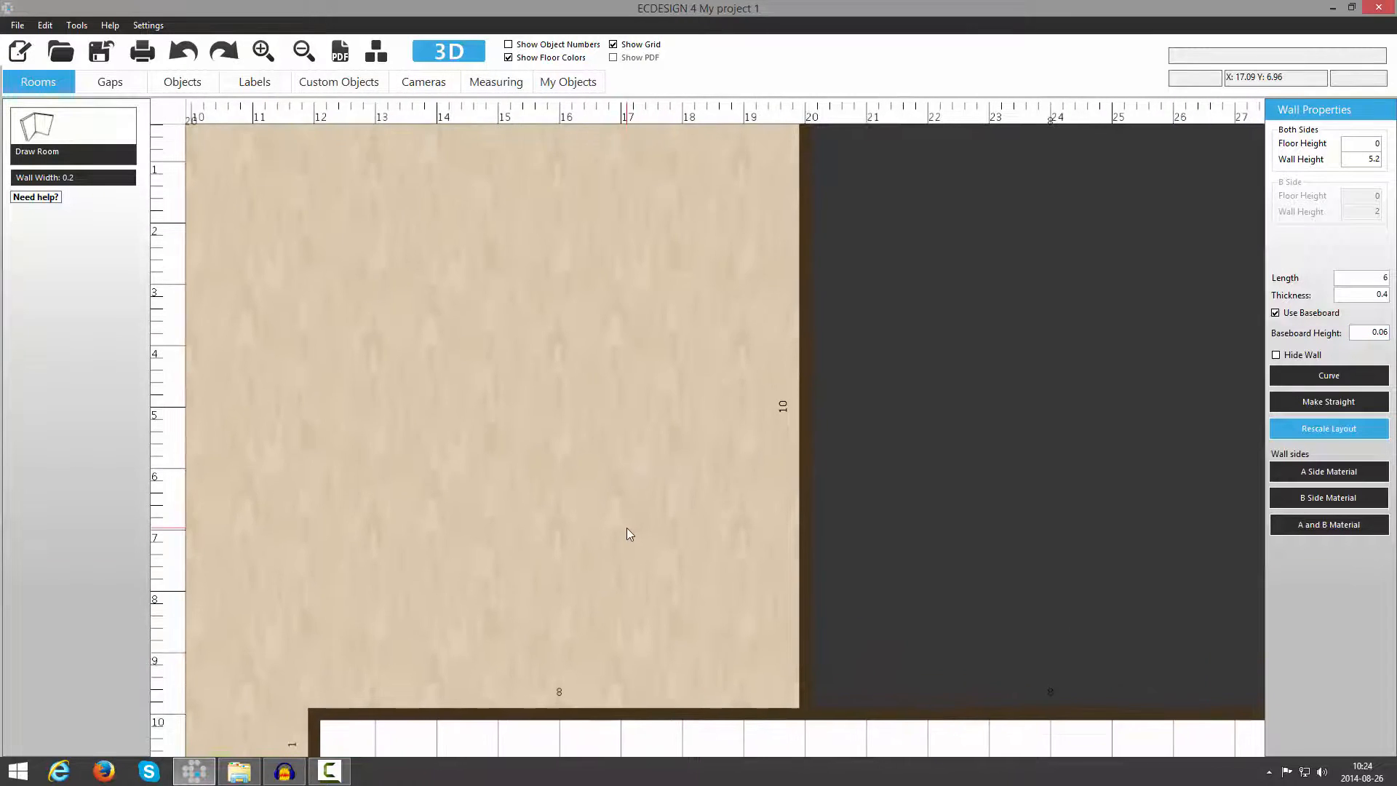
pyautogui.scroll(-1, 627, 527)
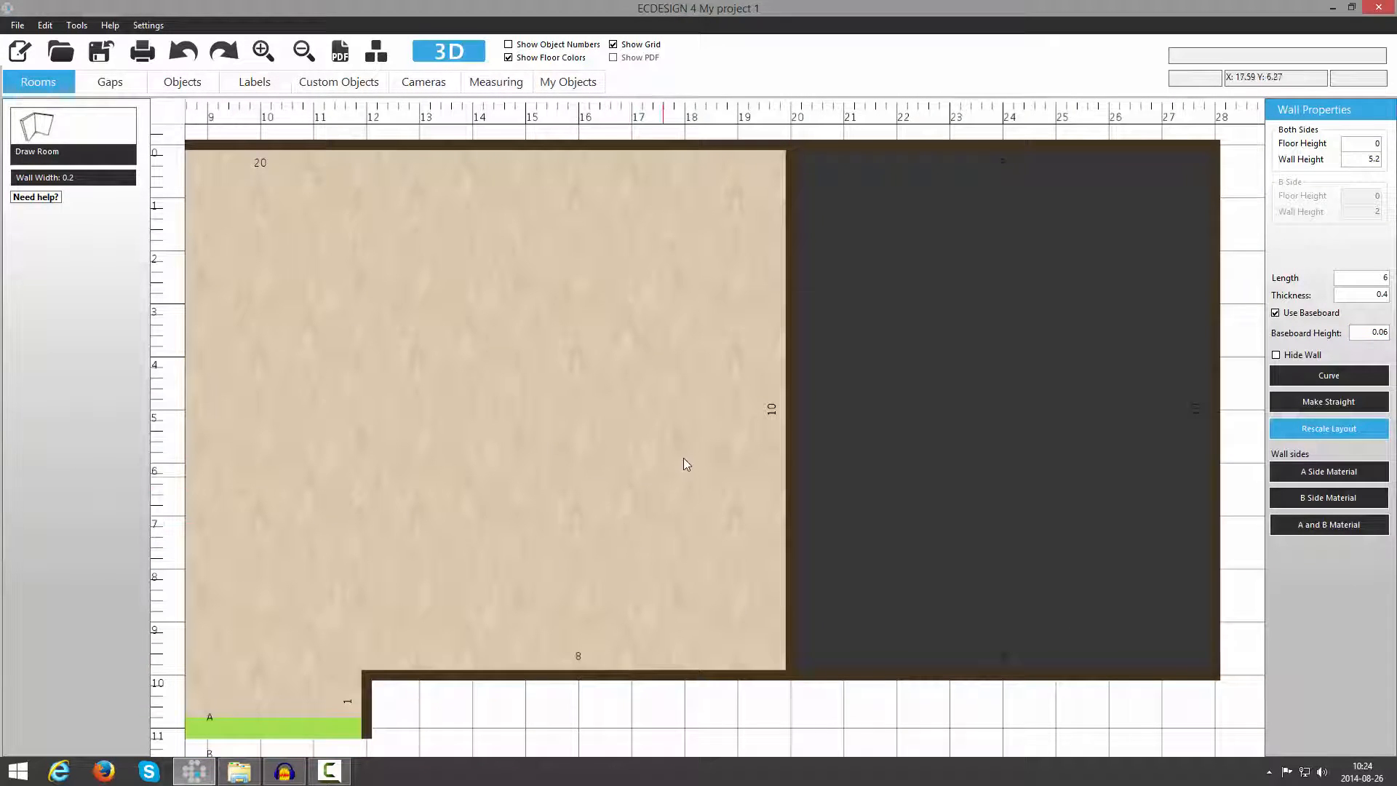
pyautogui.click(790, 390)
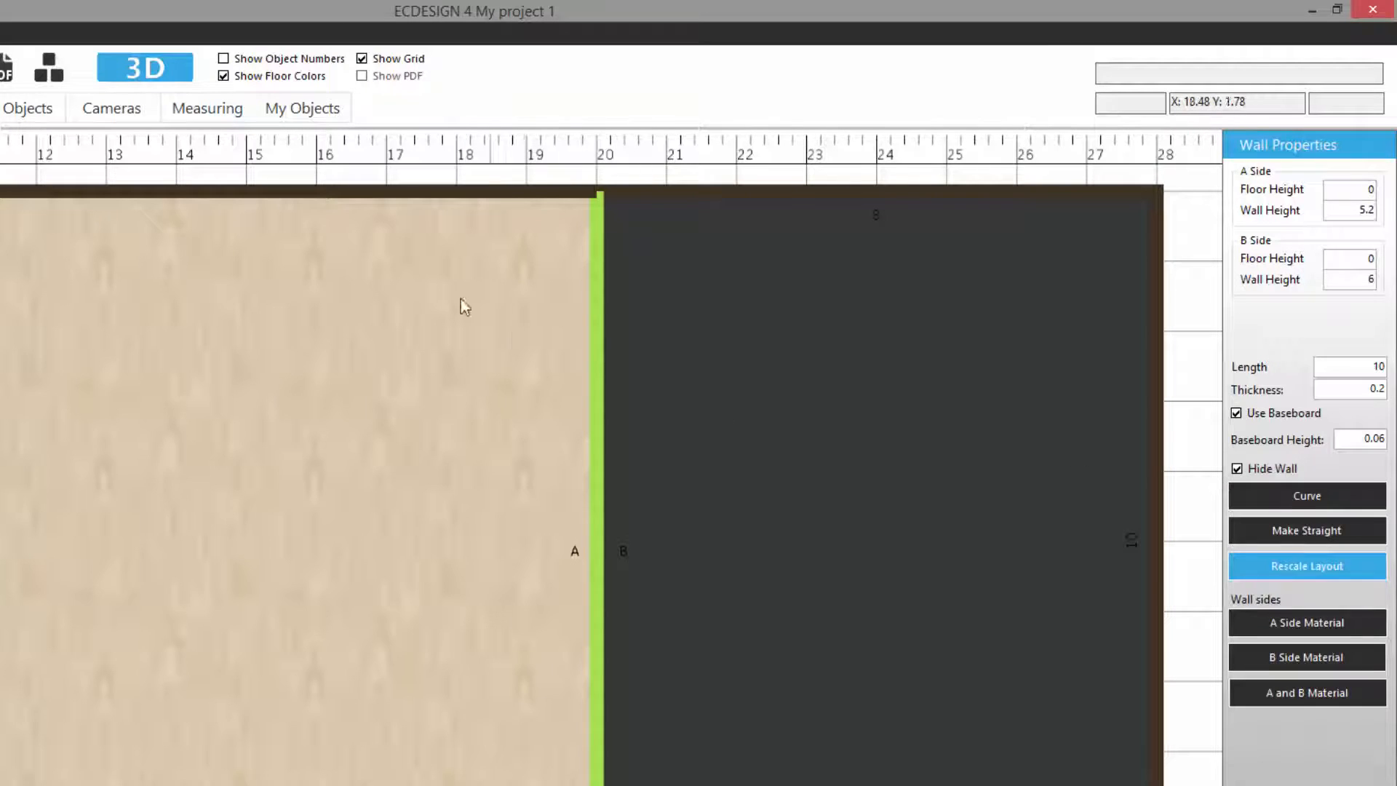
pyautogui.click(412, 176)
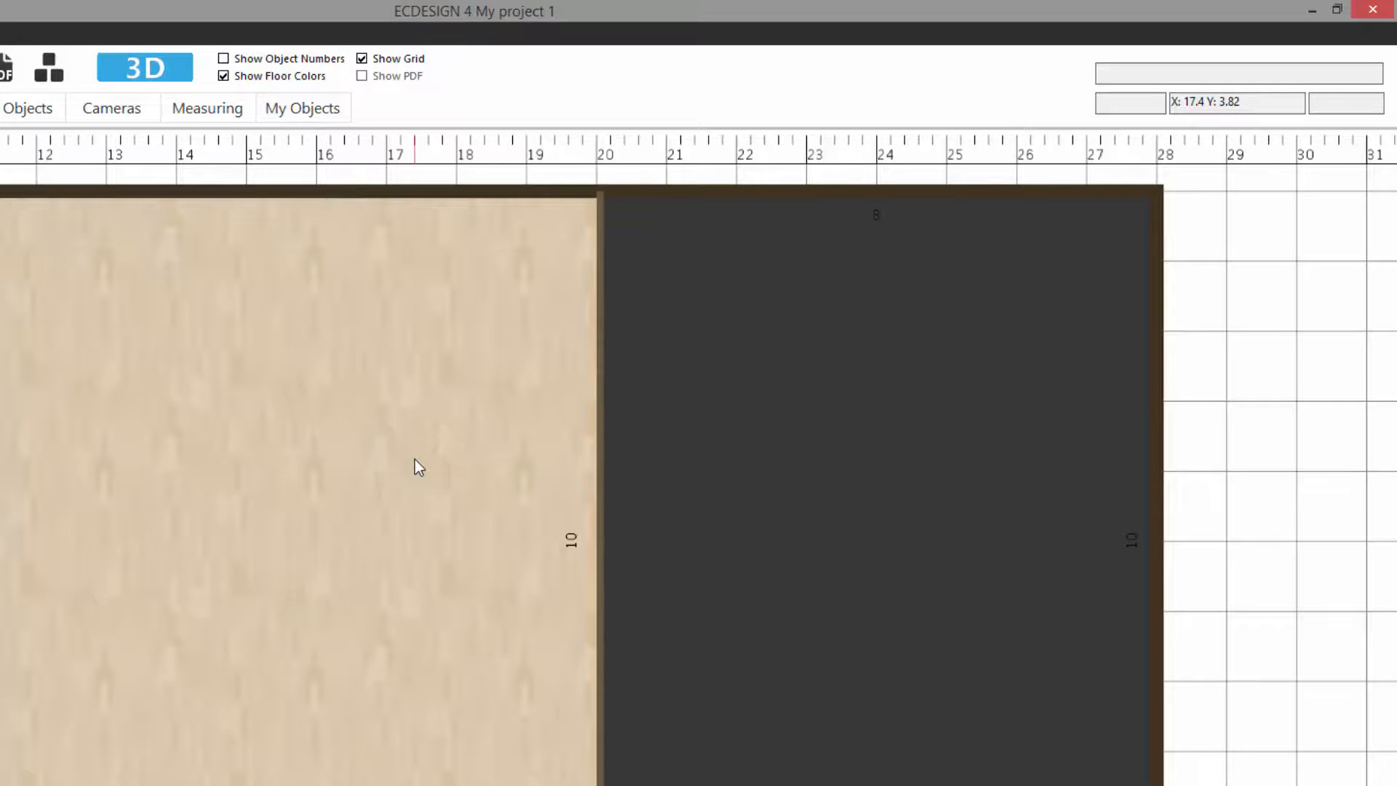
# Move through the larger room in 3D to examine the opening towards the smaller room, and return to the plan.
pyautogui.click(148, 73)
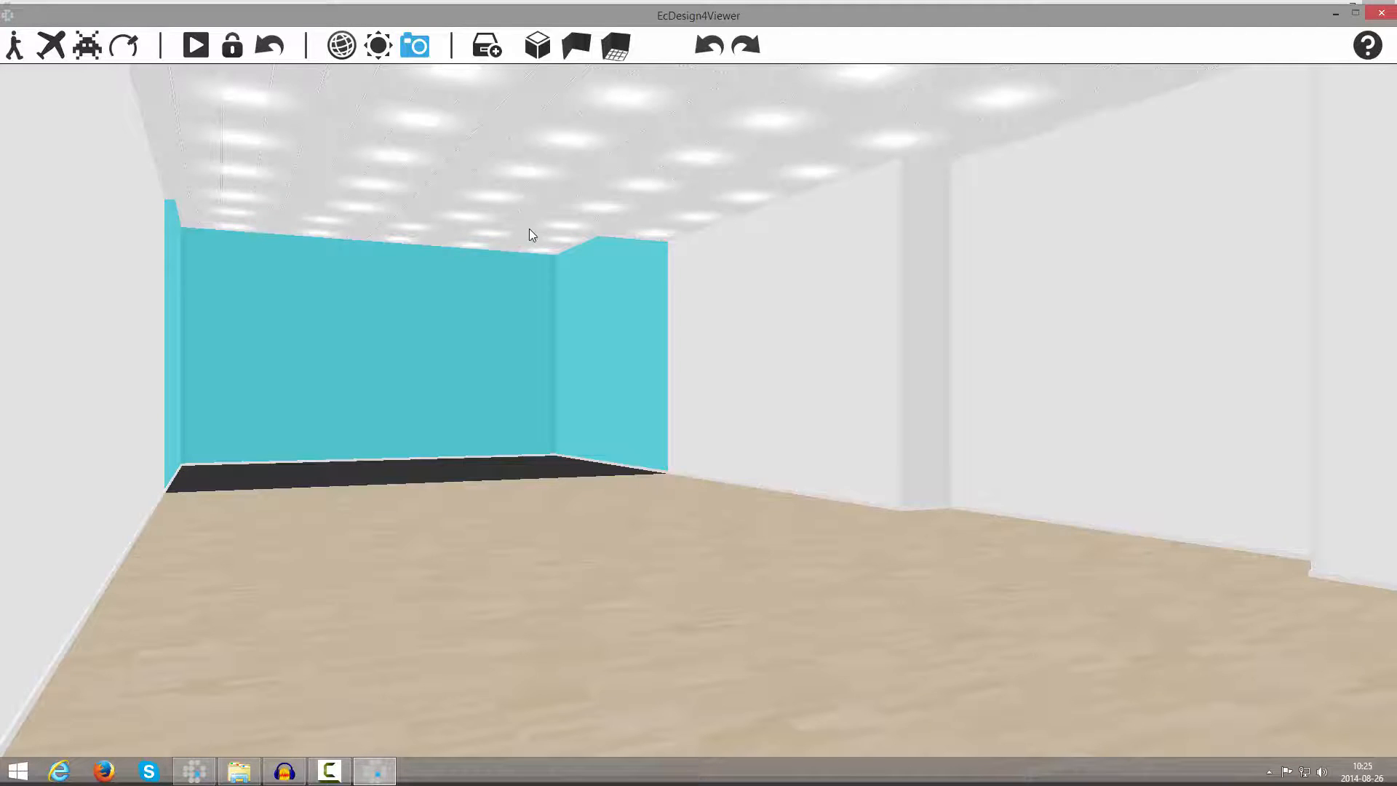
pyautogui.press('Up')
pyautogui.moveTo(530, 229); pyautogui.dragTo(449, 238)
pyautogui.press('Up')
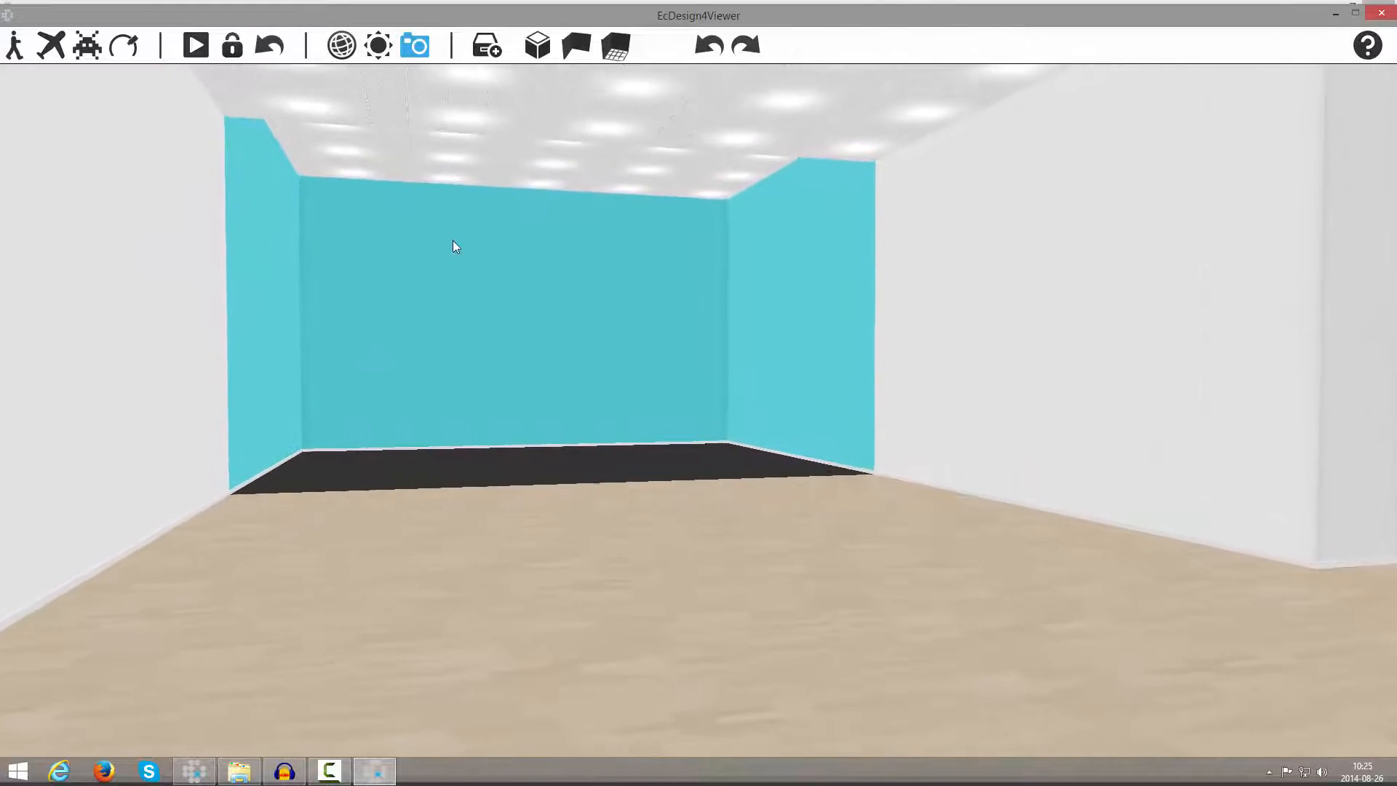
pyautogui.press('Up')
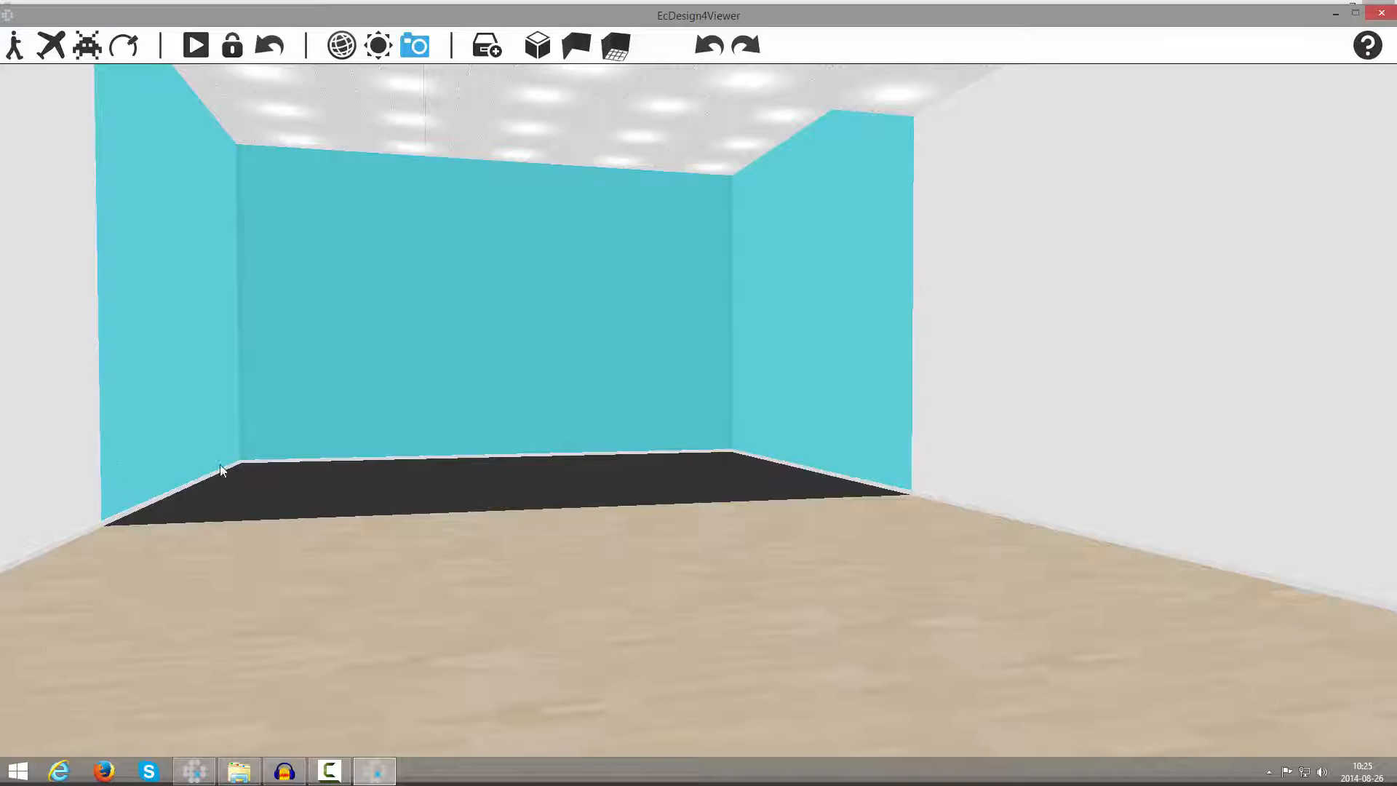
pyautogui.click(1380, 16)
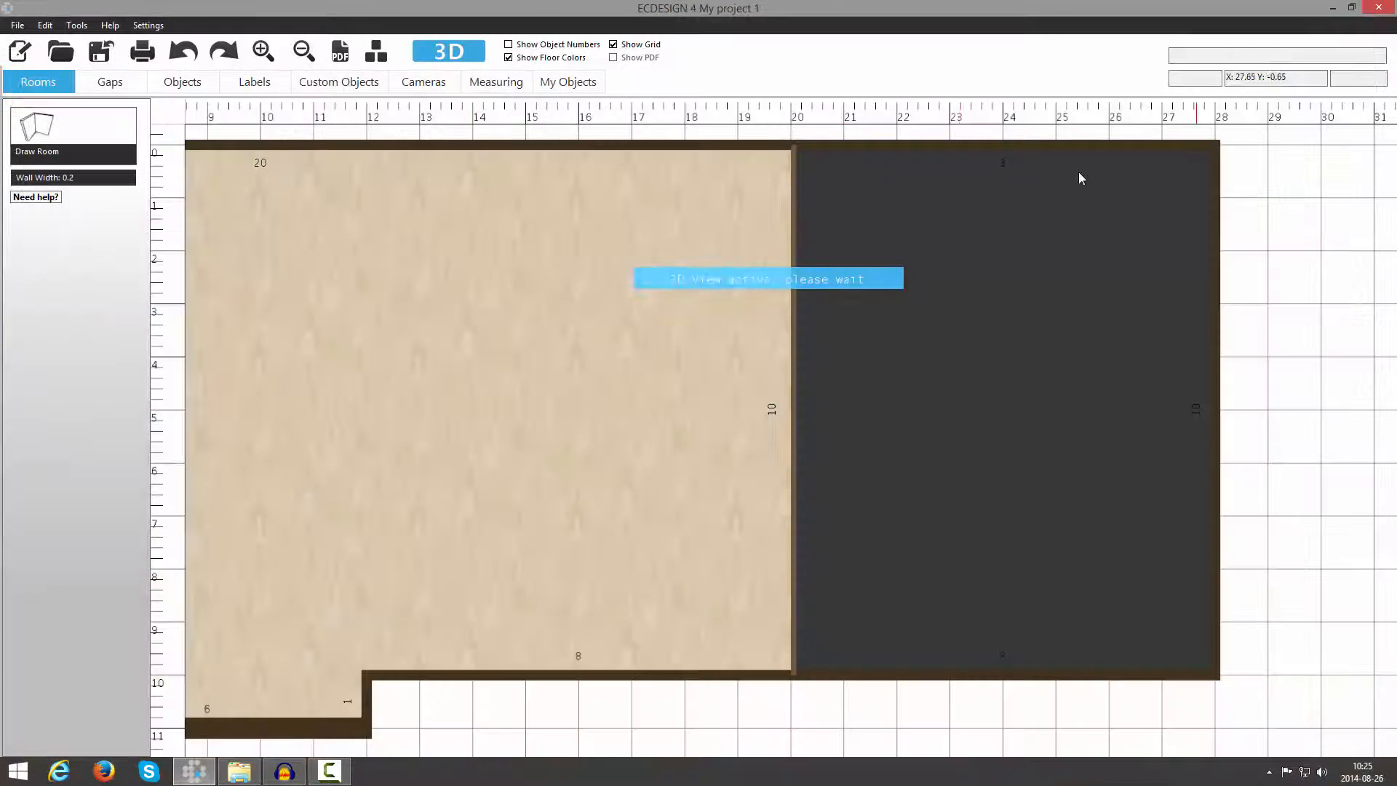
# Turn off hiding for the wall shared by the two rooms.
pyautogui.click(792, 372)
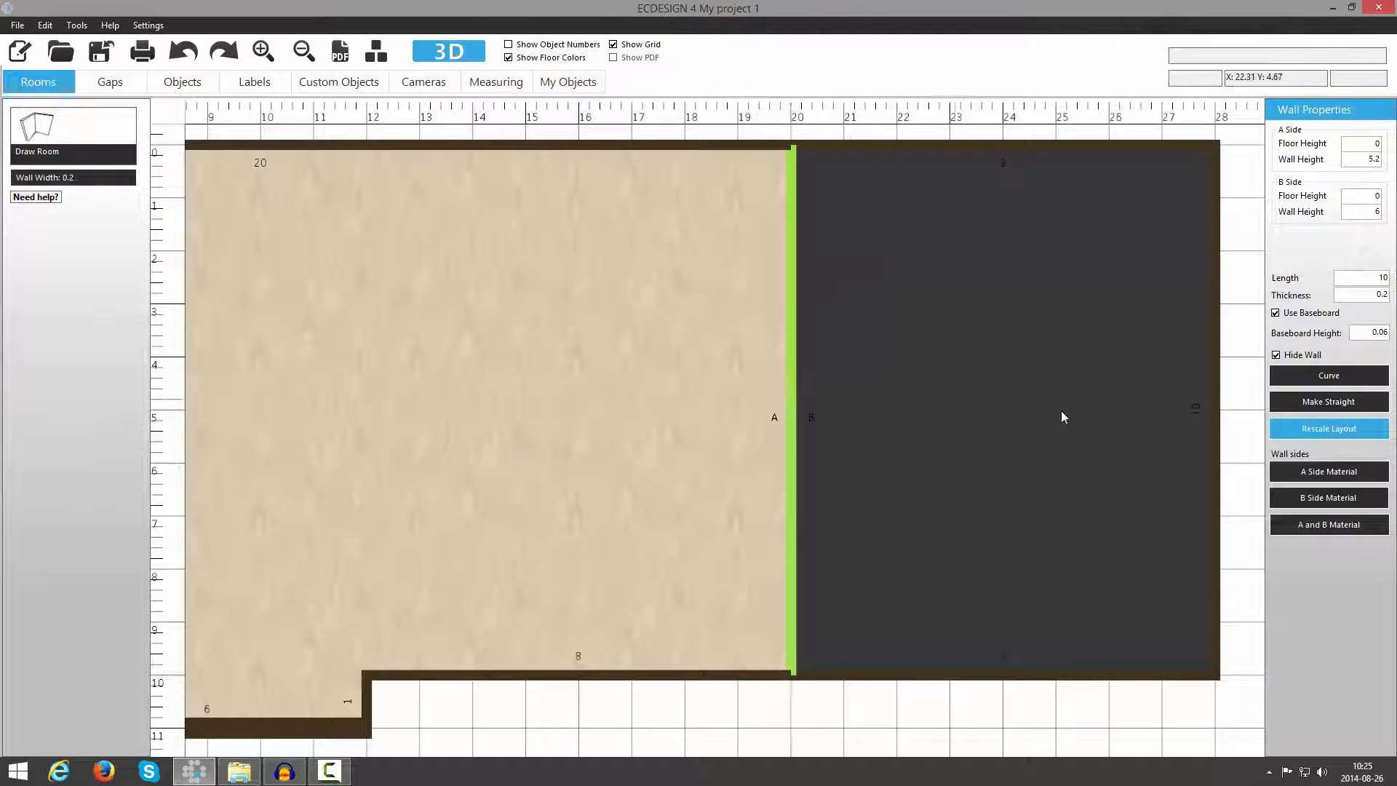
pyautogui.click(1275, 355)
pyautogui.click(722, 270)
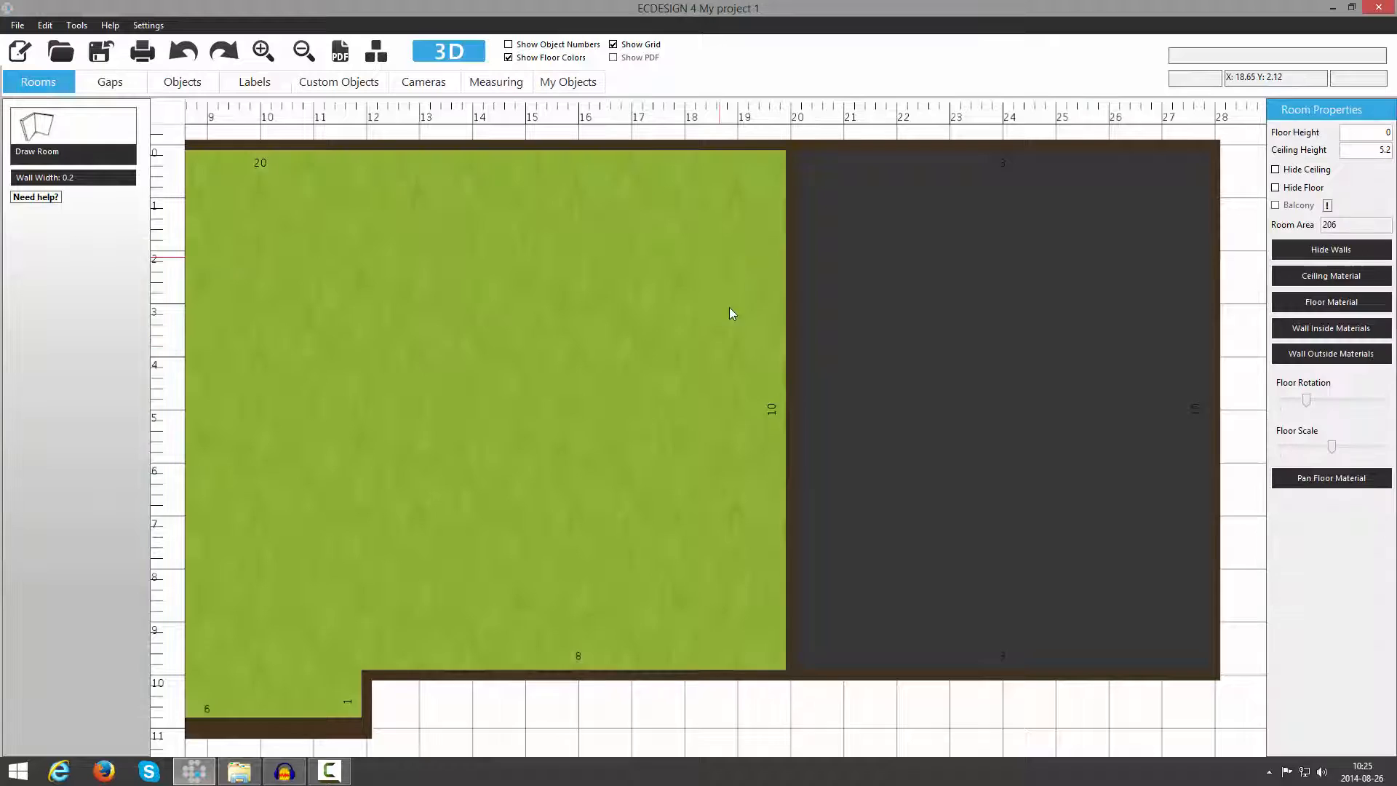
pyautogui.click(921, 737)
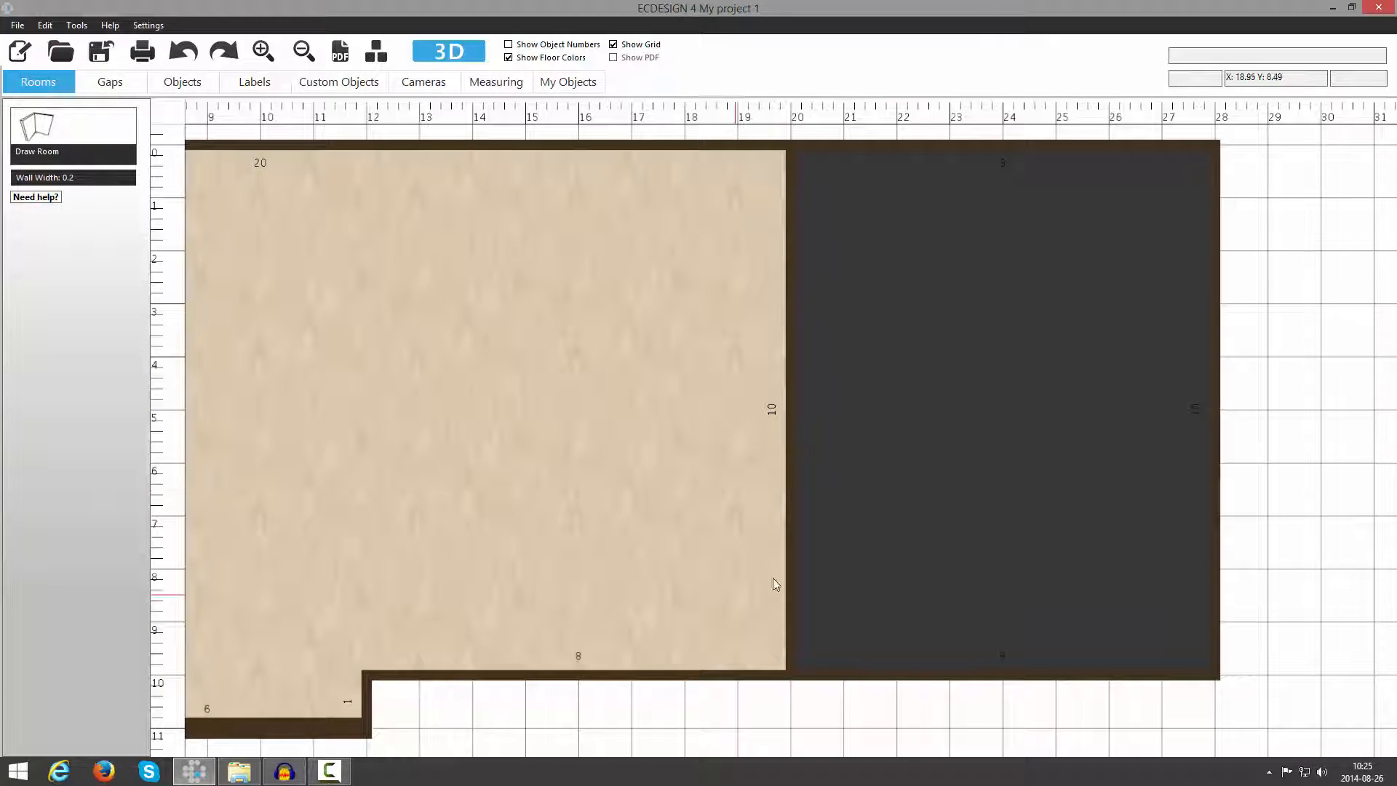
# Curve the smaller room's outer wall opposite the shared wall outwards by about 0.7, and make it straight again.
pyautogui.click(795, 518)
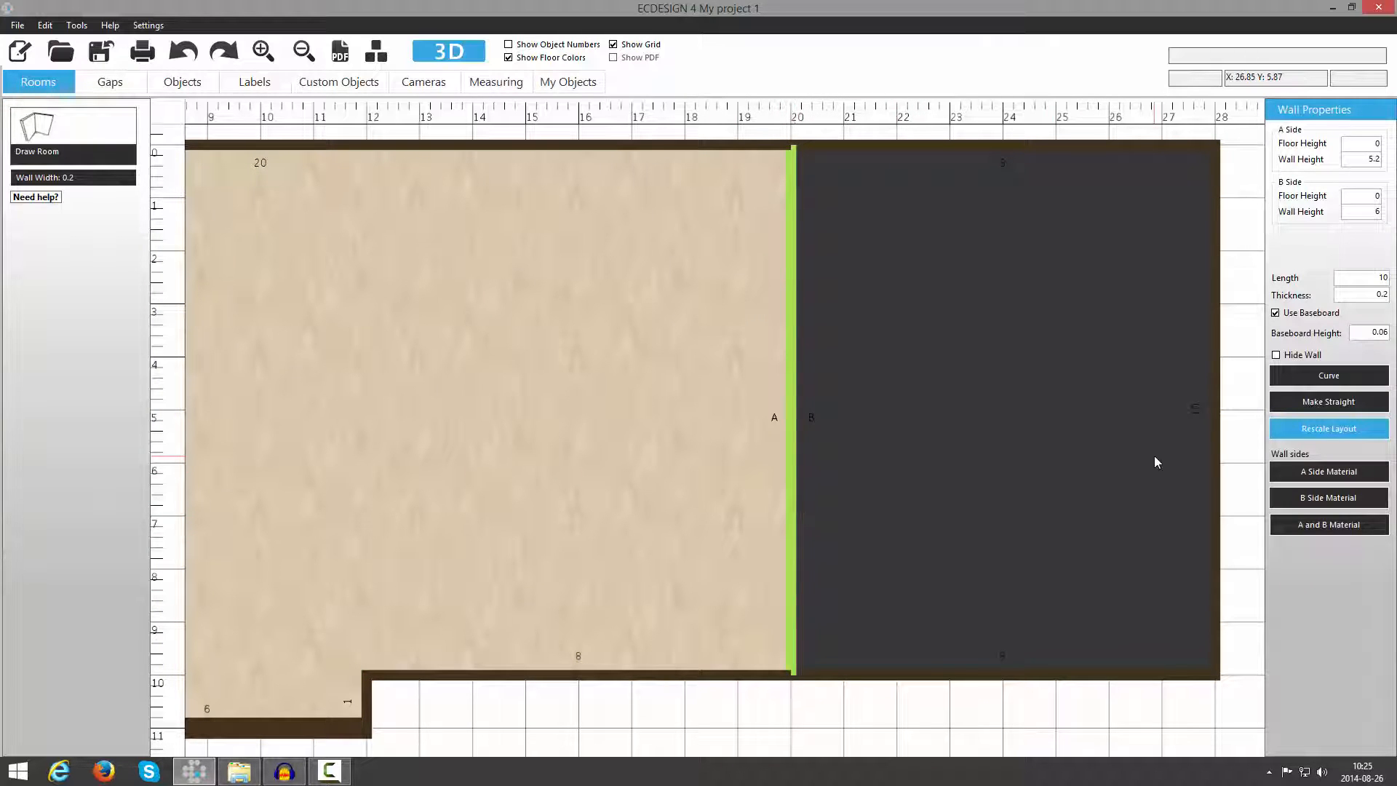
pyautogui.moveTo(1156, 462); pyautogui.dragTo(777, 487, button='middle')
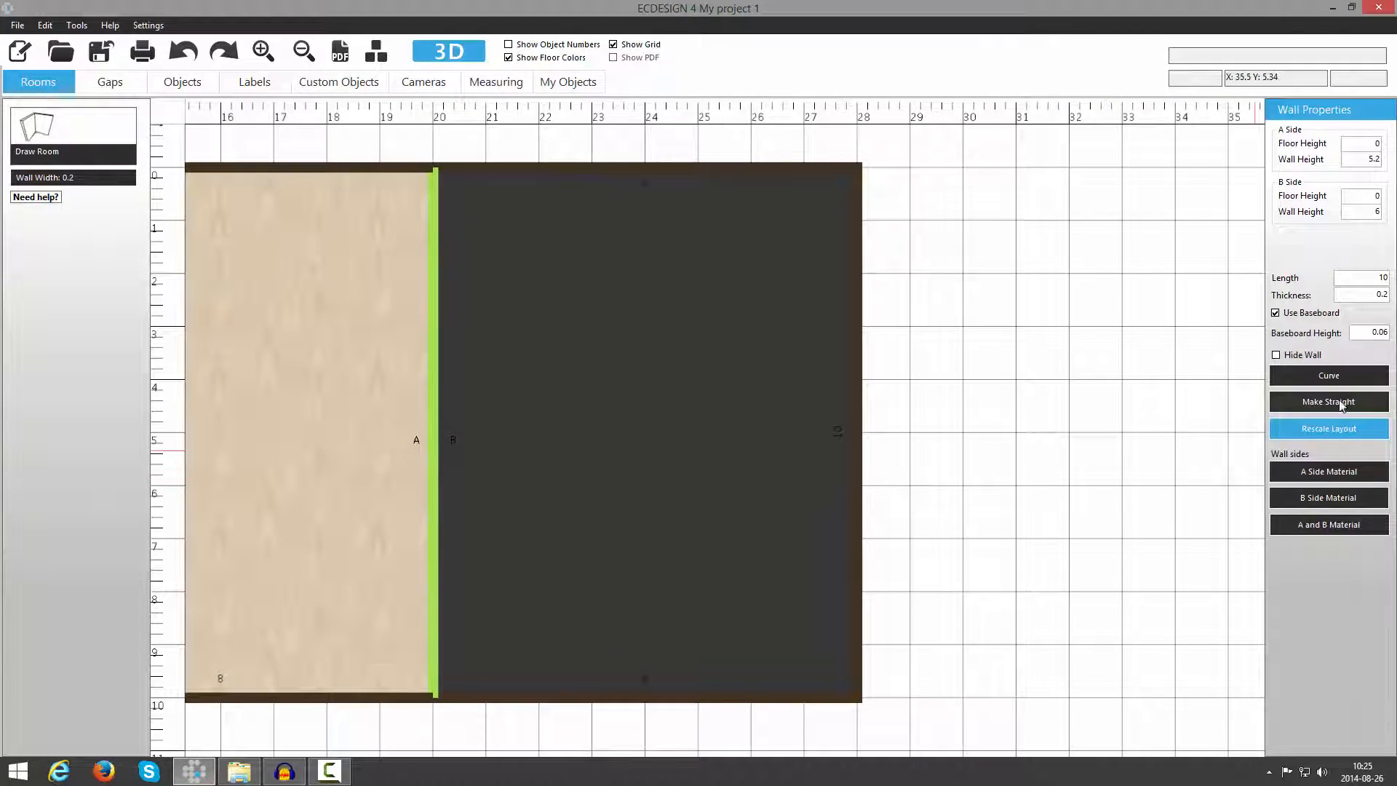
pyautogui.click(856, 413)
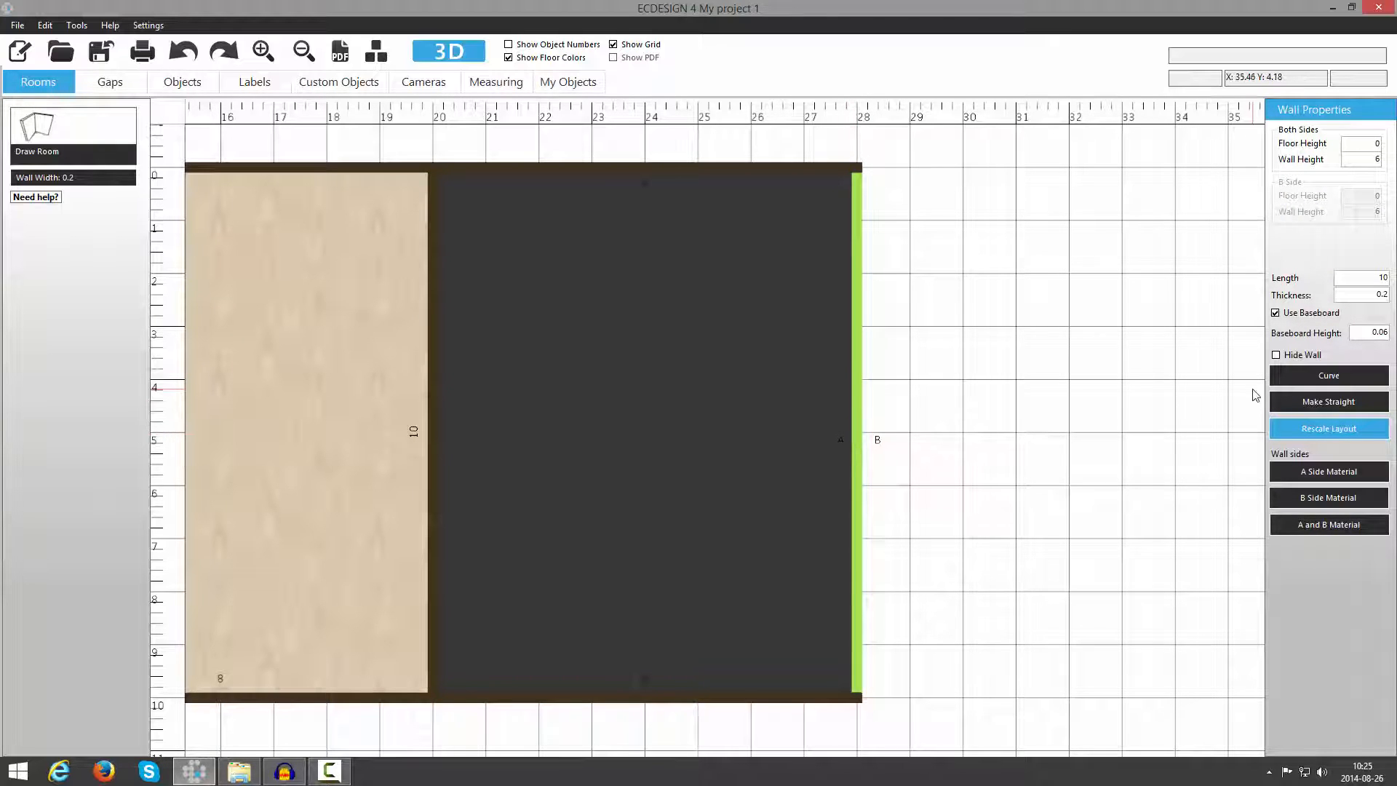
pyautogui.click(1310, 372)
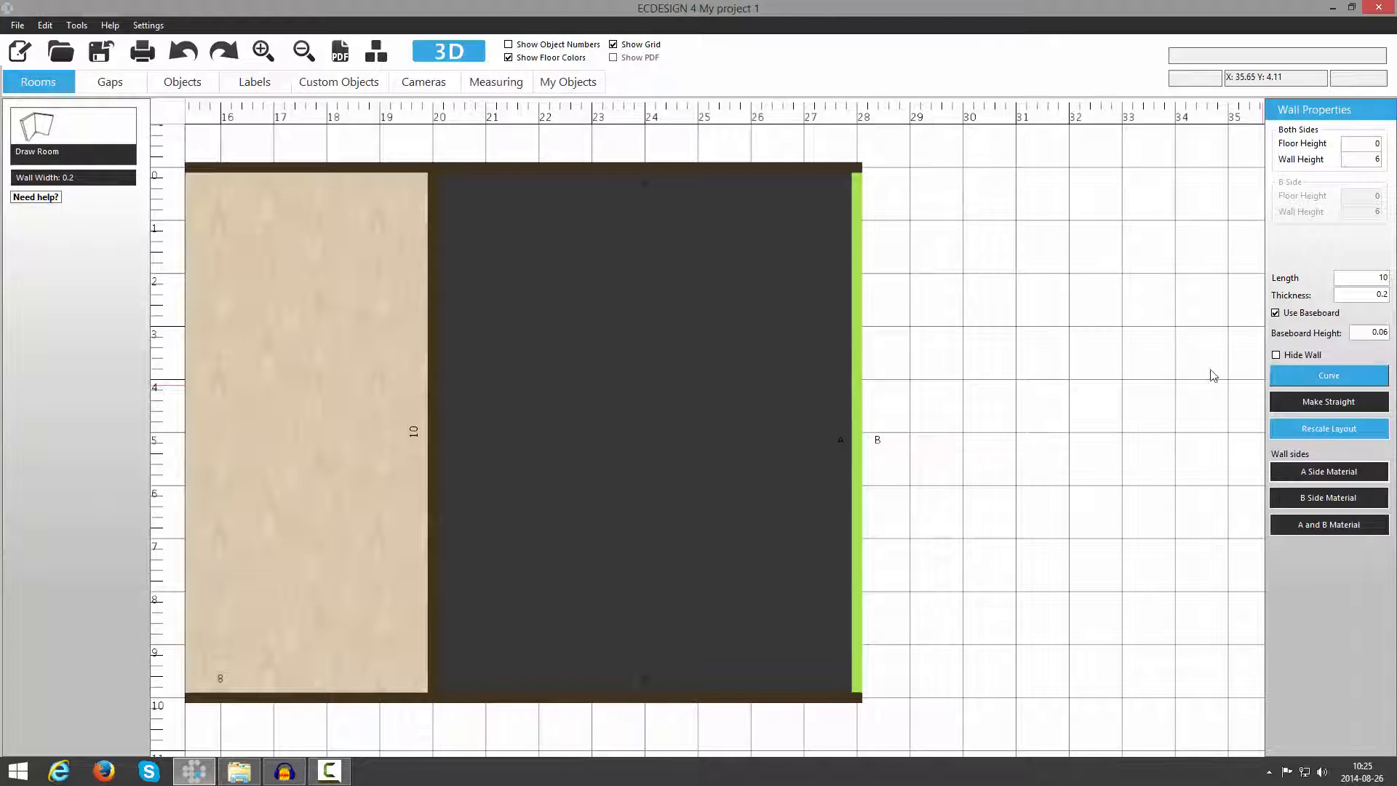
pyautogui.click(856, 384)
pyautogui.moveTo(856, 382); pyautogui.dragTo(919, 543)
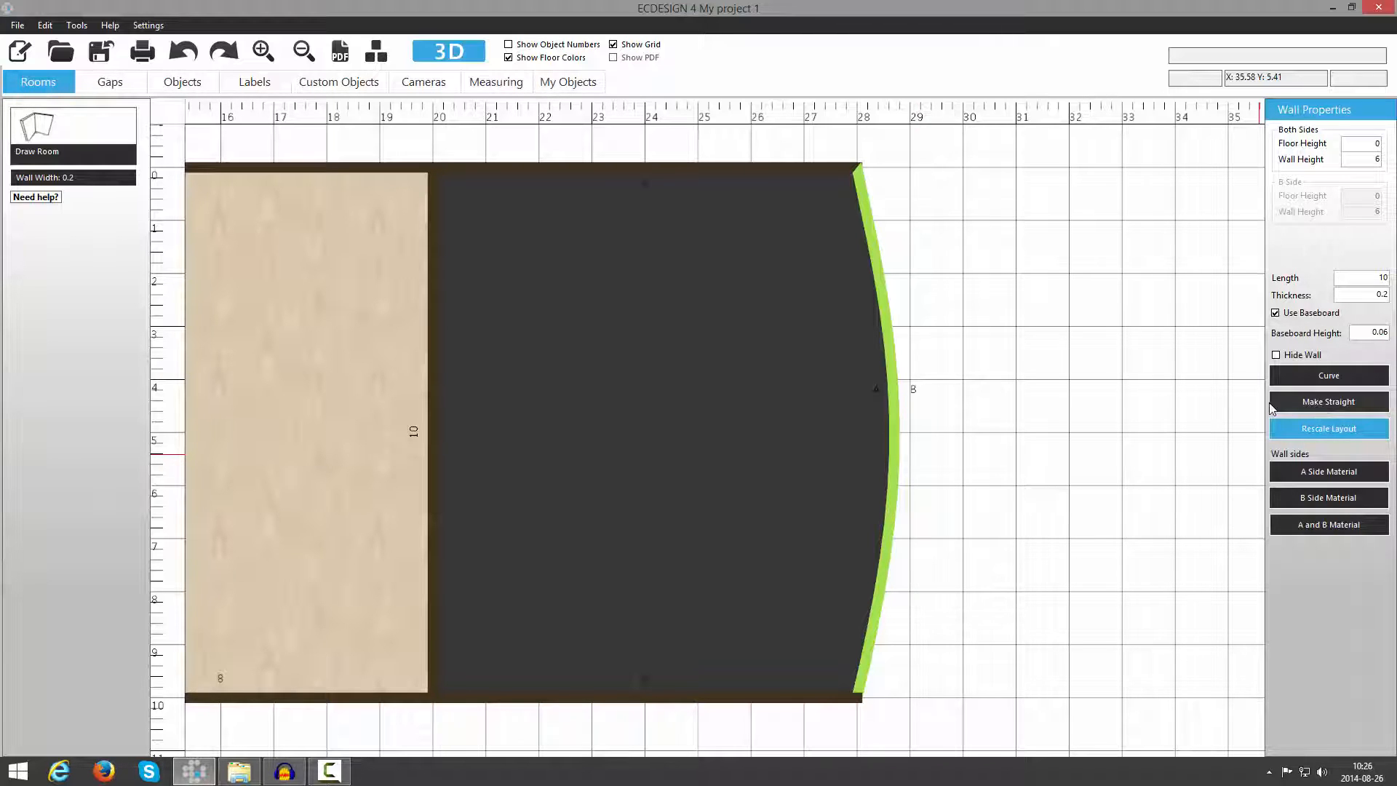
pyautogui.click(1328, 401)
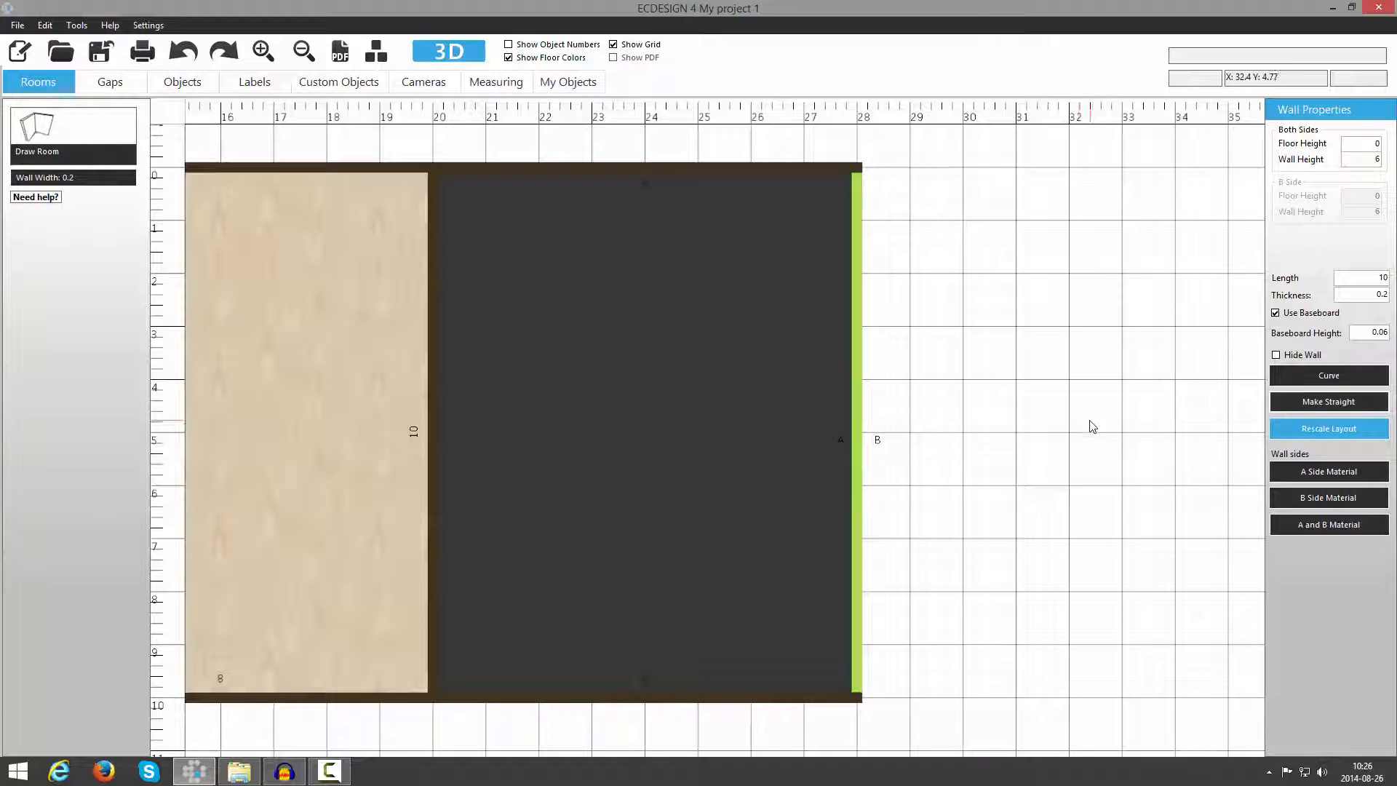
# Apply the Brick Wall 10 material to the A side of the smaller room's outer wall opposite the shared wall.
pyautogui.moveTo(973, 458); pyautogui.dragTo(1207, 447)
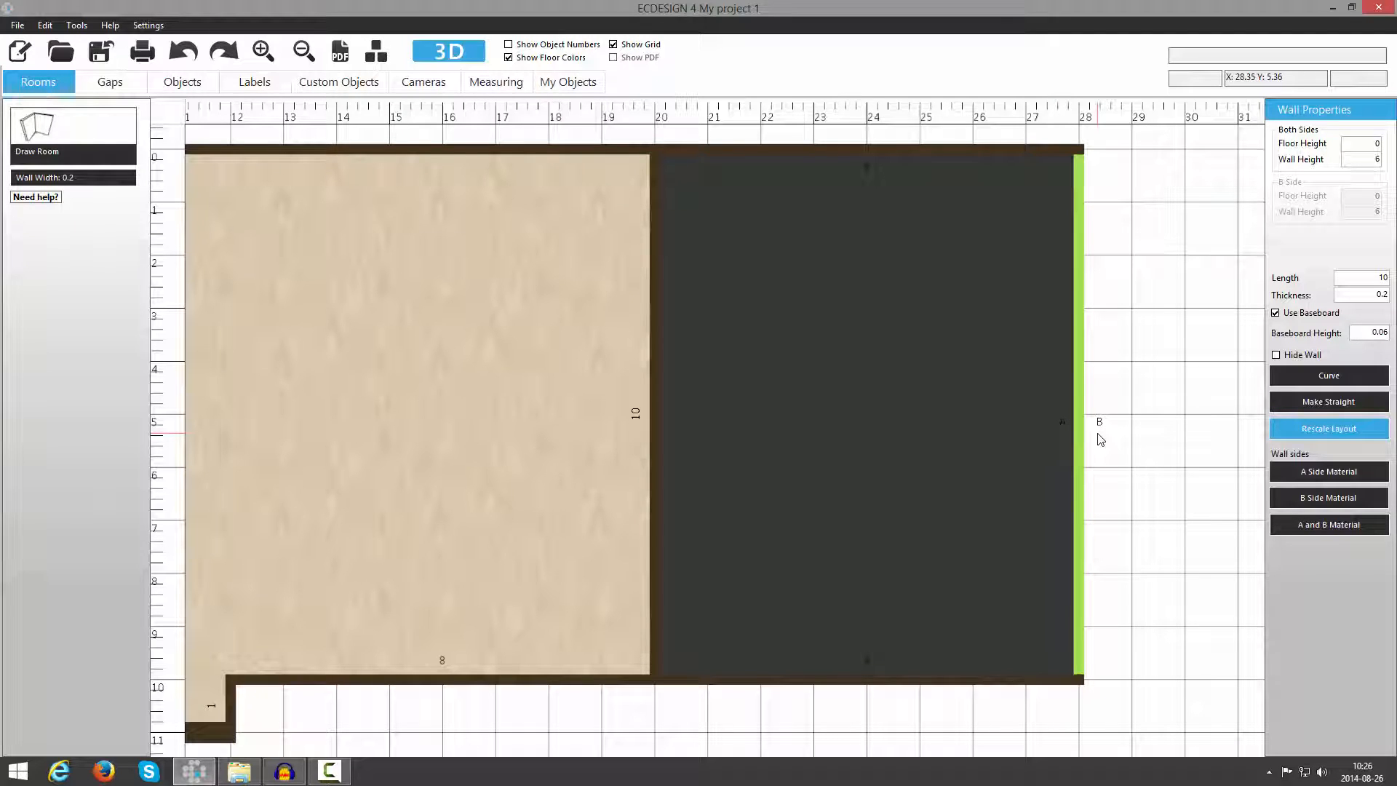
pyautogui.click(1318, 474)
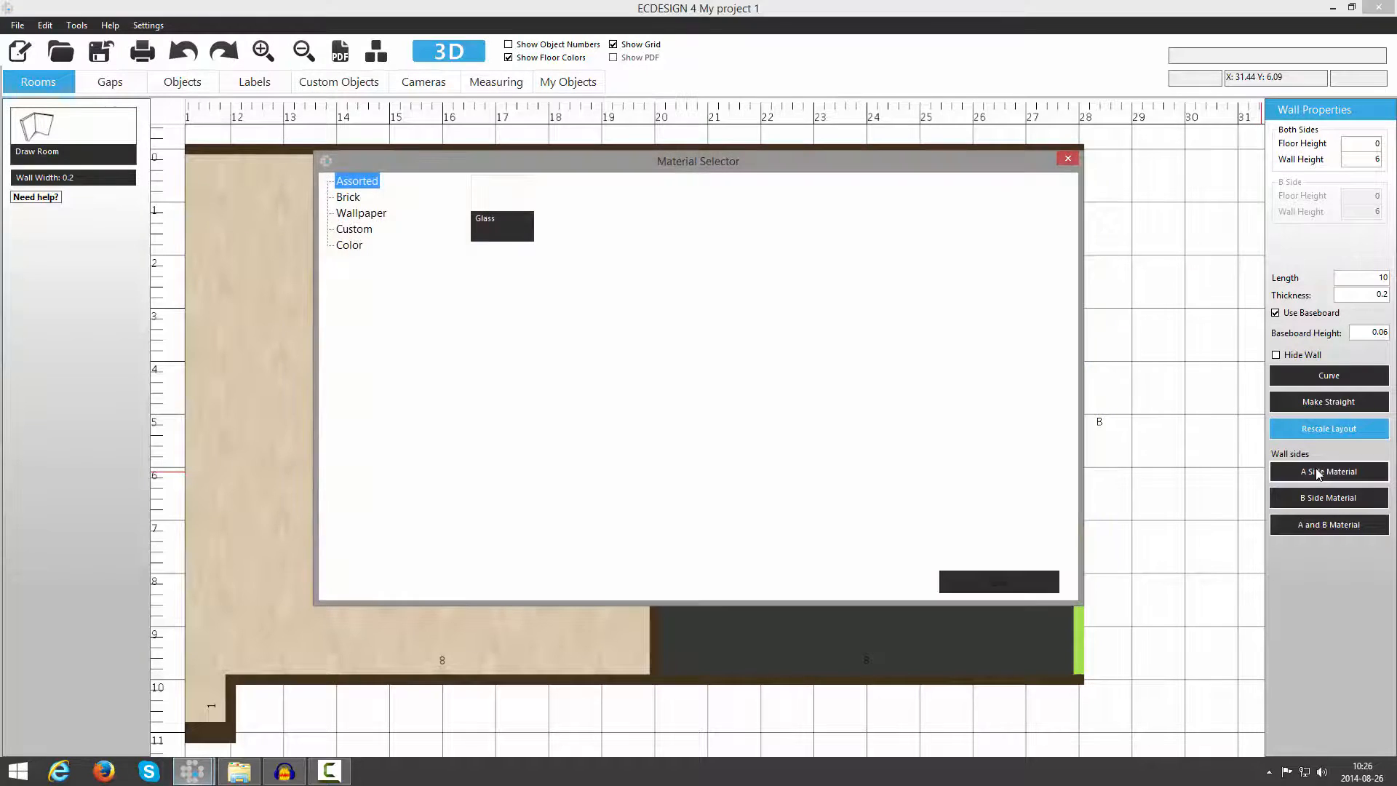
pyautogui.click(342, 198)
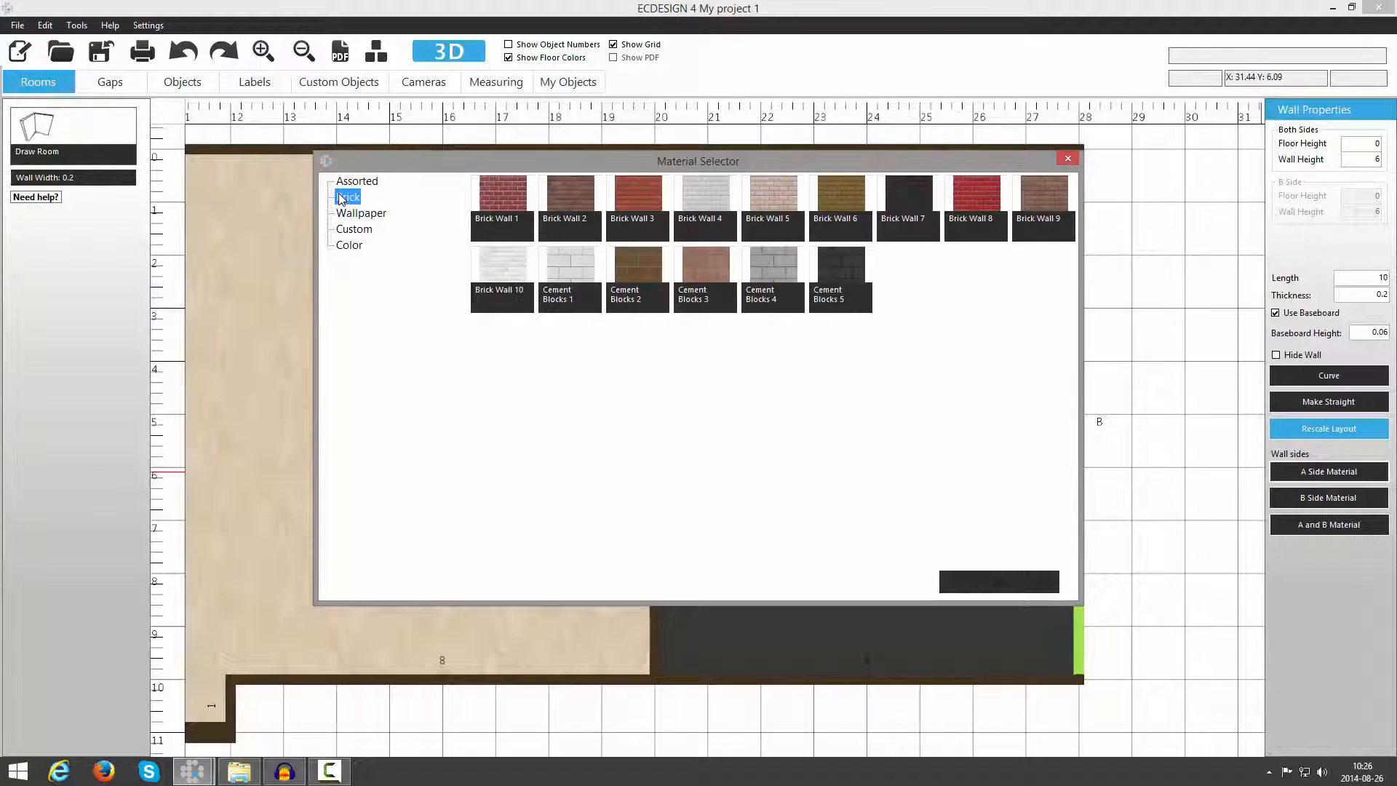
pyautogui.click(507, 277)
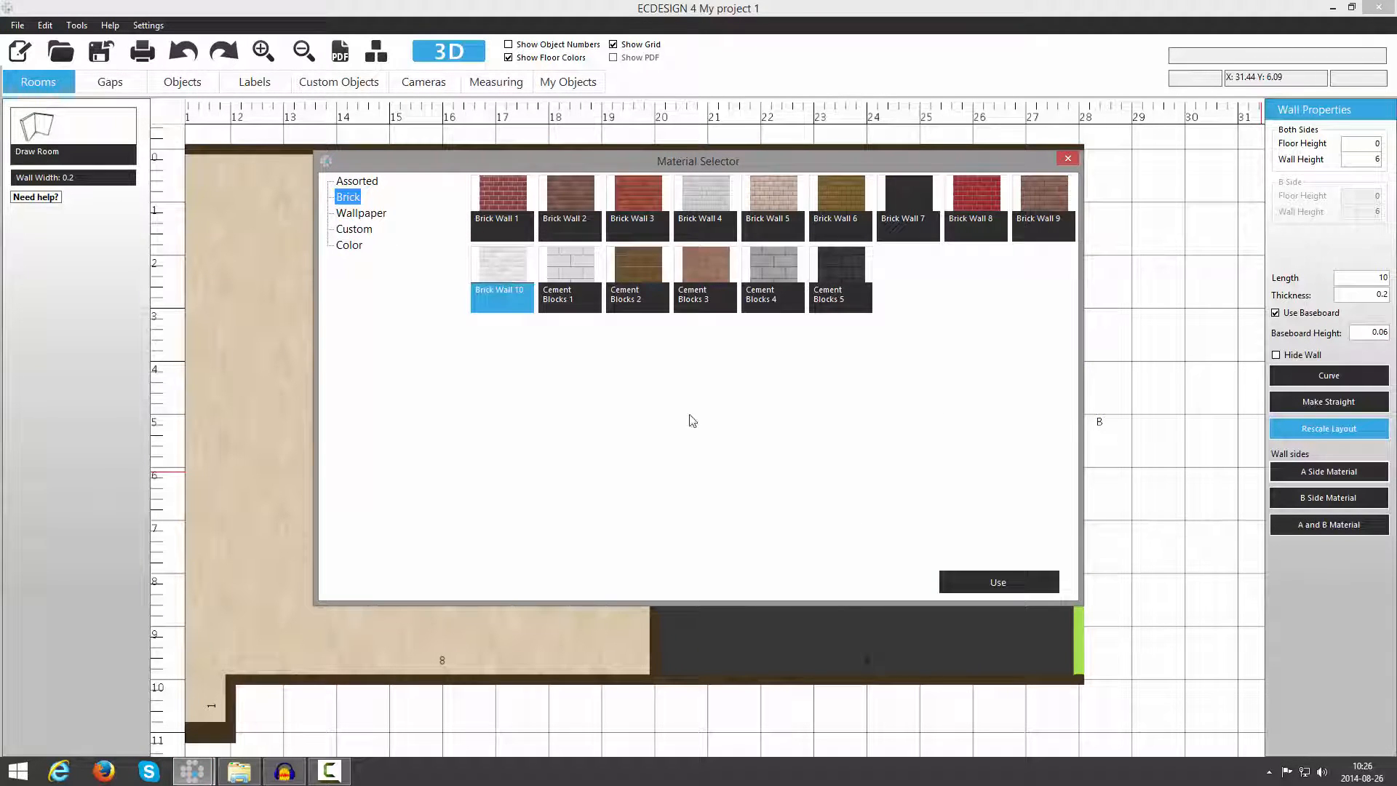
pyautogui.click(969, 583)
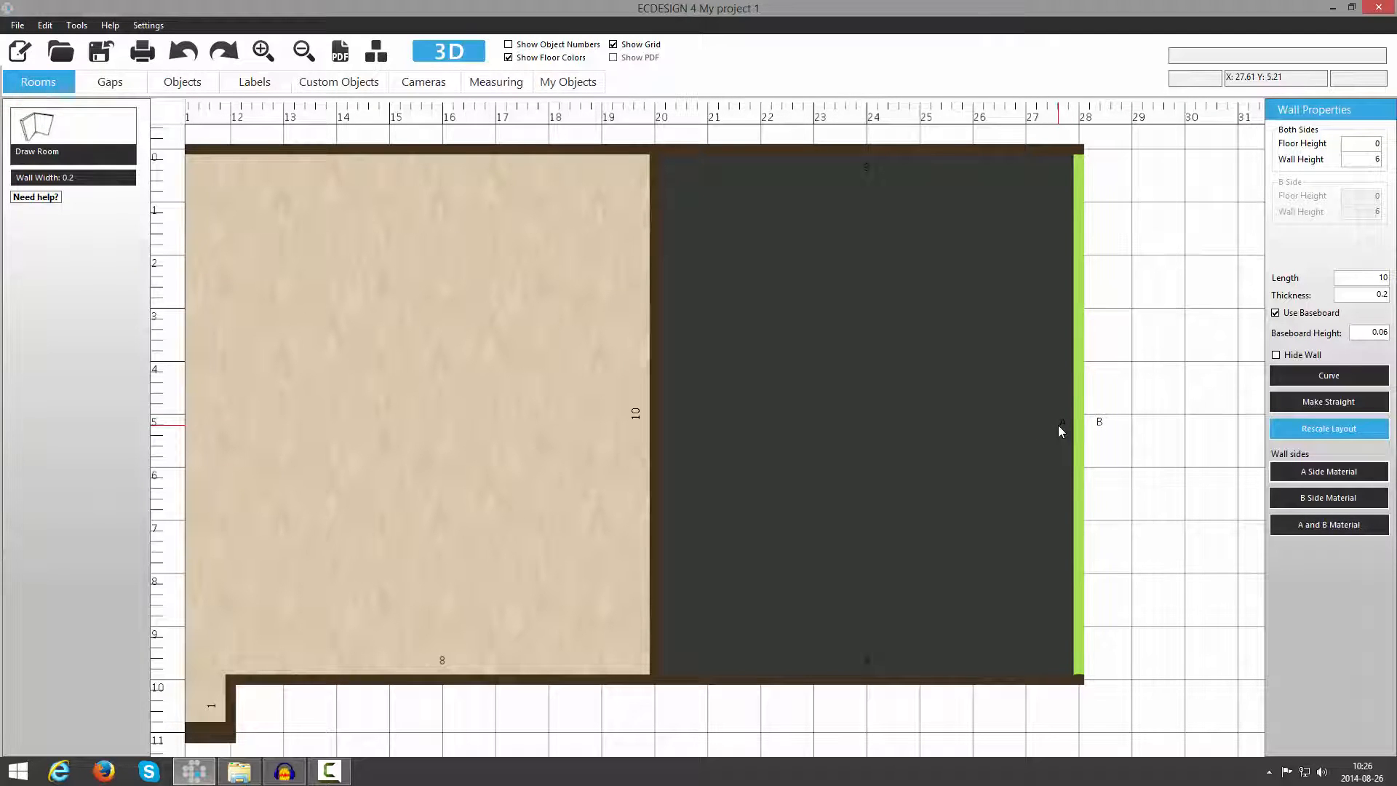
# Examine the brick wall and both rooms in 3D from above in orbit mode.
pyautogui.click(443, 50)
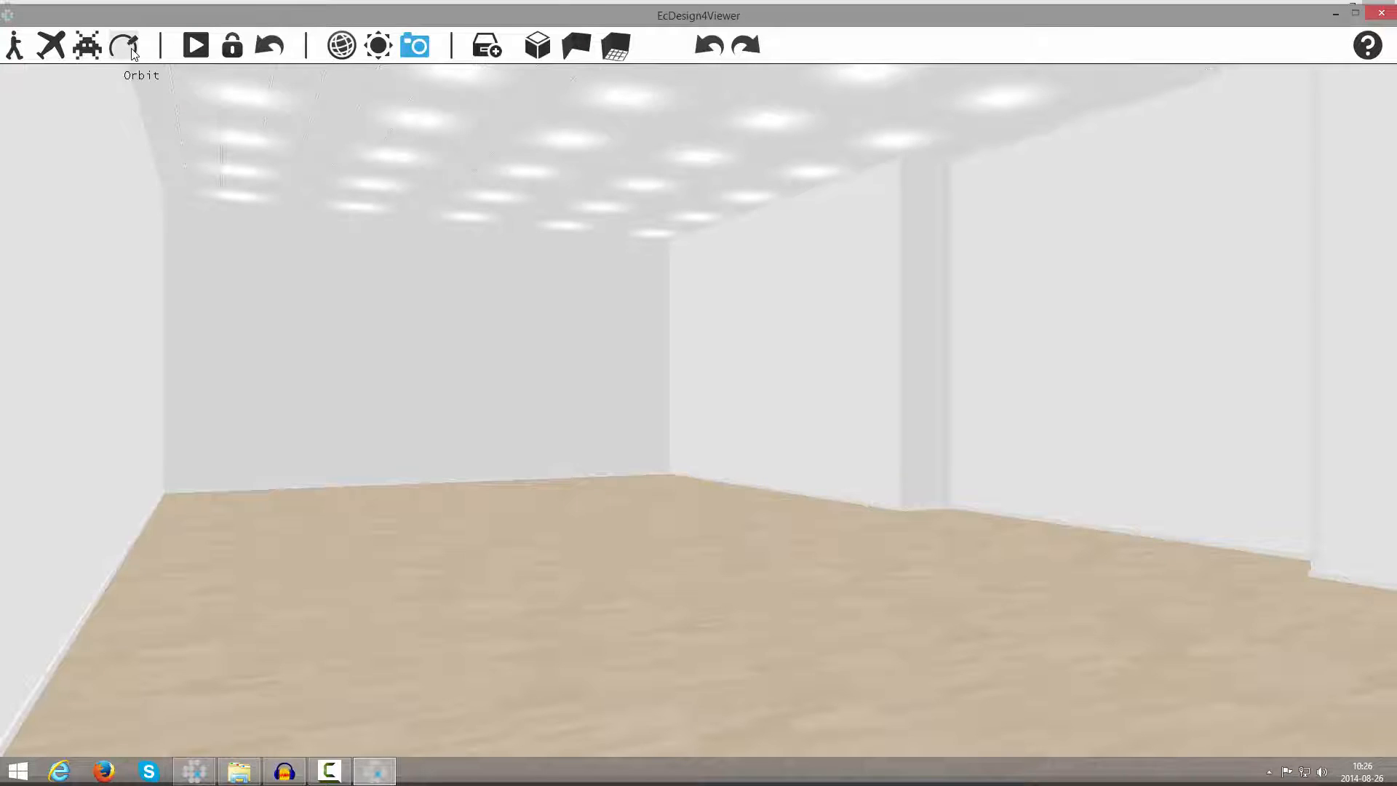
pyautogui.click(142, 55)
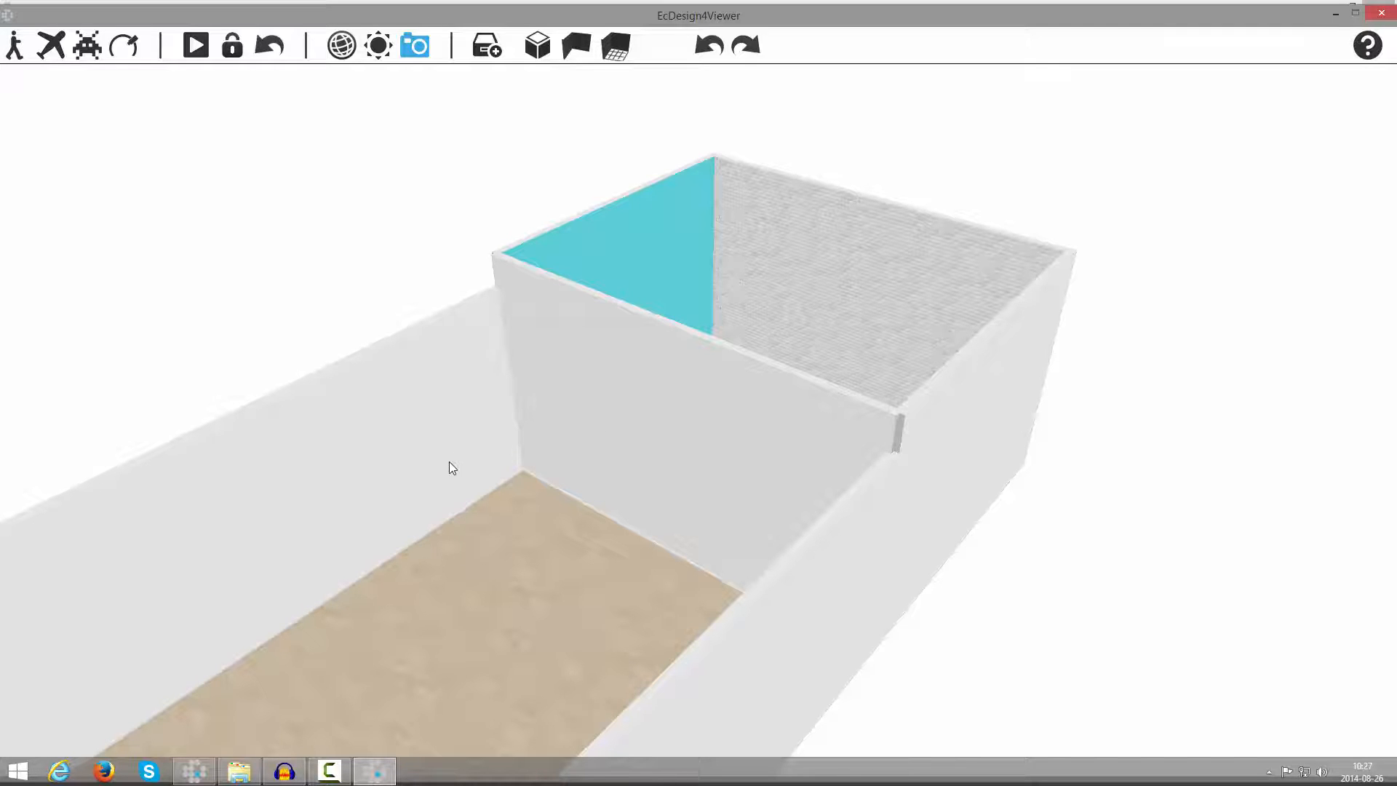
pyautogui.moveTo(449, 462); pyautogui.dragTo(764, 509, button='middle')
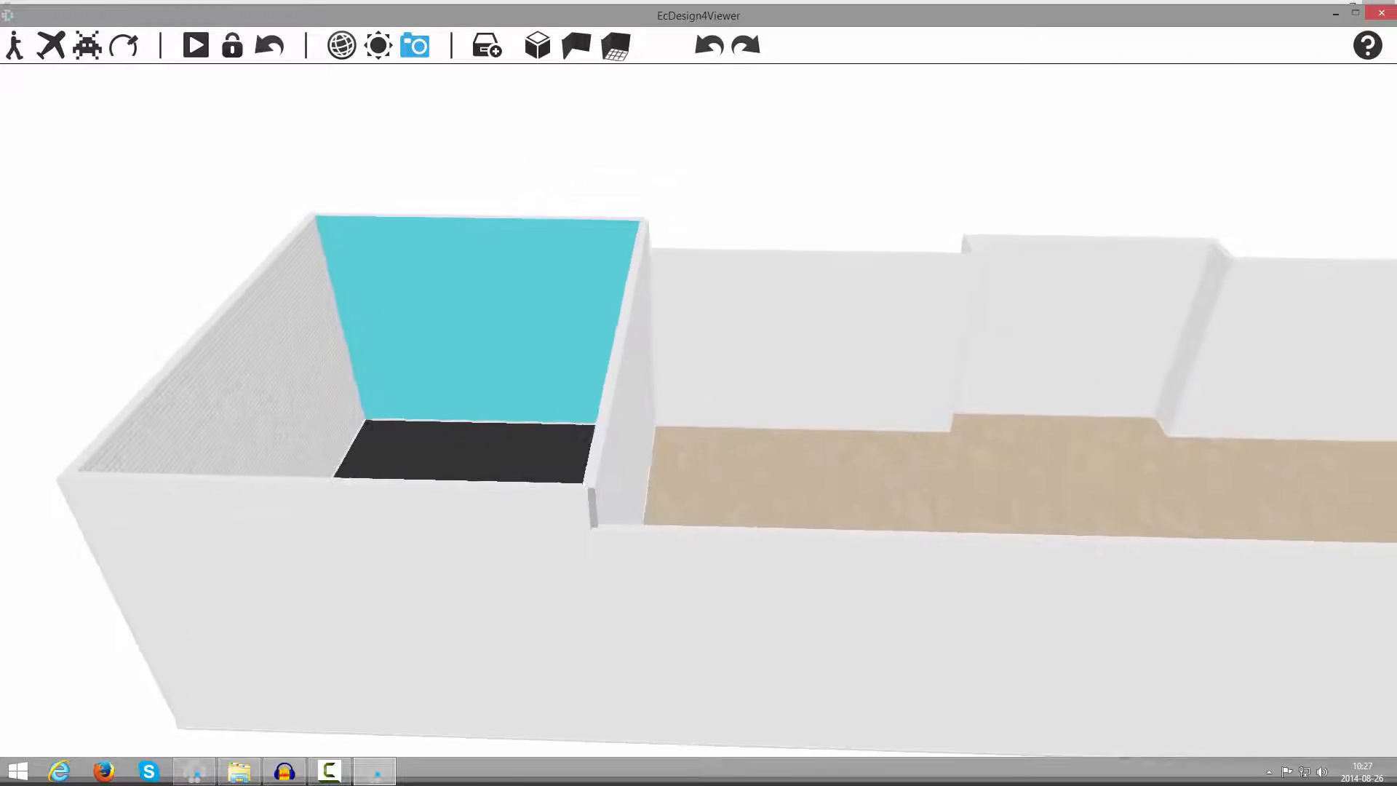
pyautogui.press('w')
pyautogui.press('d')
pyautogui.press('s')
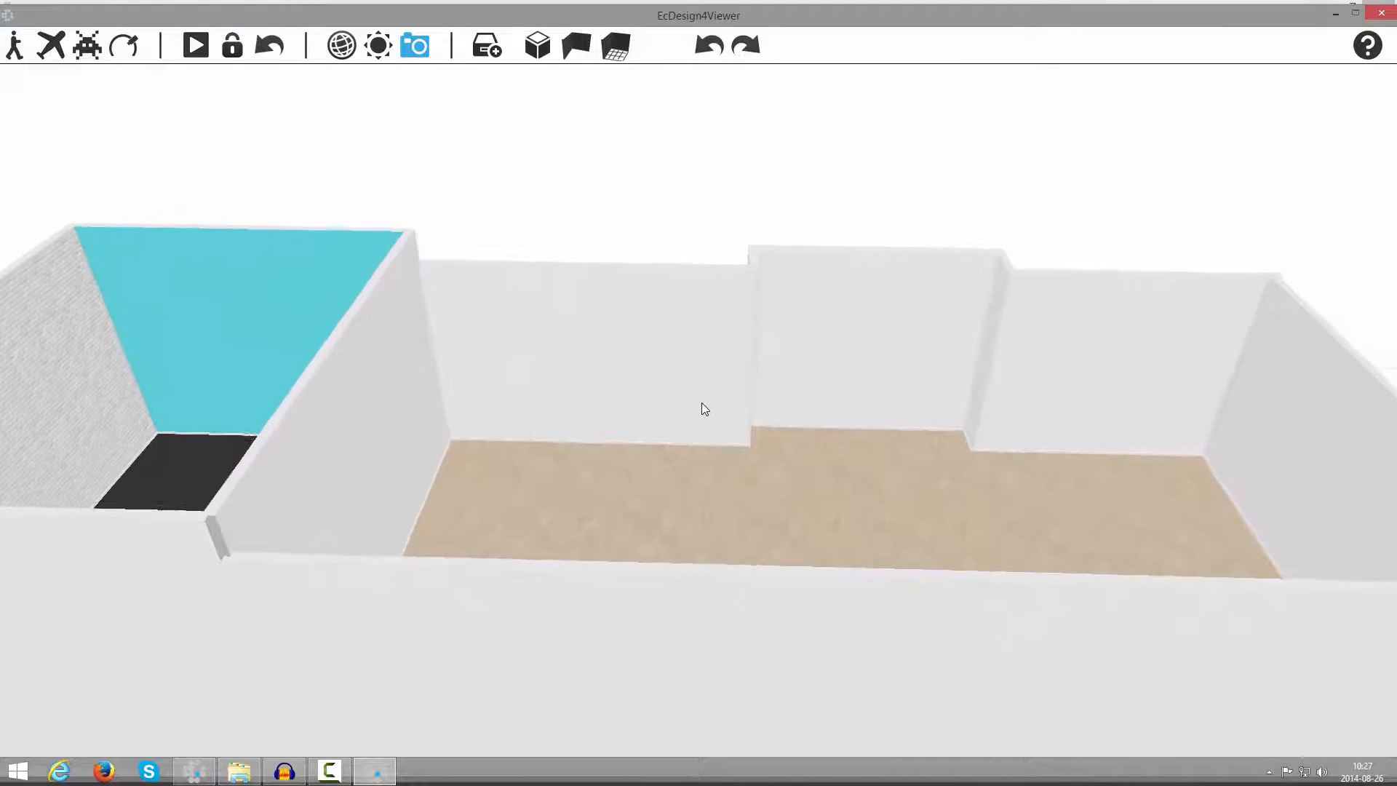
pyautogui.press('d')
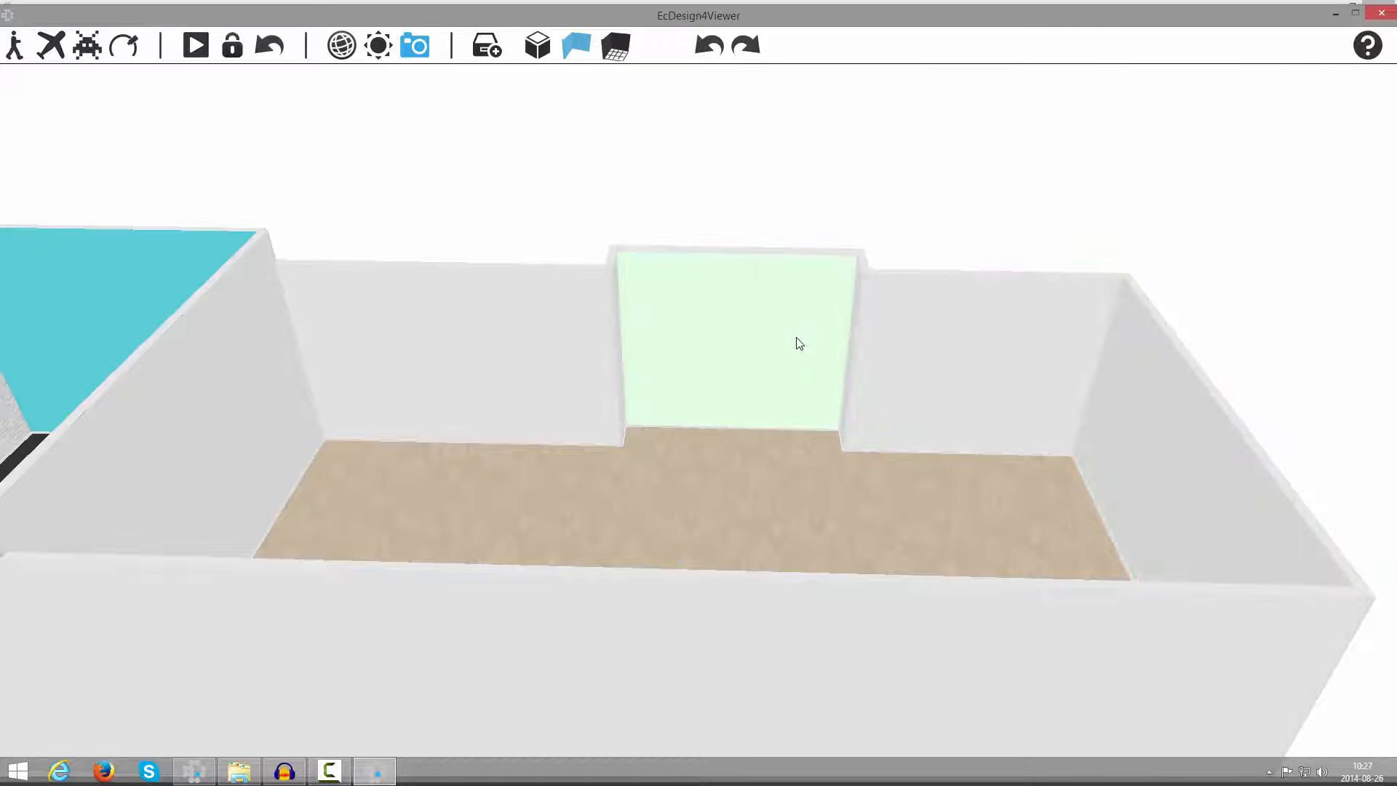
pyautogui.click(742, 337)
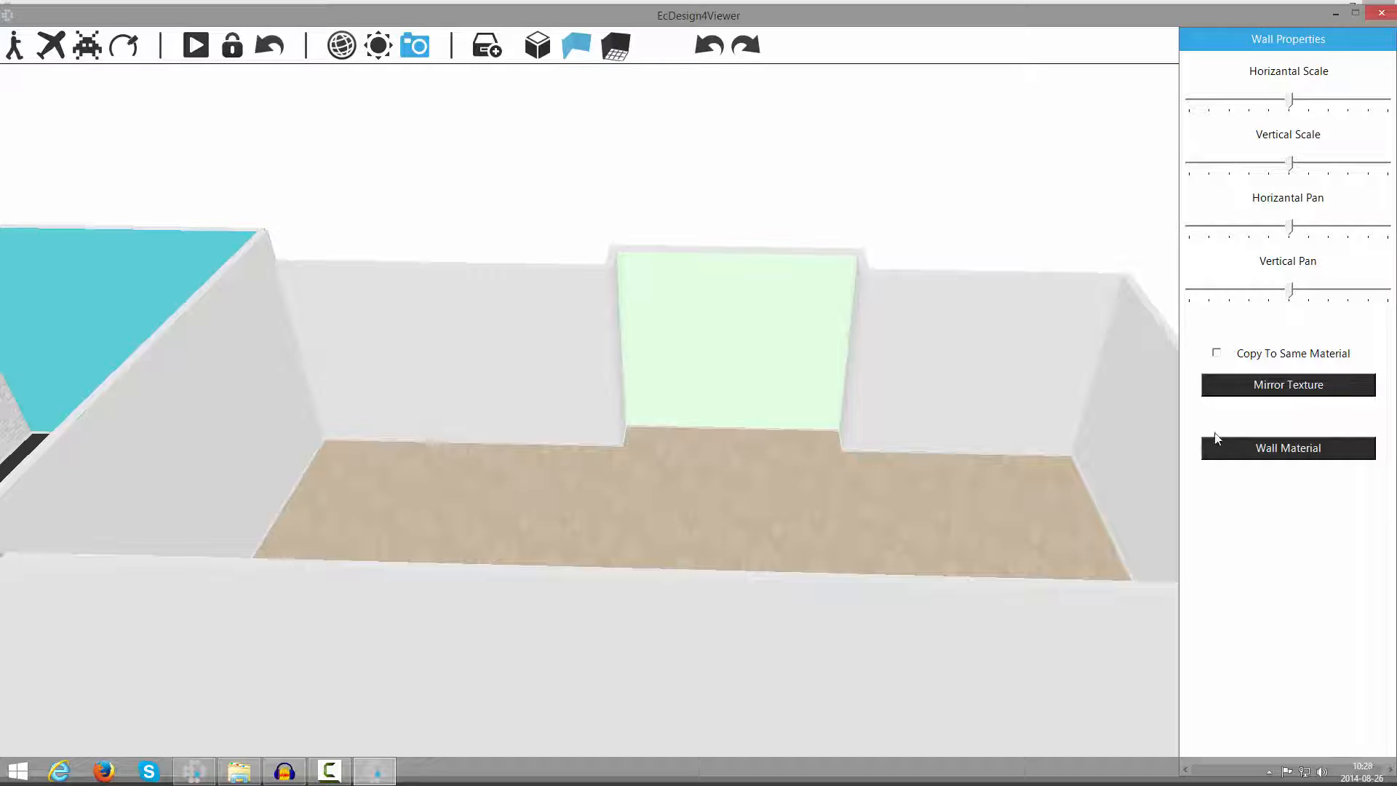
pyautogui.click(1288, 449)
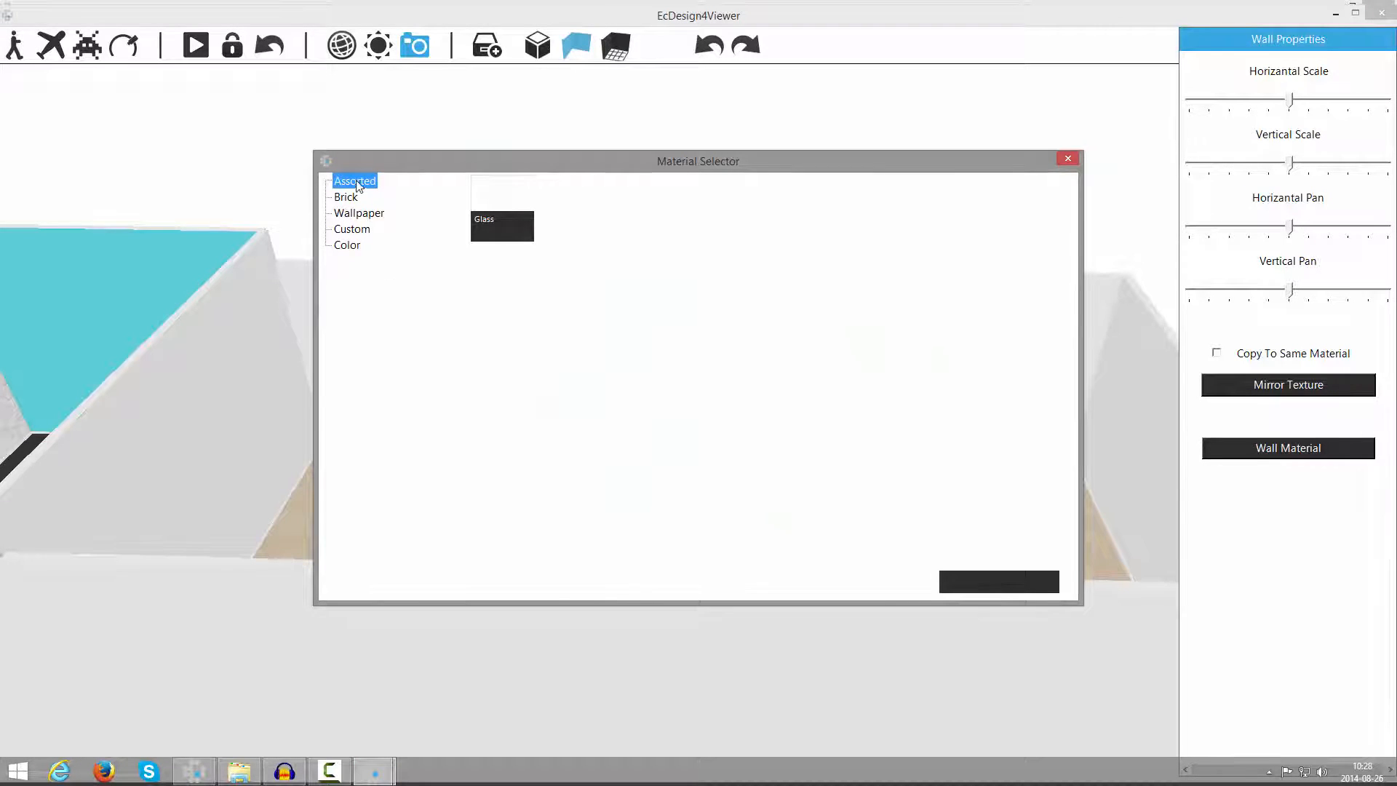
pyautogui.click(357, 230)
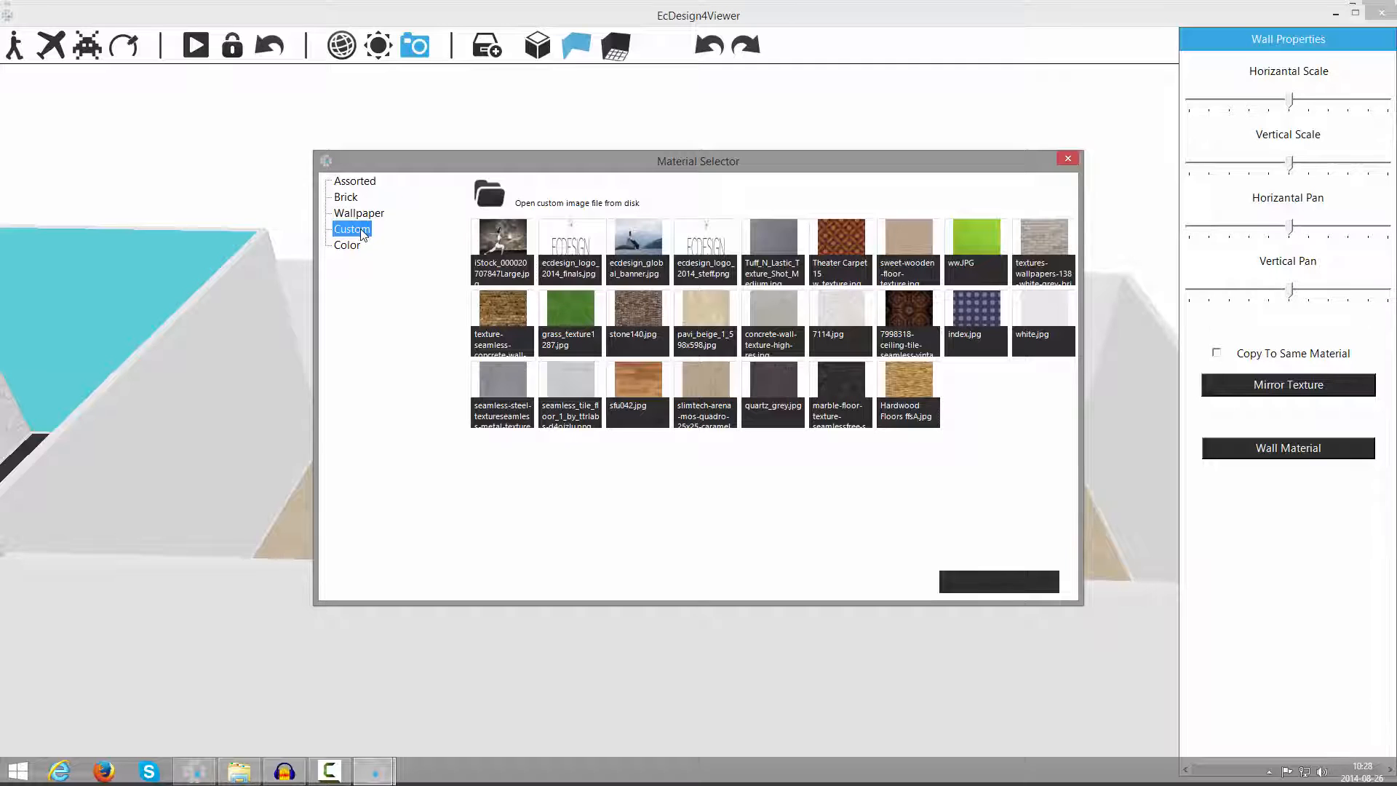
pyautogui.click(500, 239)
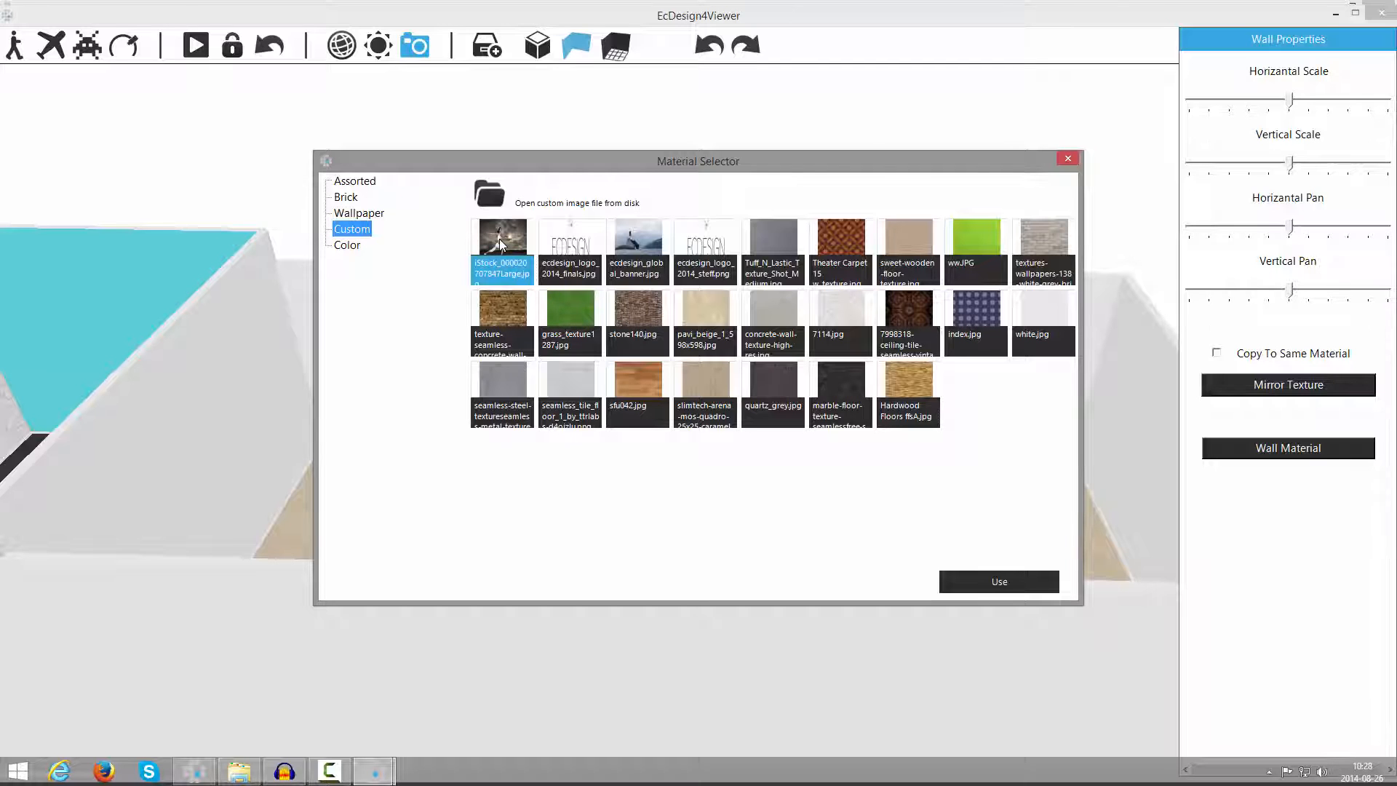
pyautogui.click(1011, 582)
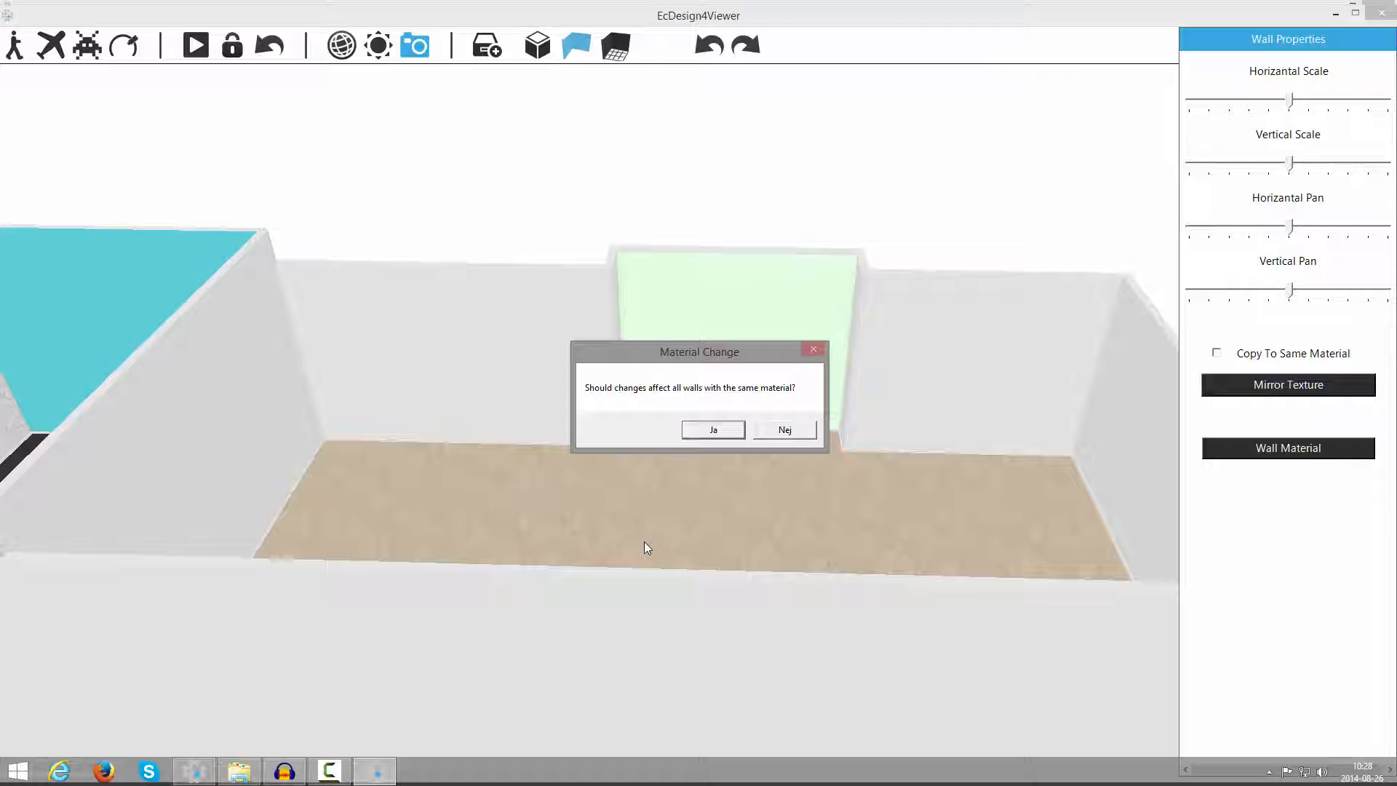
pyautogui.click(777, 430)
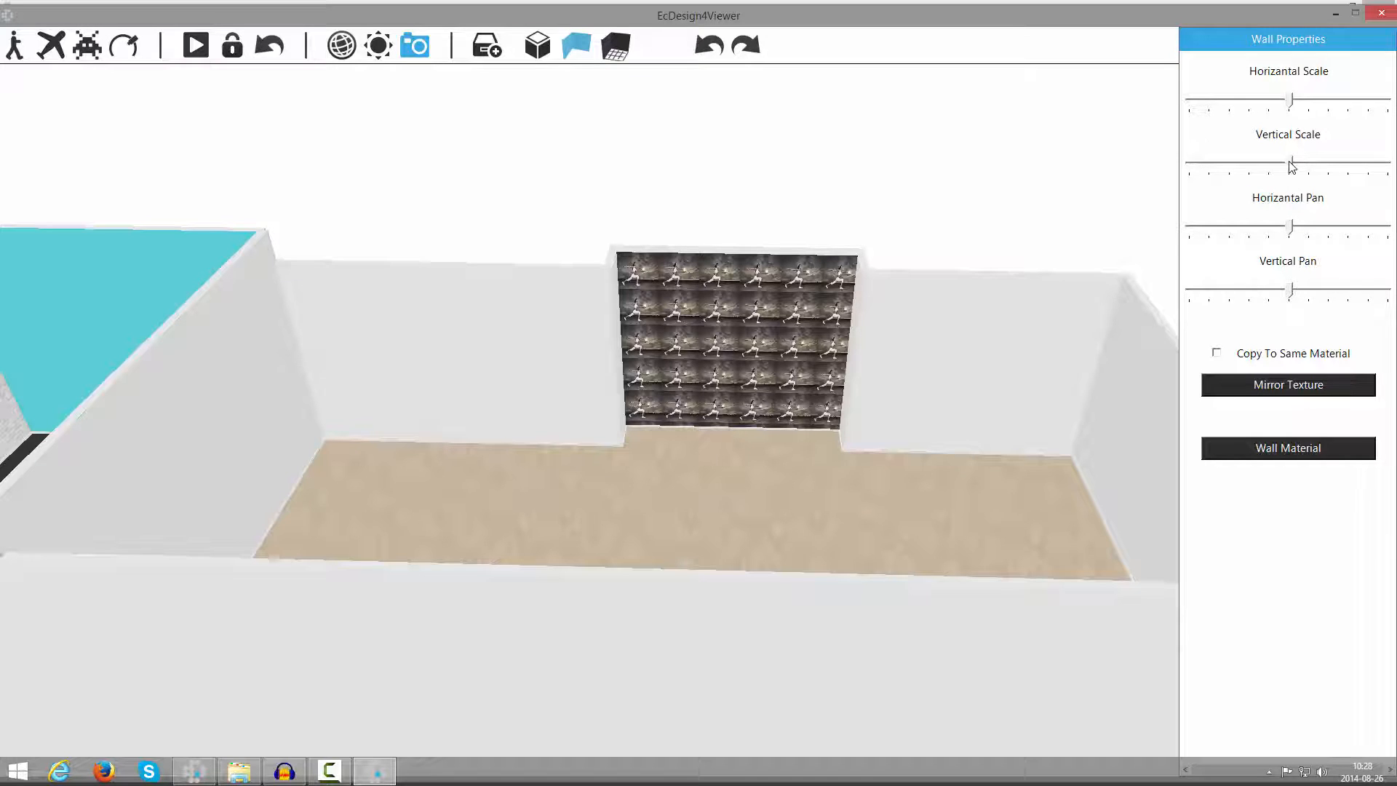
# Enlarge the custom image on the bay's wall in both directions until one copy fills it, and try mirroring it.
pyautogui.moveTo(1292, 166); pyautogui.dragTo(1211, 187)
pyautogui.moveTo(1290, 99); pyautogui.dragTo(1210, 127)
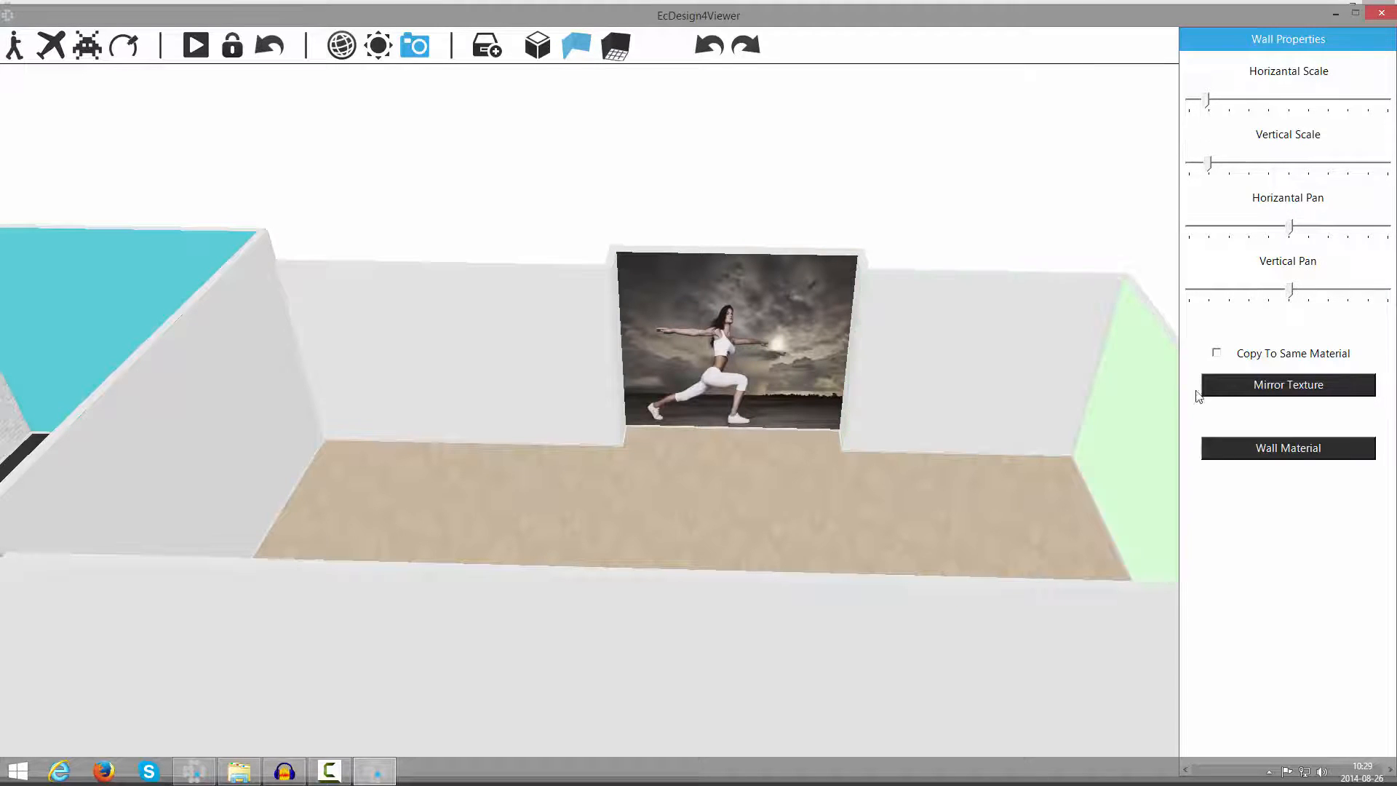
pyautogui.click(1281, 388)
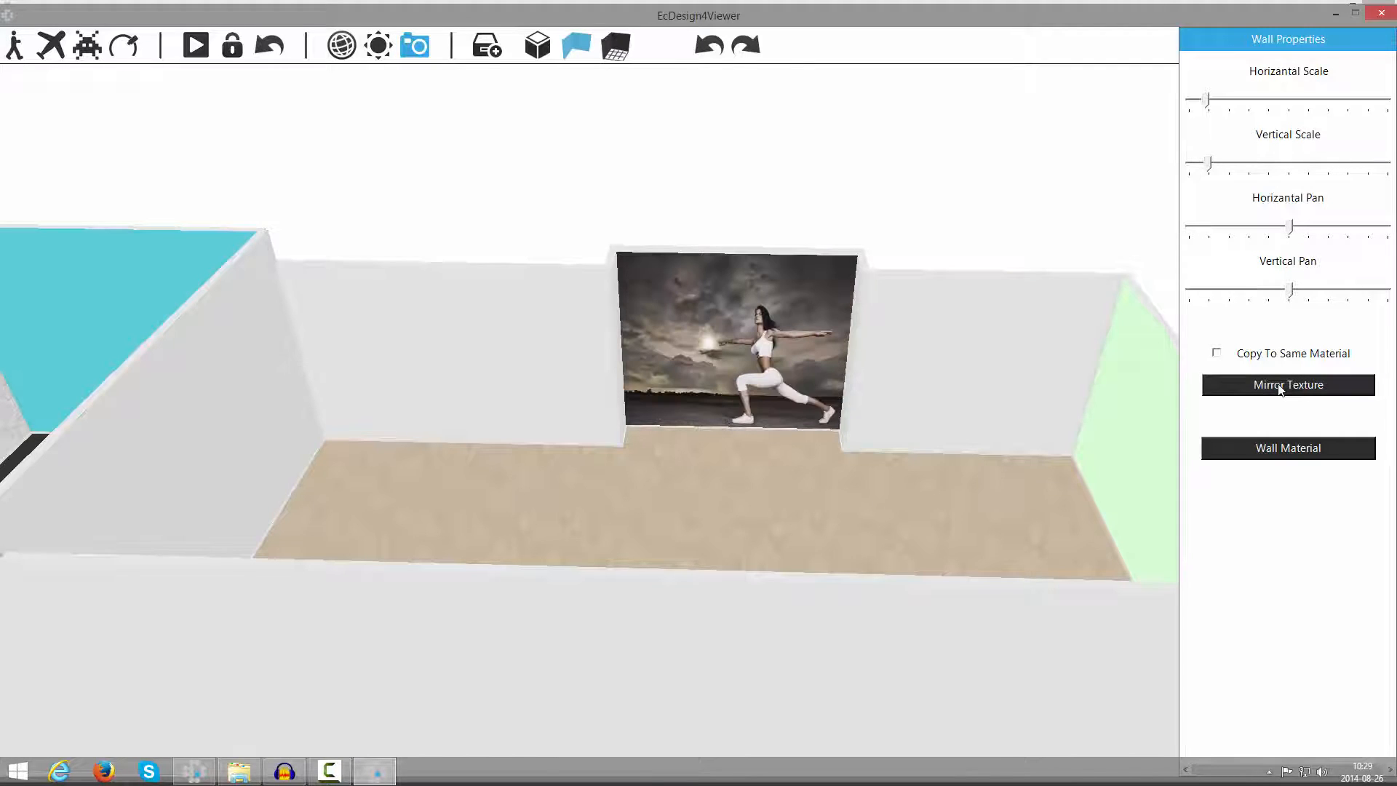
pyautogui.click(1281, 388)
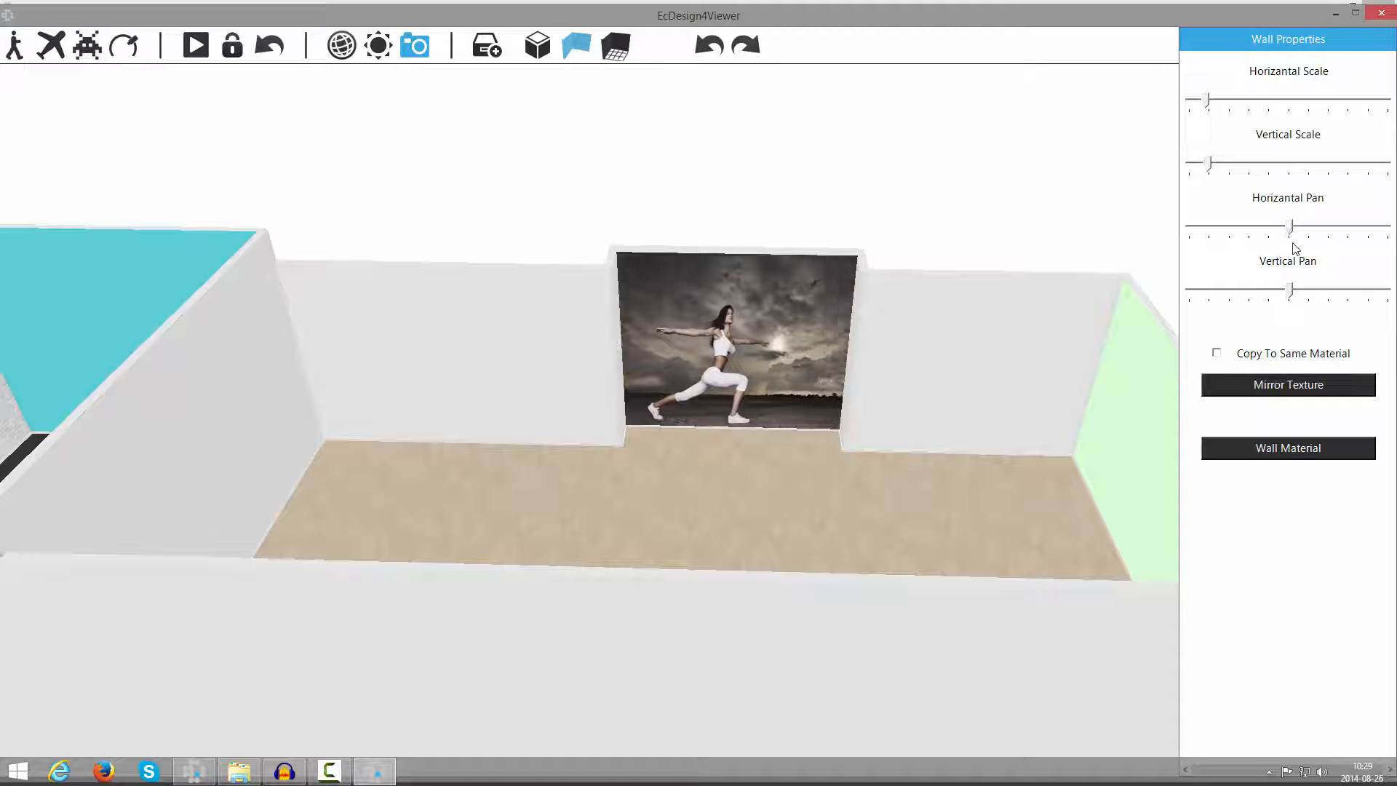
pyautogui.moveTo(1291, 291); pyautogui.dragTo(1291, 294)
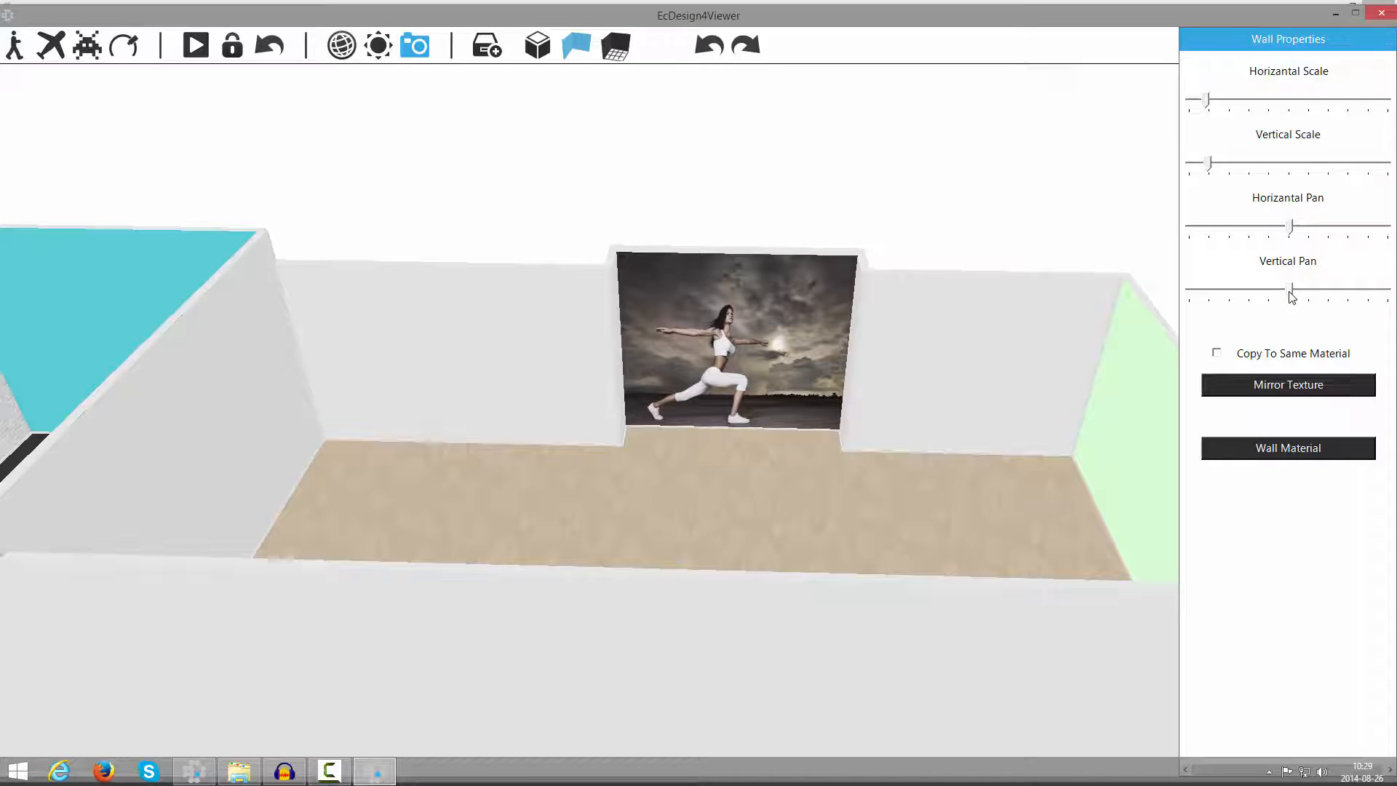
pyautogui.click(1023, 173)
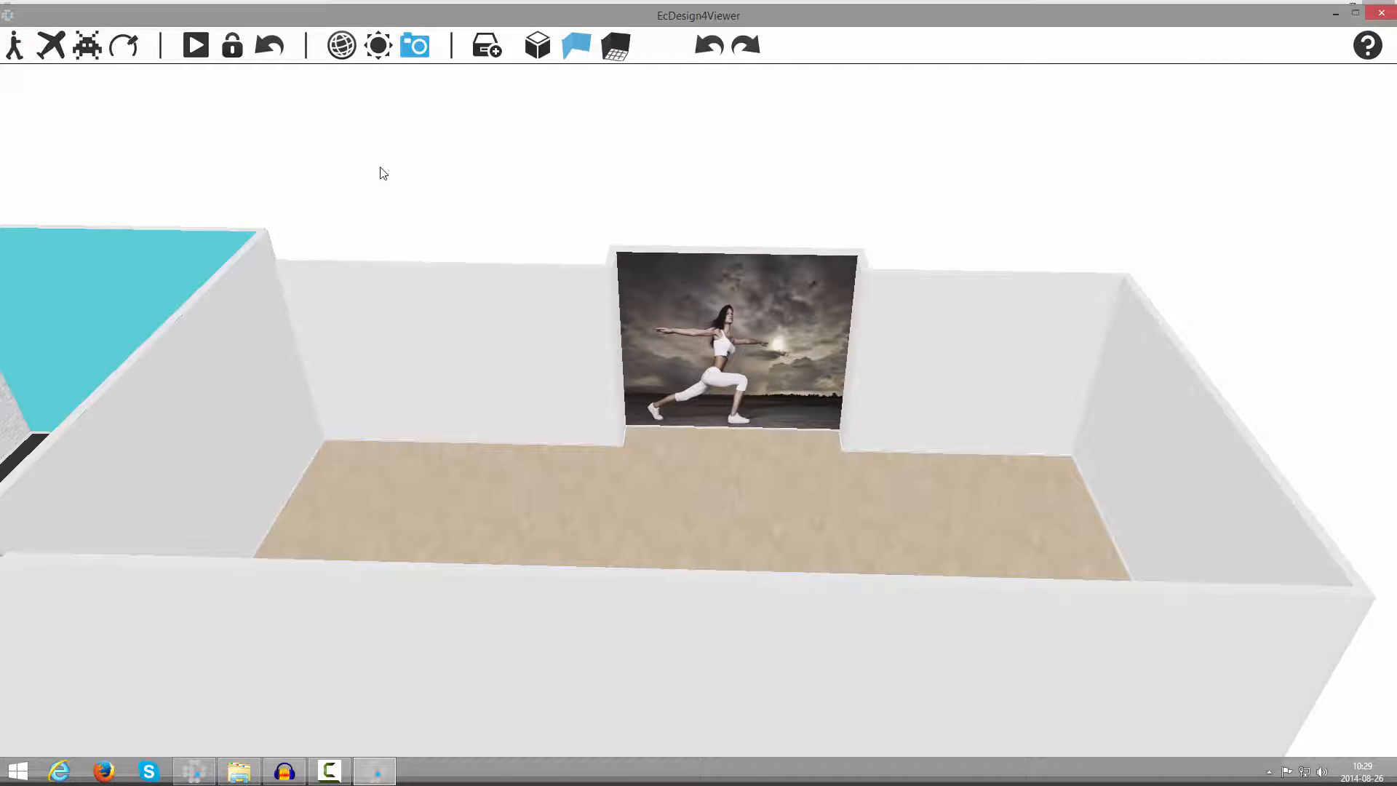
# Enlarge the brick texture horizontally and vertically on the inside of the smaller room's outer wall opposite the shared wall.
pyautogui.moveTo(416, 173); pyautogui.dragTo(291, 182, button='middle')
pyautogui.moveTo(699, 393); pyautogui.dragTo(568, 378, button='middle')
pyautogui.press('w')
pyautogui.press('w')
pyautogui.press('a')
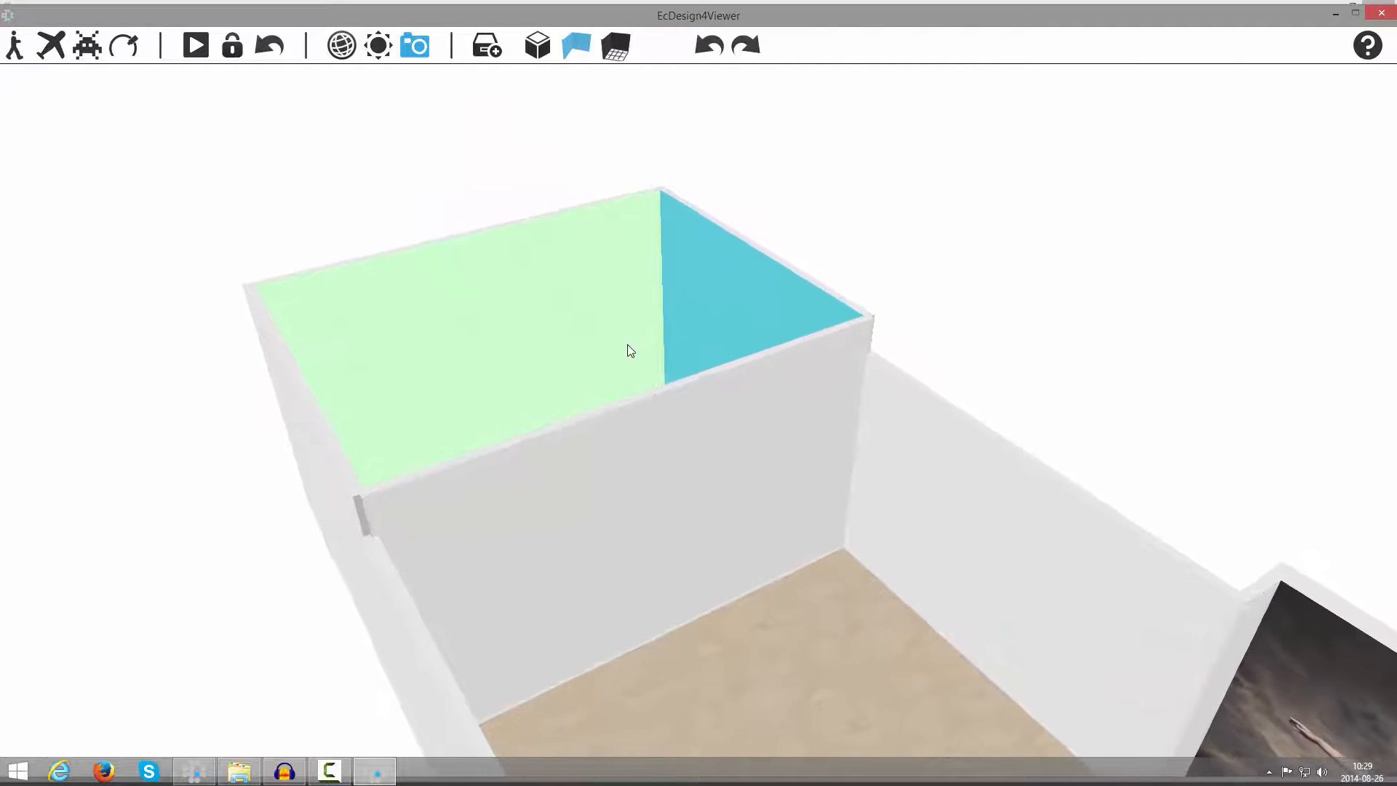
pyautogui.click(609, 347)
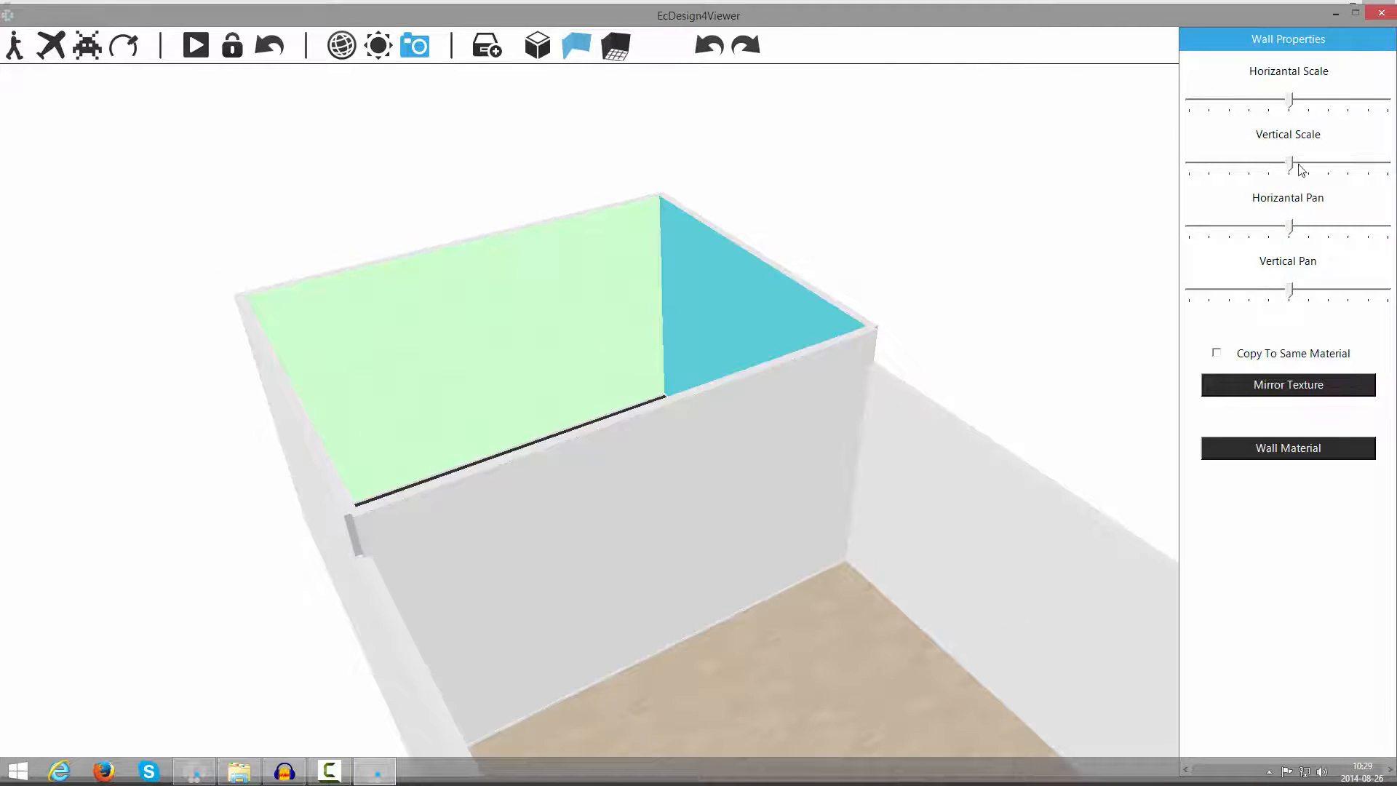
pyautogui.moveTo(1290, 172); pyautogui.dragTo(1248, 181)
pyautogui.moveTo(1293, 105); pyautogui.dragTo(1258, 117)
pyautogui.click(1049, 167)
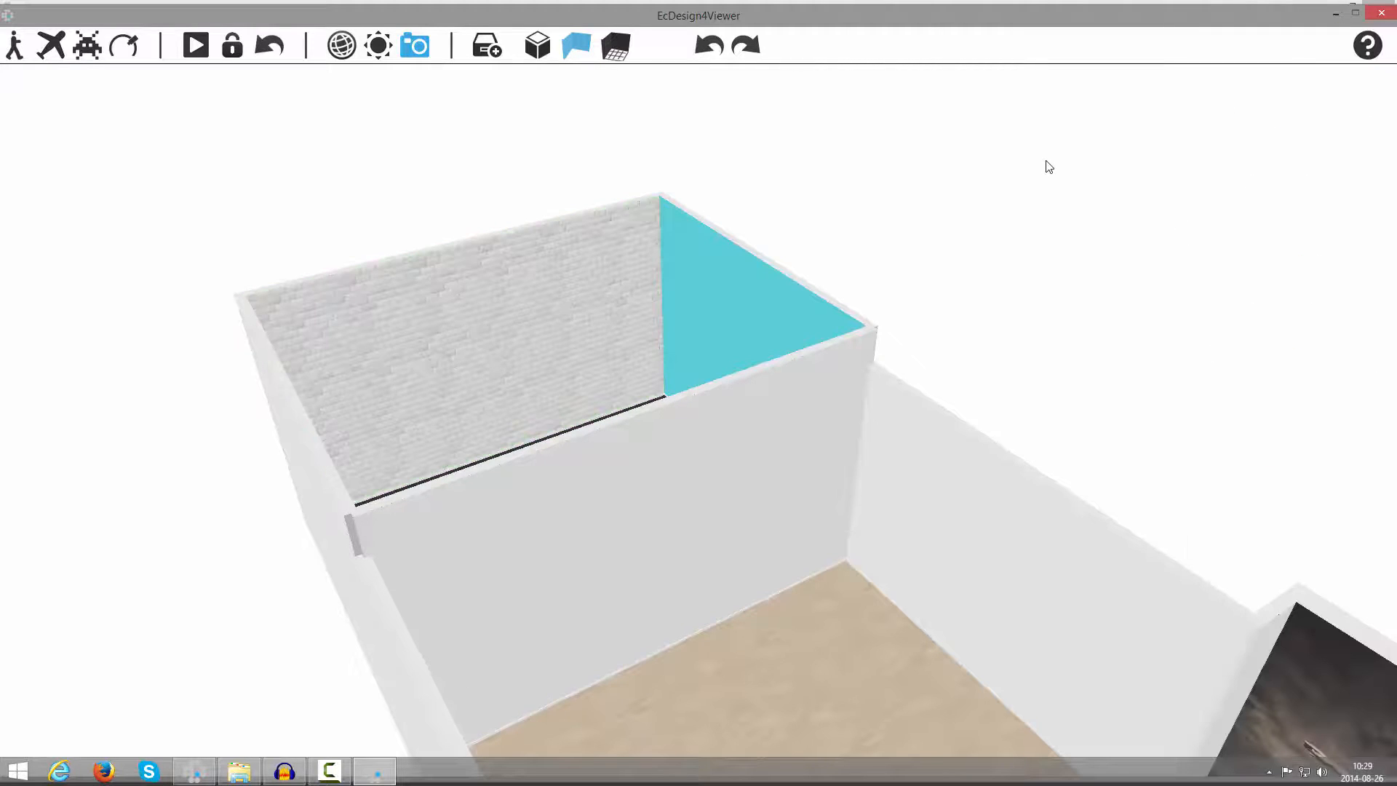
# Adjust the scale of the larger room's floor texture in floor editing mode, leaving its rotation at the minimum.
pyautogui.moveTo(884, 289); pyautogui.dragTo(920, 342, button='middle')
pyautogui.scroll(-5, 939, 362)
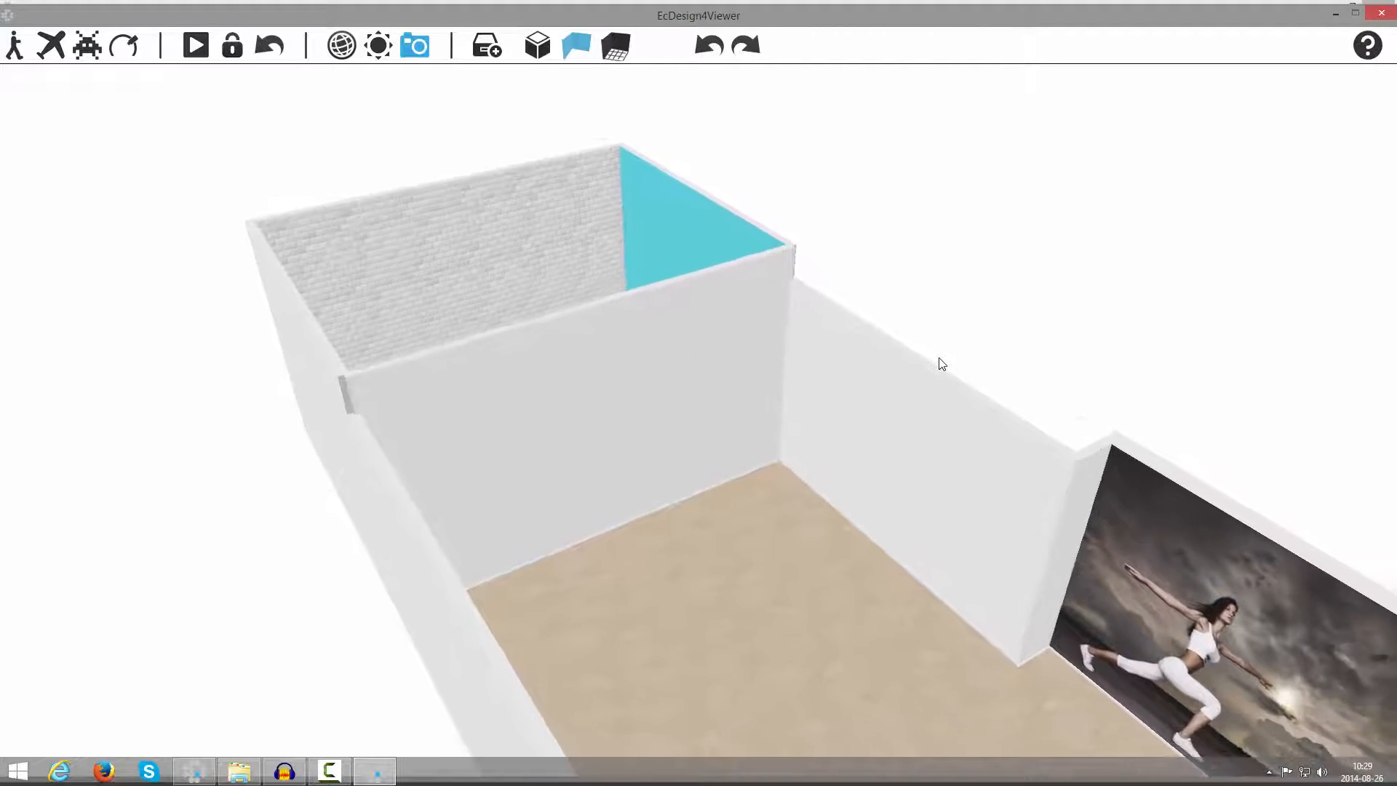
pyautogui.moveTo(862, 463); pyautogui.dragTo(704, 408, button='right')
pyautogui.press('d')
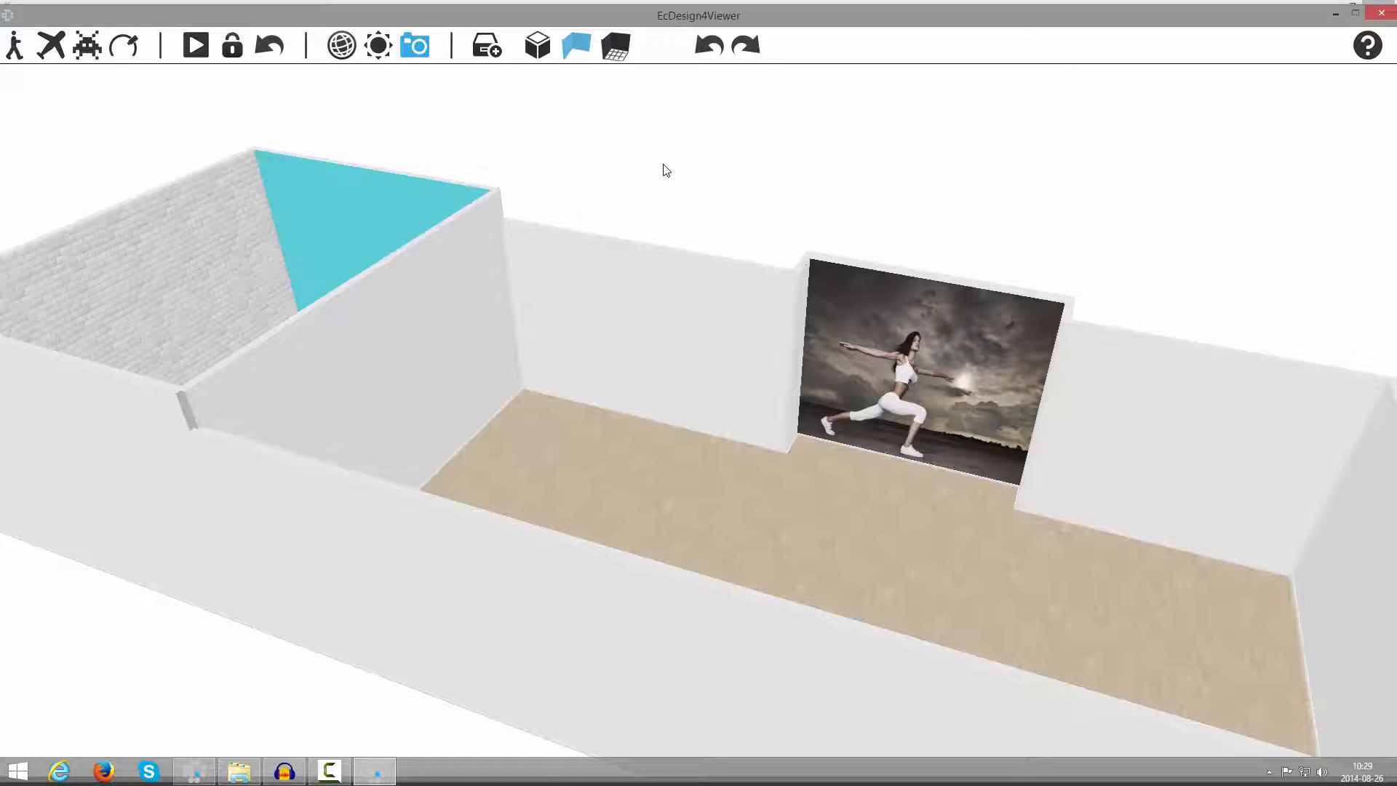
pyautogui.click(614, 50)
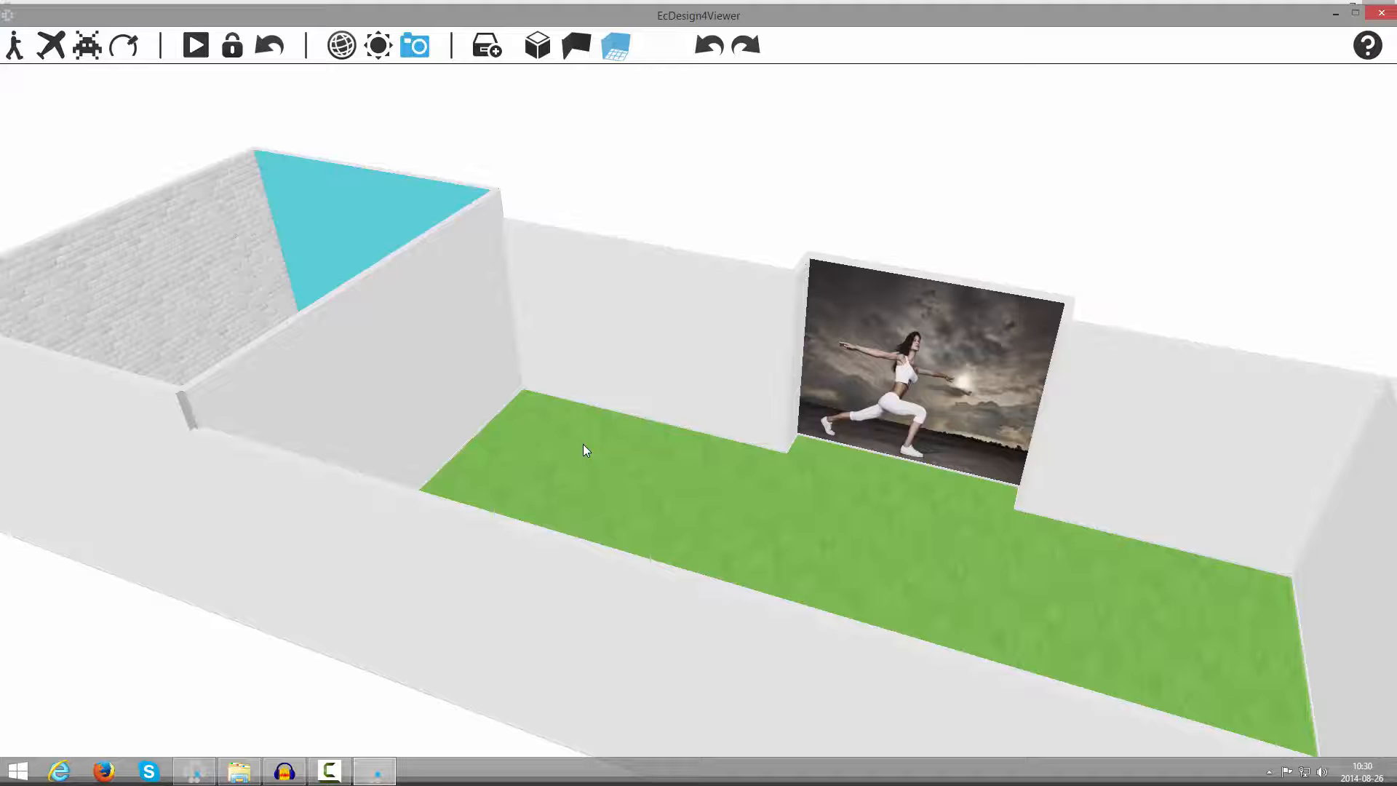
pyautogui.click(584, 444)
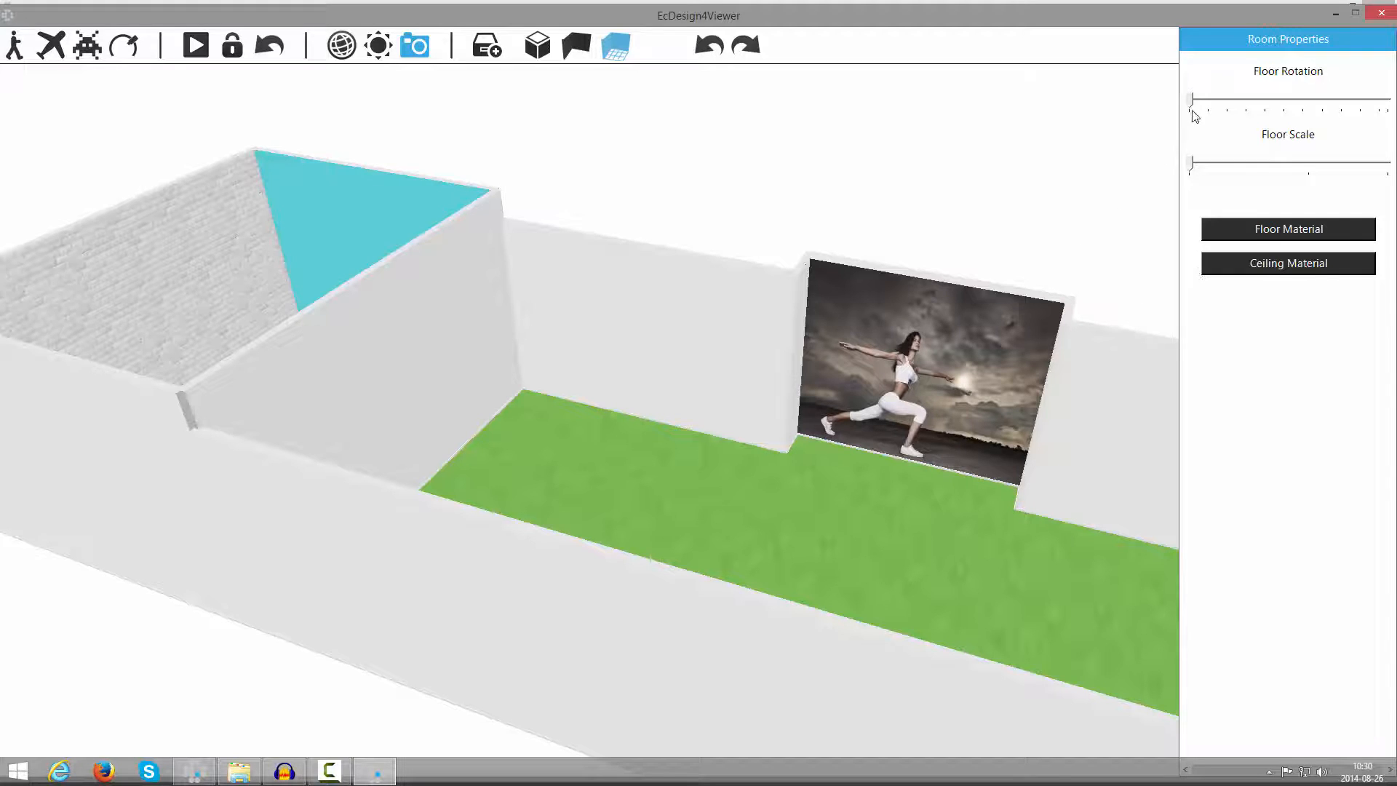
pyautogui.moveTo(1192, 108)
pyautogui.mouseDown()
pyautogui.moveTo(1215, 109)
pyautogui.moveTo(1191, 110)
pyautogui.mouseUp()
pyautogui.moveTo(1194, 167); pyautogui.dragTo(1276, 171)
pyautogui.click(1046, 211)
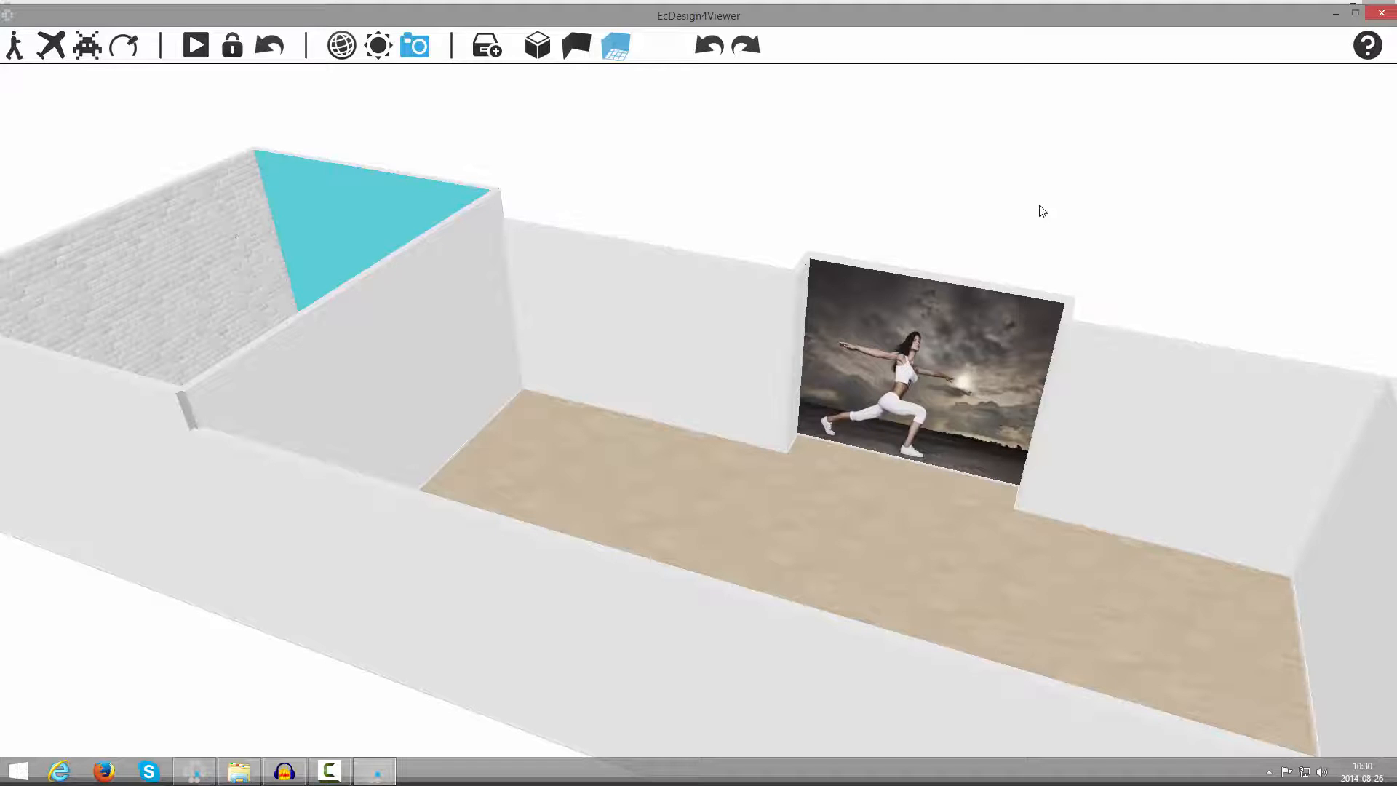
# Close the 3D view and return to the larger room in the 2D floor plan.
pyautogui.click(1382, 15)
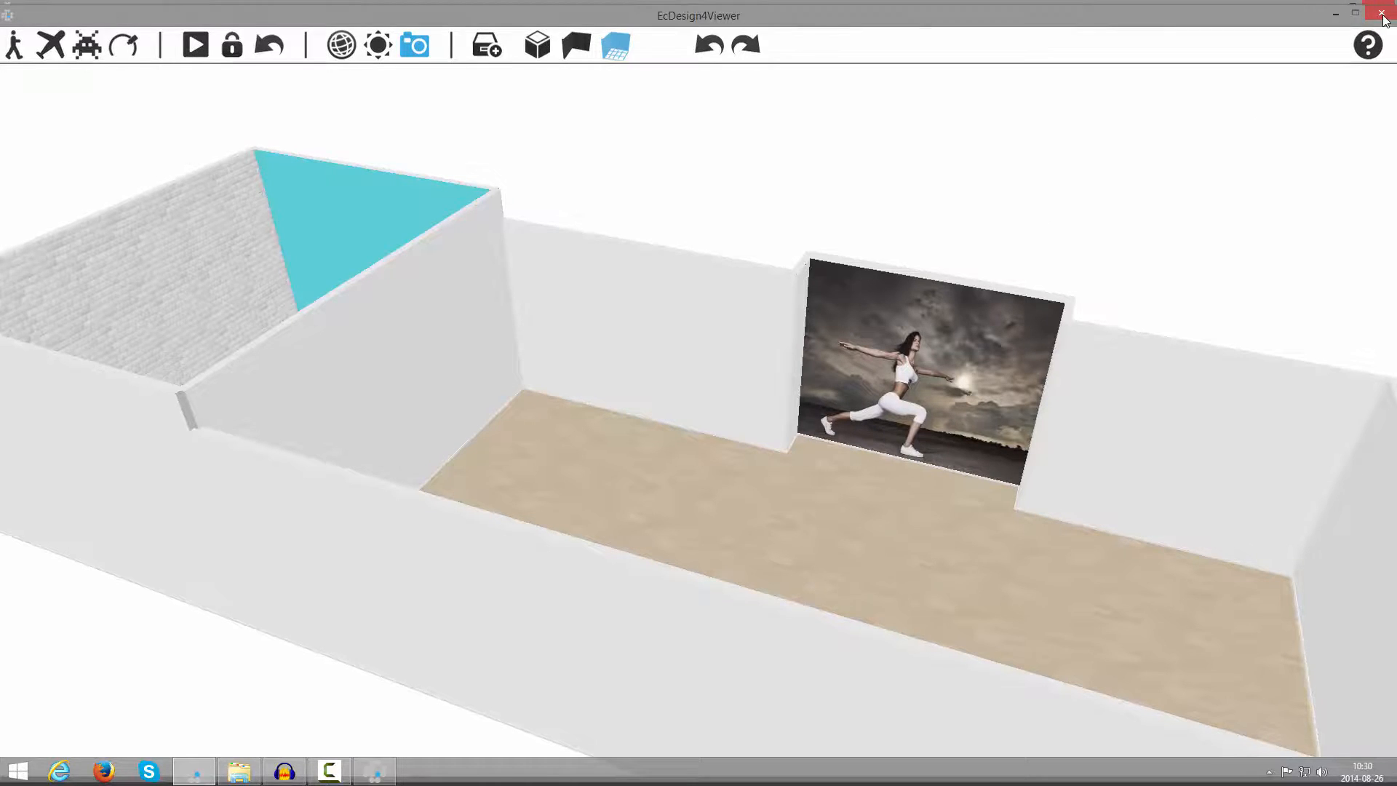
pyautogui.moveTo(426, 443); pyautogui.dragTo(761, 445, button='middle')
pyautogui.scroll(-4, 760, 443)
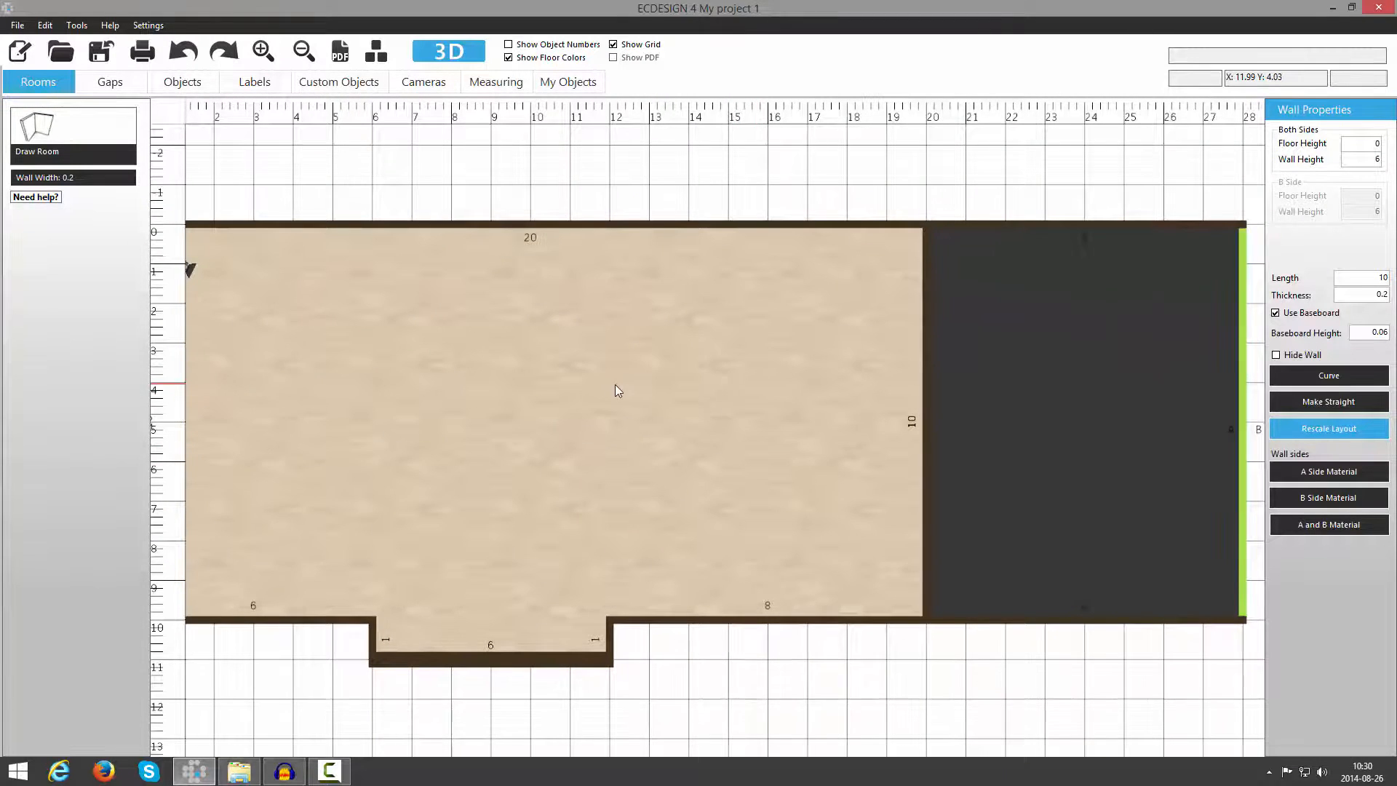
pyautogui.moveTo(662, 388); pyautogui.dragTo(711, 393, button='middle')
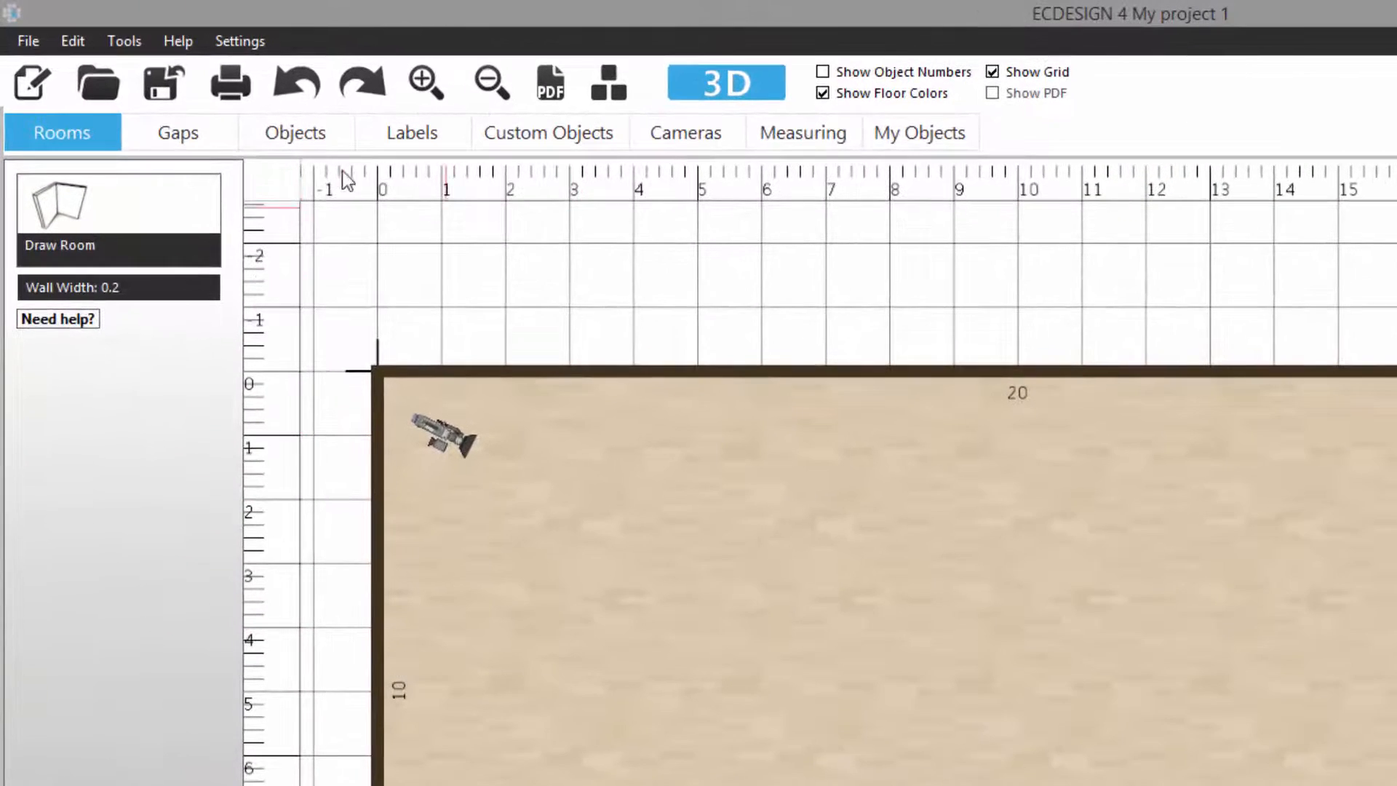
# Place a Window 1 (horizontal) in the larger room's wall opposite the bay, about 5.7 from the outer corner.
pyautogui.click(201, 142)
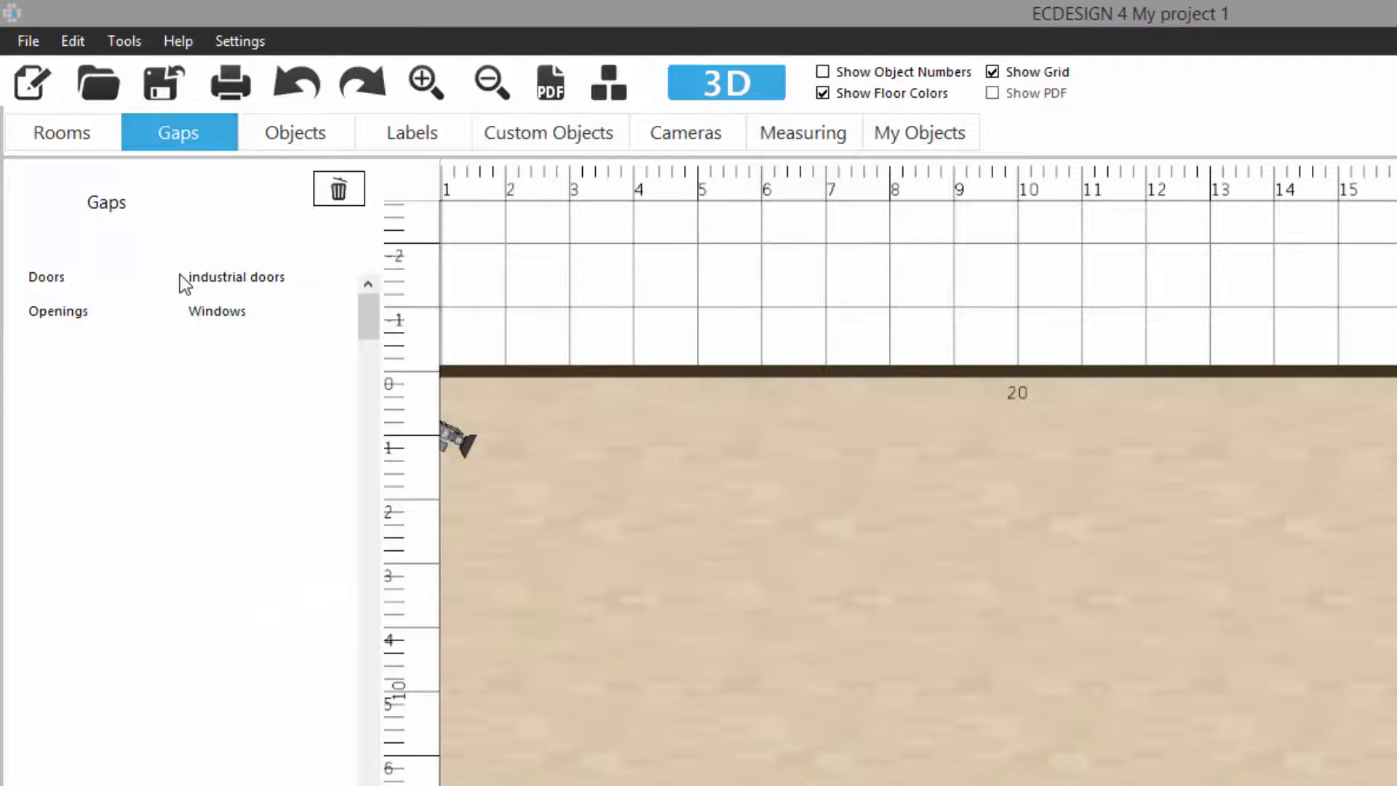
pyautogui.click(218, 310)
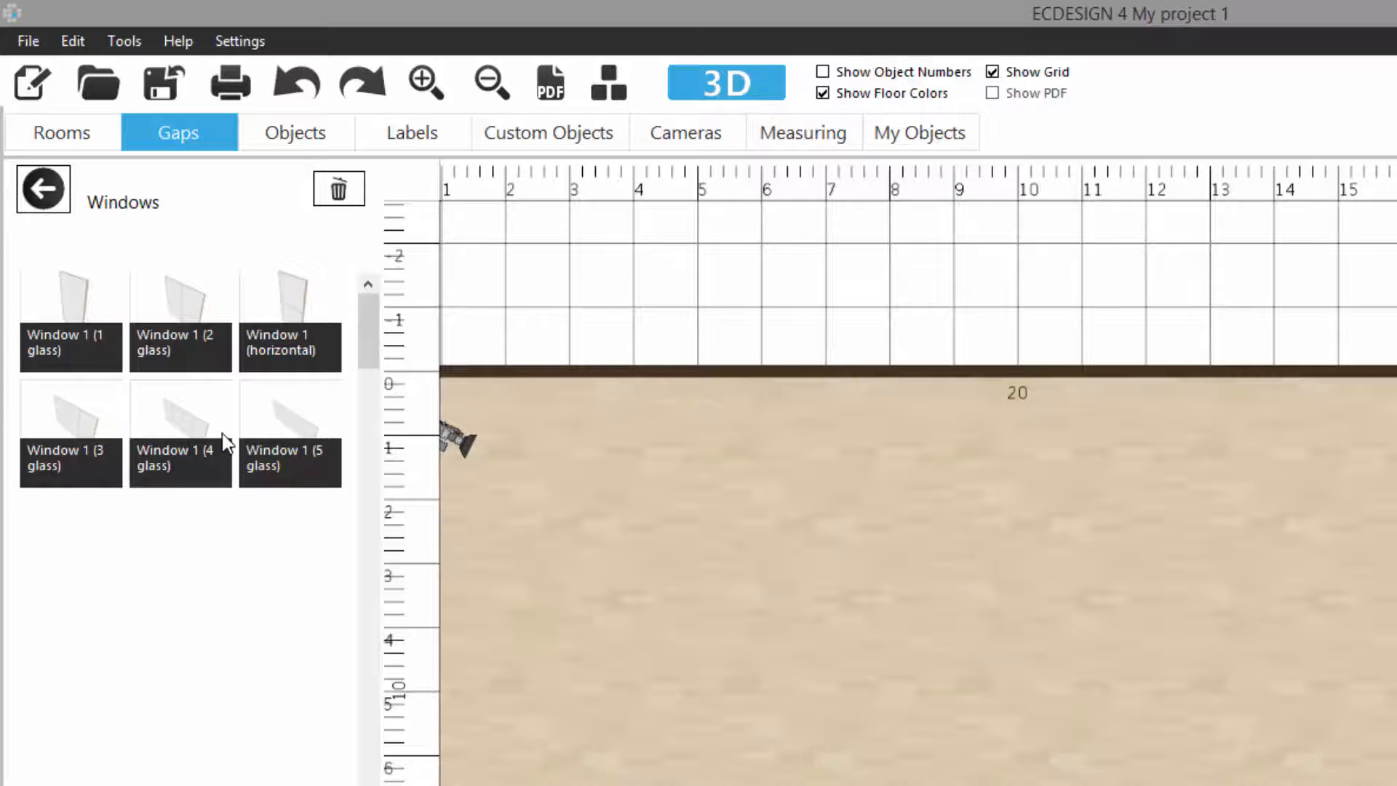
pyautogui.click(294, 297)
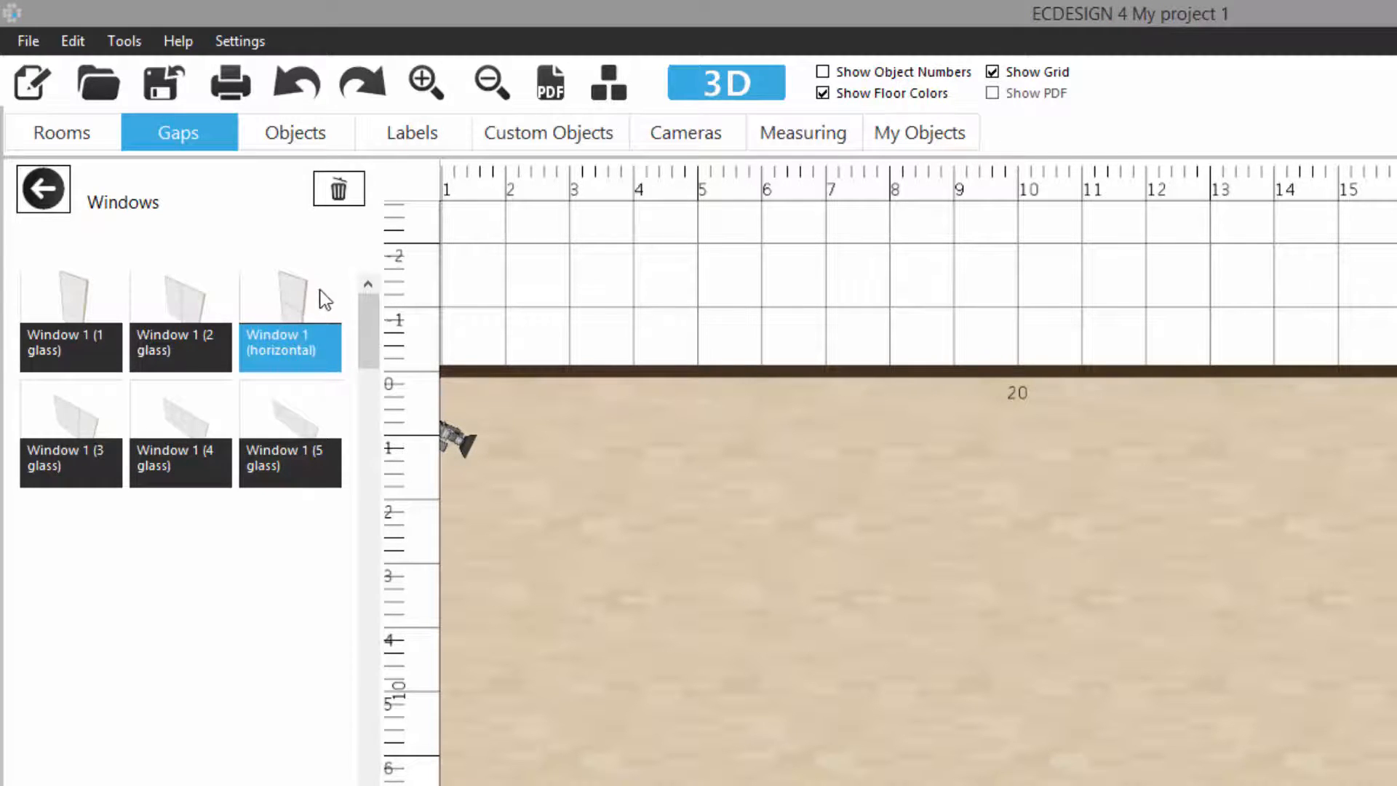
pyautogui.click(867, 373)
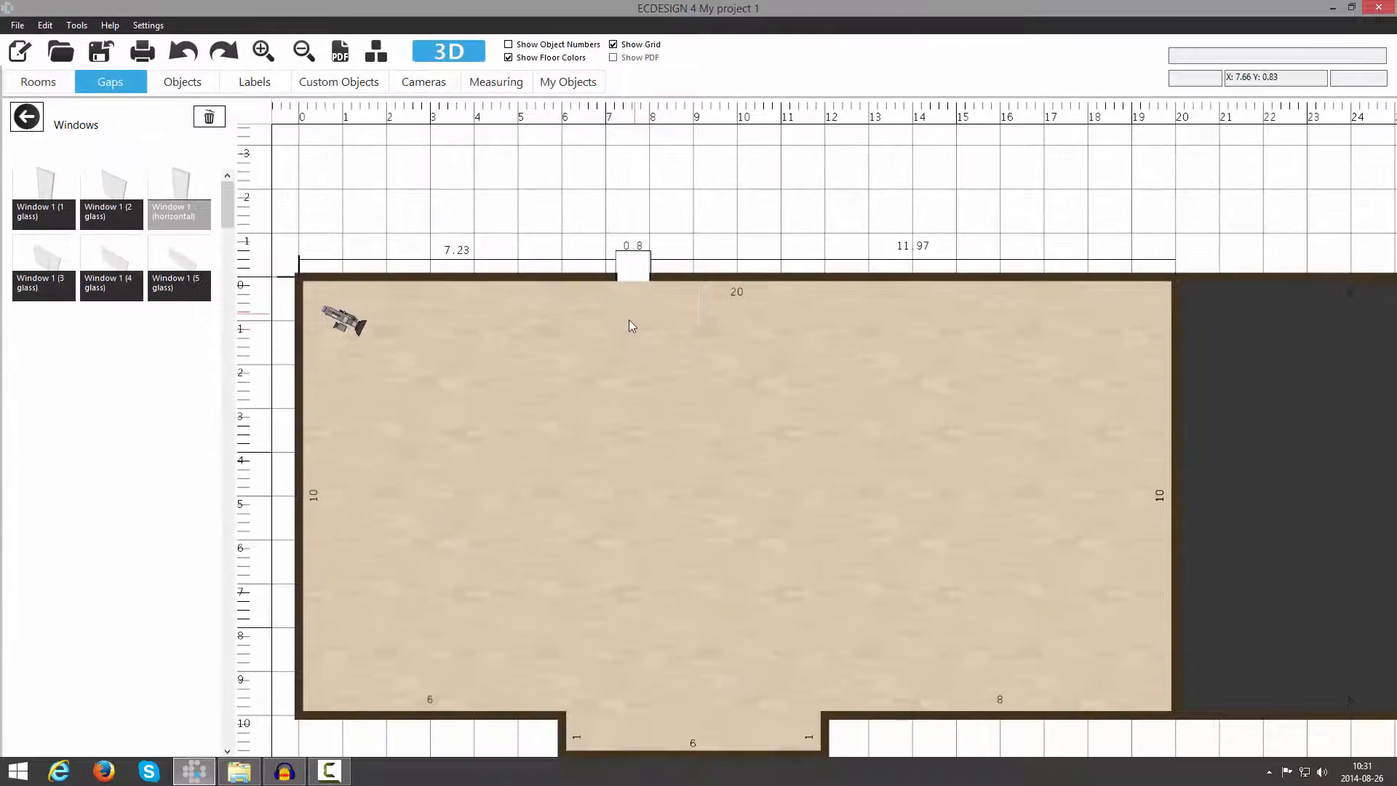
pyautogui.moveTo(655, 322); pyautogui.dragTo(620, 270)
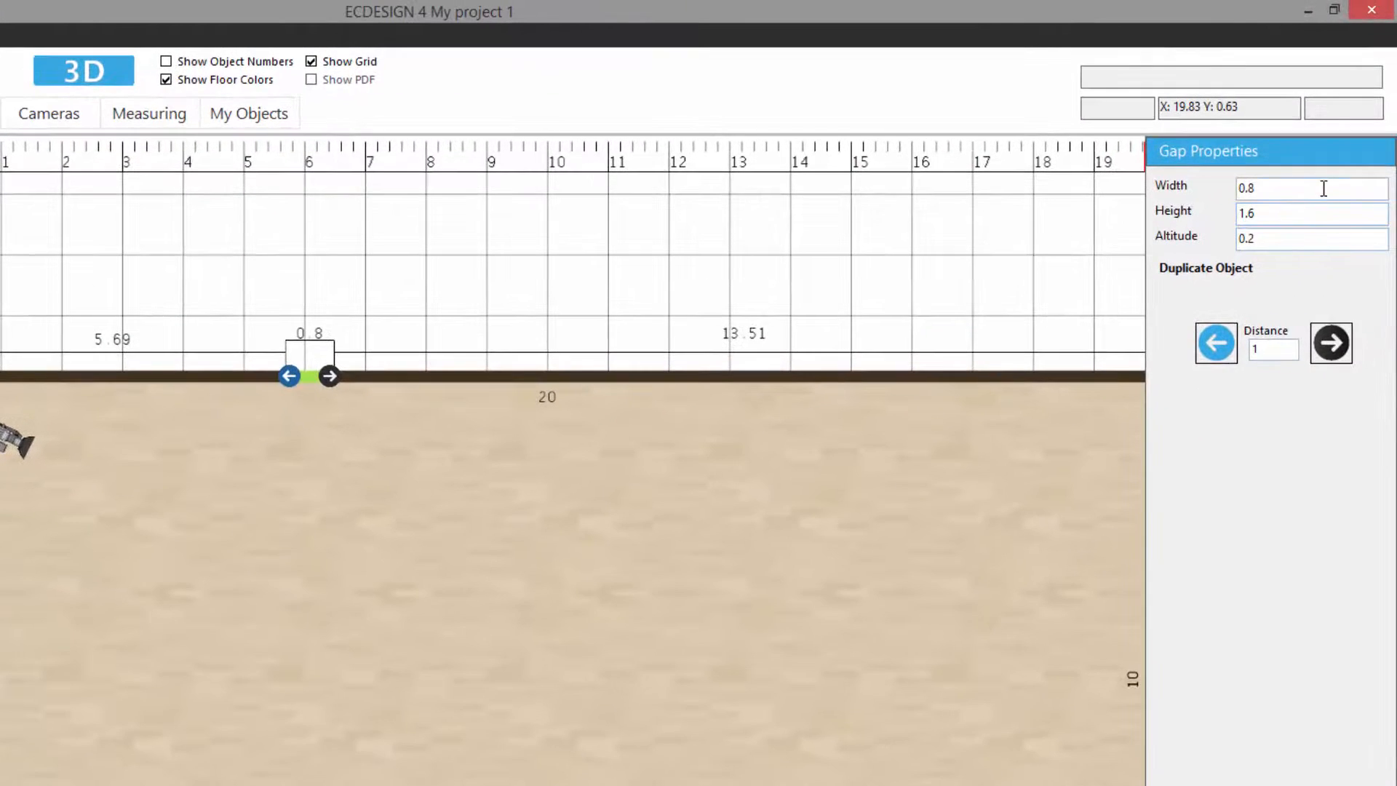
# Set the new window's width to 4 and its height to 4, keeping the altitude at 0.2.
pyautogui.moveTo(1323, 188); pyautogui.dragTo(1223, 196)
pyautogui.write('4')
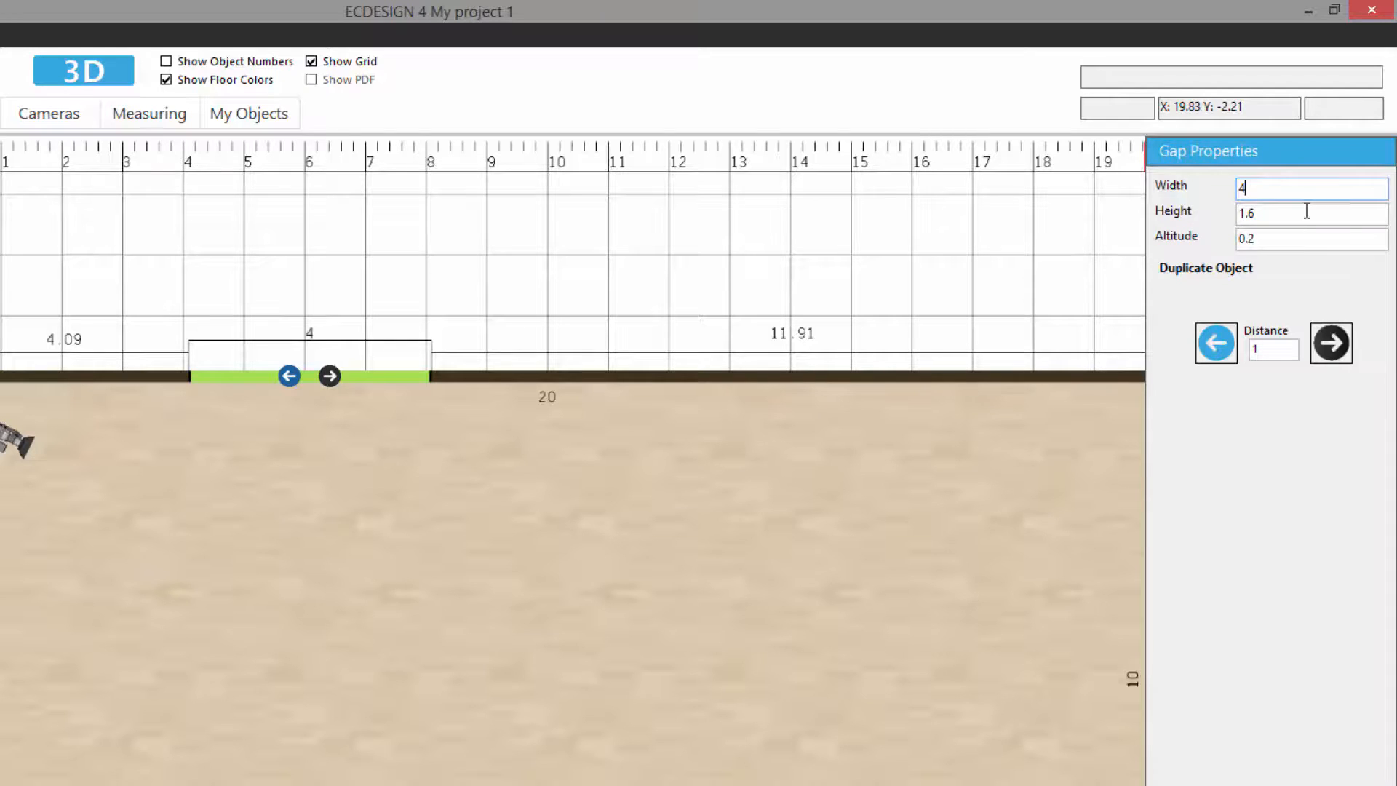
pyautogui.moveTo(1279, 218); pyautogui.dragTo(1208, 226)
pyautogui.write('4')
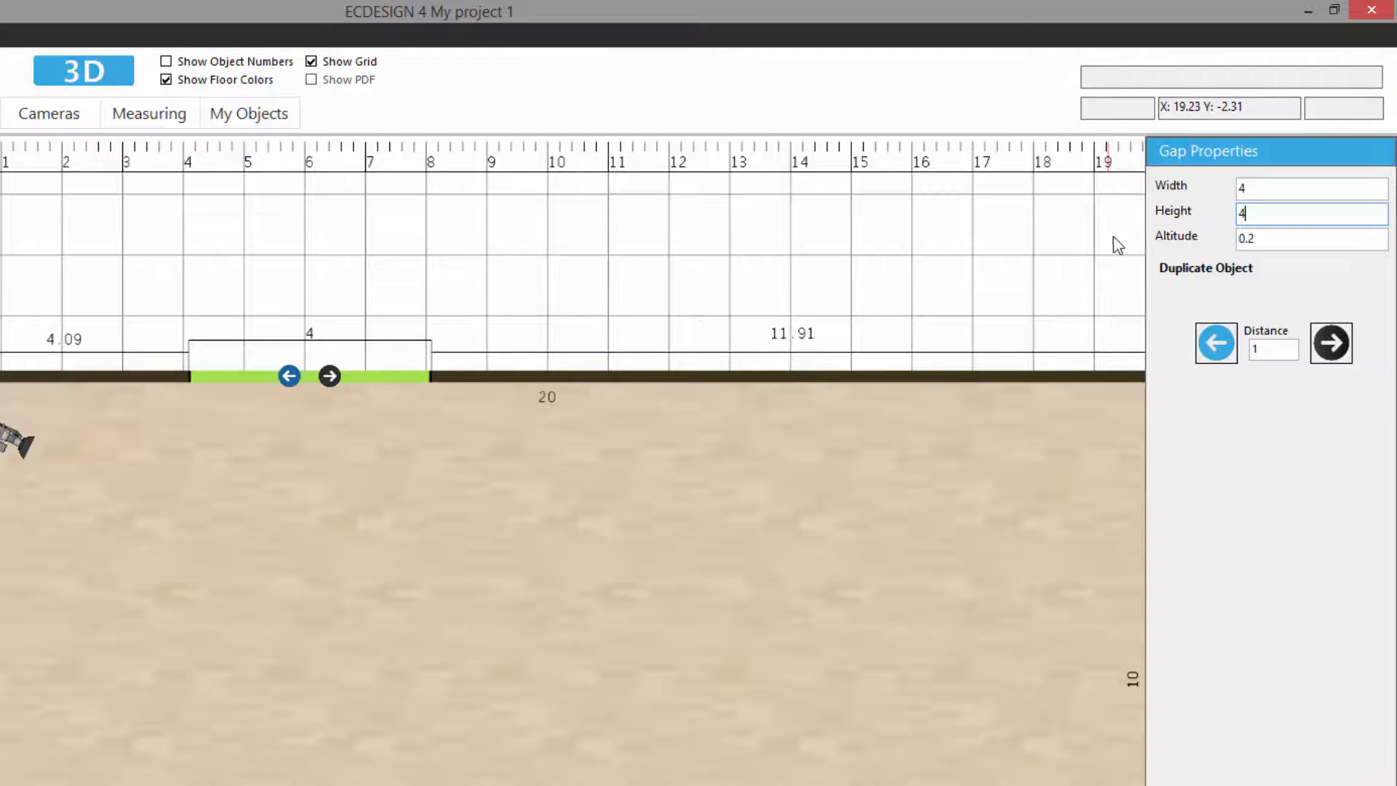
pyautogui.moveTo(1280, 240); pyautogui.dragTo(1210, 246)
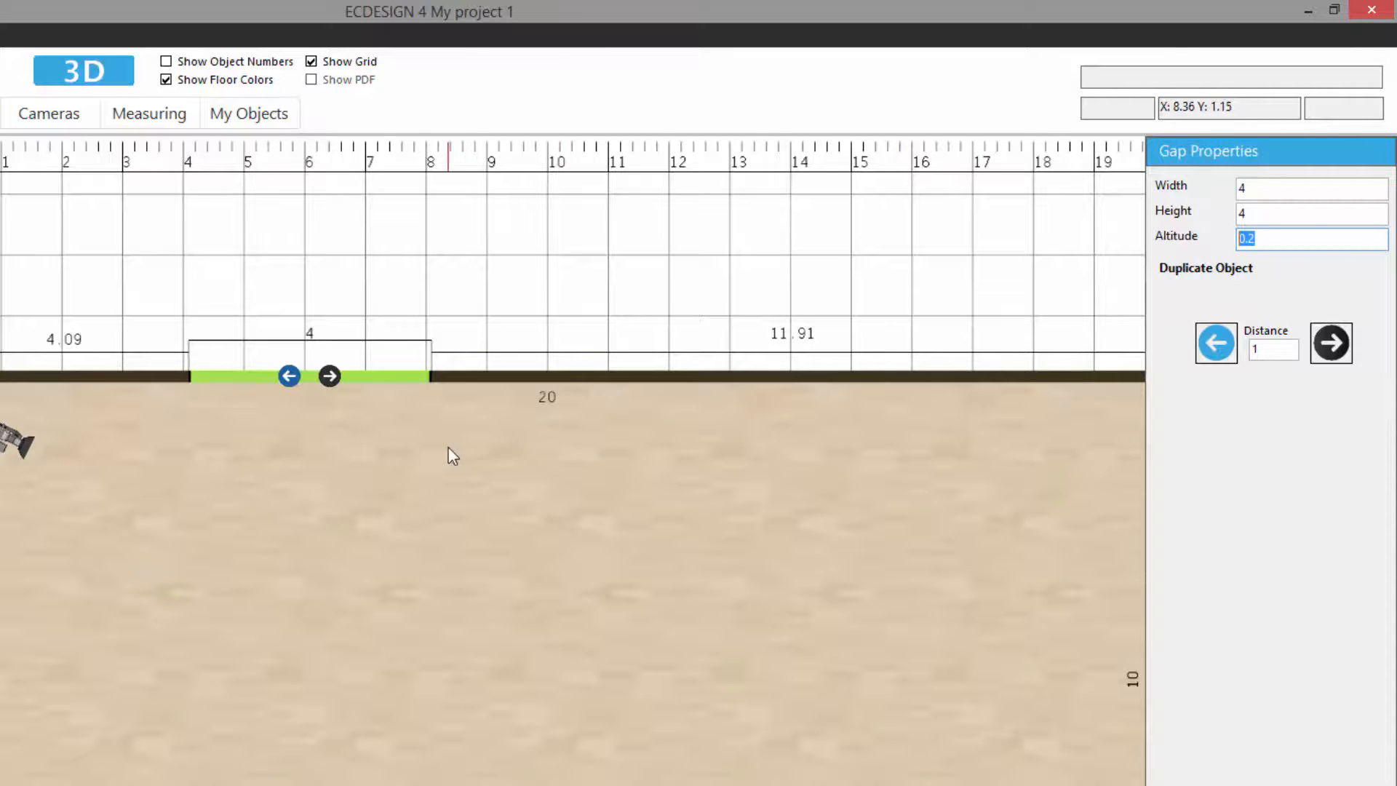
# Move the window along its wall until it sits about 0.7 from the larger room's outer corner.
pyautogui.scroll(2, 446, 455)
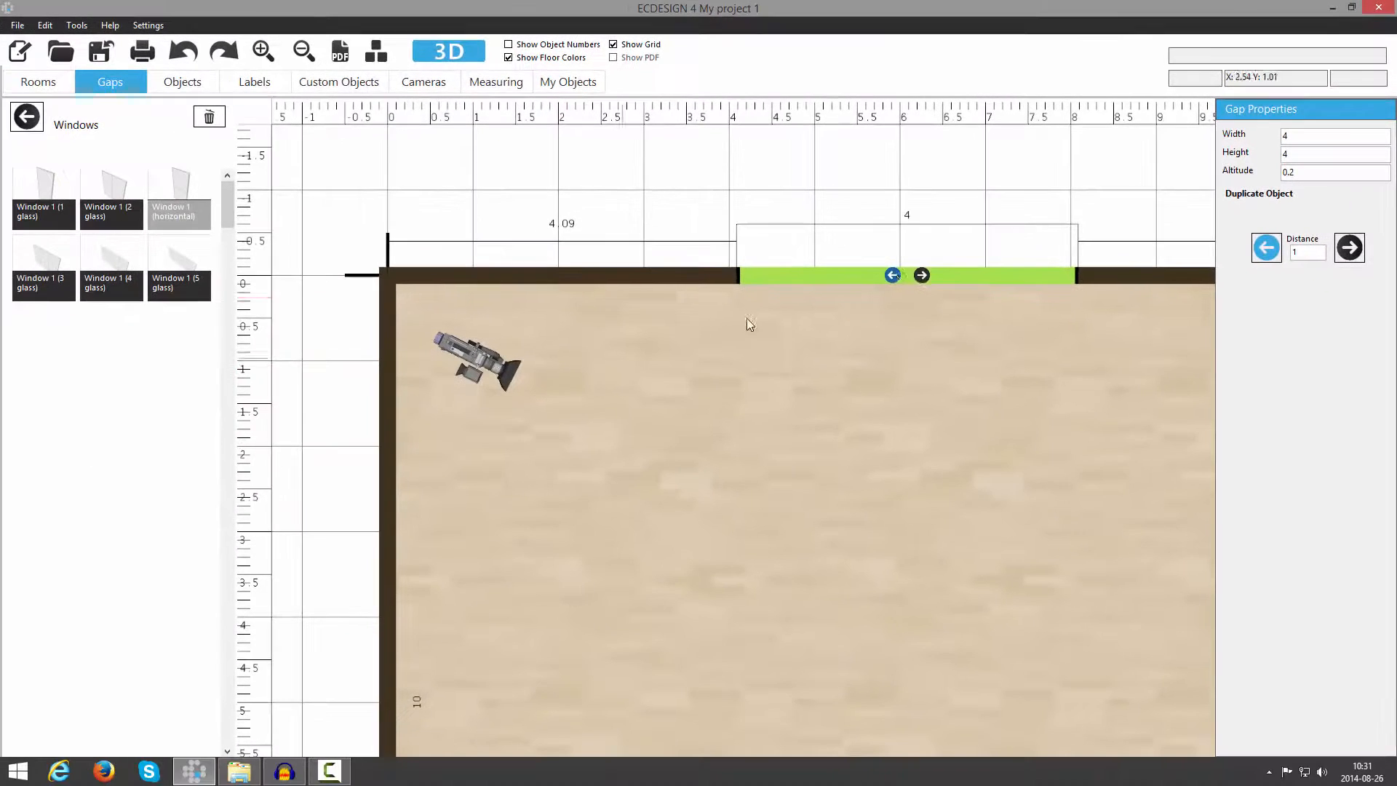
pyautogui.moveTo(906, 274); pyautogui.dragTo(612, 292)
pyautogui.scroll(2, 610, 294)
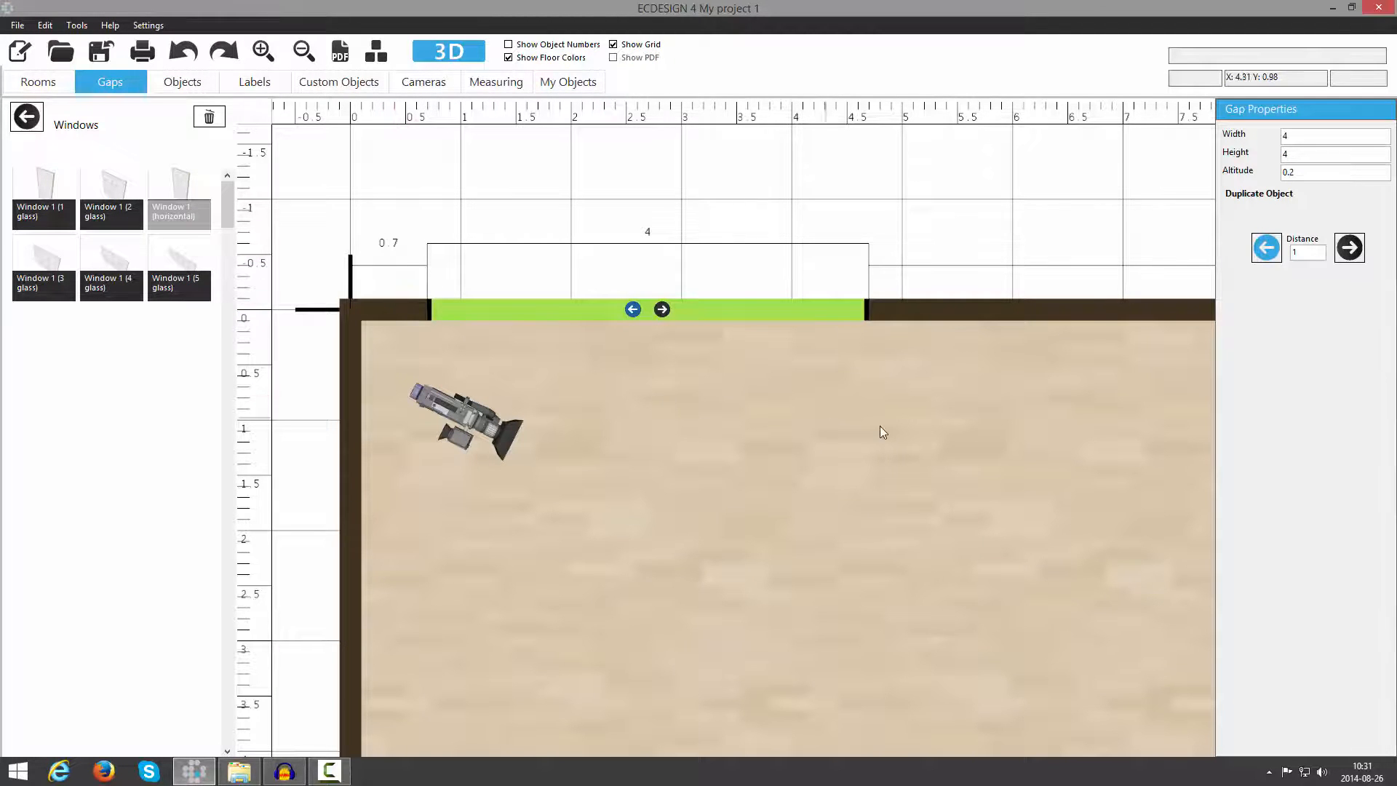
# Duplicate the window three times along the wall towards the smaller room, with a distance of 0.3 between the windows.
pyautogui.scroll(-2, 833, 428)
pyautogui.scroll(-4, 831, 425)
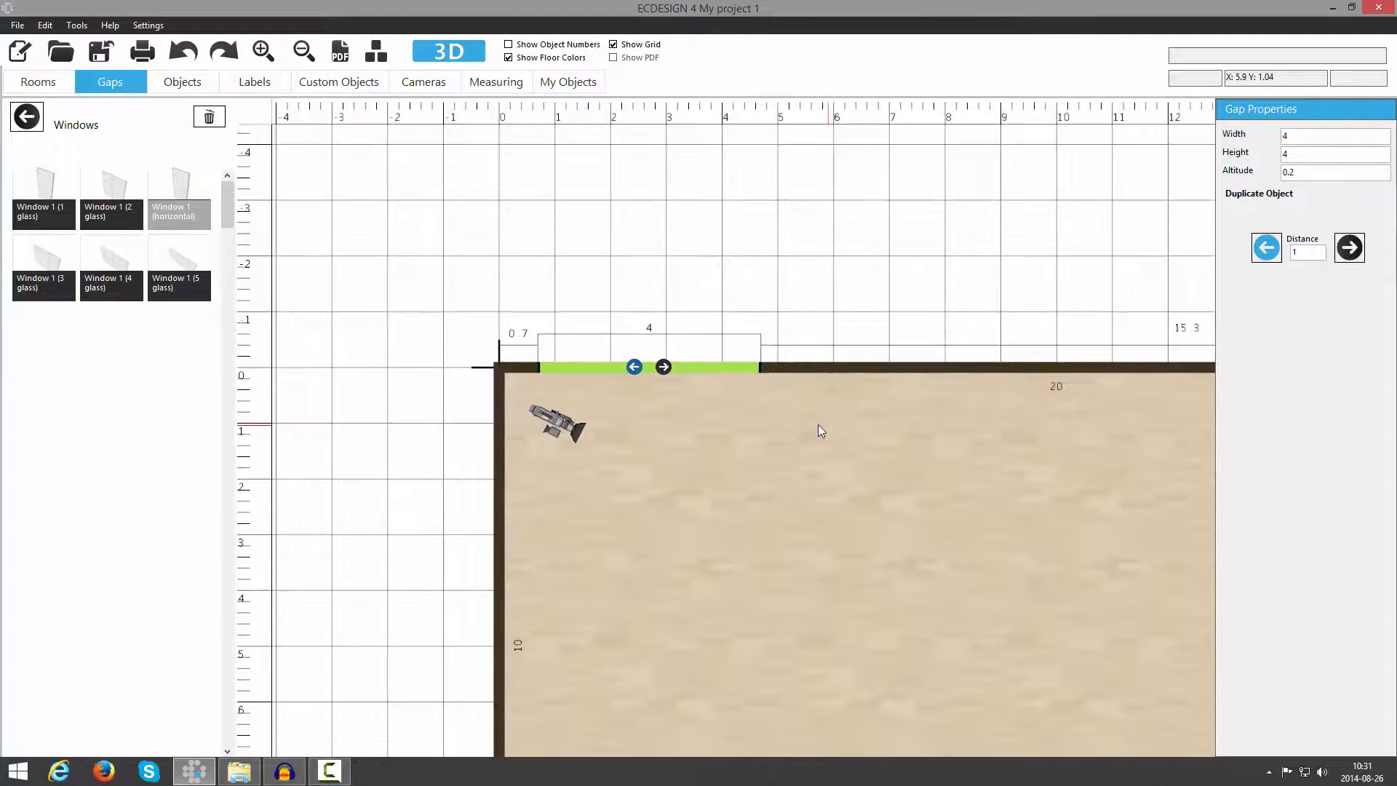
pyautogui.moveTo(818, 425); pyautogui.dragTo(653, 337, button='middle')
pyautogui.scroll(-1, 652, 337)
pyautogui.scroll(-1, 653, 336)
pyautogui.moveTo(726, 388); pyautogui.dragTo(633, 315, button='middle')
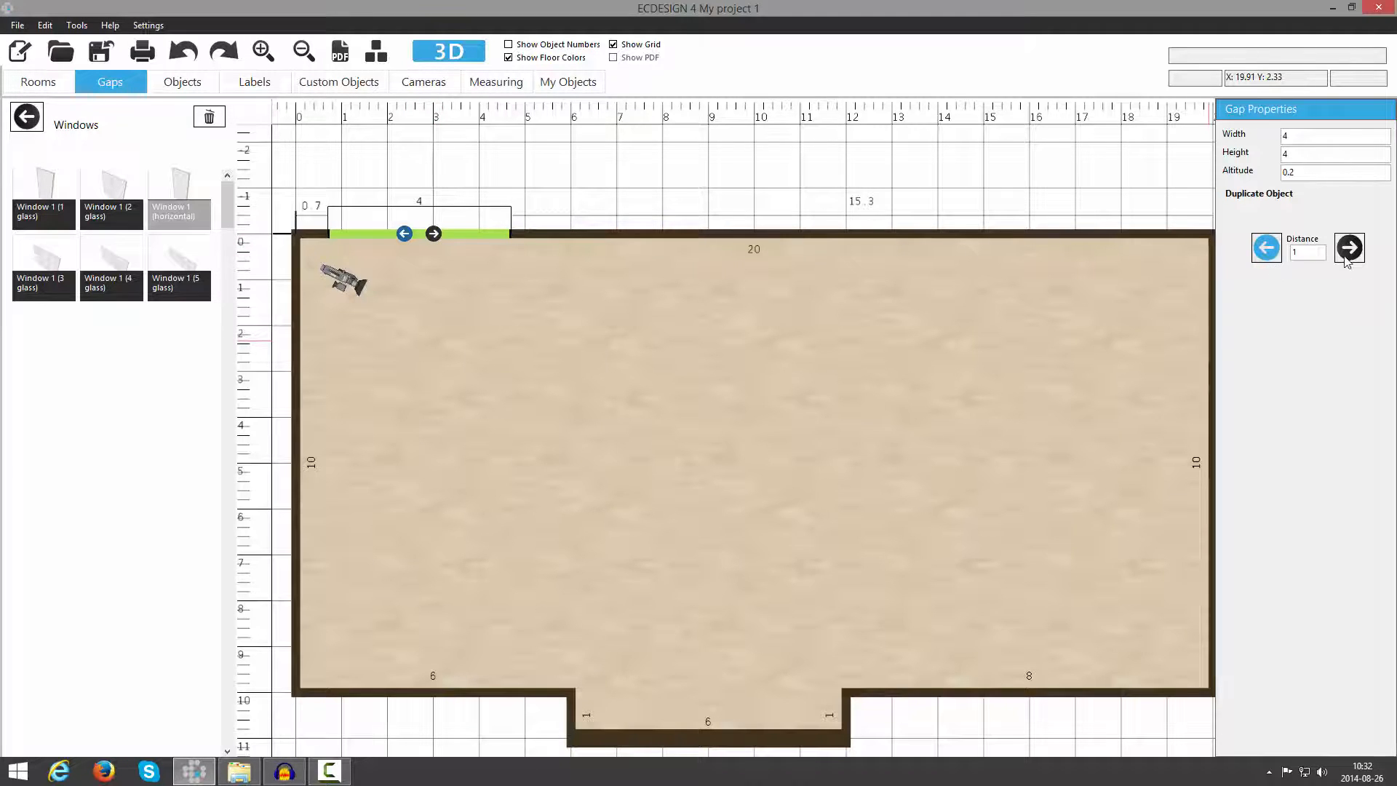
pyautogui.doubleClick(1293, 252)
pyautogui.write('0.3')
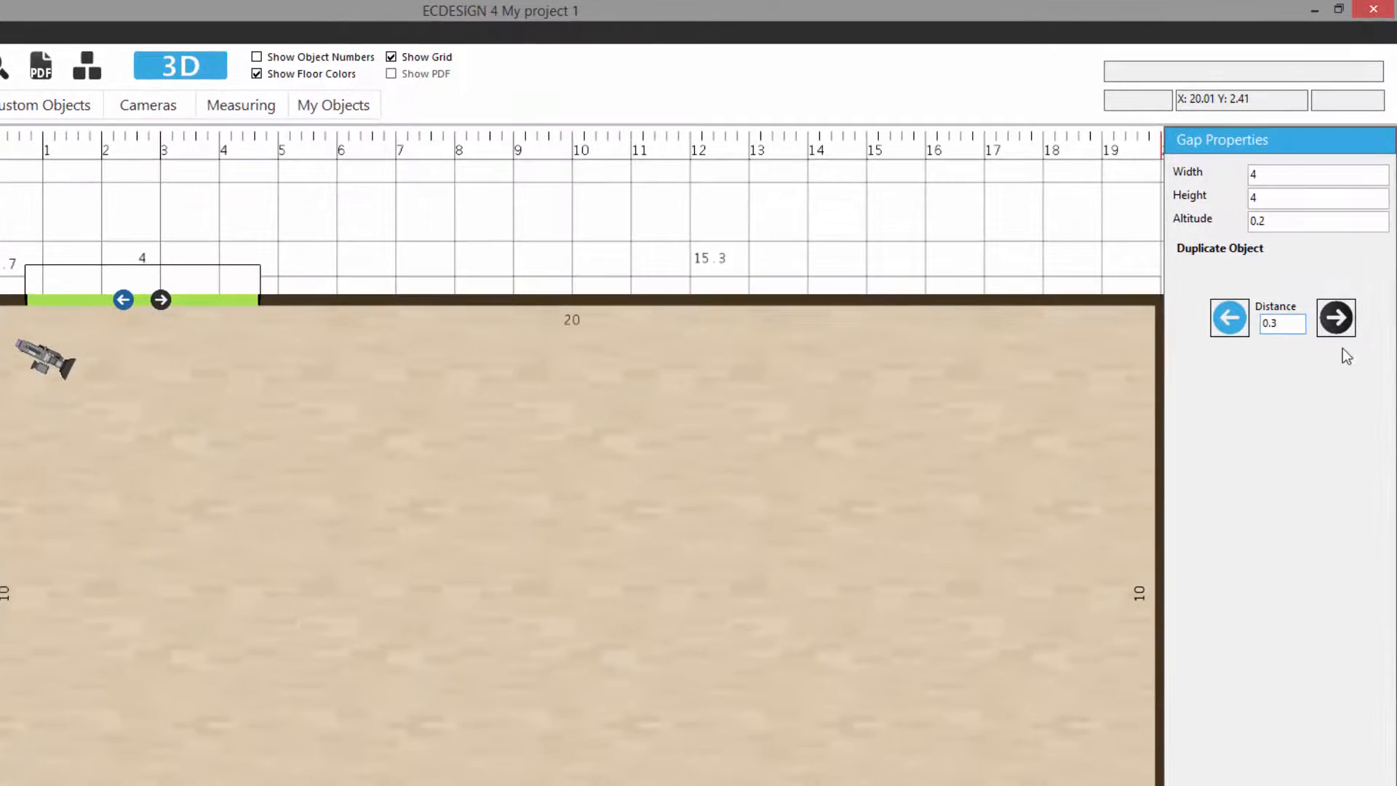
pyautogui.click(1336, 318)
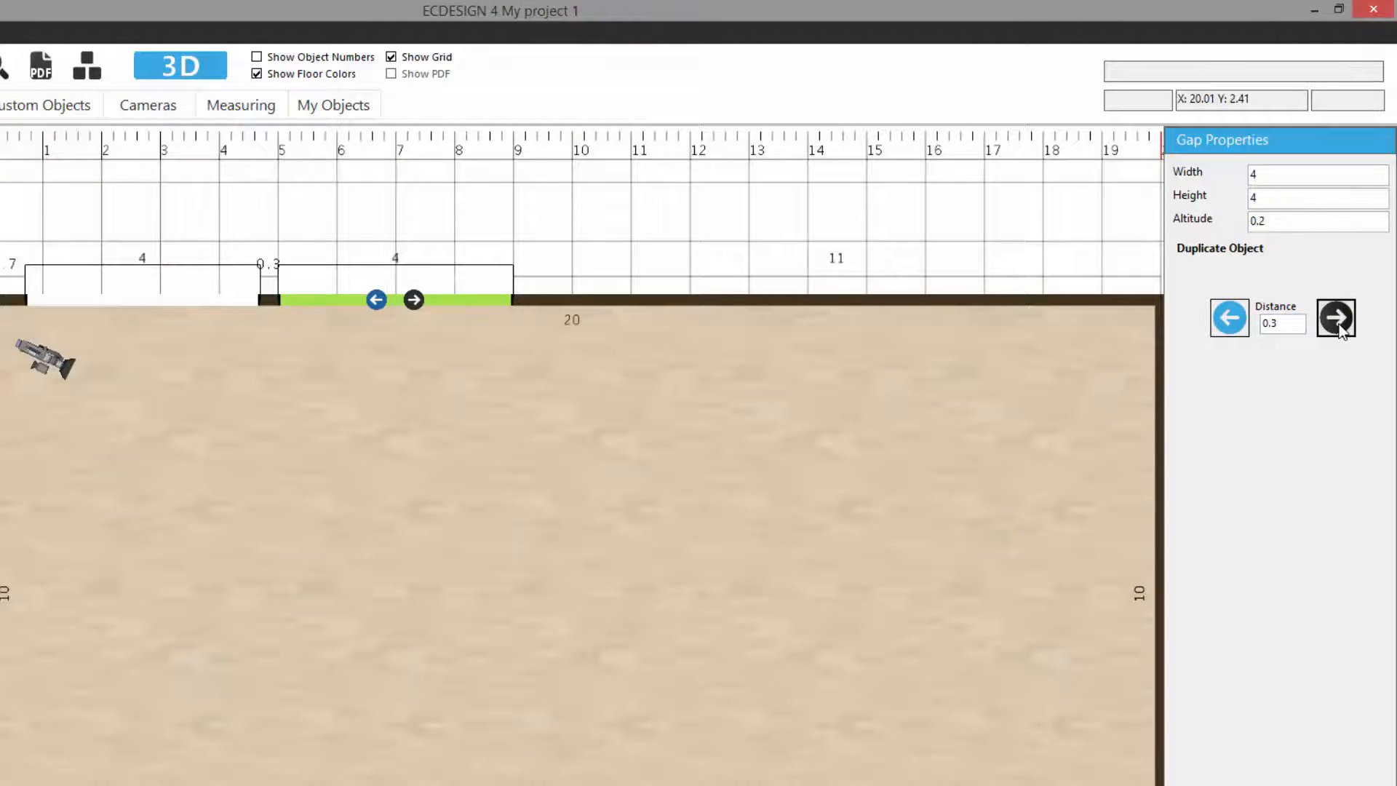
pyautogui.click(1336, 318)
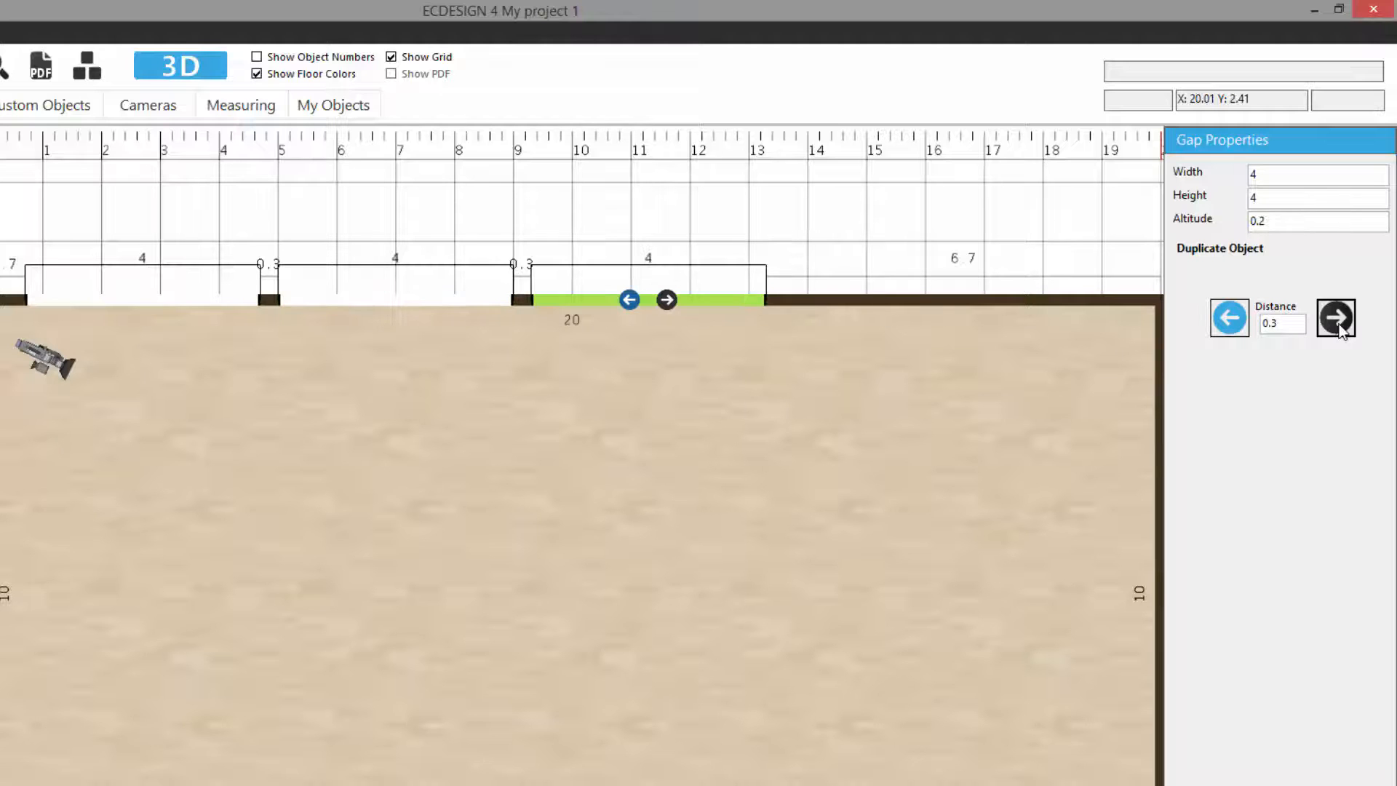
pyautogui.click(1338, 320)
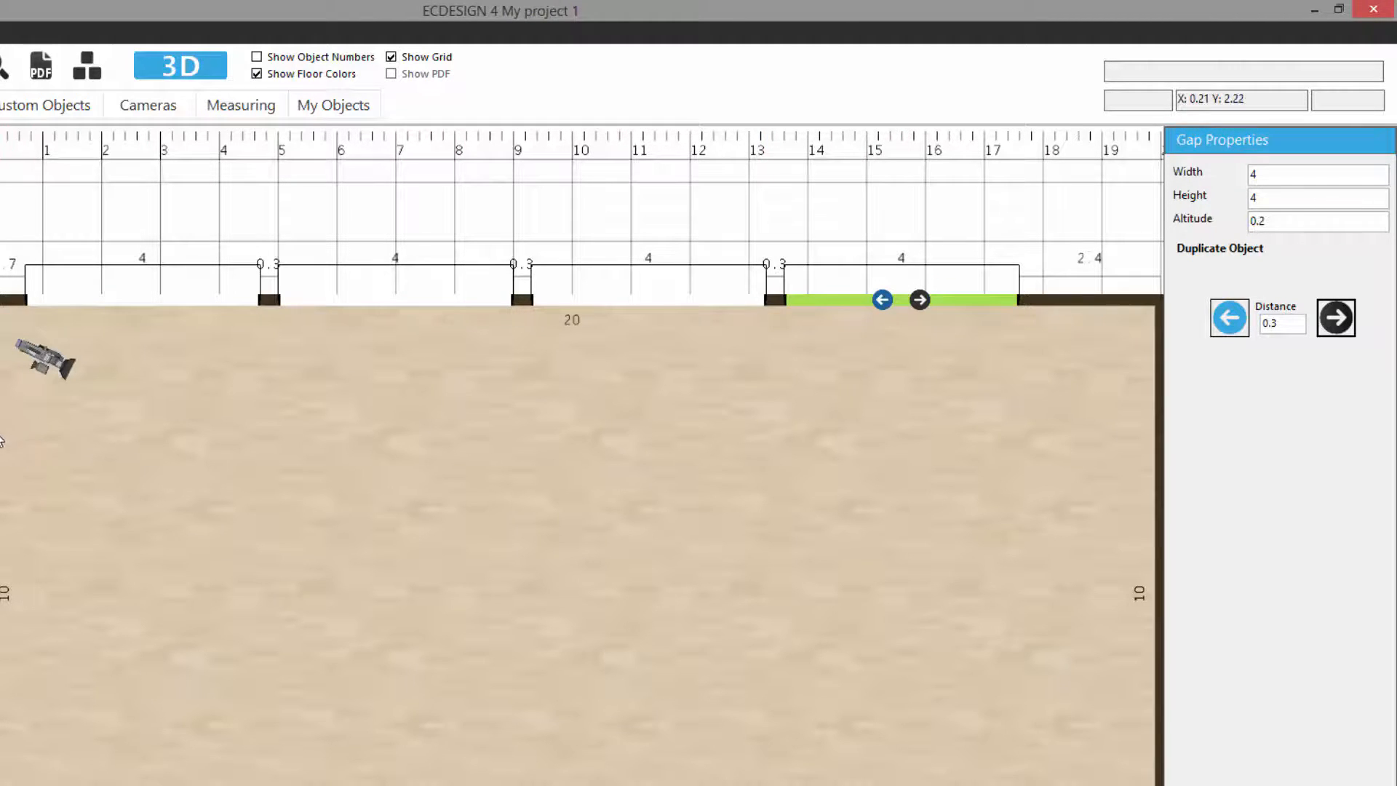
pyautogui.press('Escape')
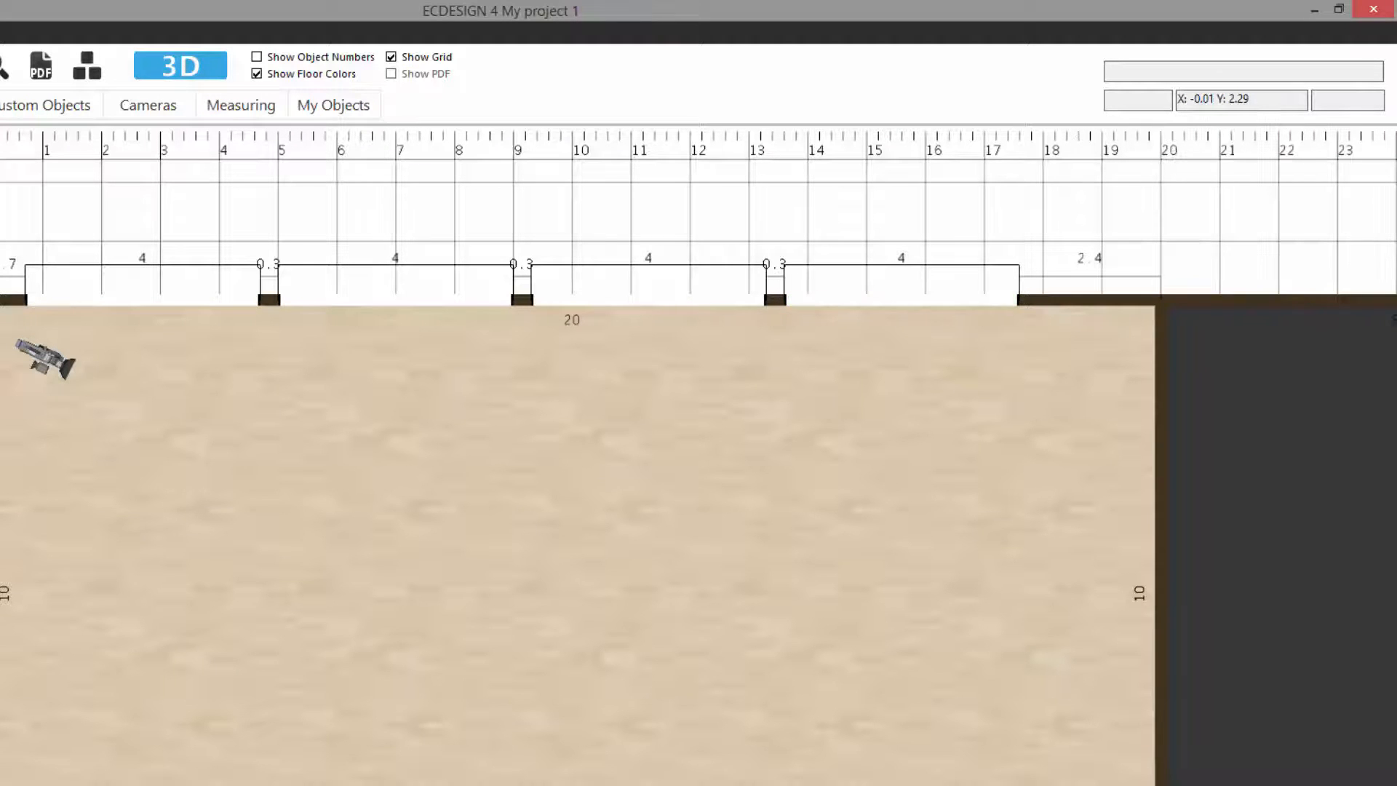
# Place another window of the same type in the larger room's short outer wall, about 0.3 from the corner near the camera.
pyautogui.moveTo(0, 434); pyautogui.dragTo(133, 441, button='middle')
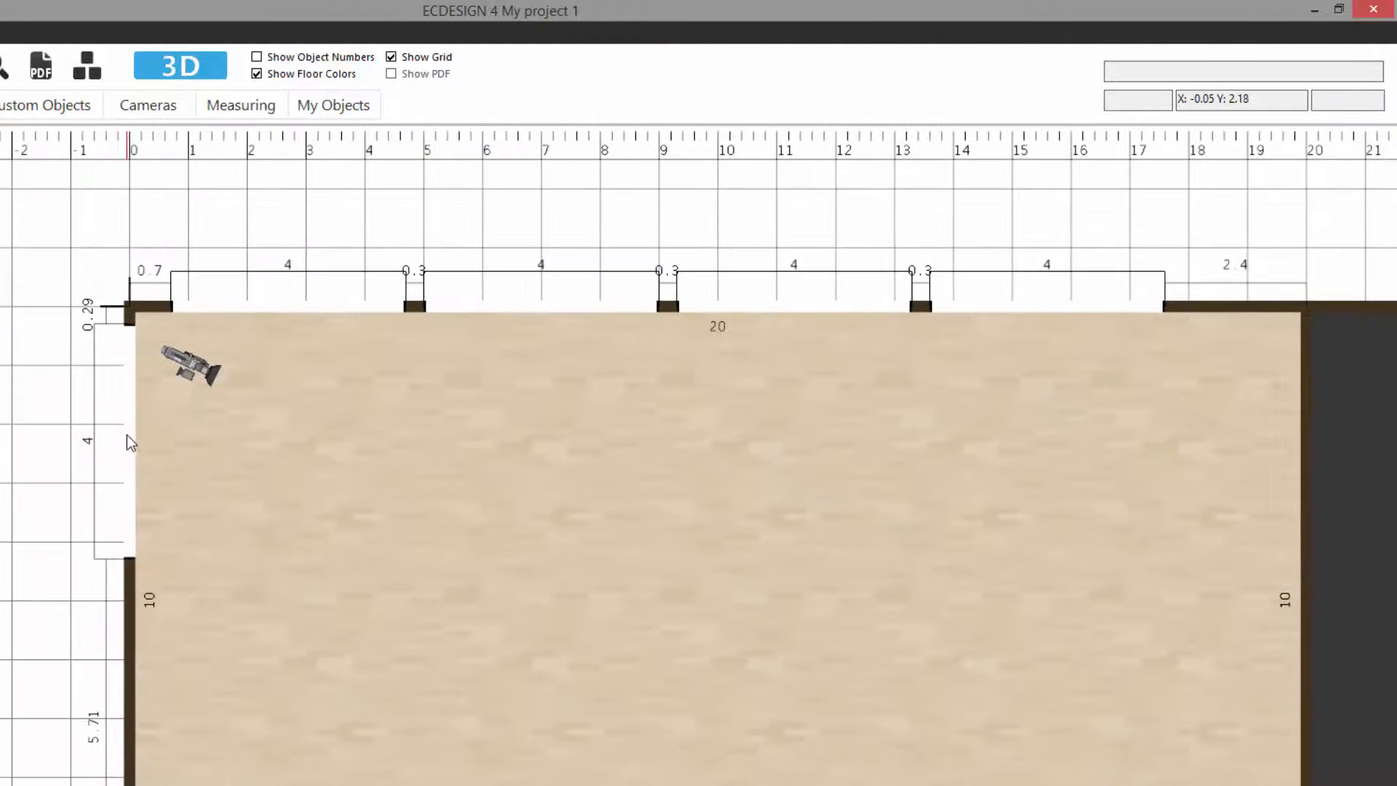
pyautogui.click(127, 435)
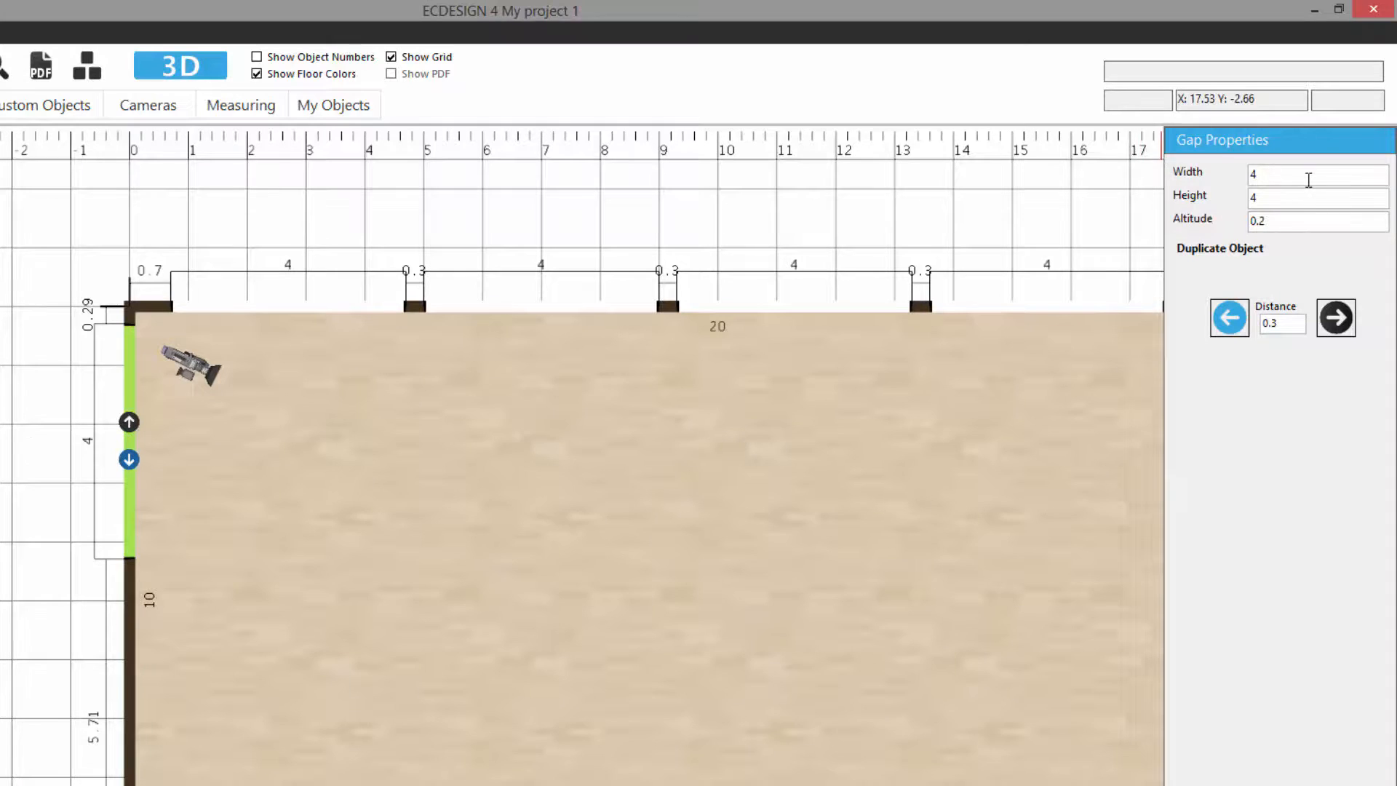
# Set the short-wall window's width to 2 and move it to about 0.4 from the corner near the camera.
pyautogui.click(1303, 176)
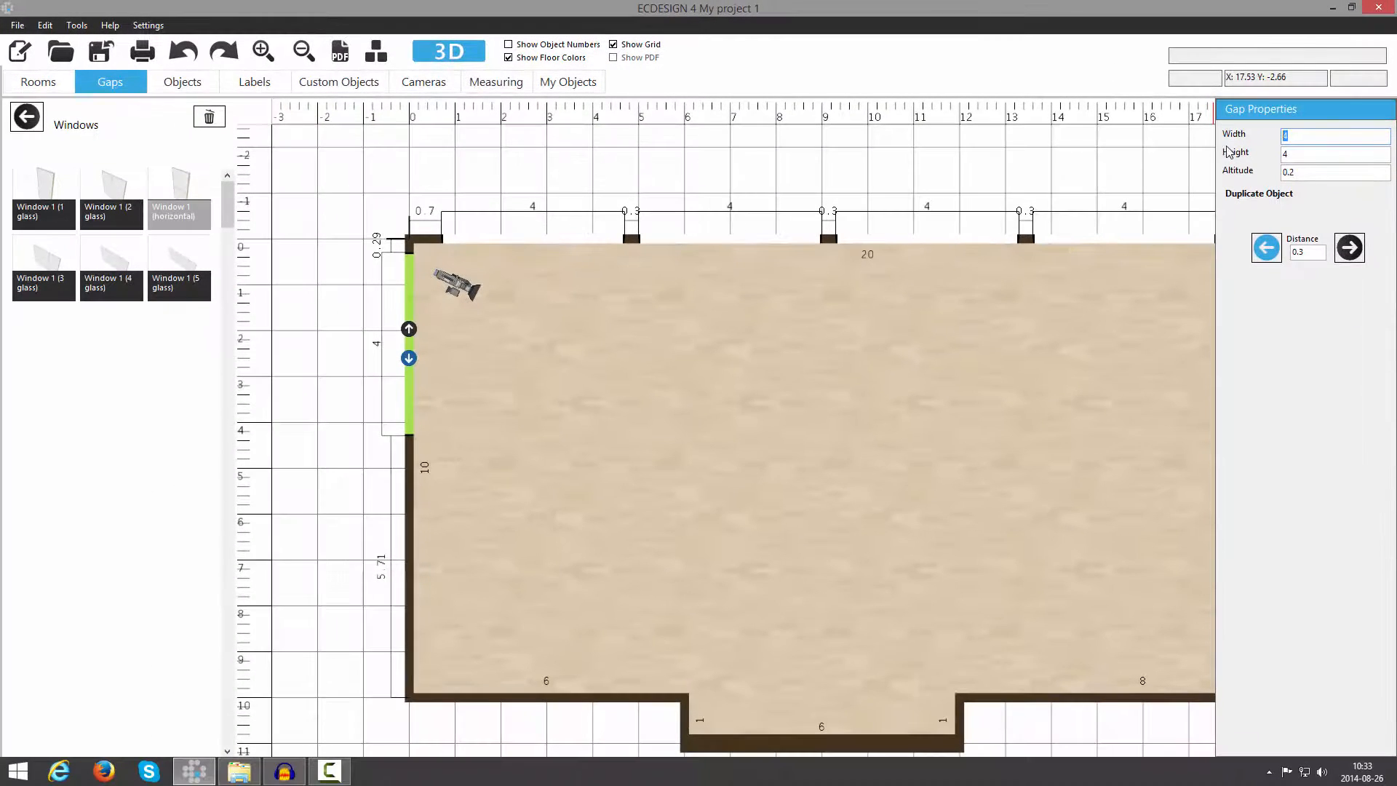
pyautogui.write('2')
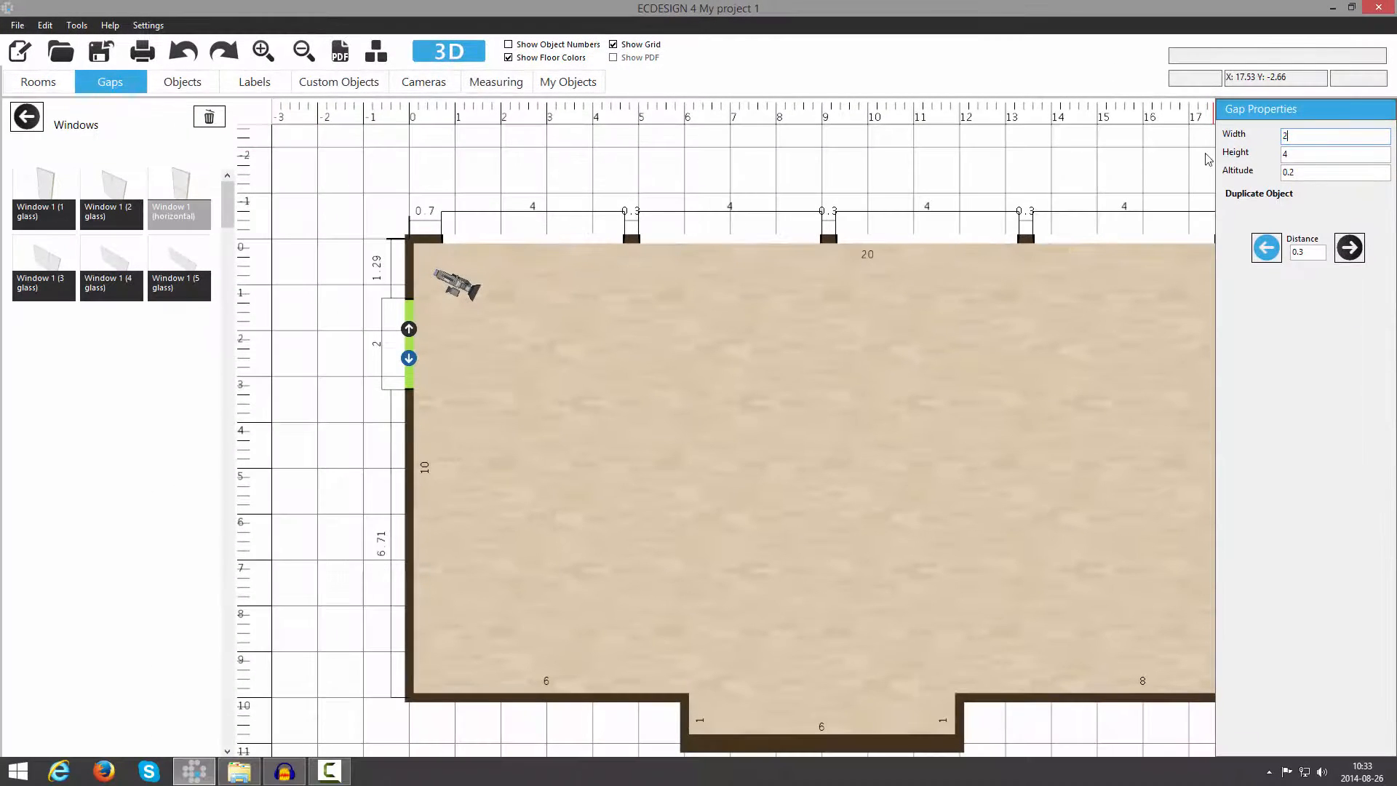
pyautogui.moveTo(408, 340); pyautogui.dragTo(408, 305)
pyautogui.scroll(3, 410, 309)
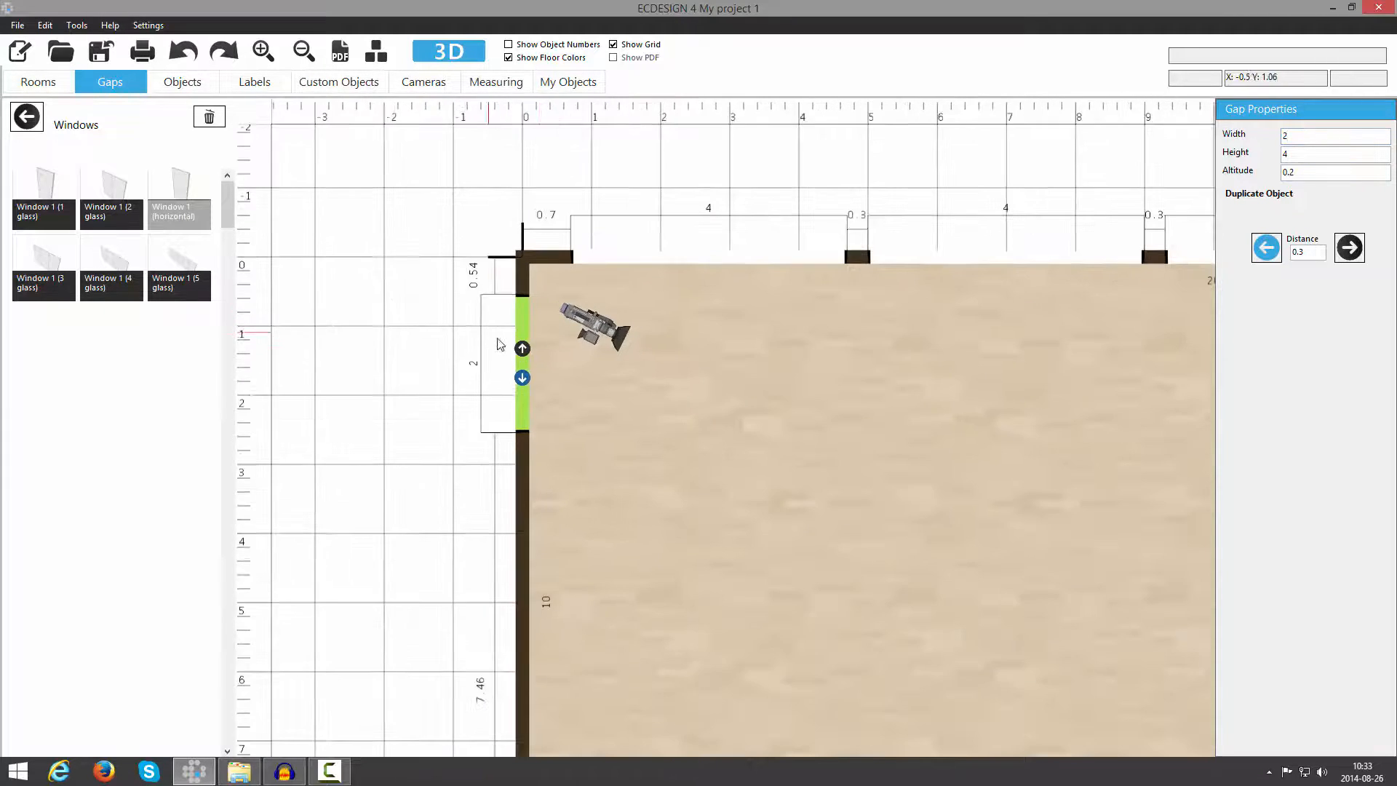
pyautogui.moveTo(631, 381); pyautogui.dragTo(623, 368)
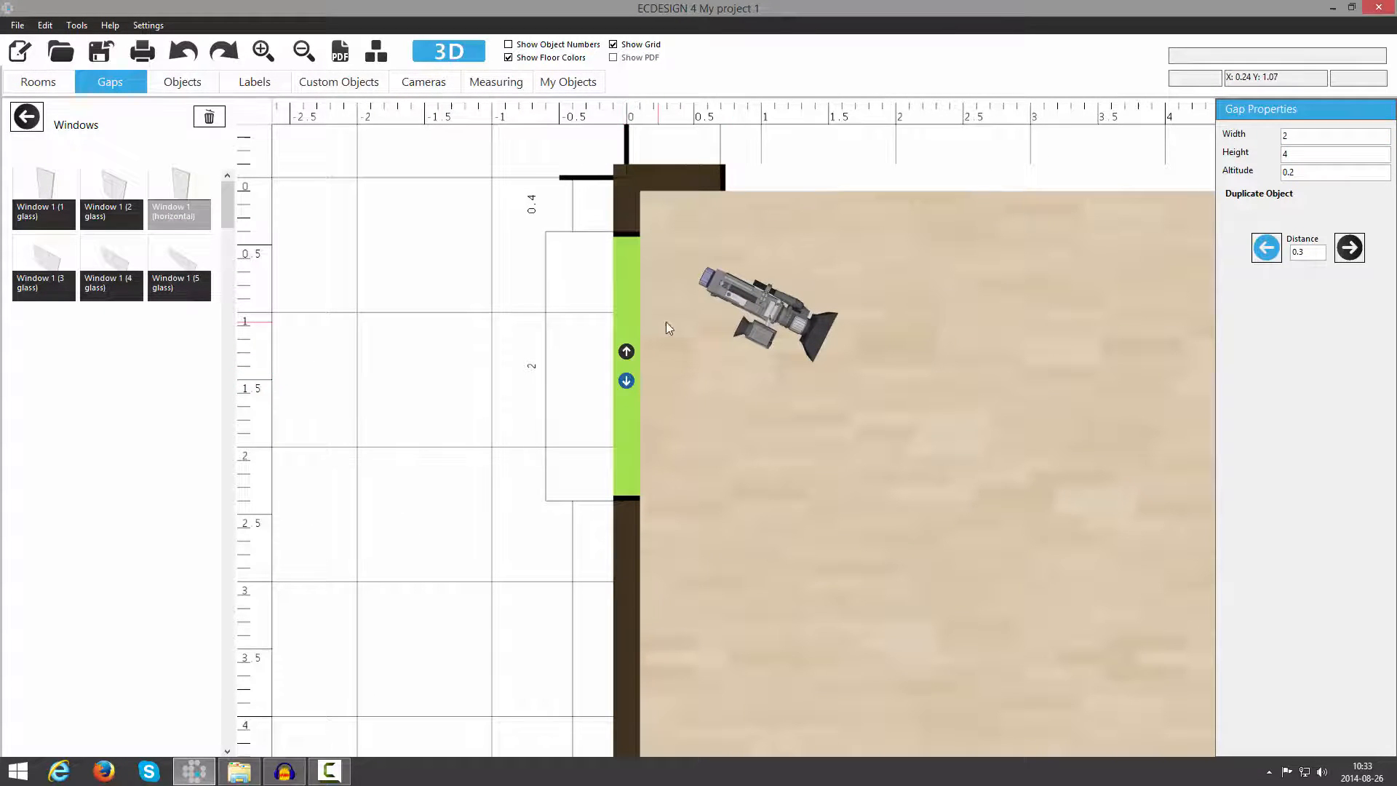
# Duplicate the 2-wide window twice along the short wall, away from the camera corner, with a distance of 0.3.
pyautogui.scroll(-3, 745, 459)
pyautogui.scroll(-1, 731, 391)
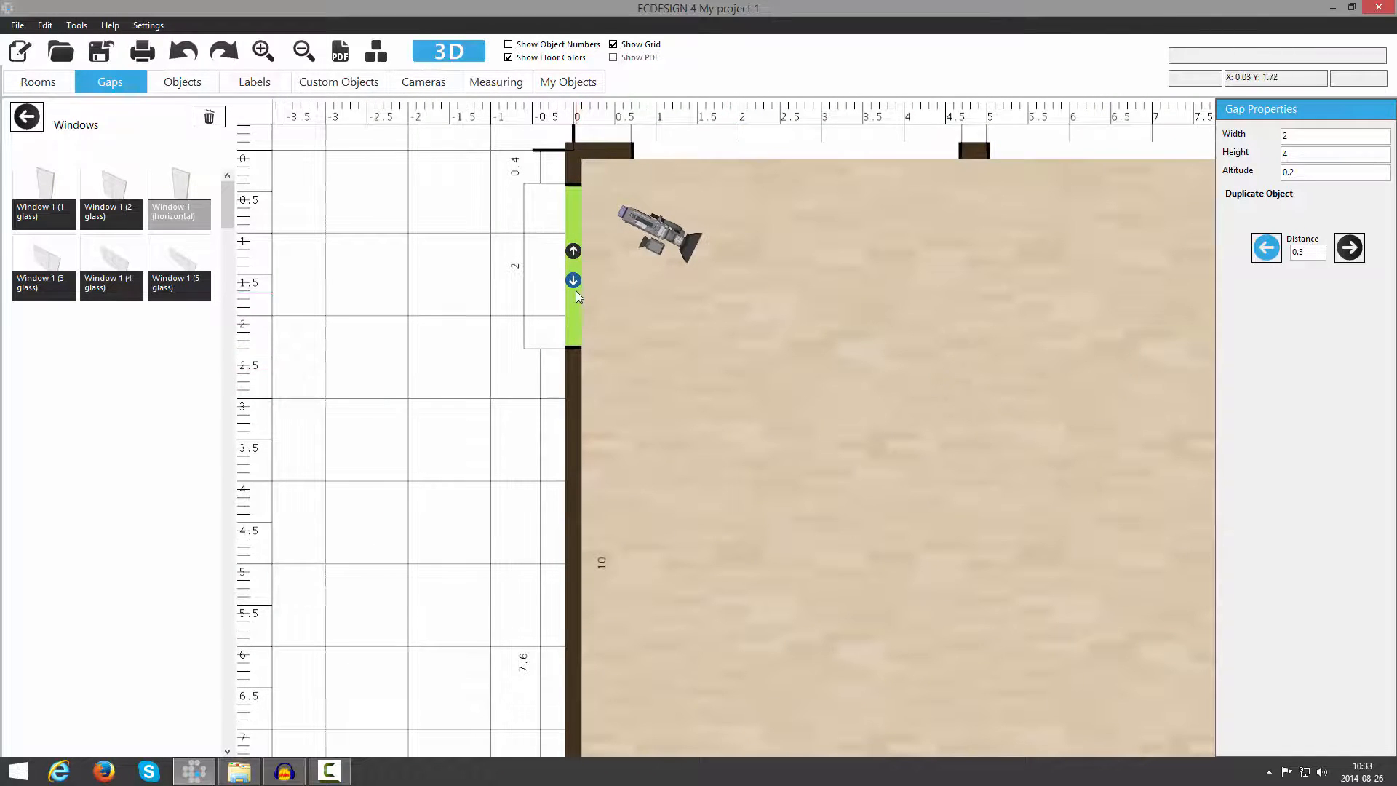
pyautogui.click(1267, 249)
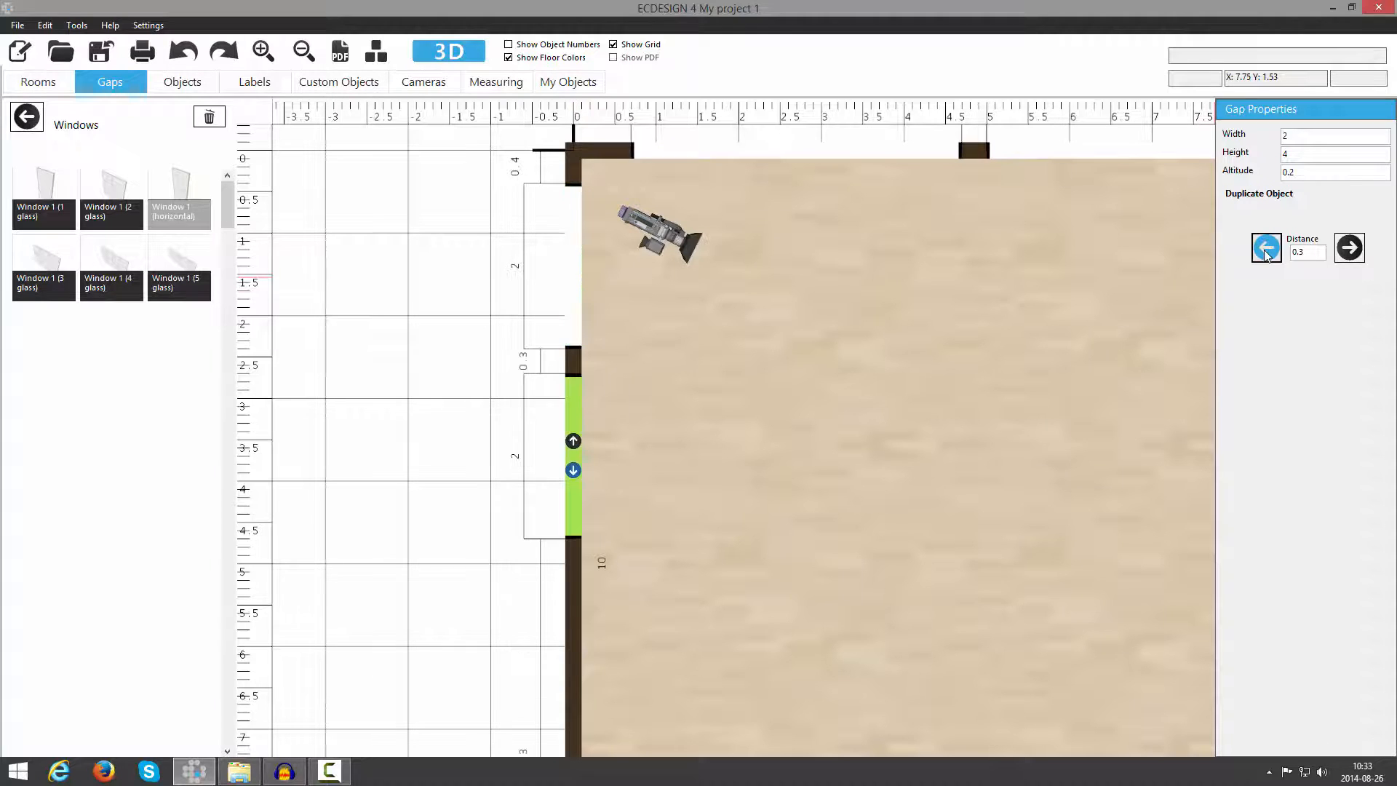
pyautogui.scroll(-2, 818, 412)
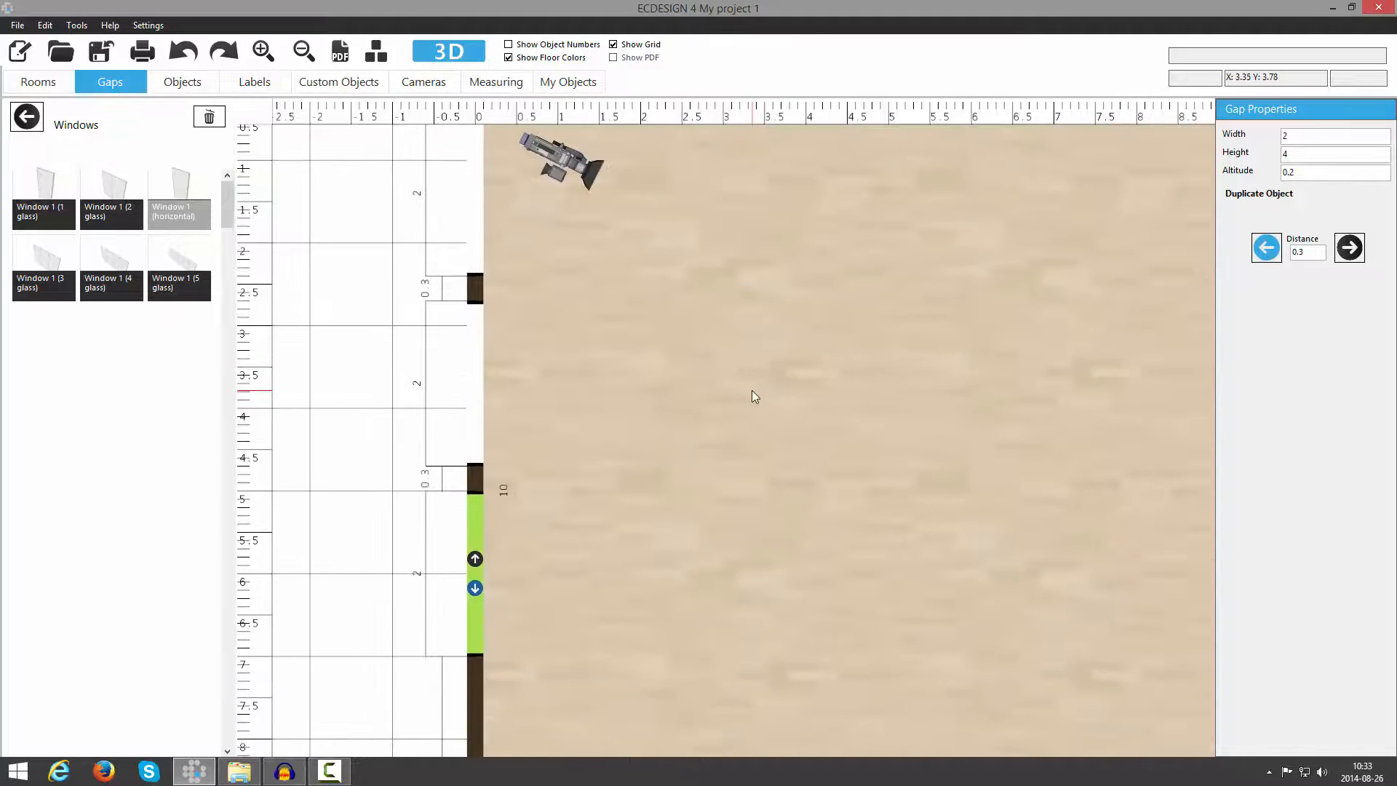
pyautogui.scroll(-3, 752, 391)
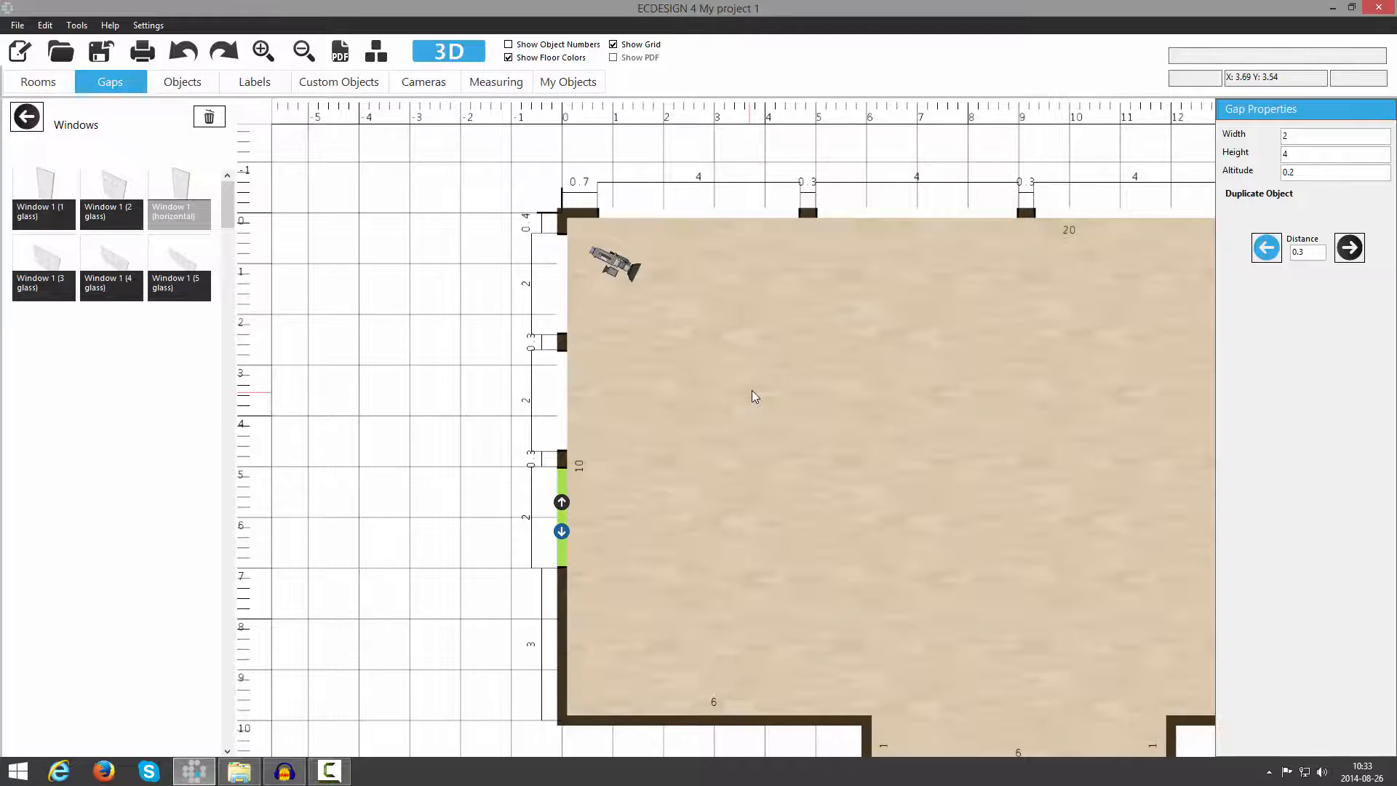
pyautogui.moveTo(752, 391); pyautogui.dragTo(492, 366, button='middle')
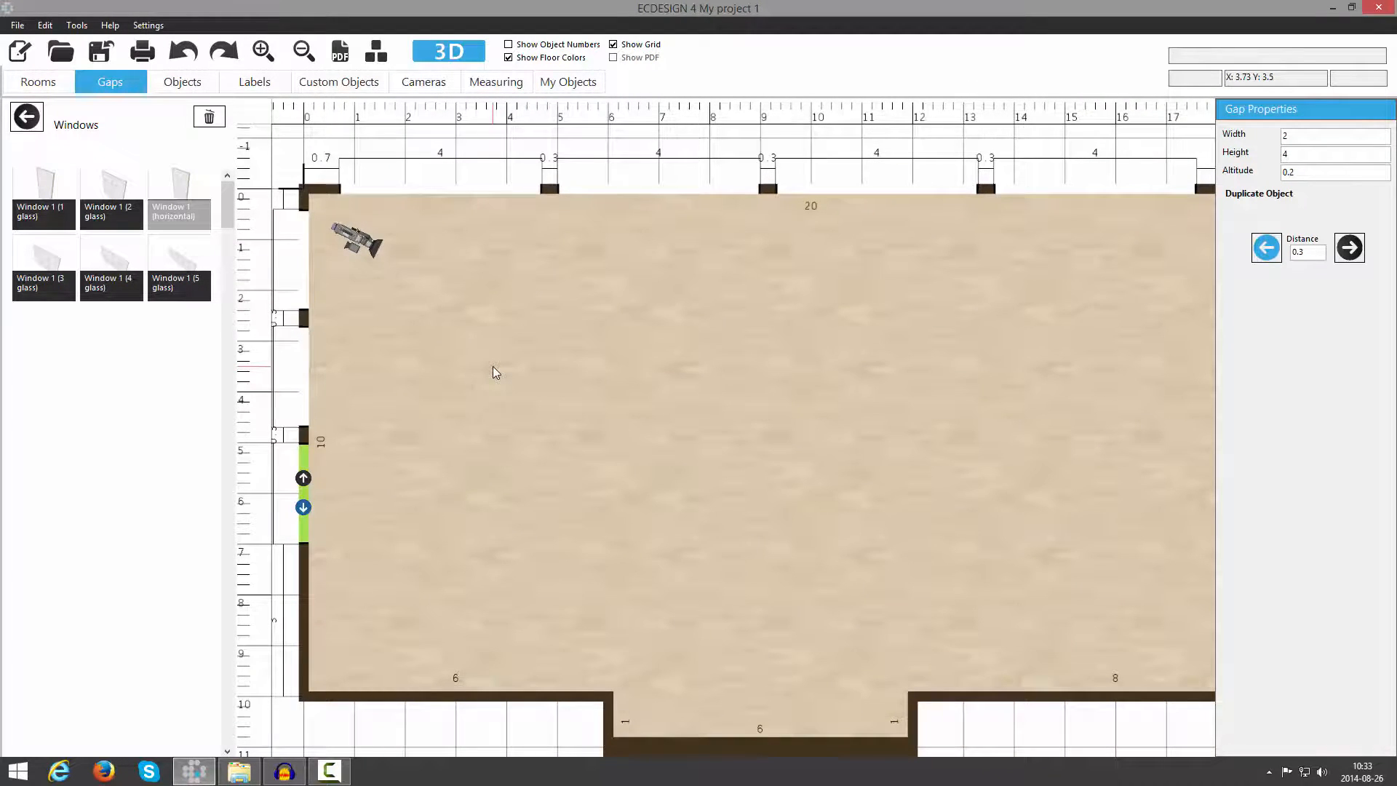
# Place a Double door 2 glass in the 6-long wall, about 1.82 from the outer corner, and flip it to open outwards.
pyautogui.click(29, 124)
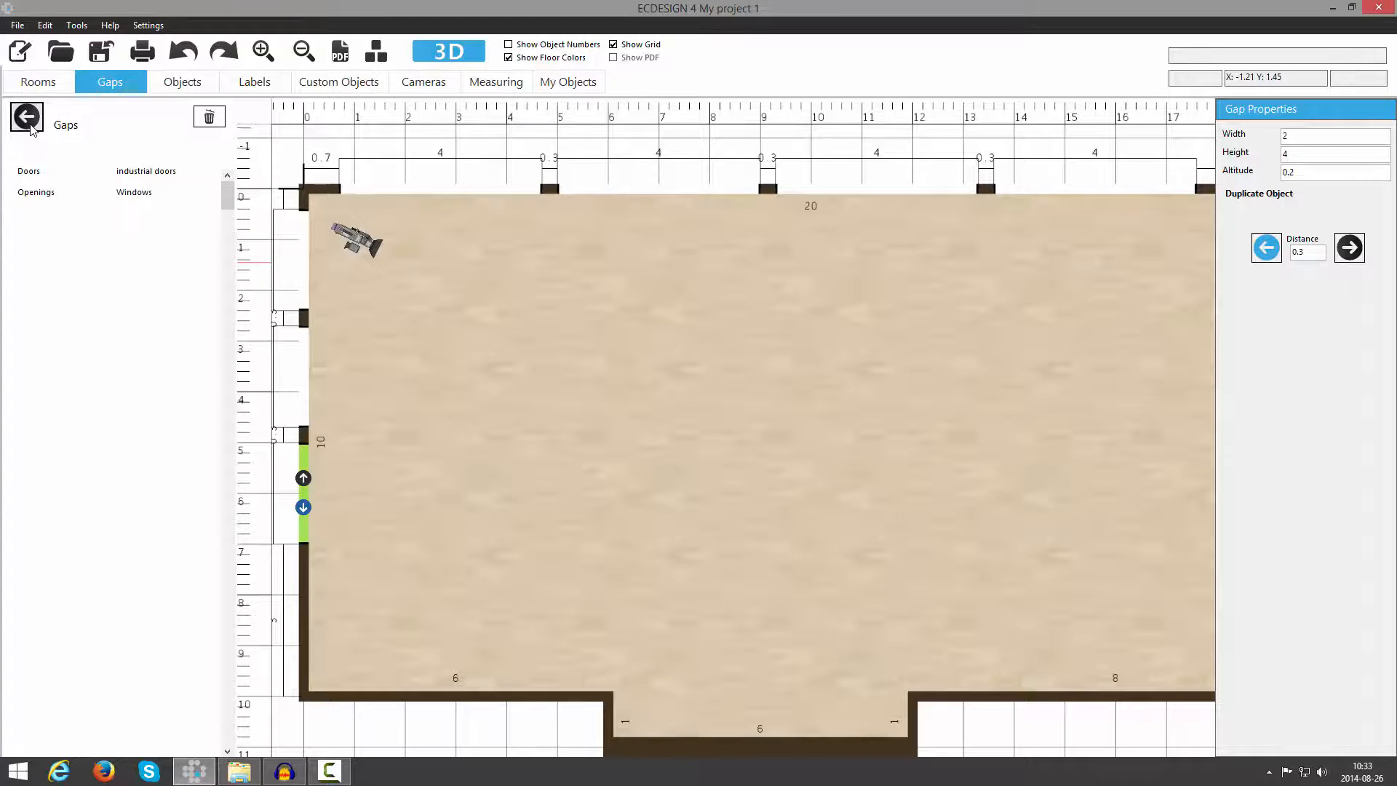
pyautogui.click(29, 172)
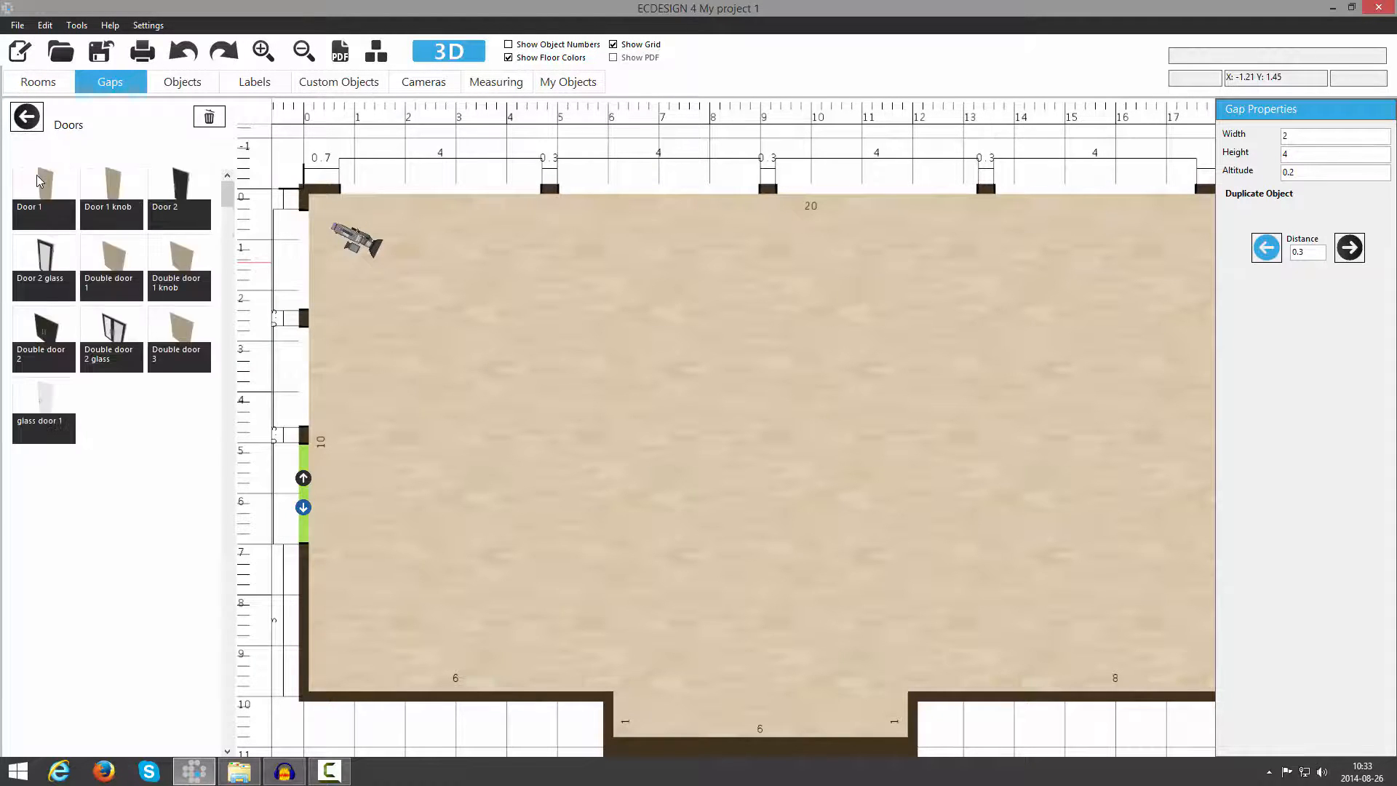
pyautogui.click(120, 345)
pyautogui.moveTo(536, 592); pyautogui.dragTo(604, 500)
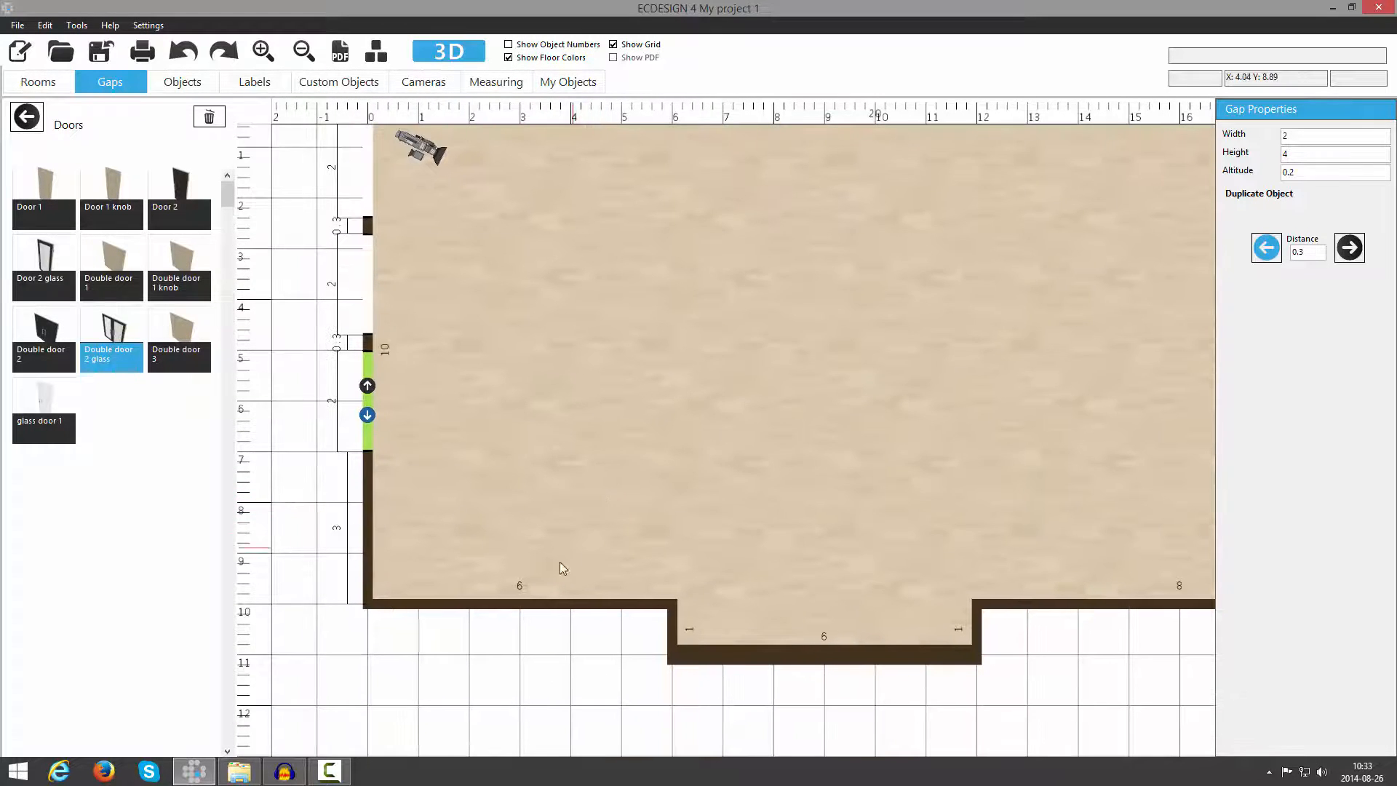
pyautogui.click(510, 604)
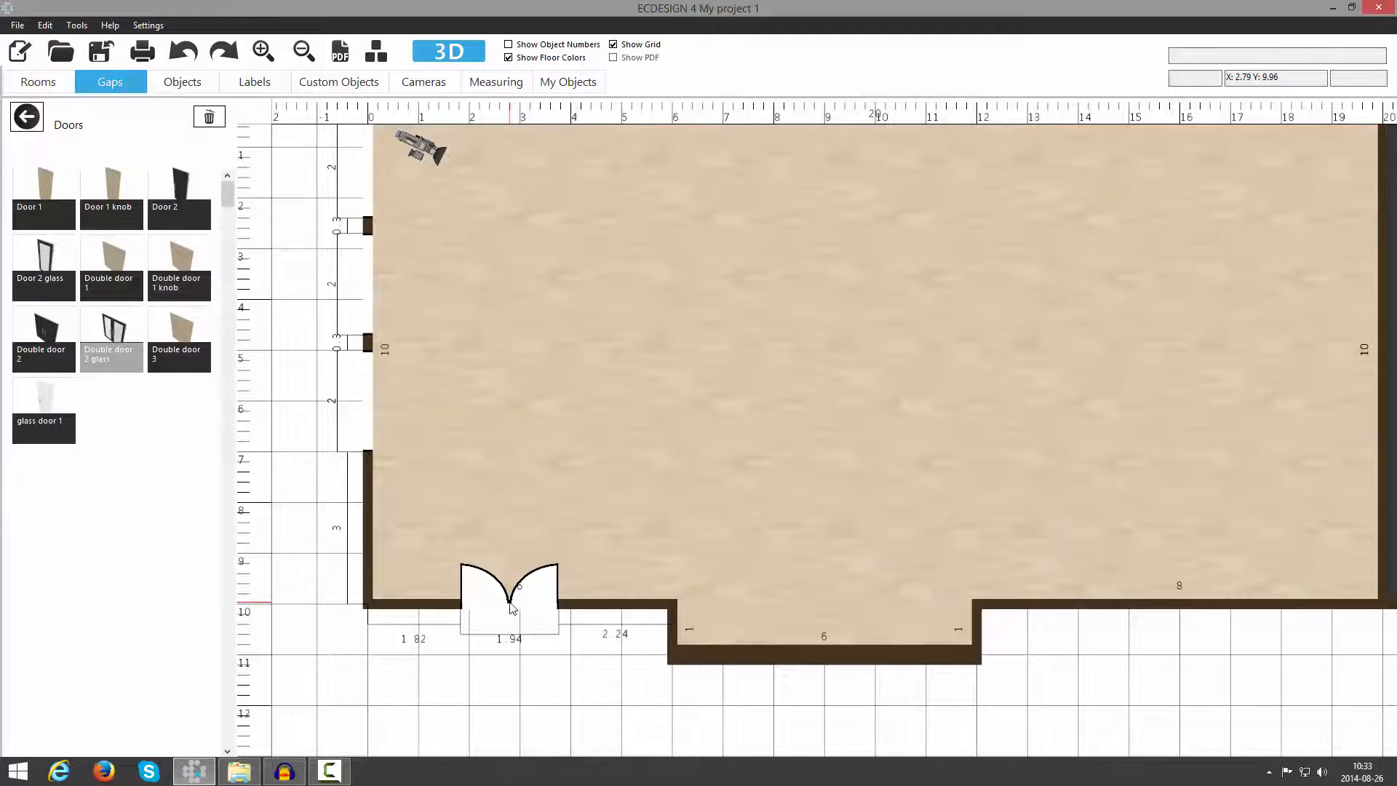
pyautogui.click(513, 608)
pyautogui.click(513, 609)
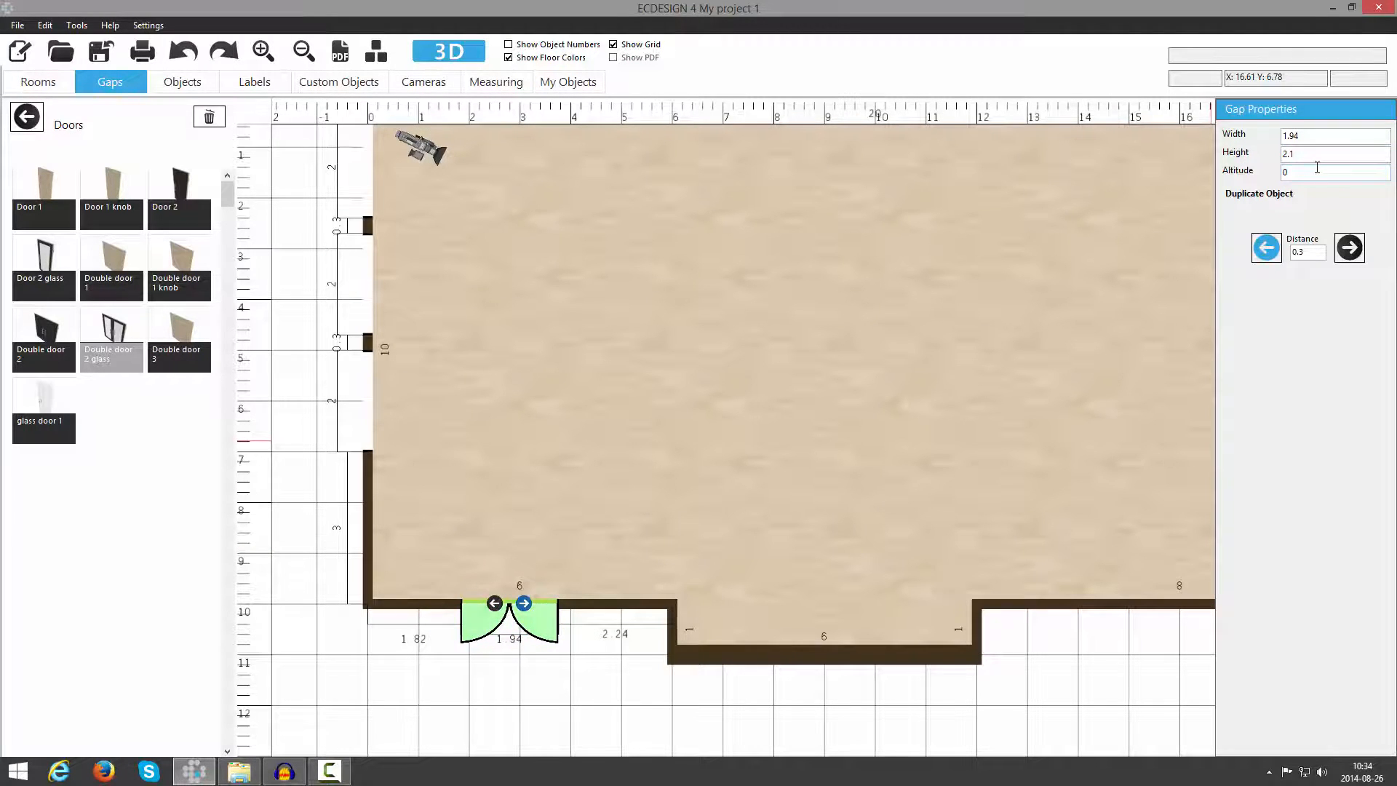
# Place an Opening in the wall shared by the two rooms, about 3.93 from the end nearest the row of large windows.
pyautogui.moveTo(873, 313); pyautogui.dragTo(485, 386)
pyautogui.moveTo(638, 406); pyautogui.dragTo(488, 377)
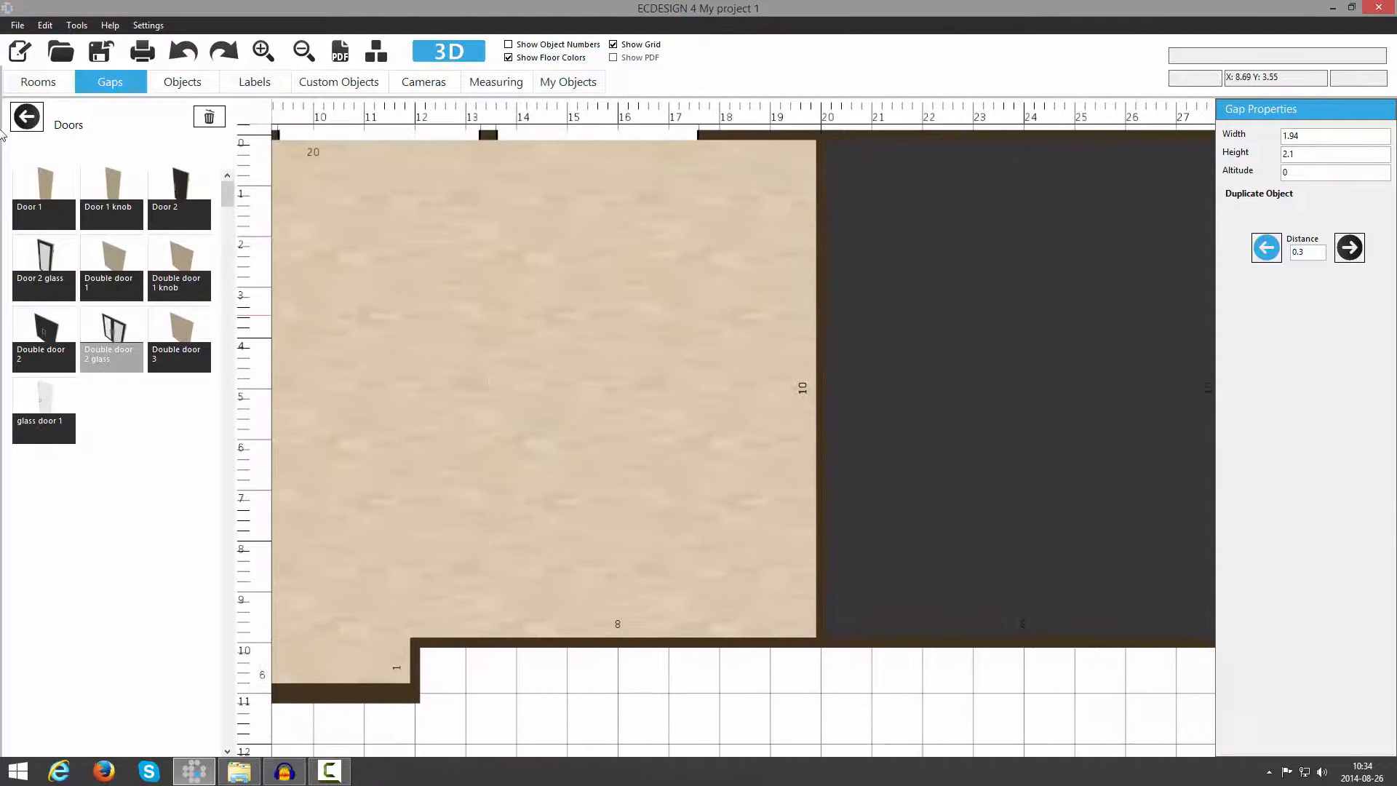
pyautogui.click(24, 118)
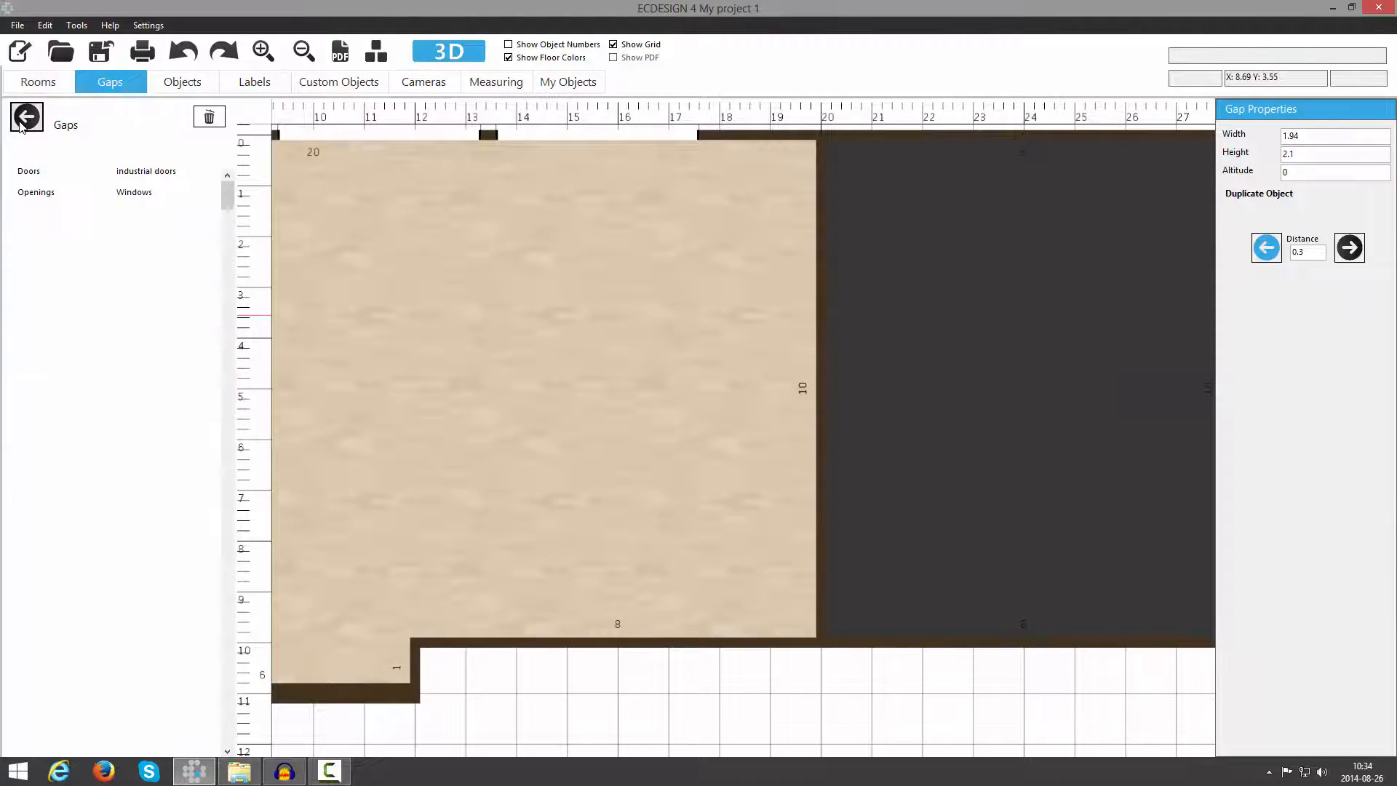
pyautogui.click(40, 191)
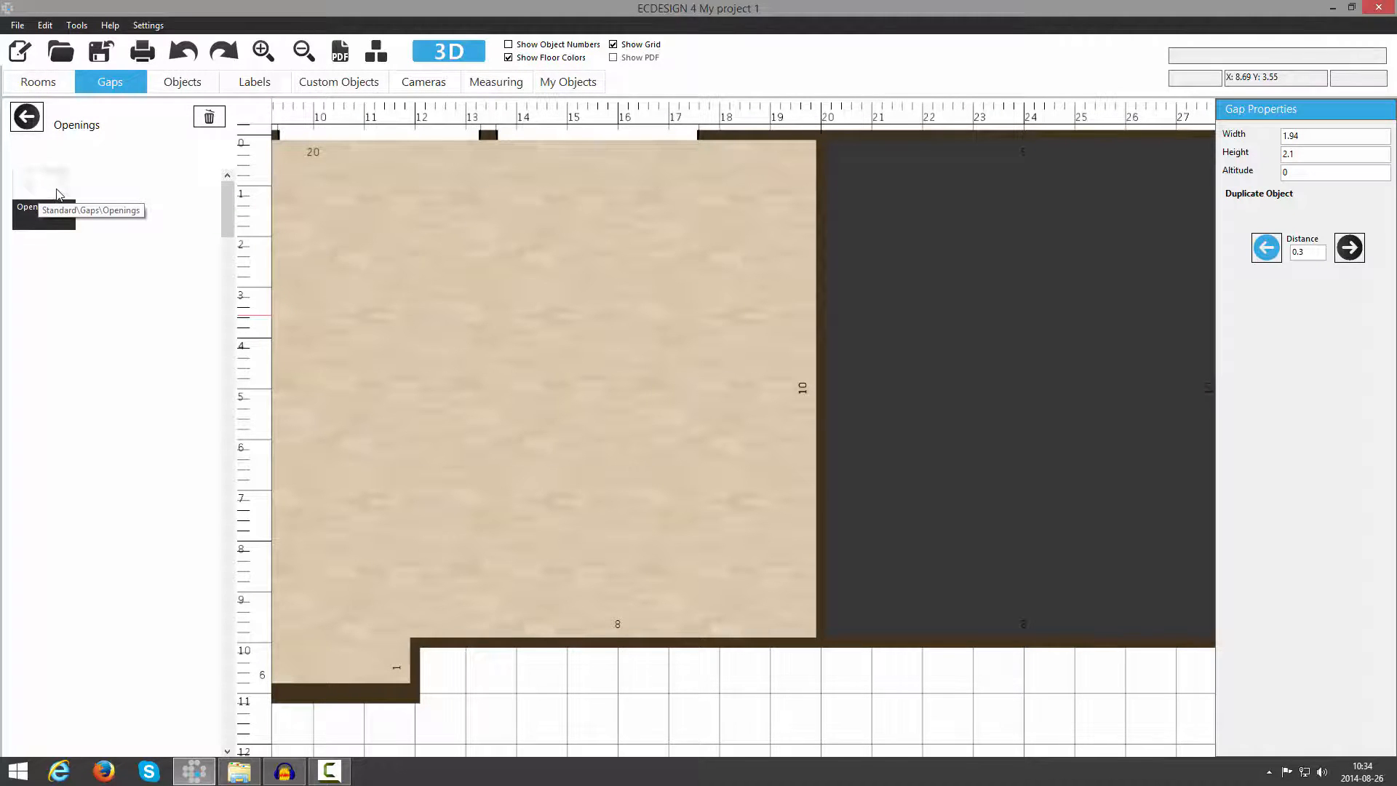
pyautogui.click(58, 191)
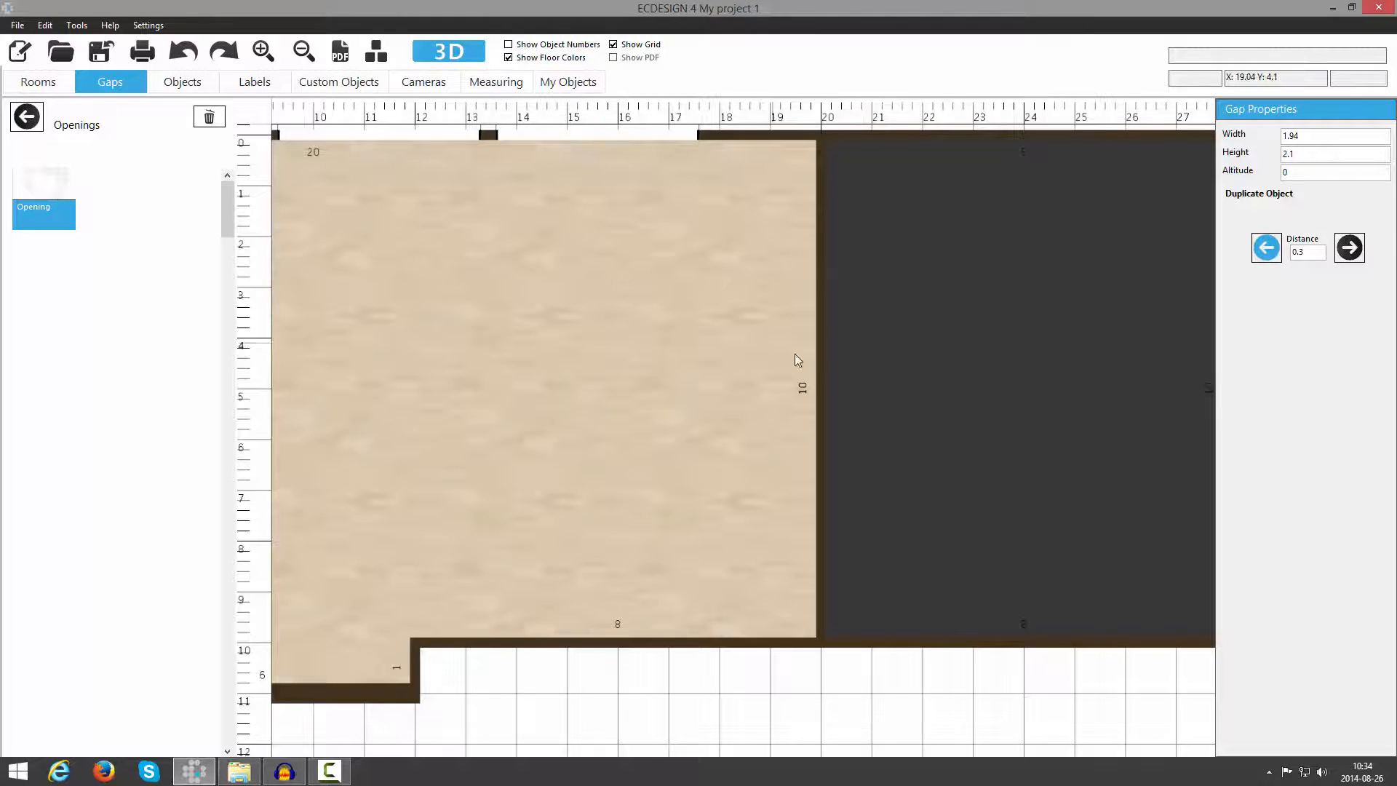
pyautogui.click(820, 360)
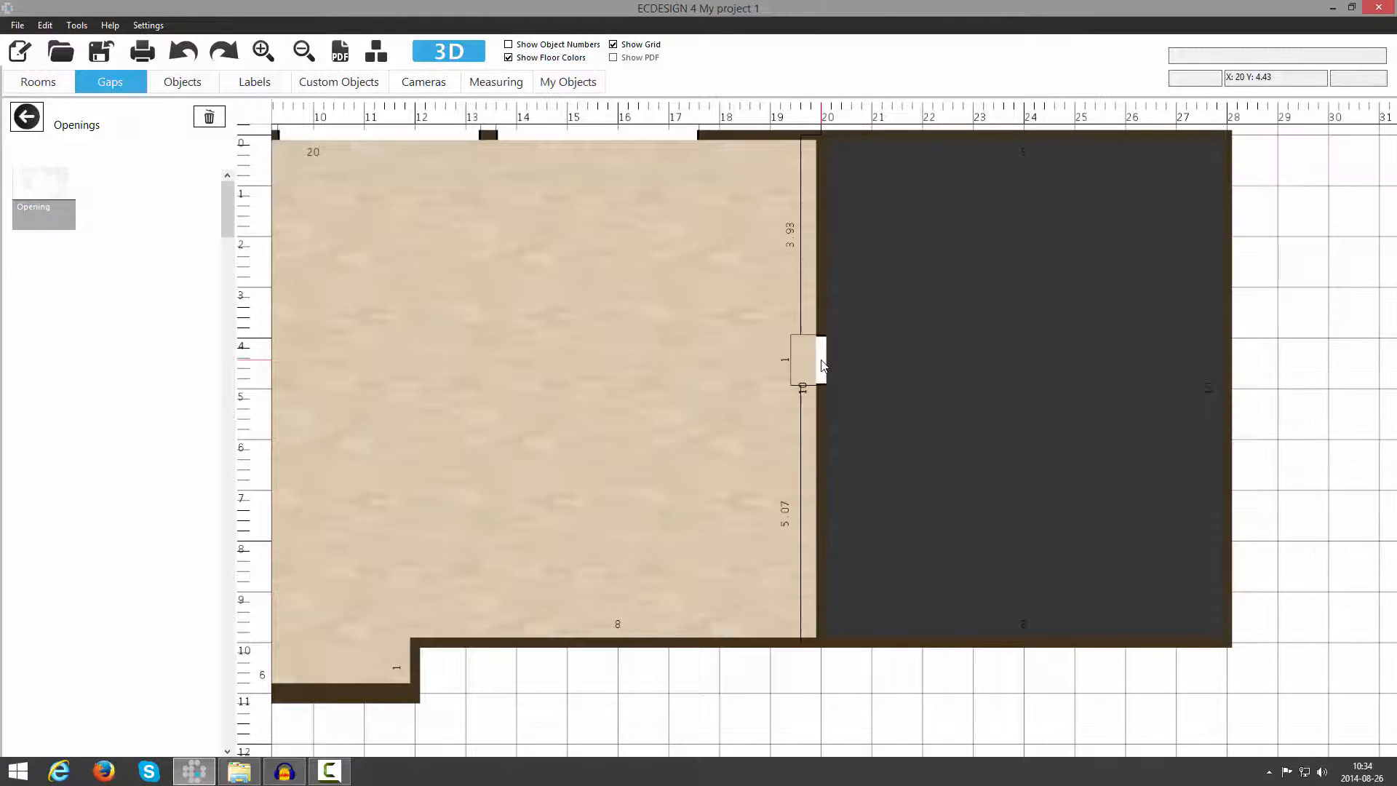
# Set the shared-wall opening's width to 4 and its height to 3.5.
pyautogui.click(822, 365)
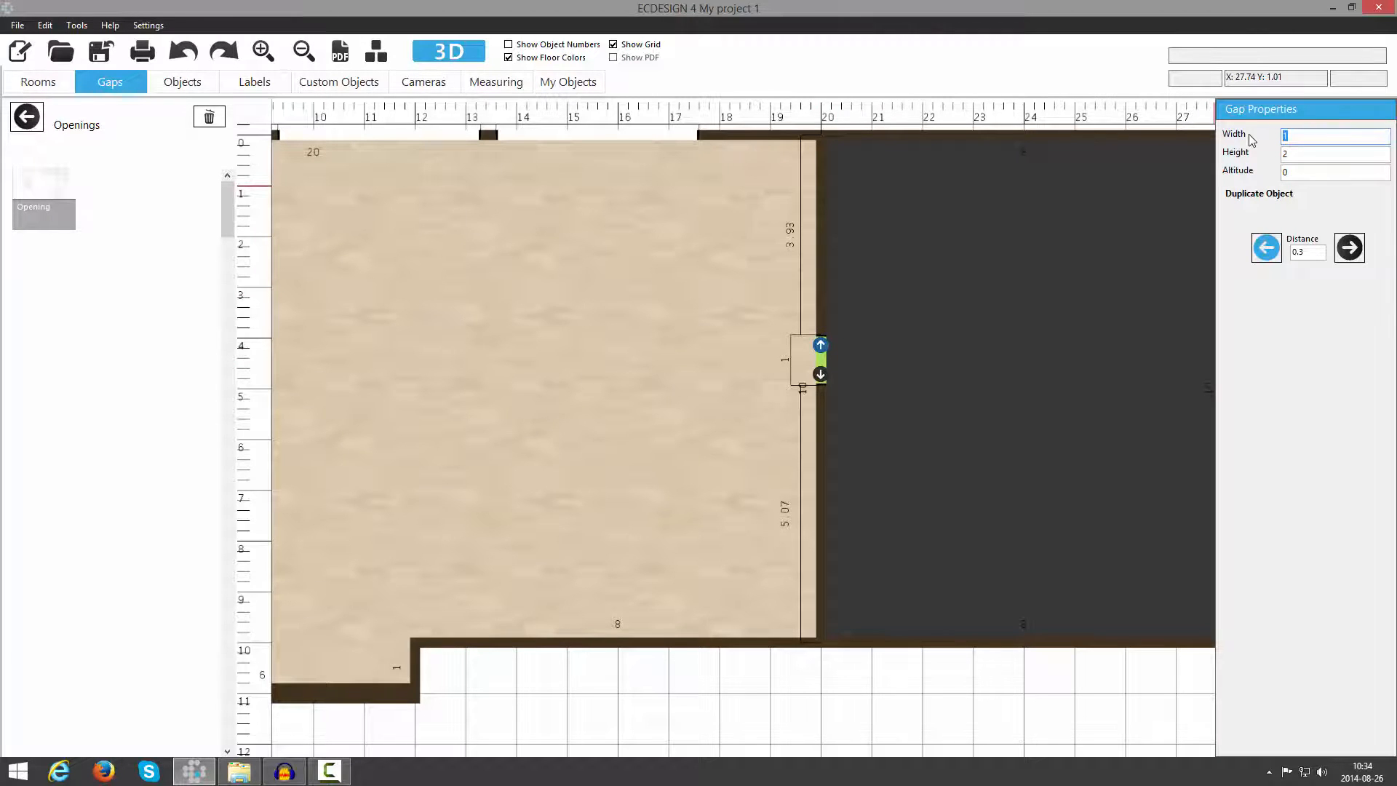
pyautogui.write('4')
pyautogui.press('Tab')
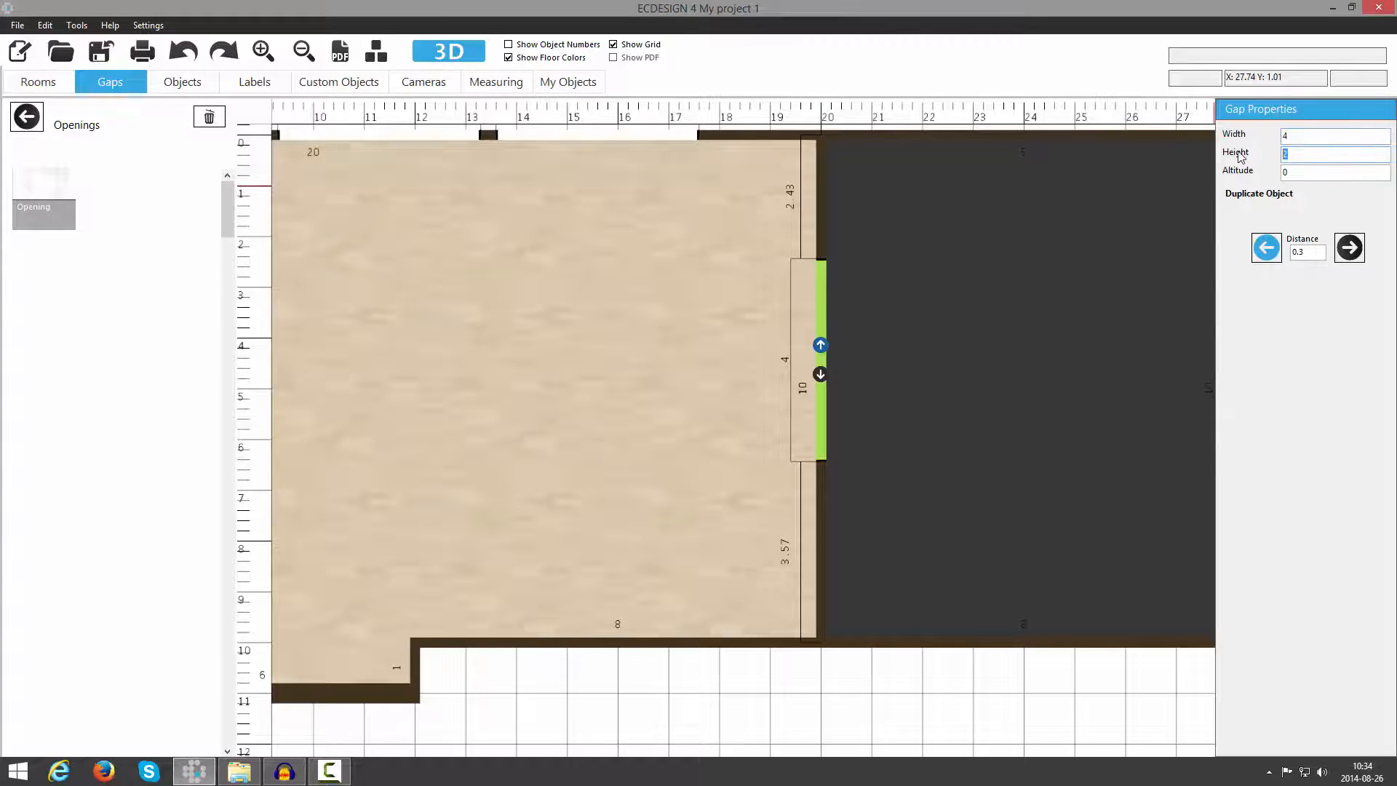
pyautogui.write('3.5')
# View the rooms in 3D facing the windows, shift the sun's direction and slightly increase its strength.
pyautogui.click(441, 58)
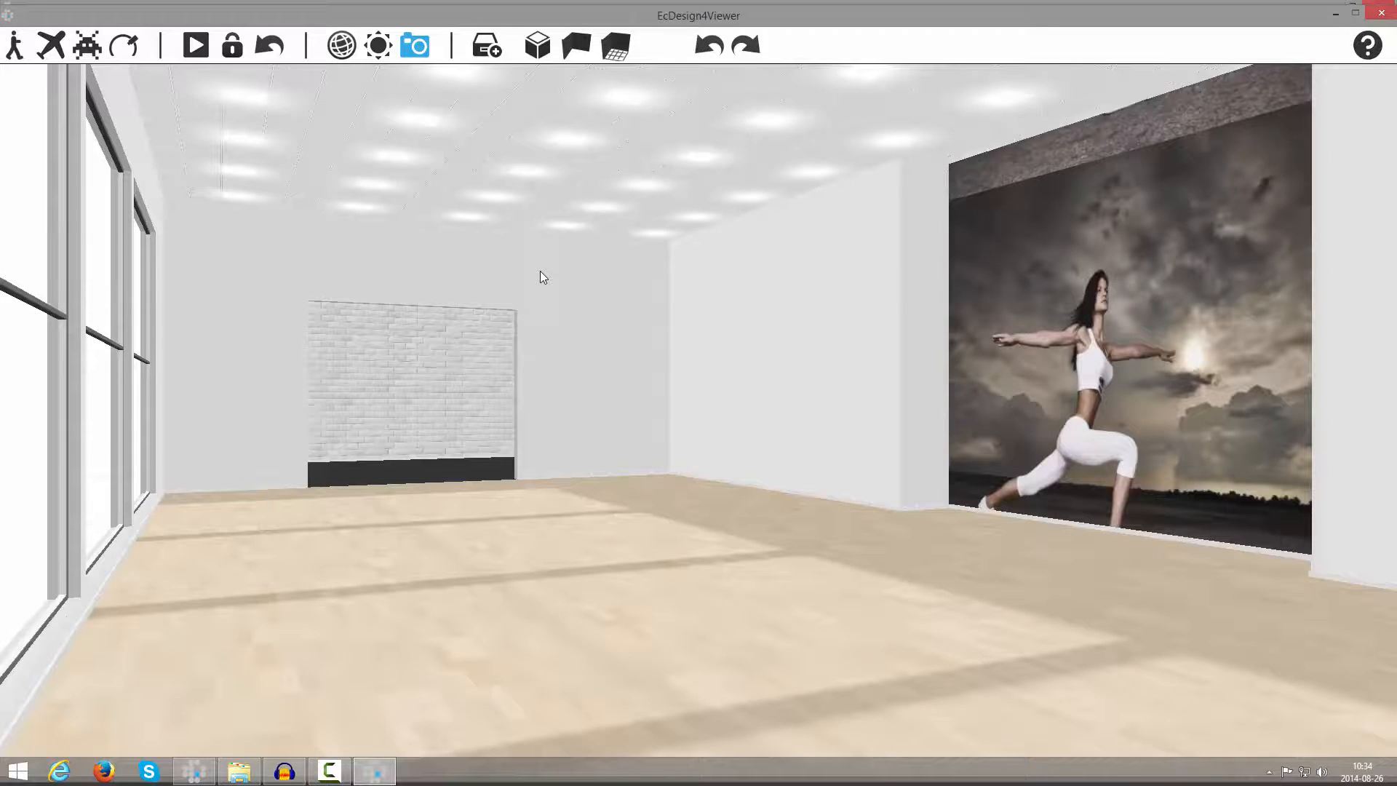
pyautogui.moveTo(540, 271); pyautogui.dragTo(817, 534)
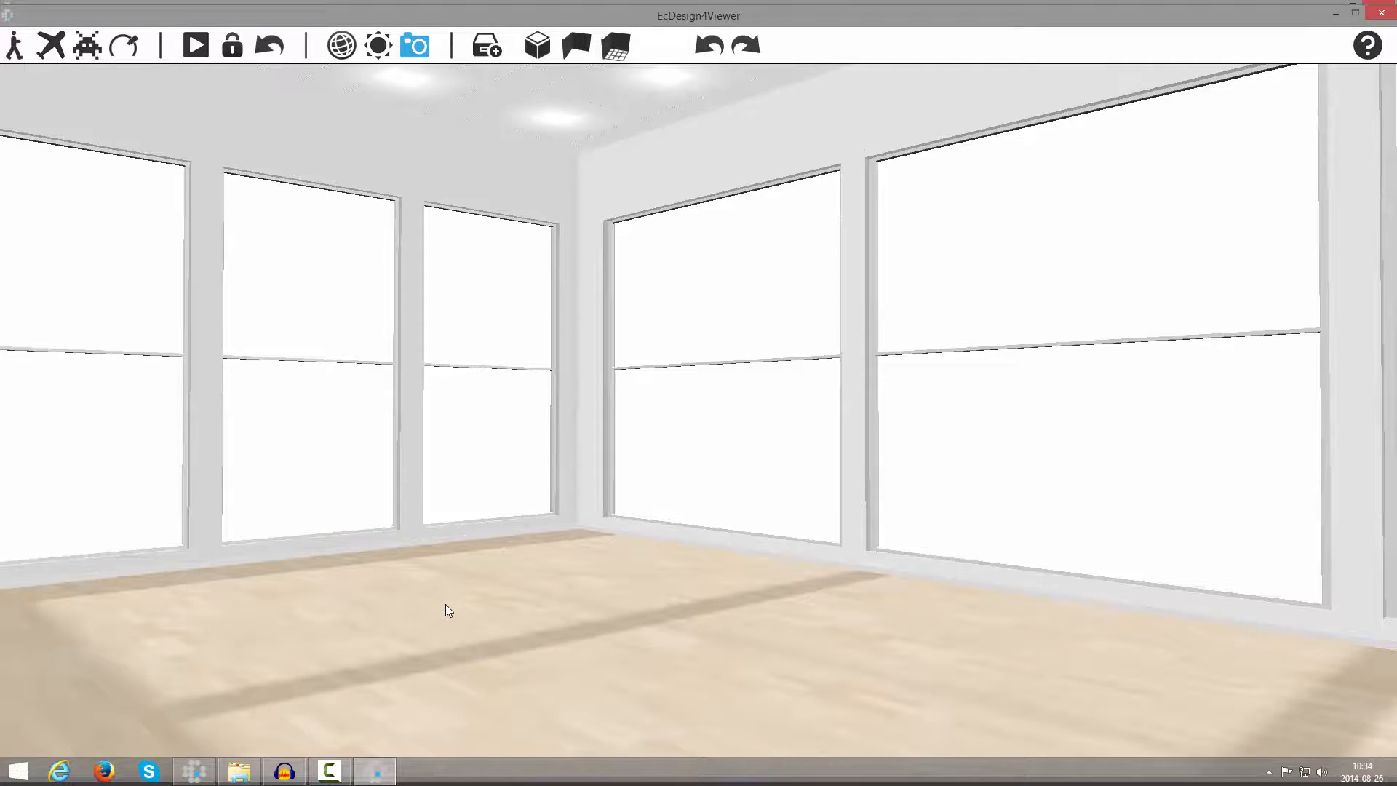
pyautogui.click(379, 49)
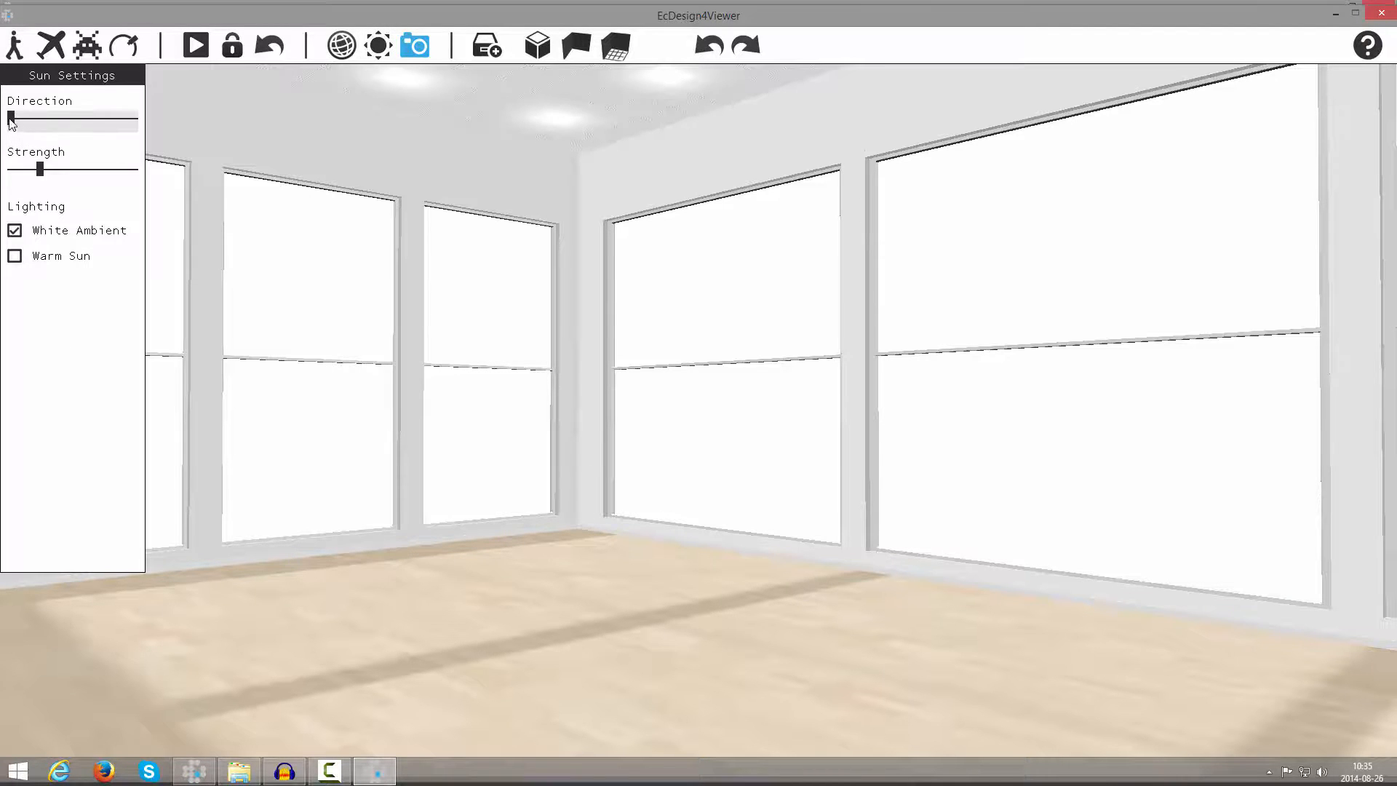
pyautogui.moveTo(13, 121); pyautogui.dragTo(47, 178)
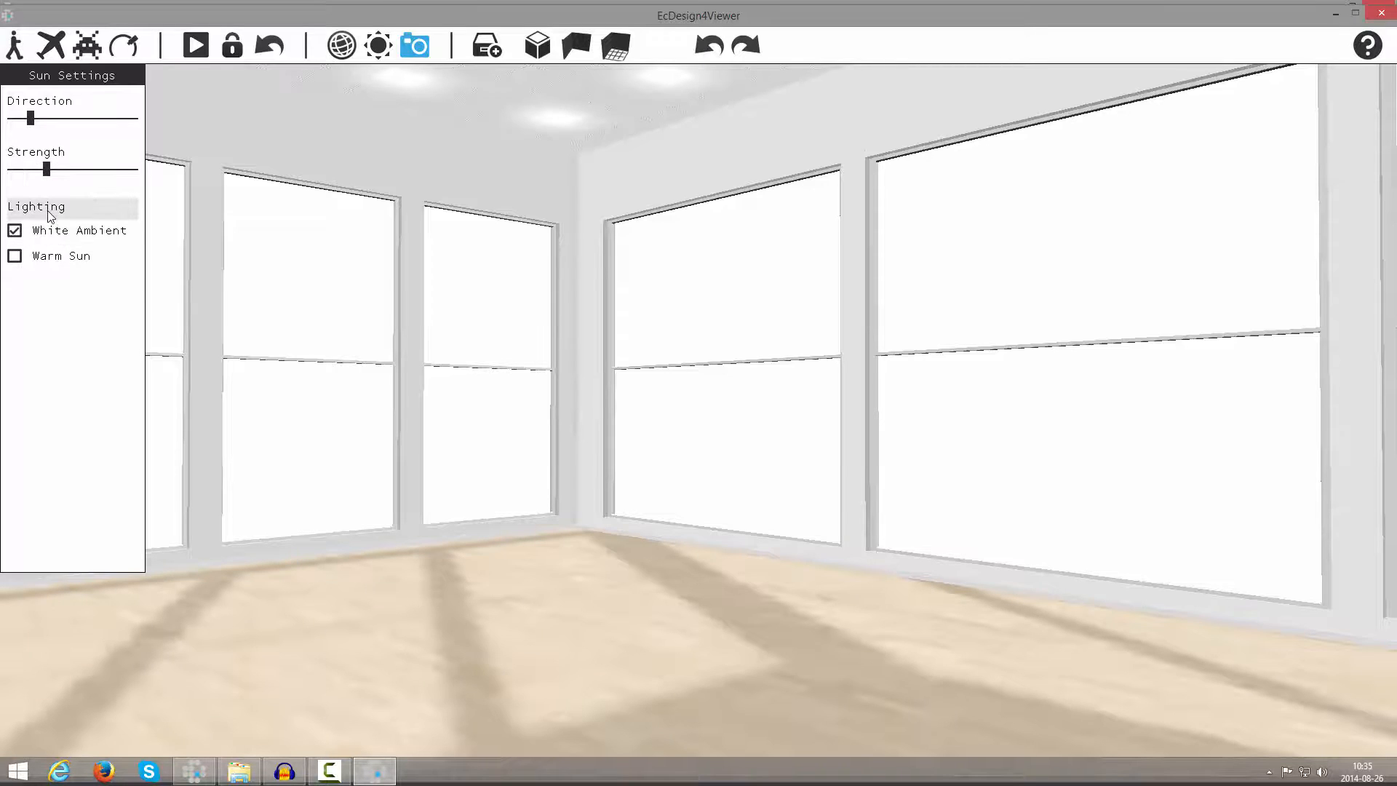
# Try the Warm Sun lighting, return to White Ambient and close the sun settings.
pyautogui.click(14, 257)
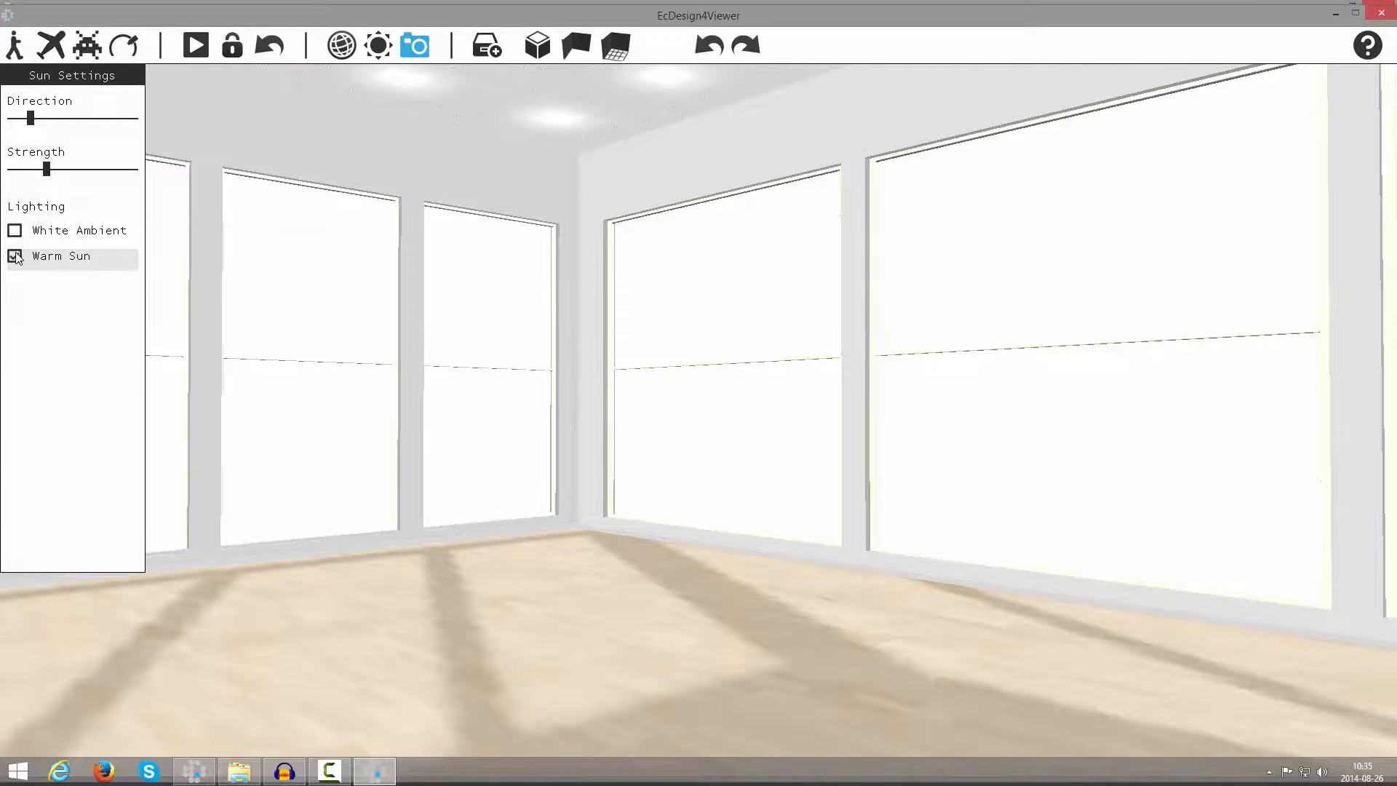
pyautogui.click(14, 231)
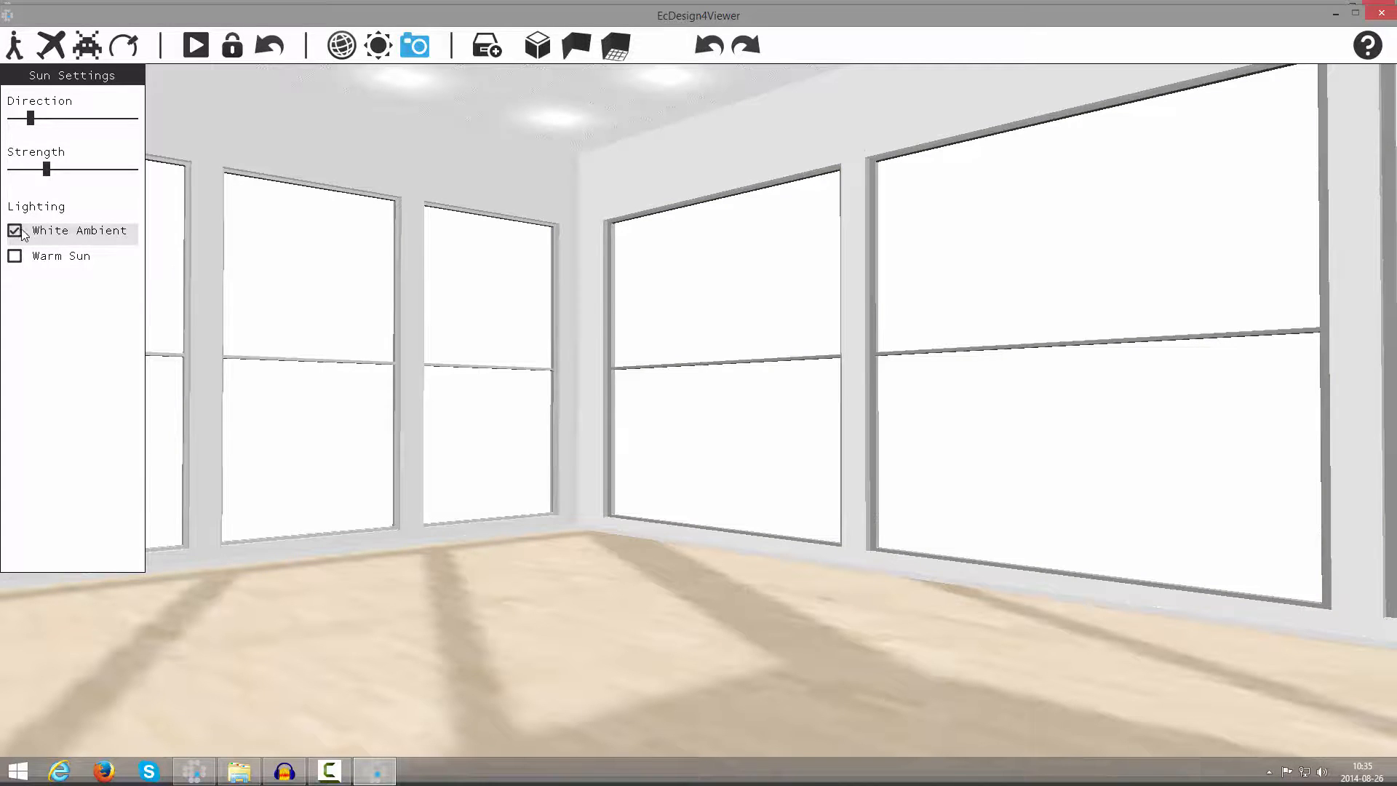
pyautogui.click(379, 53)
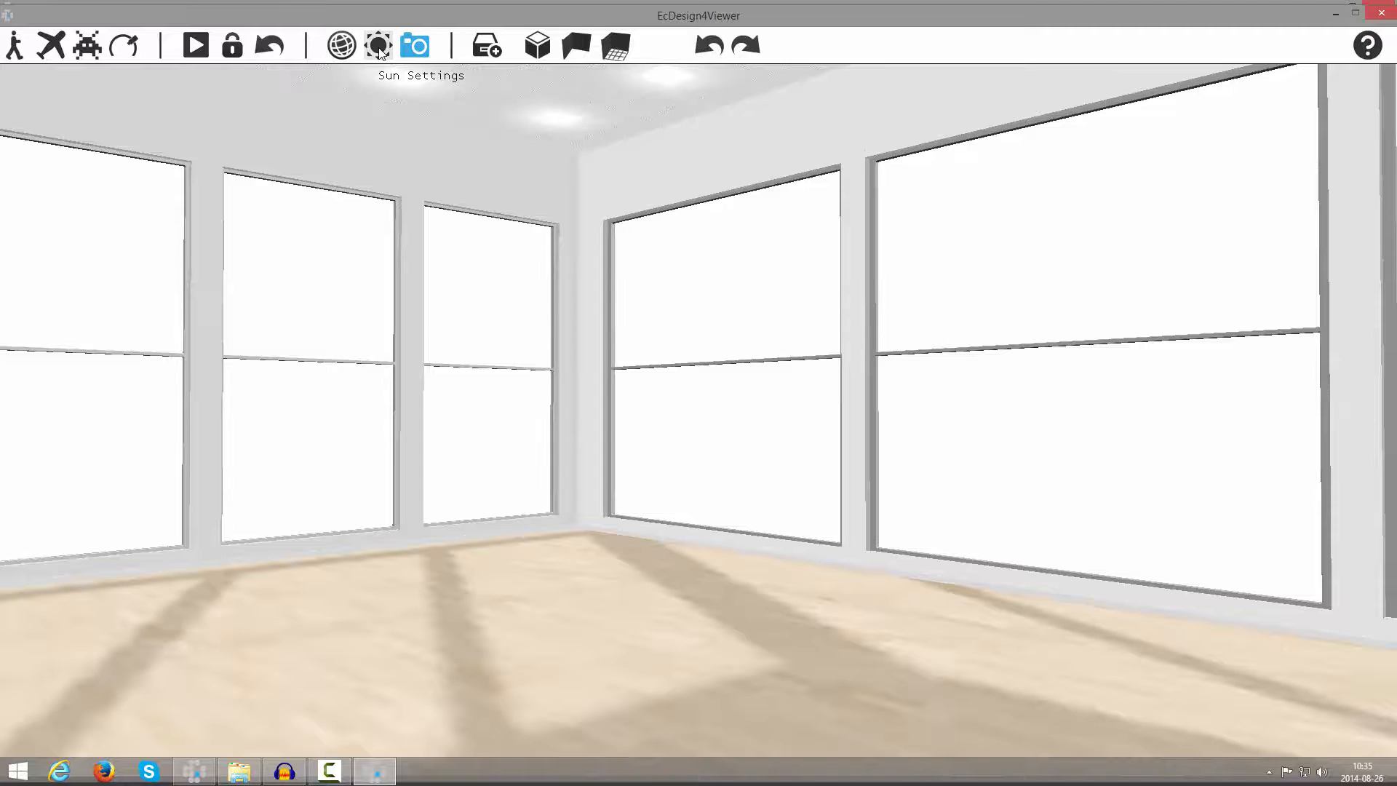
# Apply the exterior panorama with trees and open pavement, view it through the windows and return to the 2D plan.
pyautogui.click(341, 45)
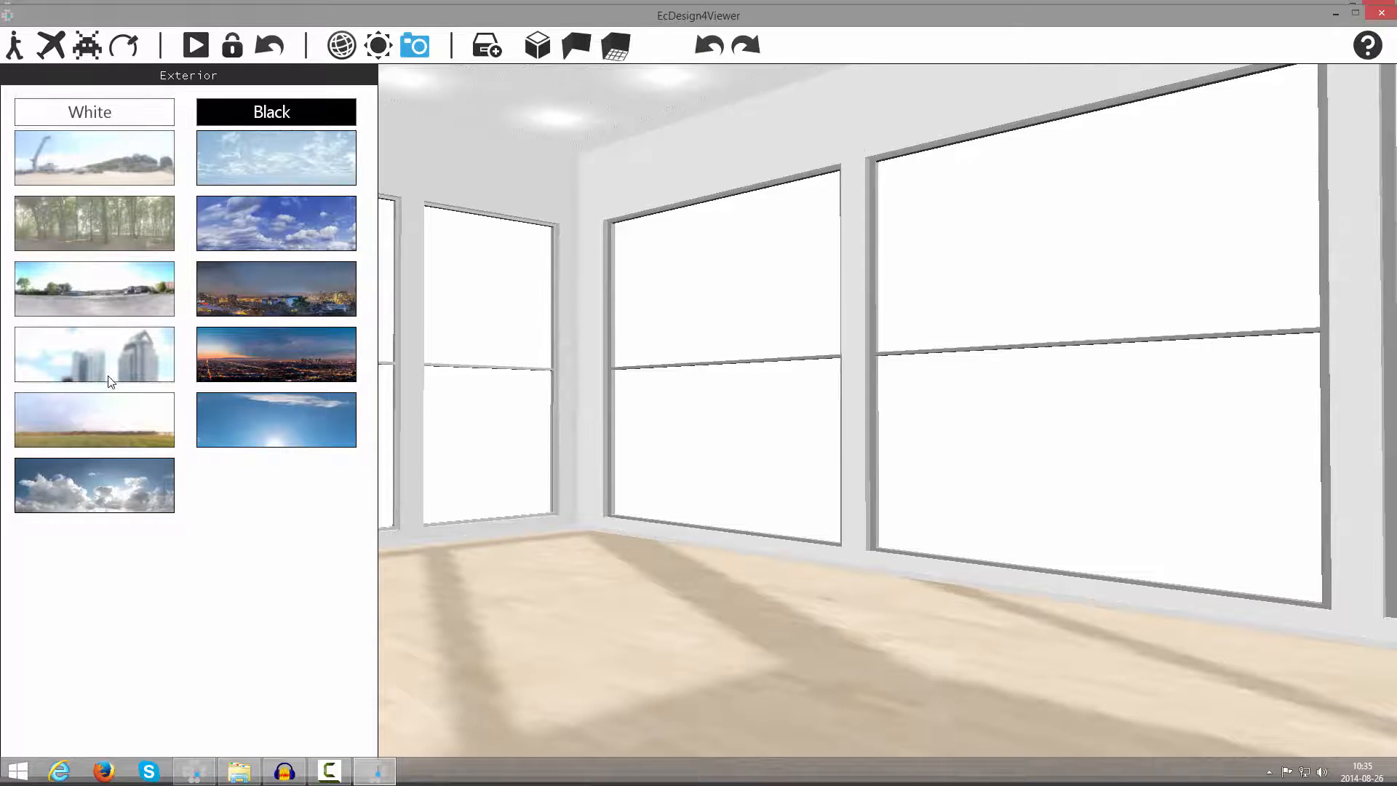
pyautogui.click(141, 290)
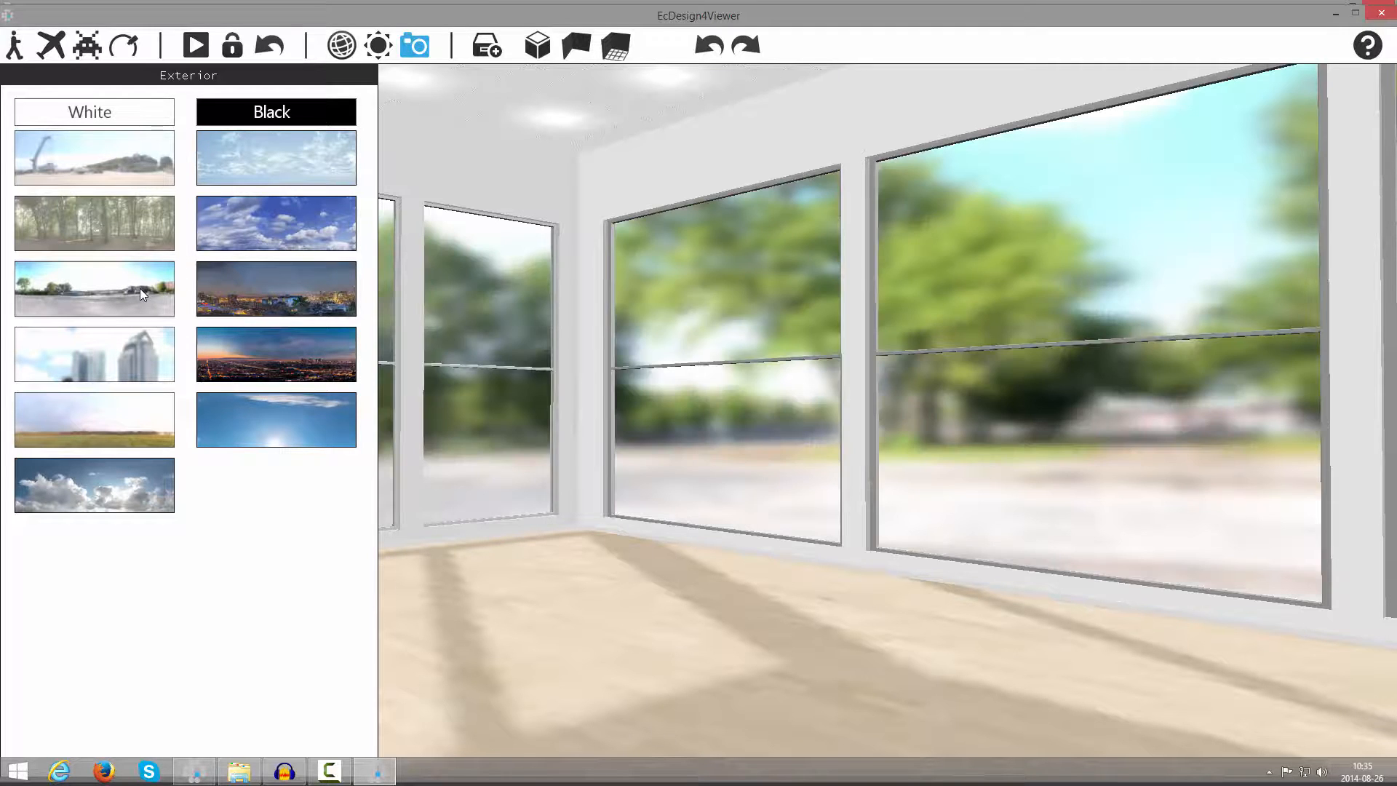
pyautogui.click(341, 45)
pyautogui.moveTo(336, 166); pyautogui.dragTo(268, 192)
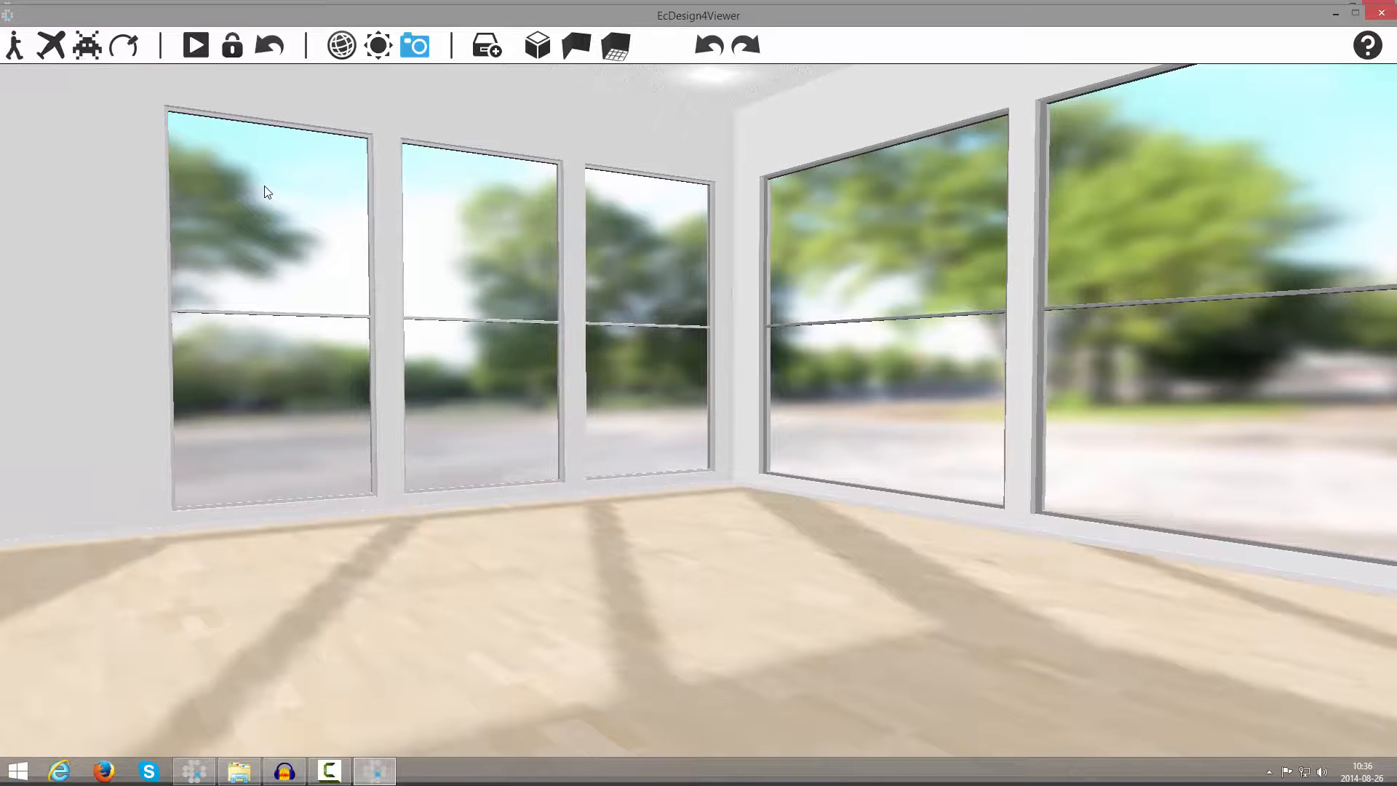
pyautogui.click(1382, 14)
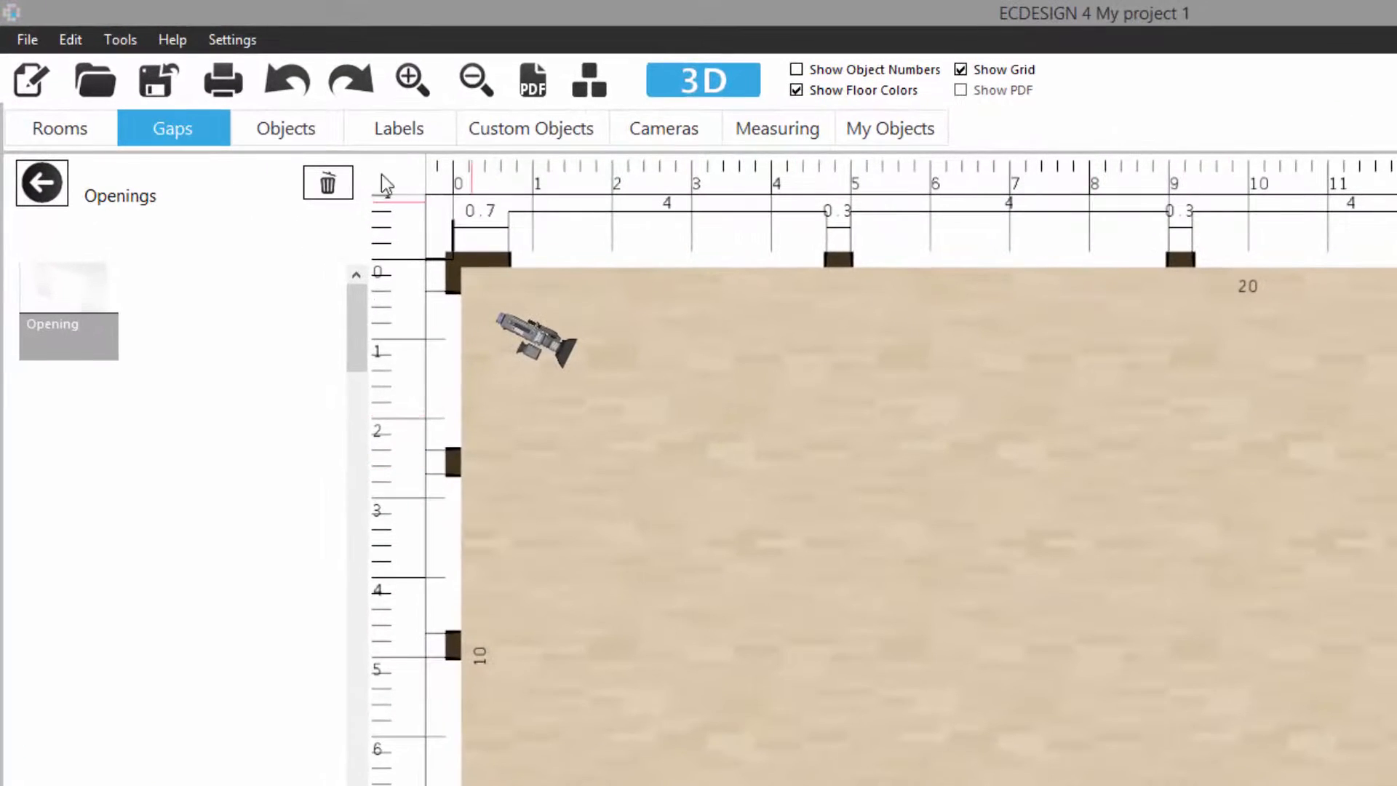
# Look through the object assortments, search them for "tv" and return to the full assortment list.
pyautogui.click(274, 126)
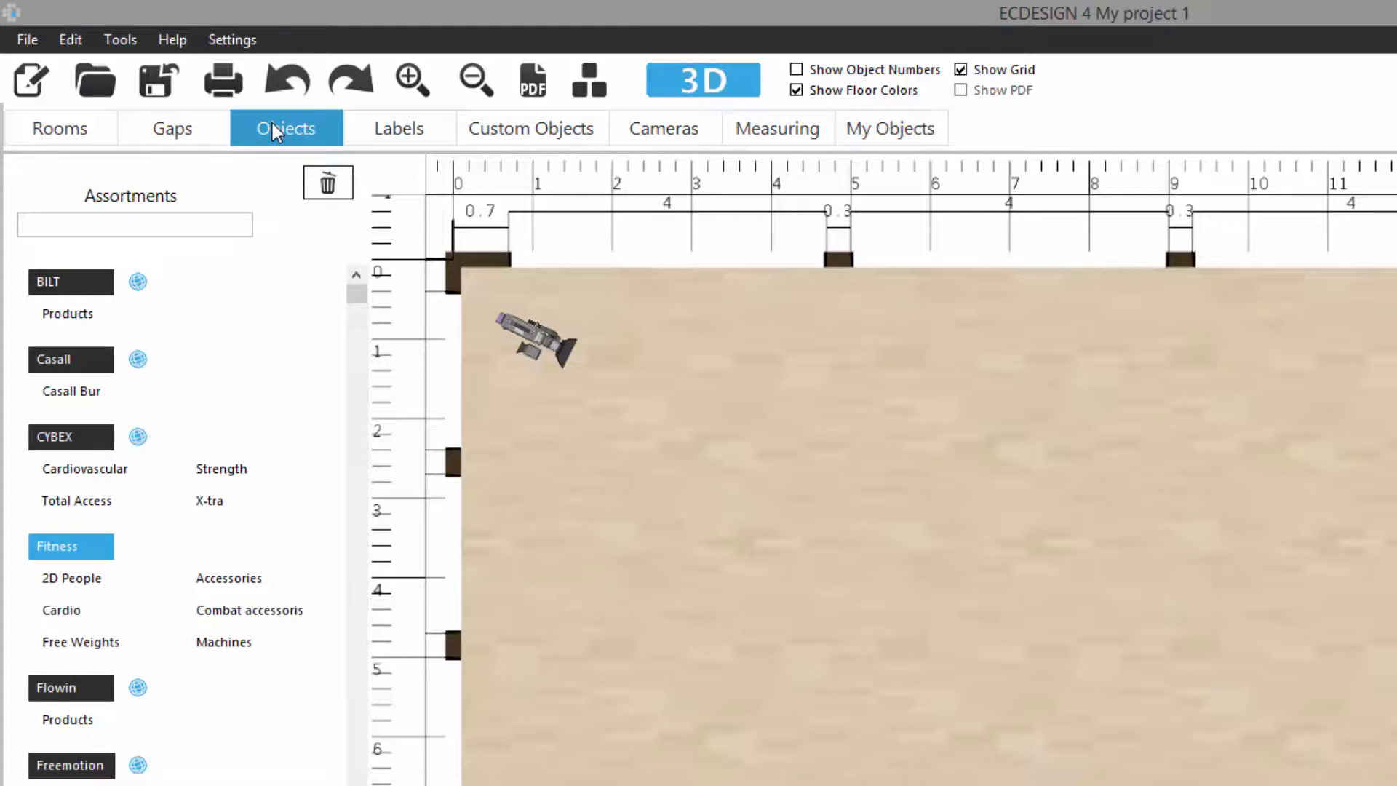
pyautogui.moveTo(355, 290); pyautogui.dragTo(377, 631)
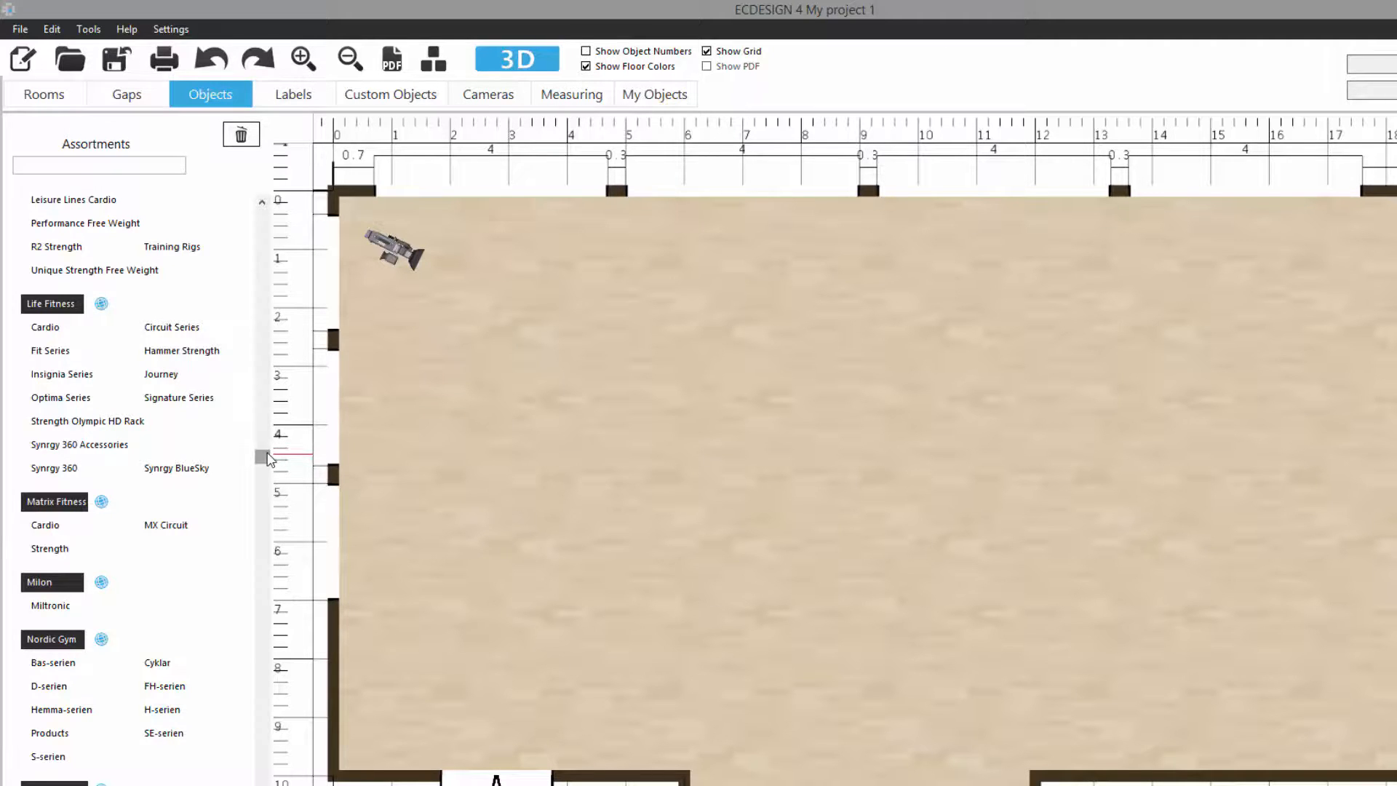
pyautogui.moveTo(267, 457); pyautogui.dragTo(265, 635)
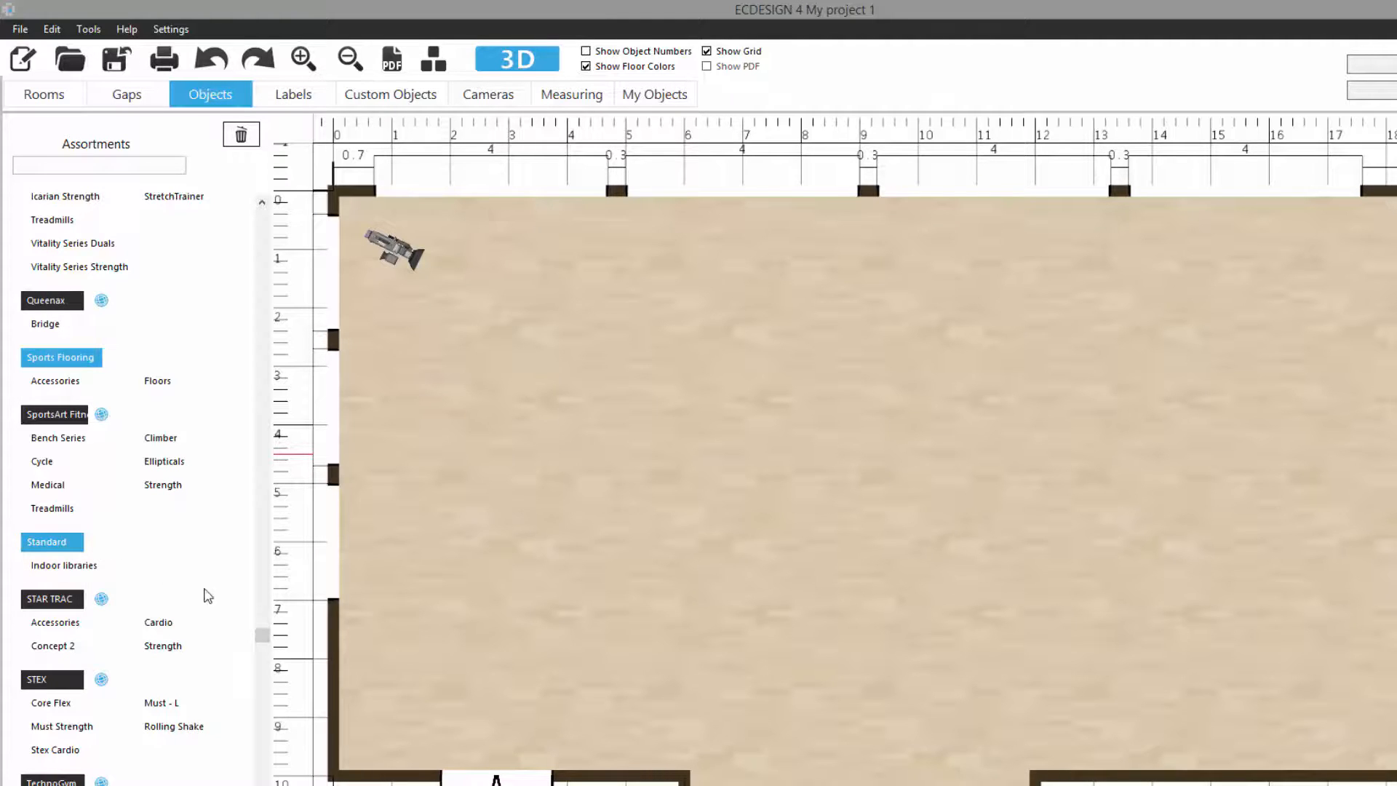
pyautogui.moveTo(262, 635); pyautogui.dragTo(262, 216)
pyautogui.click(81, 164)
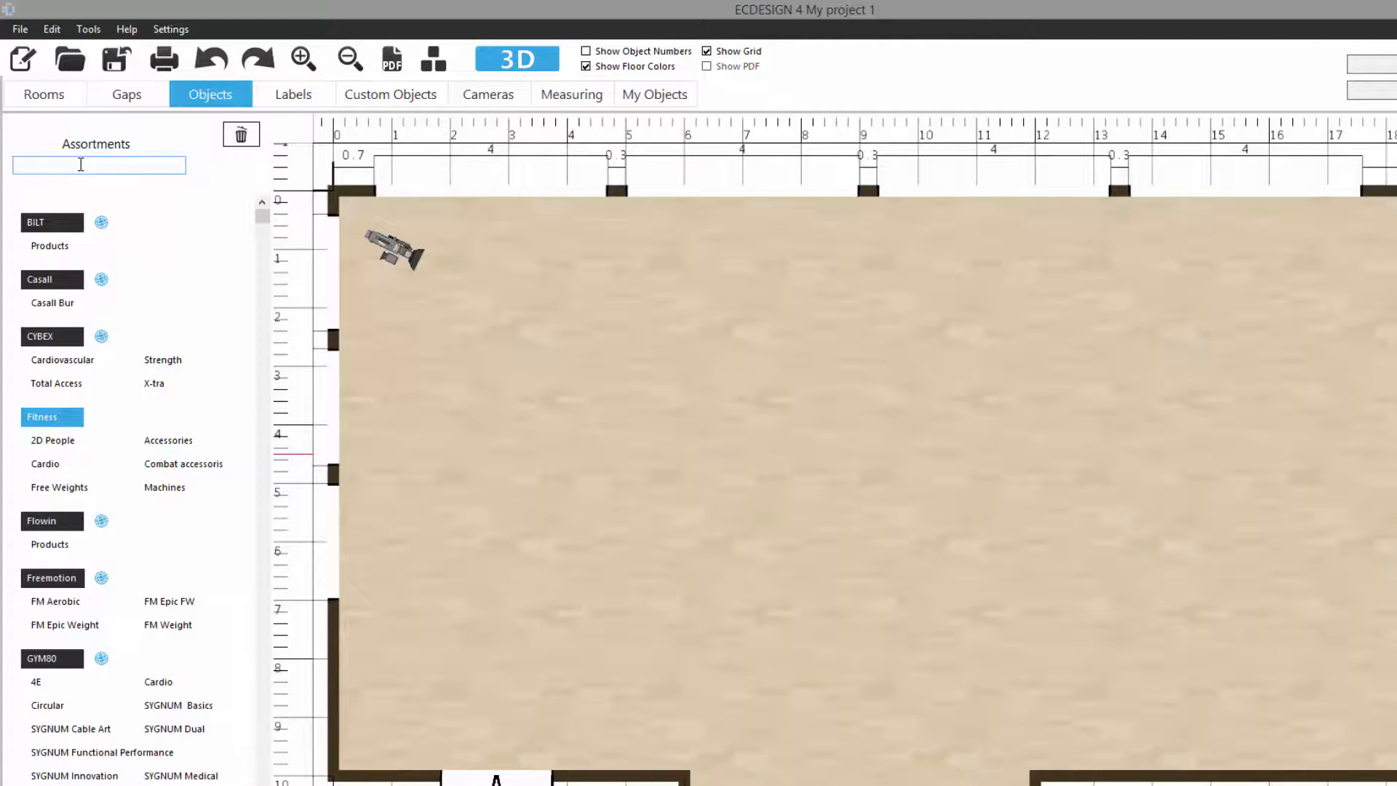
pyautogui.write('tv')
pyautogui.press('Return')
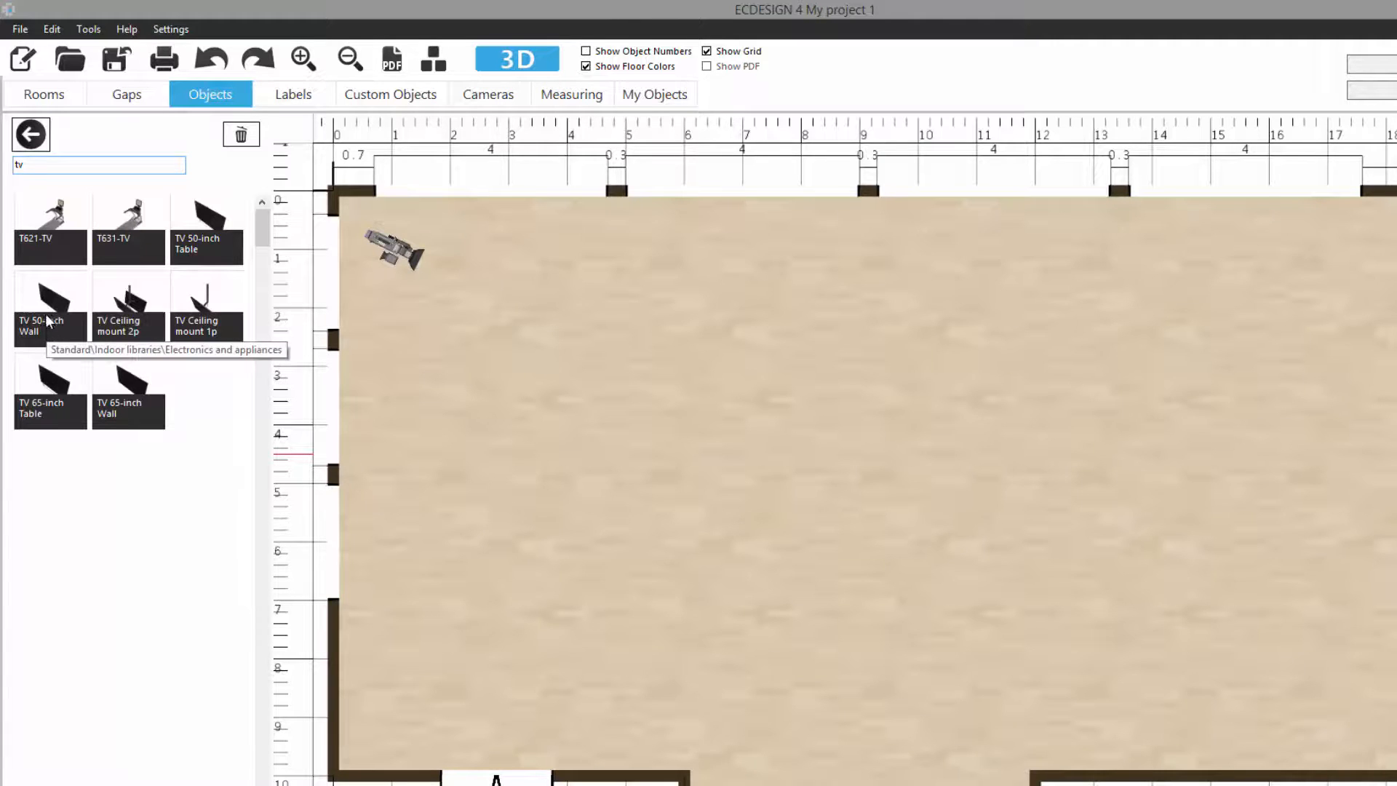
pyautogui.click(37, 142)
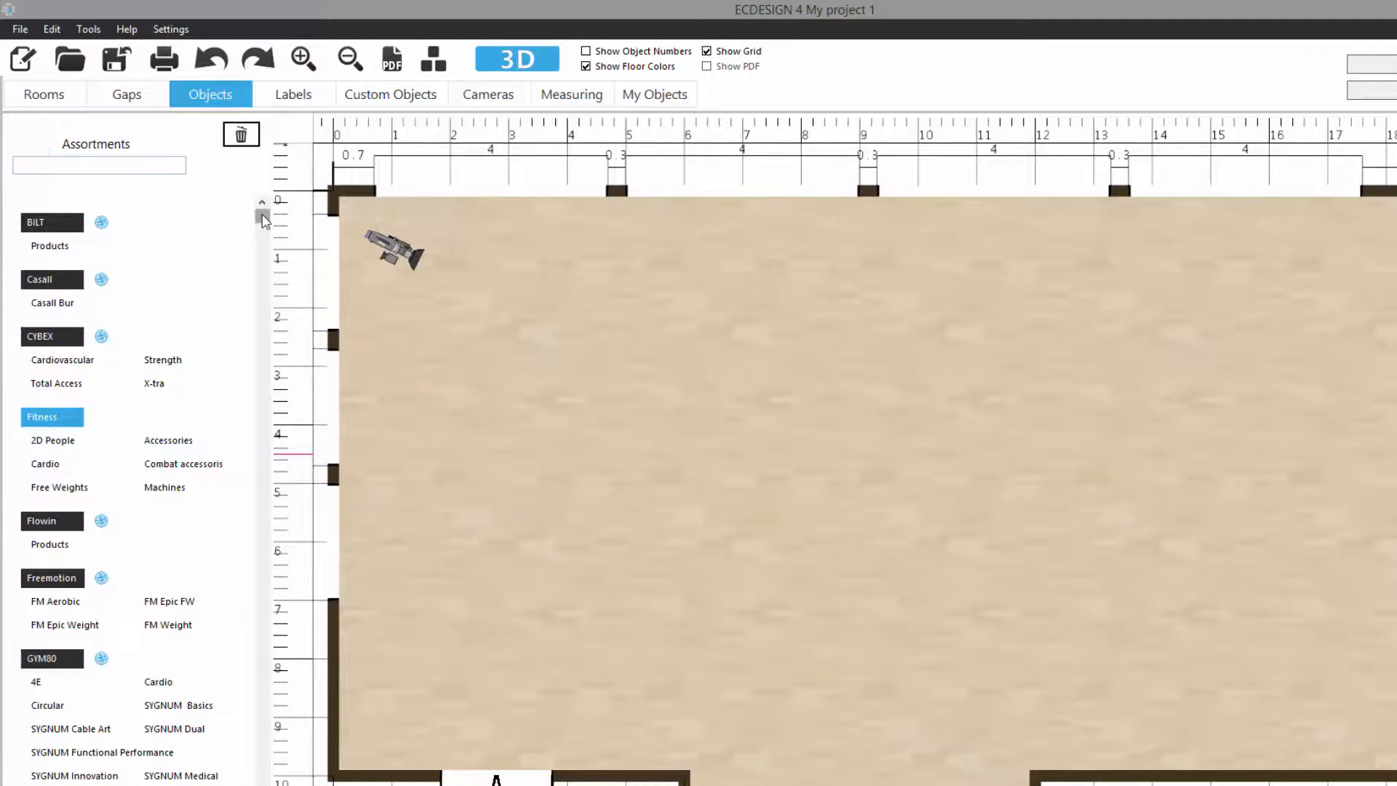
# Place an E-TRxi treadmill from STAR TRAC's E Series Cardio range in the room, below the first wall section between windows.
pyautogui.moveTo(262, 222); pyautogui.dragTo(212, 670)
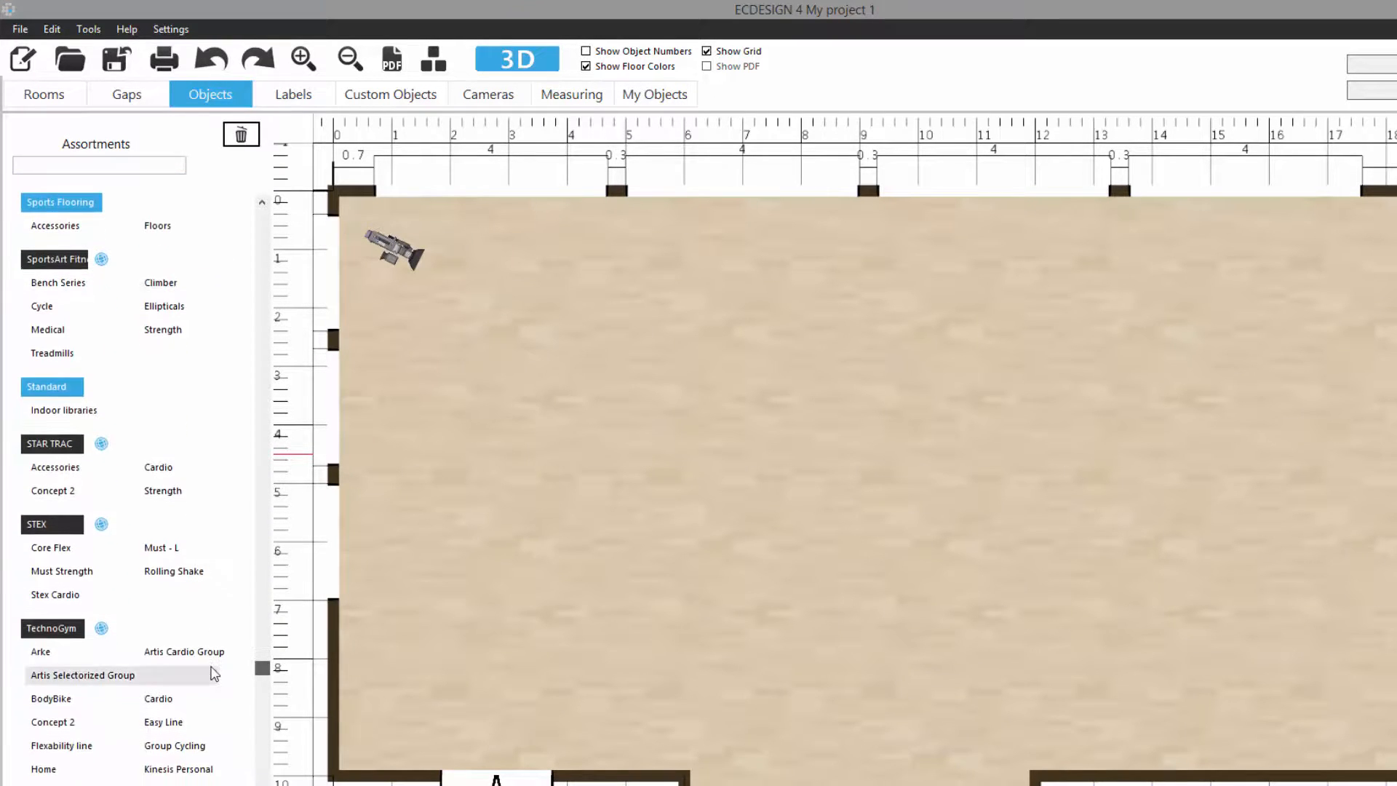
pyautogui.click(154, 469)
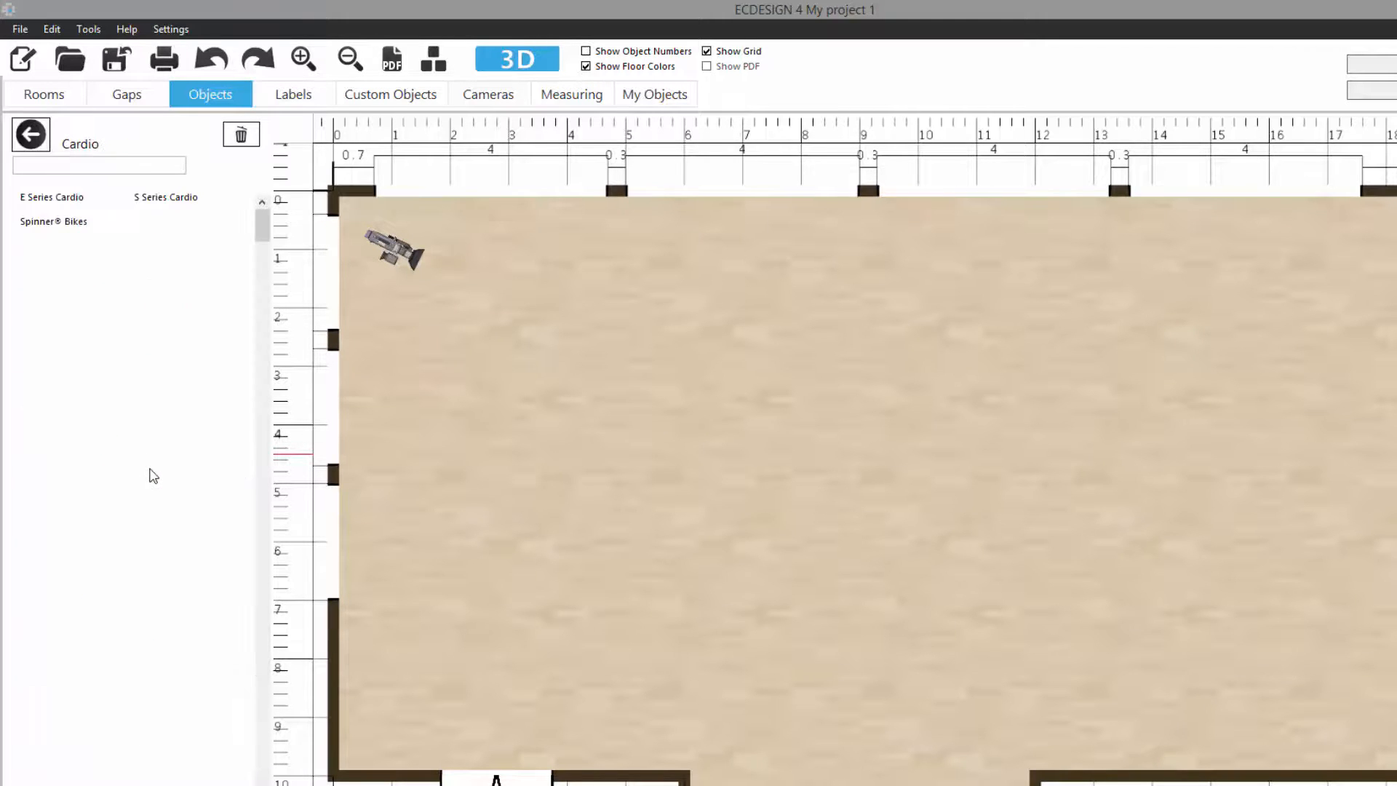
pyautogui.click(39, 201)
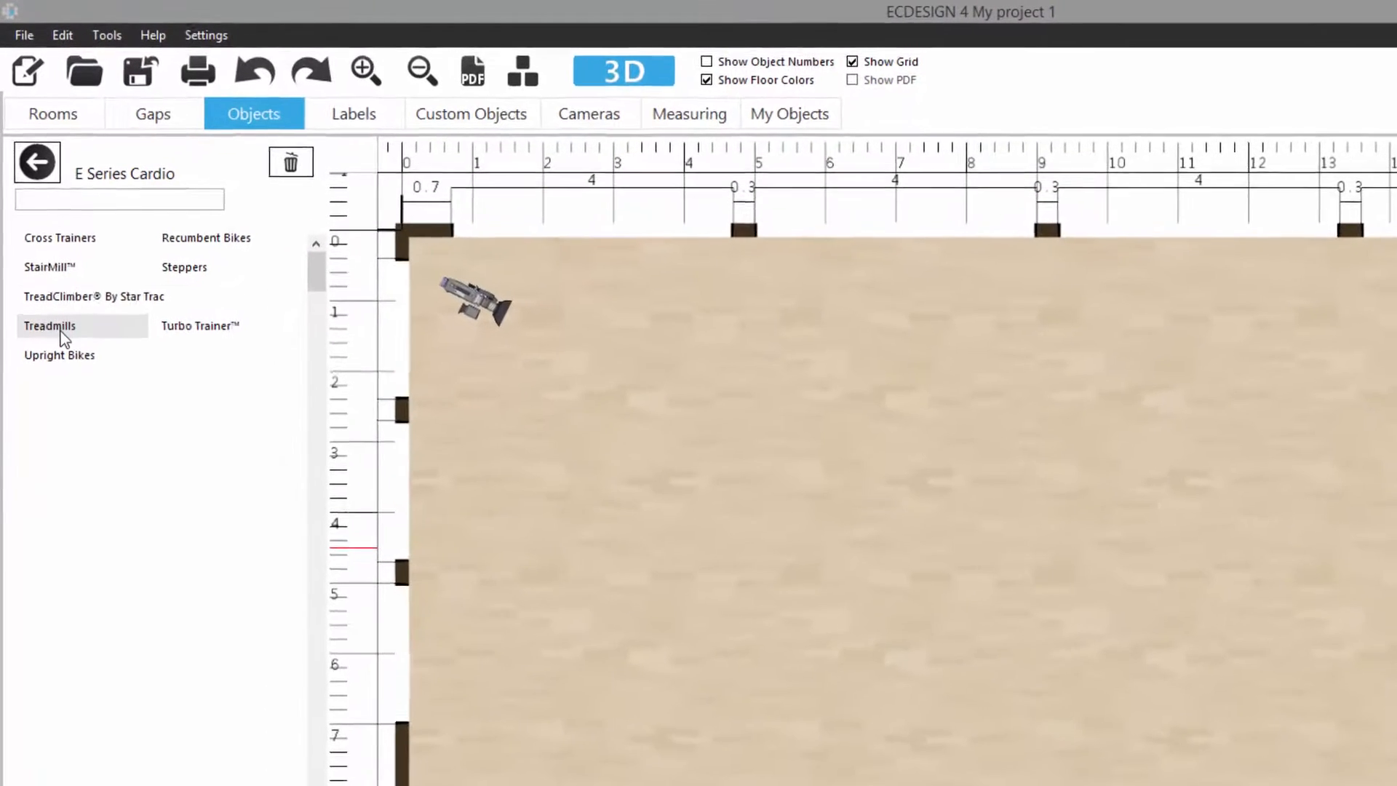
pyautogui.click(63, 342)
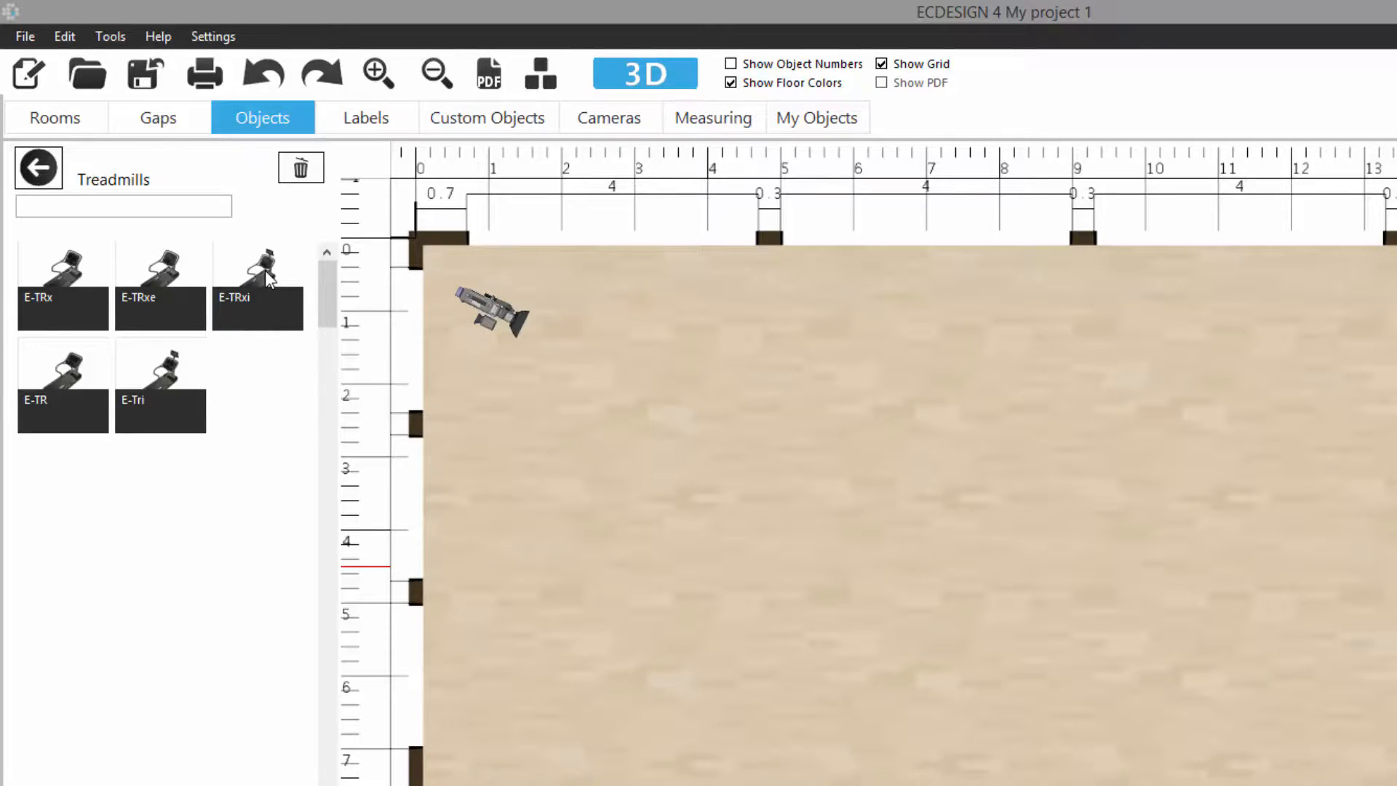
pyautogui.moveTo(267, 277); pyautogui.dragTo(809, 477)
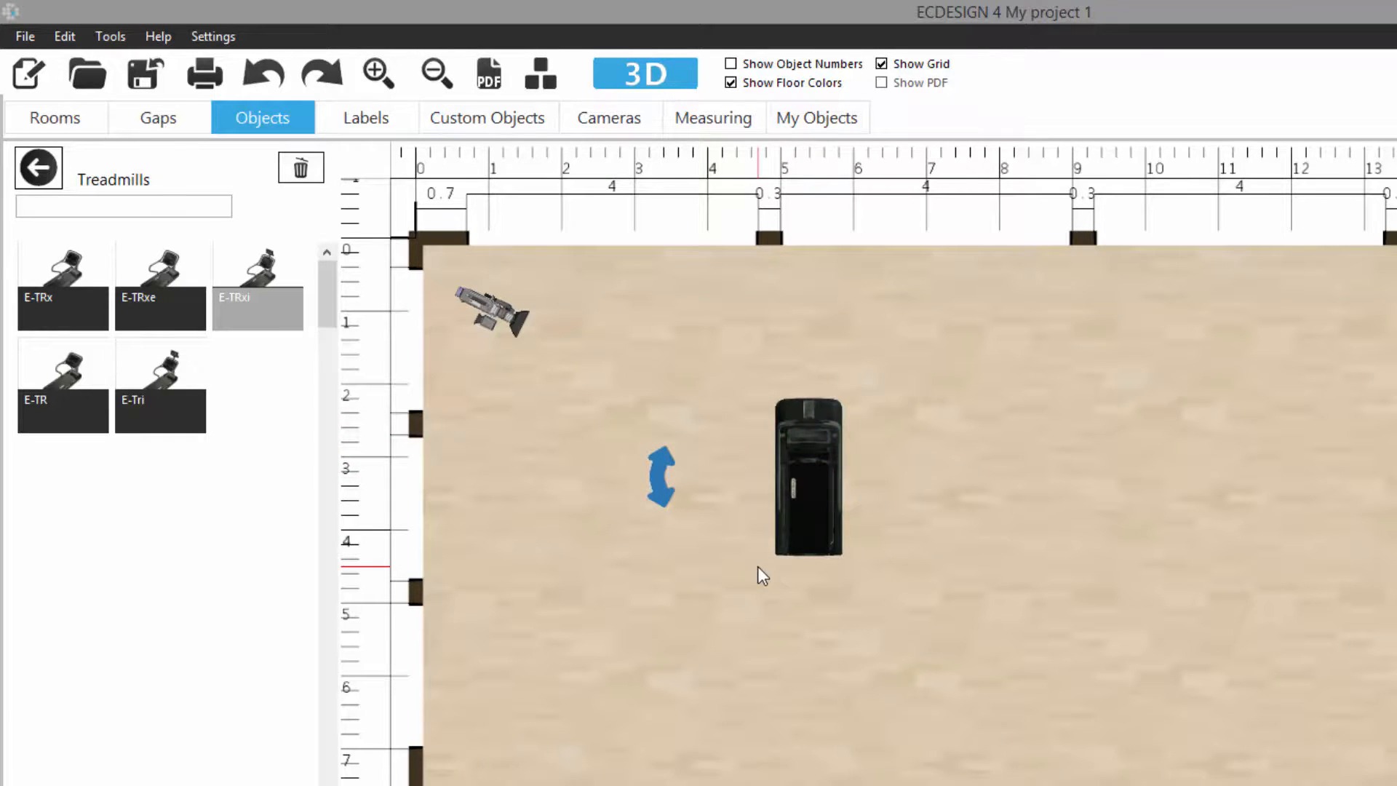
pyautogui.scroll(3, 758, 575)
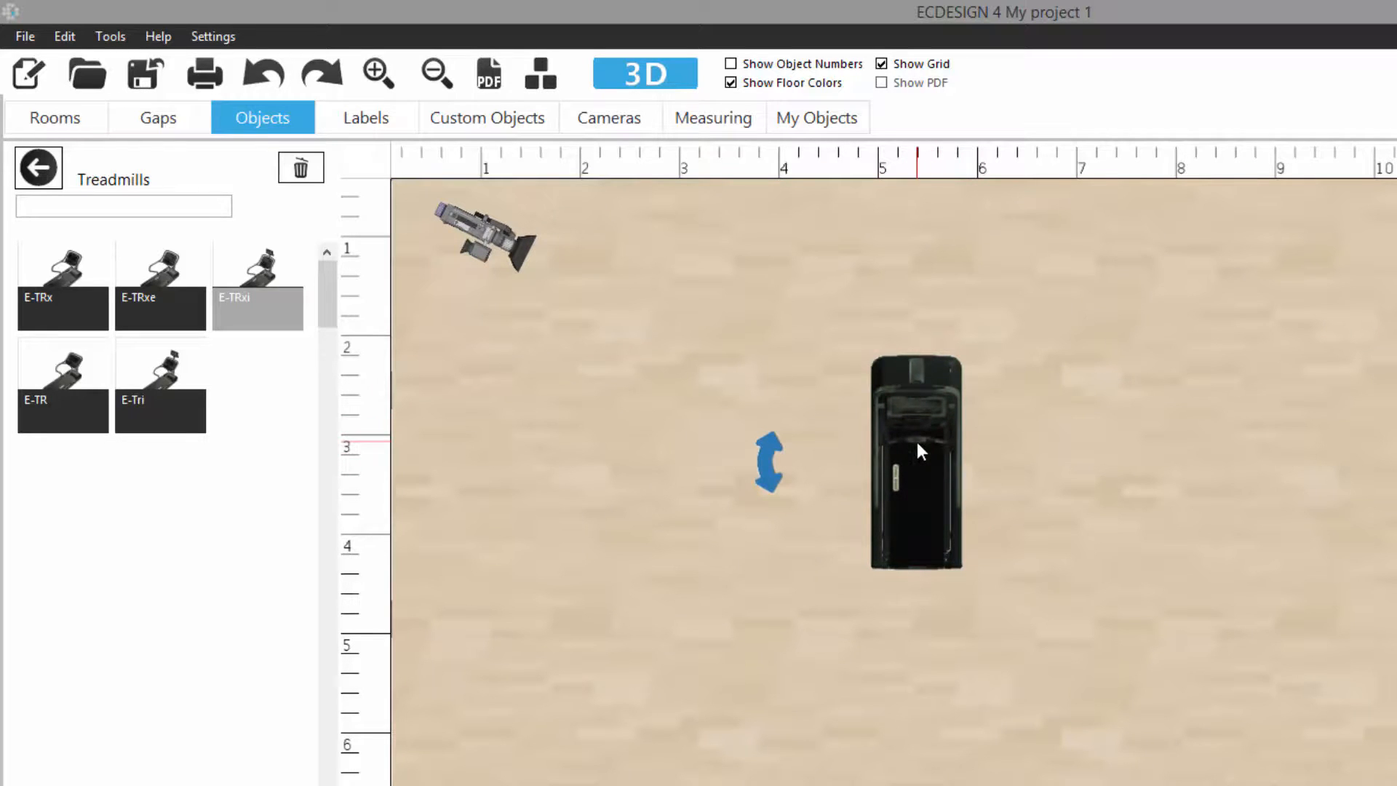
pyautogui.moveTo(1029, 450); pyautogui.dragTo(998, 513)
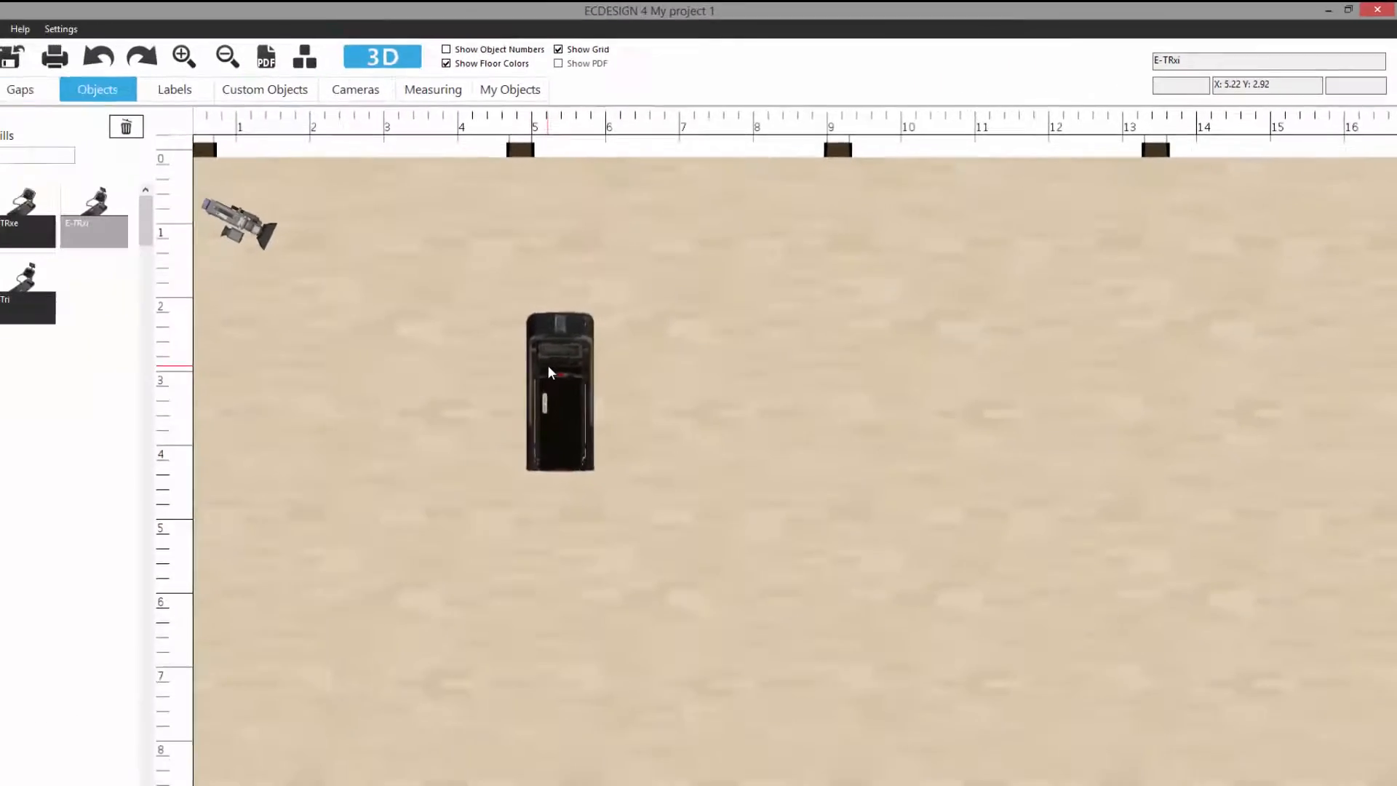
pyautogui.moveTo(518, 346); pyautogui.dragTo(613, 417)
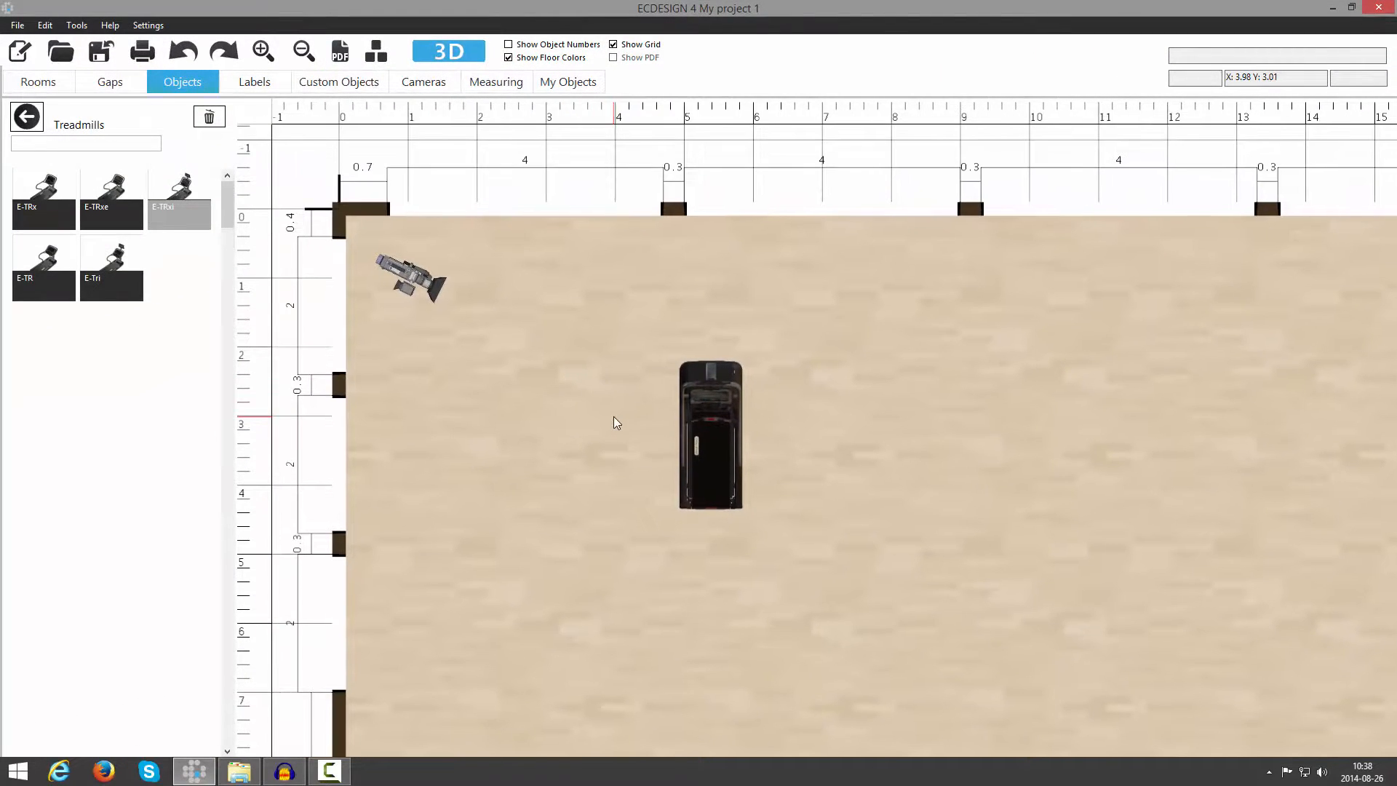
# Move the camera across the room to about X 11, Y 6 and turn it to look back towards the treadmill.
pyautogui.moveTo(410, 273); pyautogui.dragTo(1129, 655)
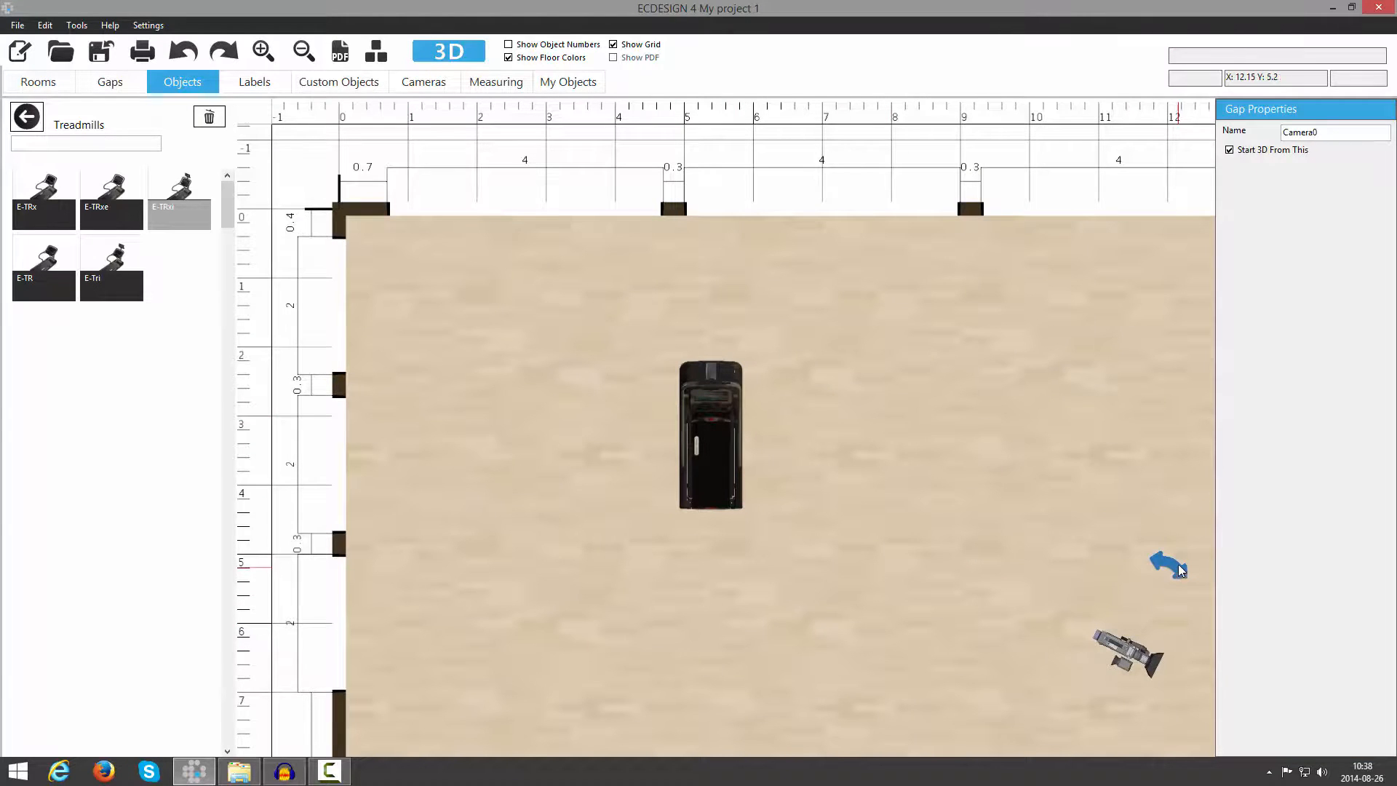
pyautogui.moveTo(1173, 568); pyautogui.dragTo(1076, 743)
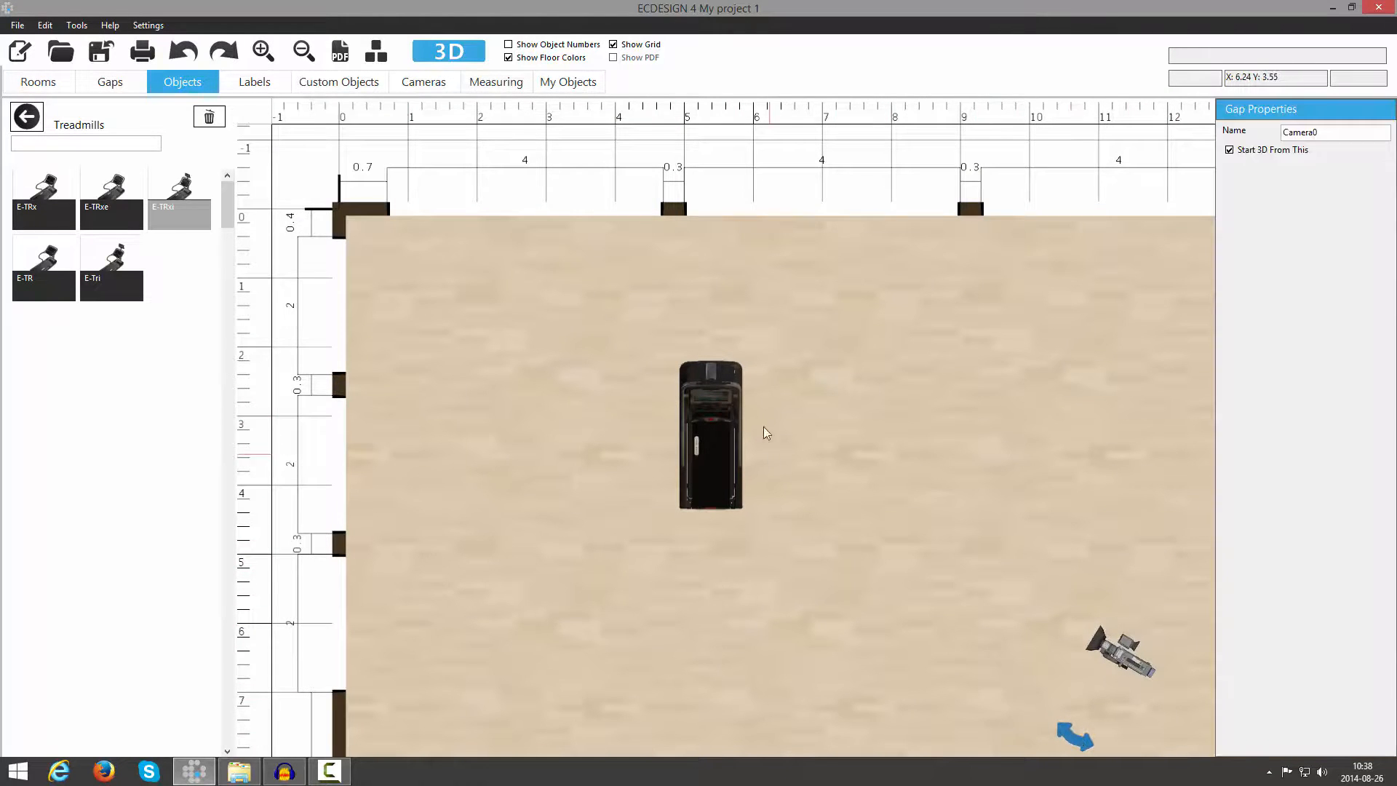
pyautogui.moveTo(805, 408); pyautogui.dragTo(831, 430)
# Move the treadmill into the room's upper-left corner and duplicate it three times to the right with a centre distance of 1.
pyautogui.moveTo(731, 435); pyautogui.dragTo(439, 303)
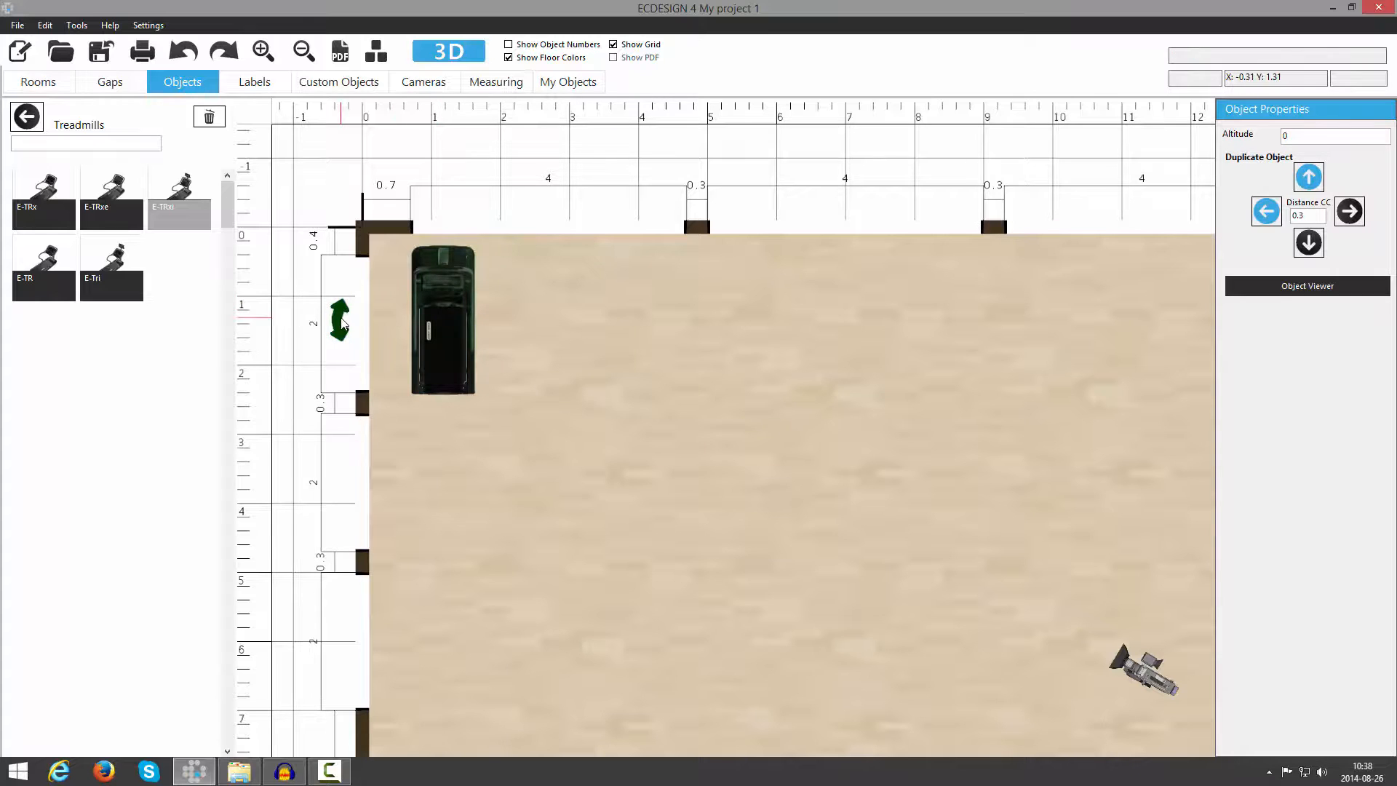
pyautogui.moveTo(342, 324)
pyautogui.mouseDown()
pyautogui.moveTo(396, 393)
pyautogui.moveTo(592, 287)
pyautogui.moveTo(466, 214)
pyautogui.moveTo(341, 256)
pyautogui.moveTo(334, 319)
pyautogui.moveTo(466, 421)
pyautogui.moveTo(549, 290)
pyautogui.moveTo(398, 198)
pyautogui.moveTo(337, 291)
pyautogui.moveTo(335, 320)
pyautogui.mouseUp()
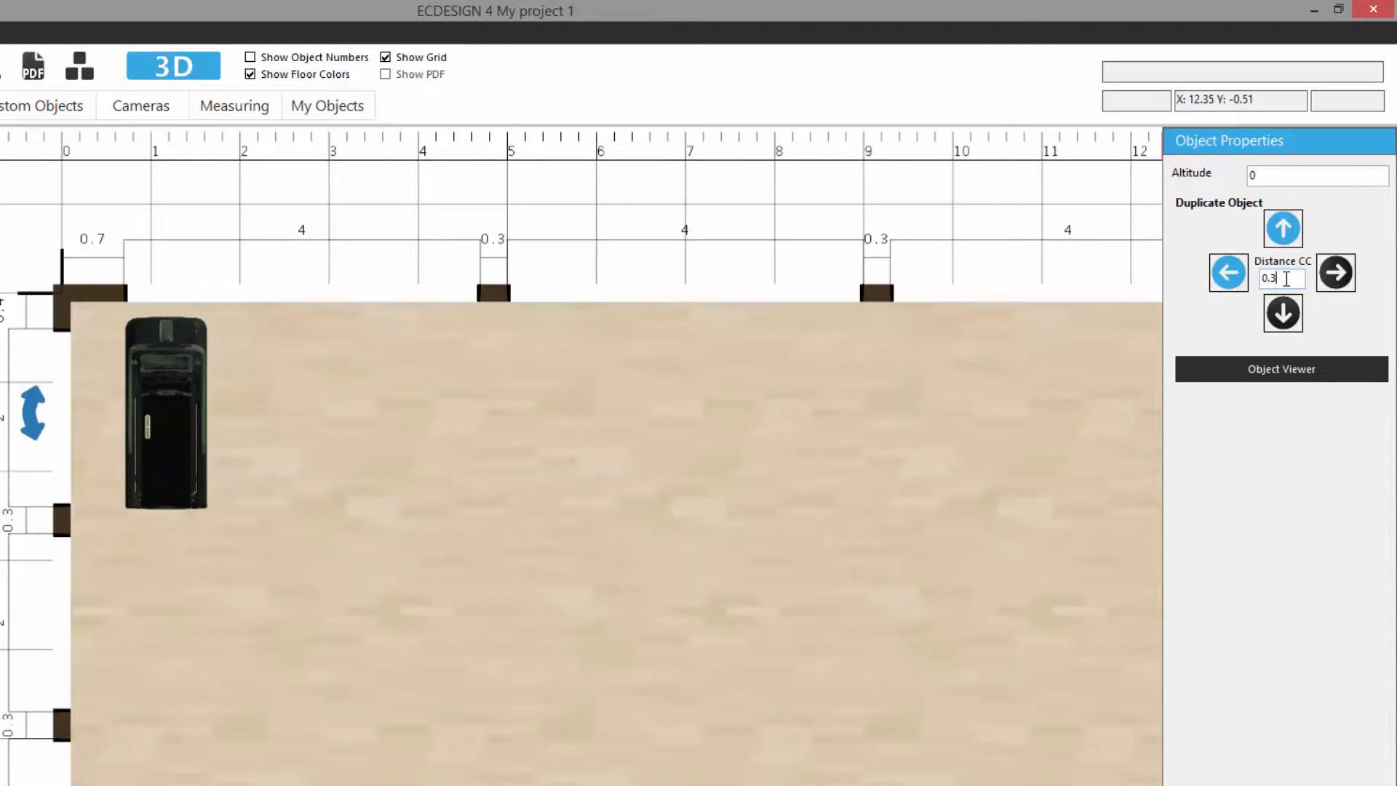
pyautogui.moveTo(1287, 278); pyautogui.dragTo(1258, 283)
pyautogui.write('1')
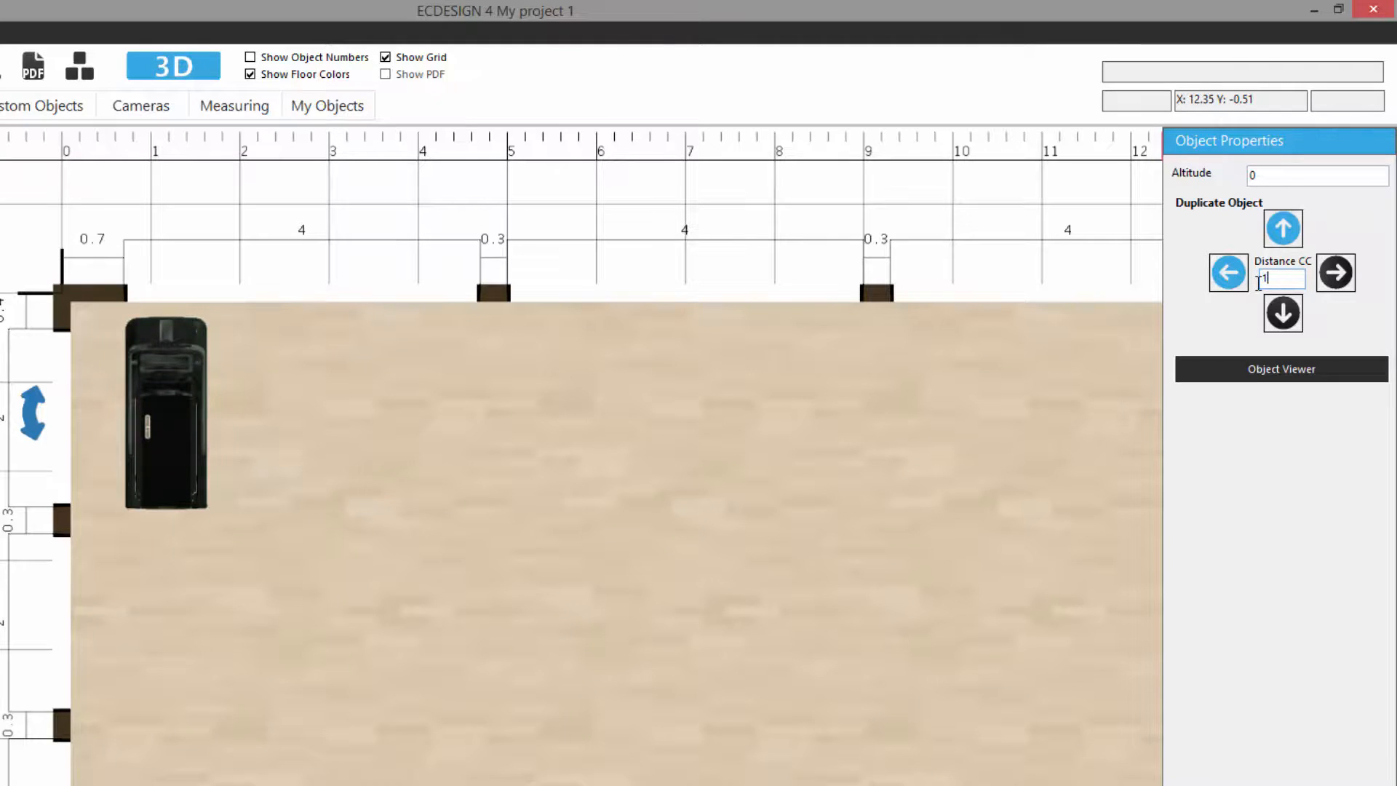
pyautogui.click(1337, 273)
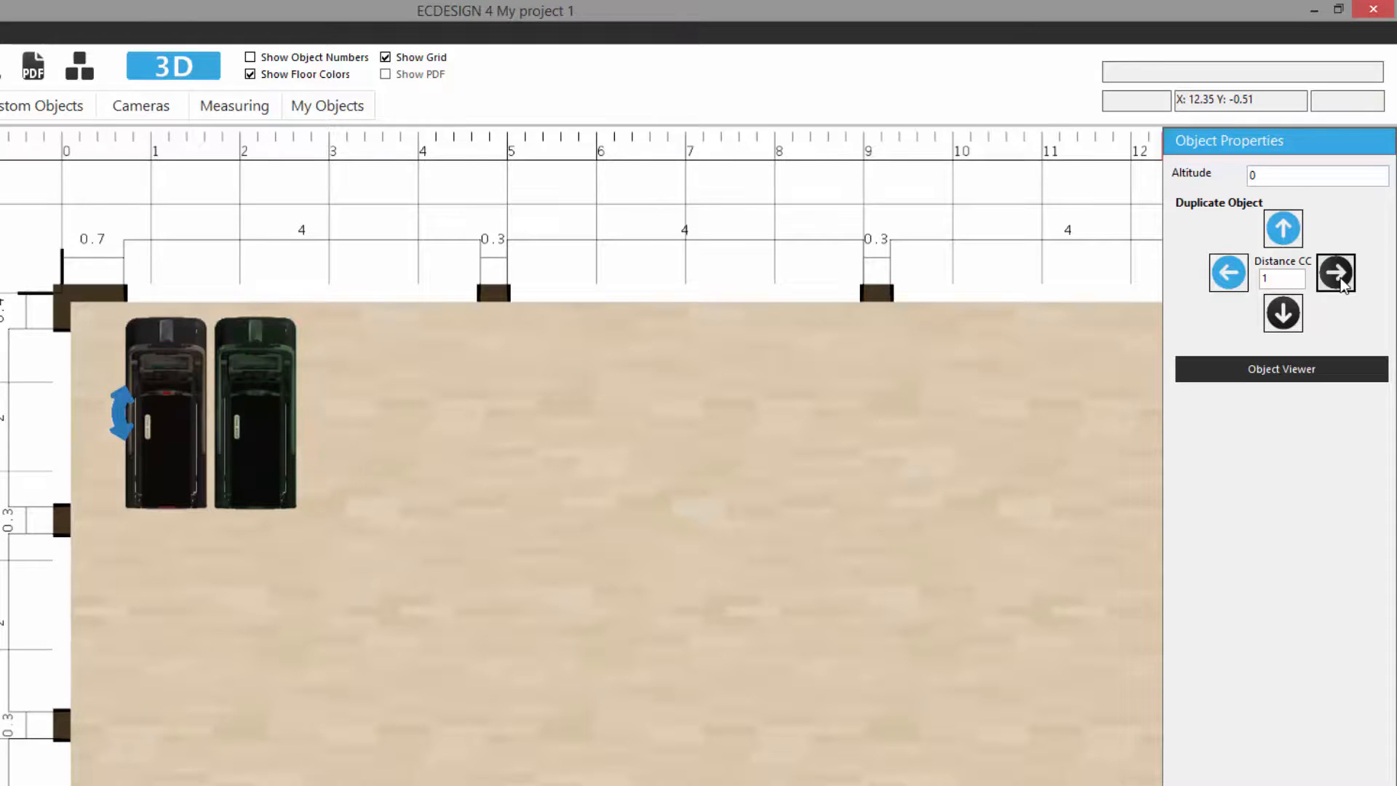
pyautogui.click(1338, 275)
pyautogui.click(1337, 275)
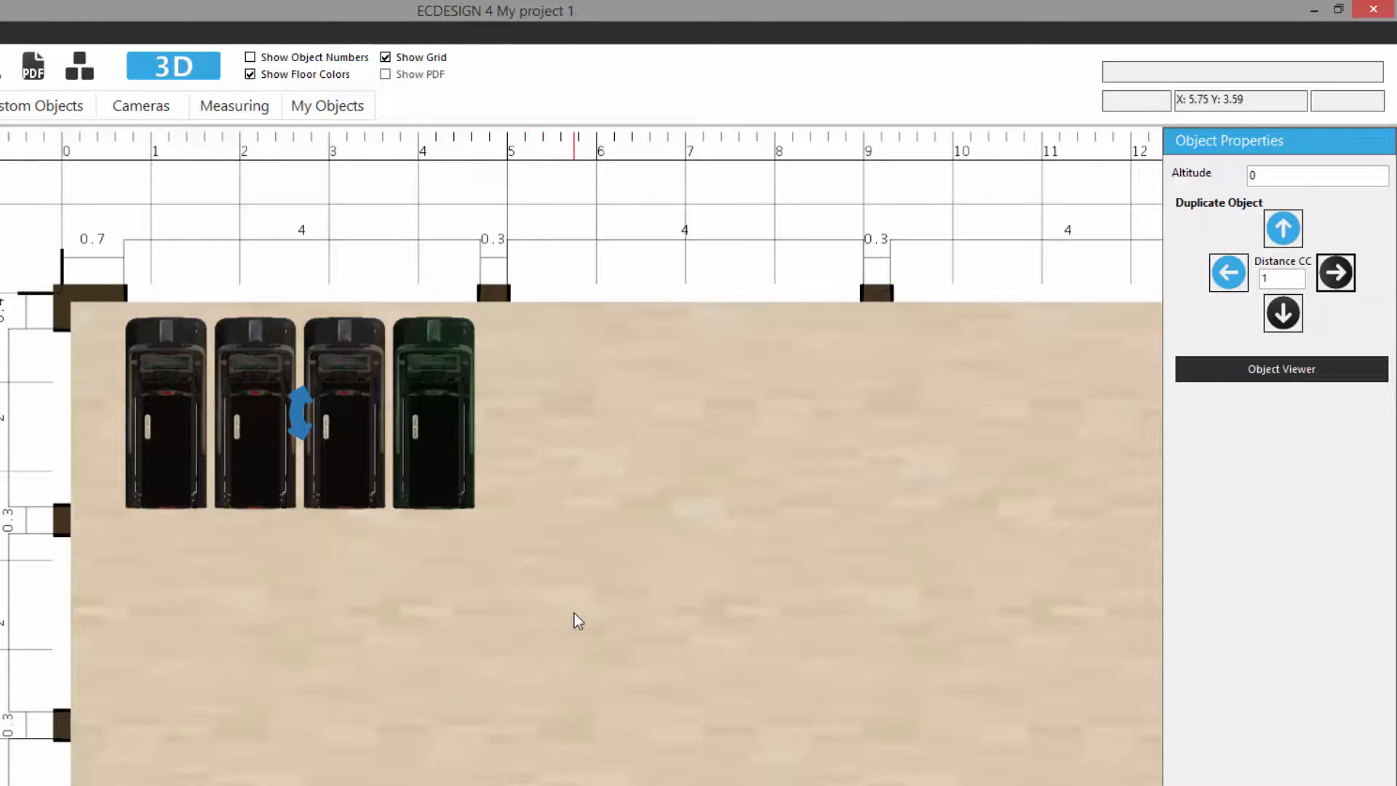
# Select all four treadmills, move them together further into the room and bring them back to the upper-left corner.
pyautogui.moveTo(574, 612); pyautogui.dragTo(6, 234)
pyautogui.moveTo(252, 425); pyautogui.dragTo(294, 576)
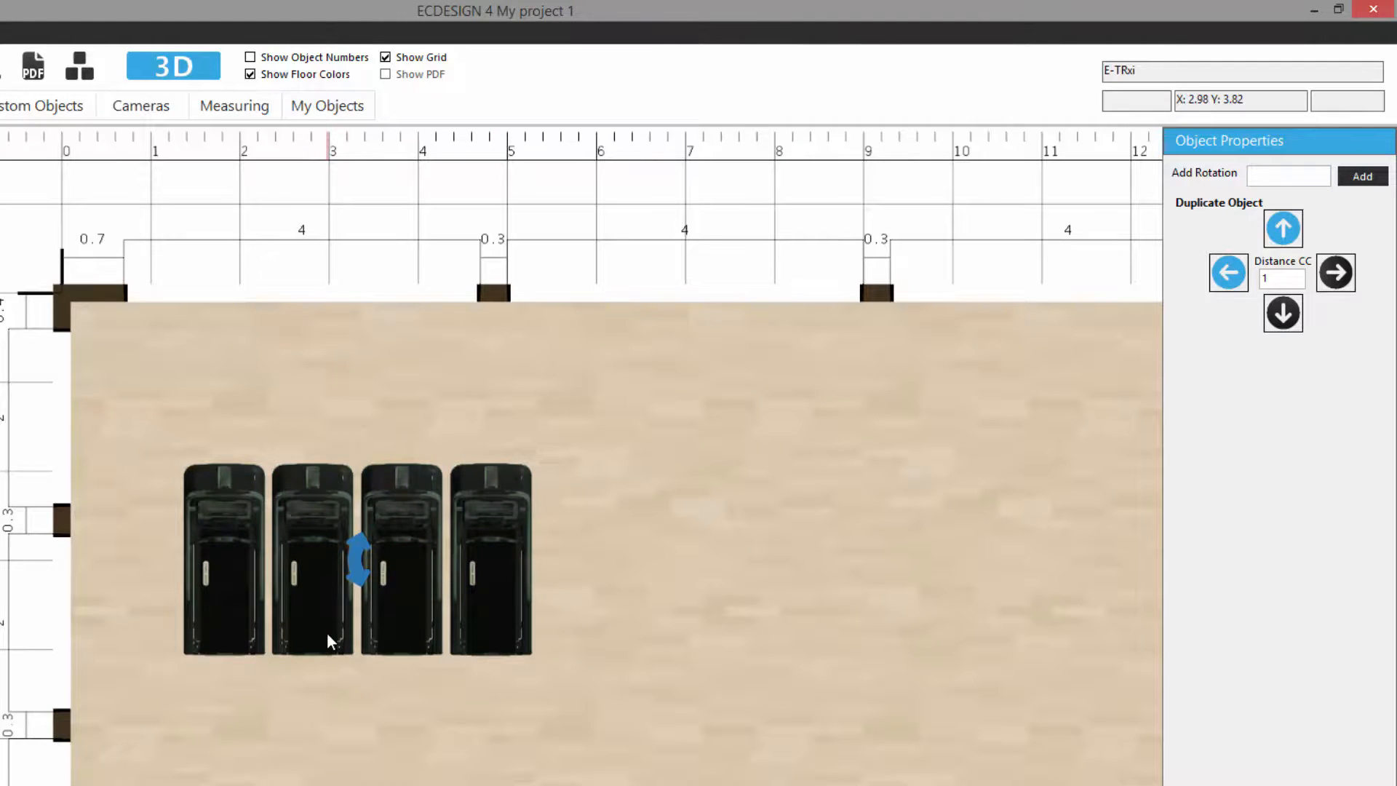
pyautogui.moveTo(326, 632); pyautogui.dragTo(273, 493)
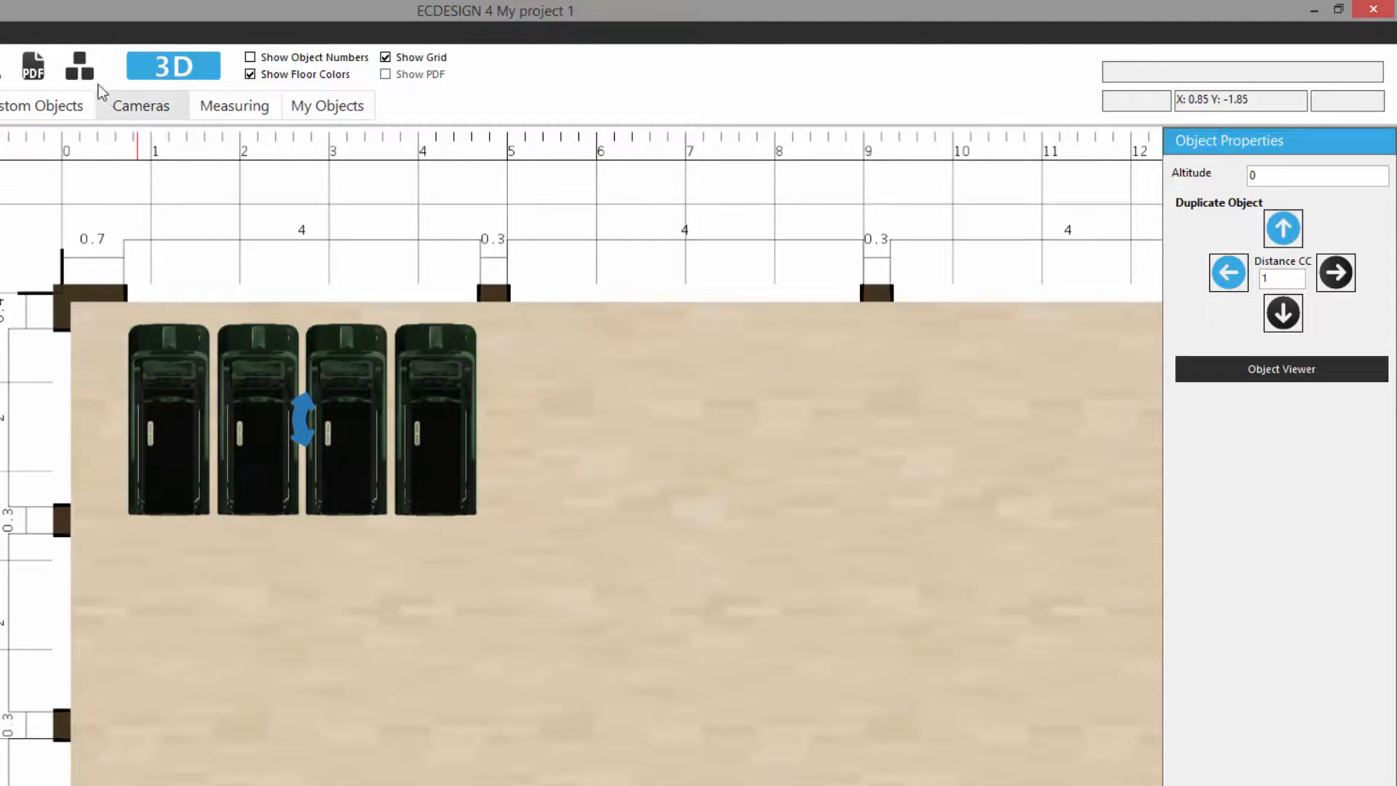
# Move the treadmill row as one group, turn grouping off, and shift the leftmost treadmill out of the row and back.
pyautogui.click(80, 70)
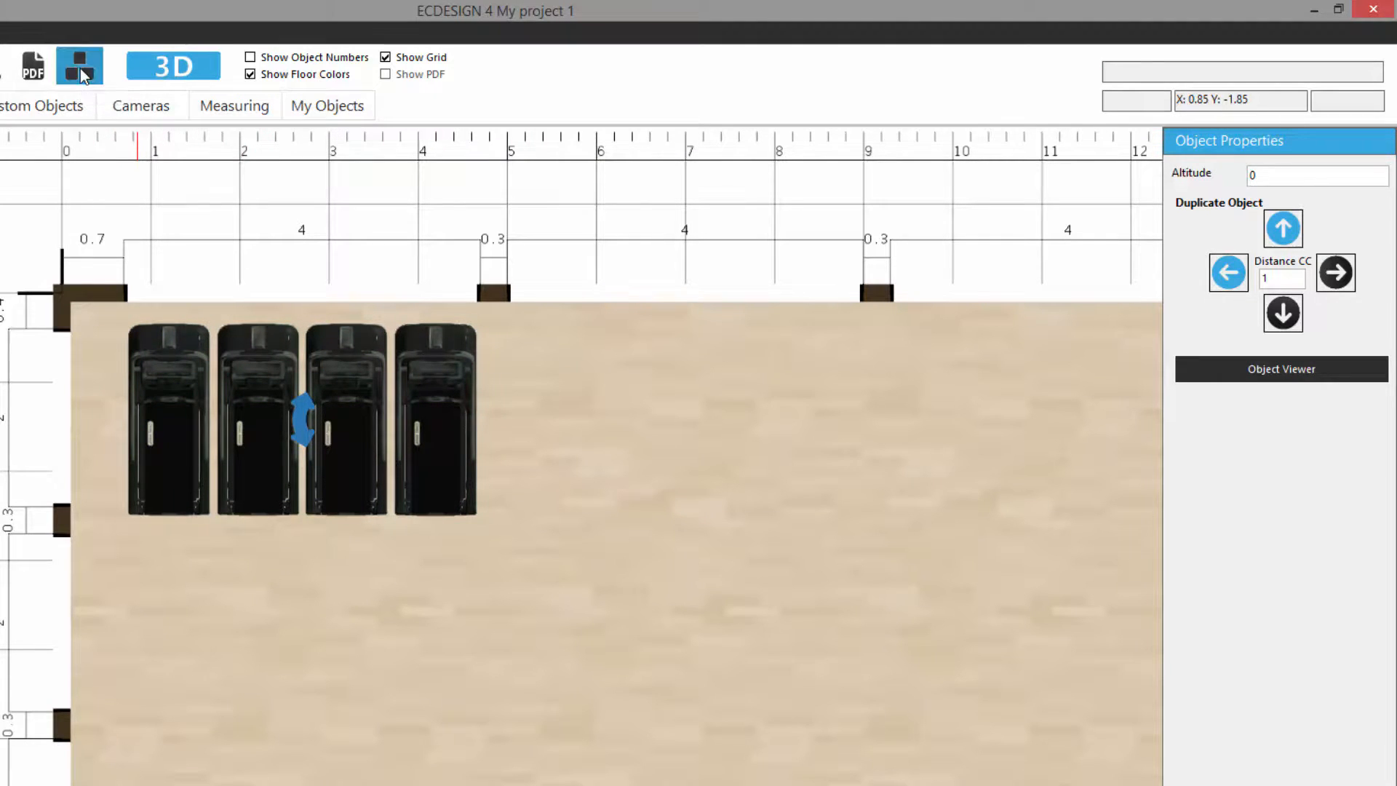
pyautogui.moveTo(360, 457); pyautogui.dragTo(456, 618)
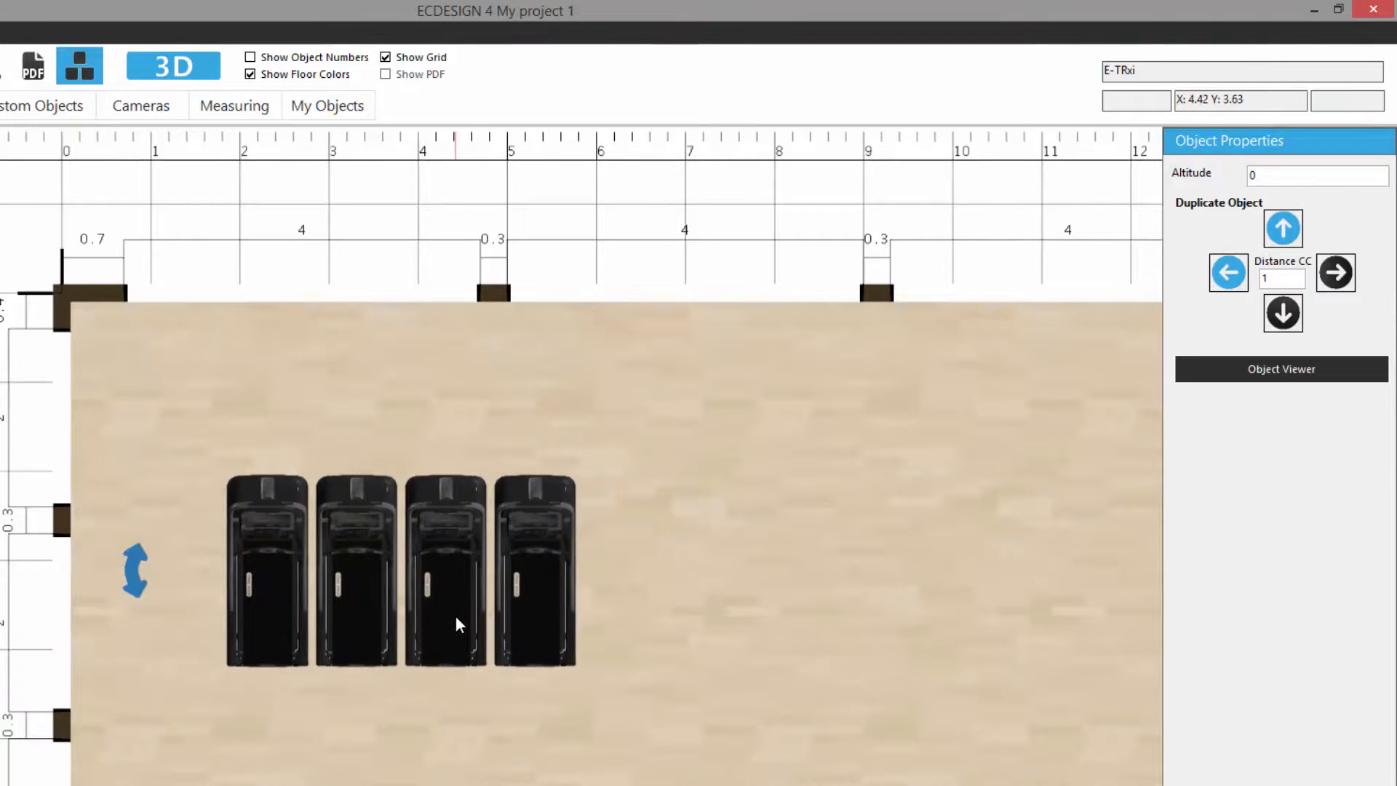
pyautogui.click(90, 72)
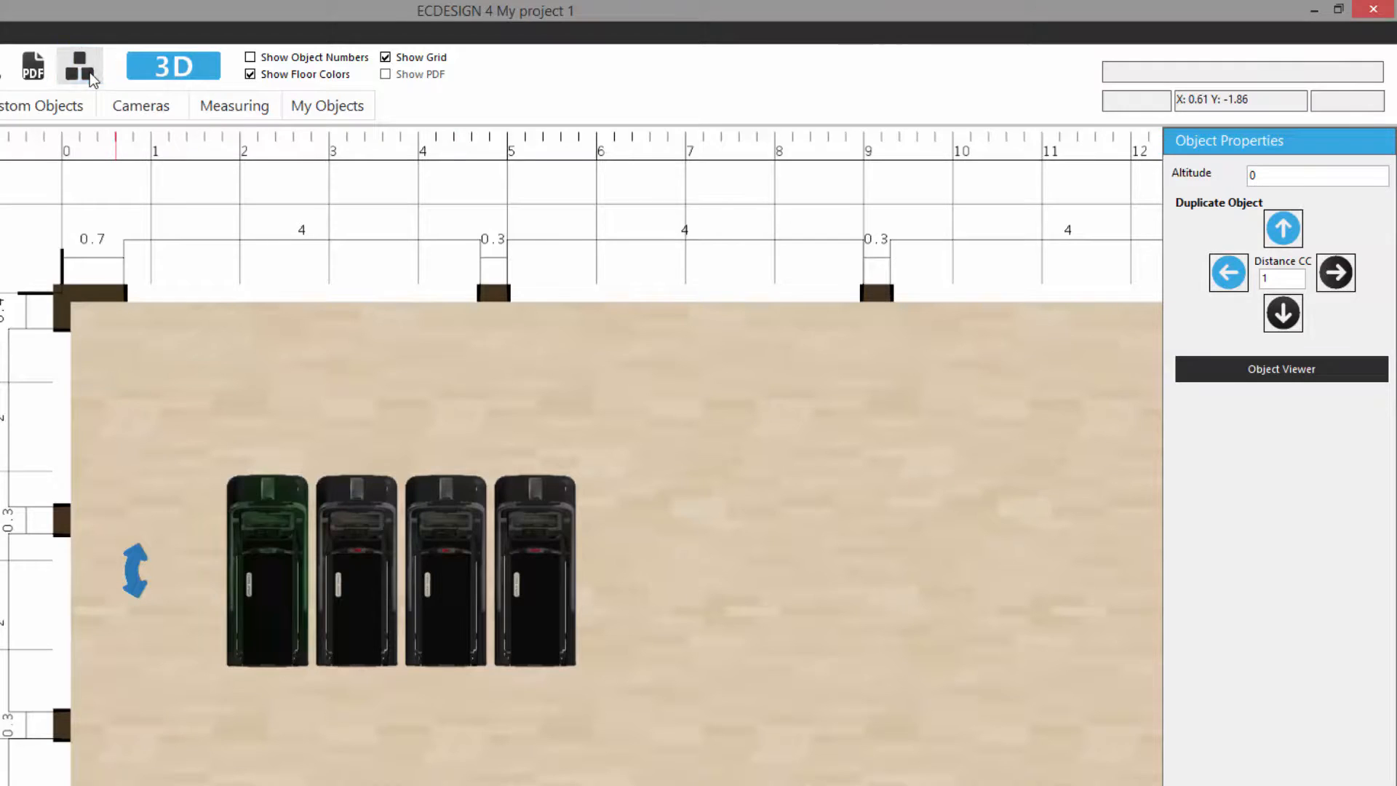
pyautogui.moveTo(285, 534); pyautogui.dragTo(235, 544)
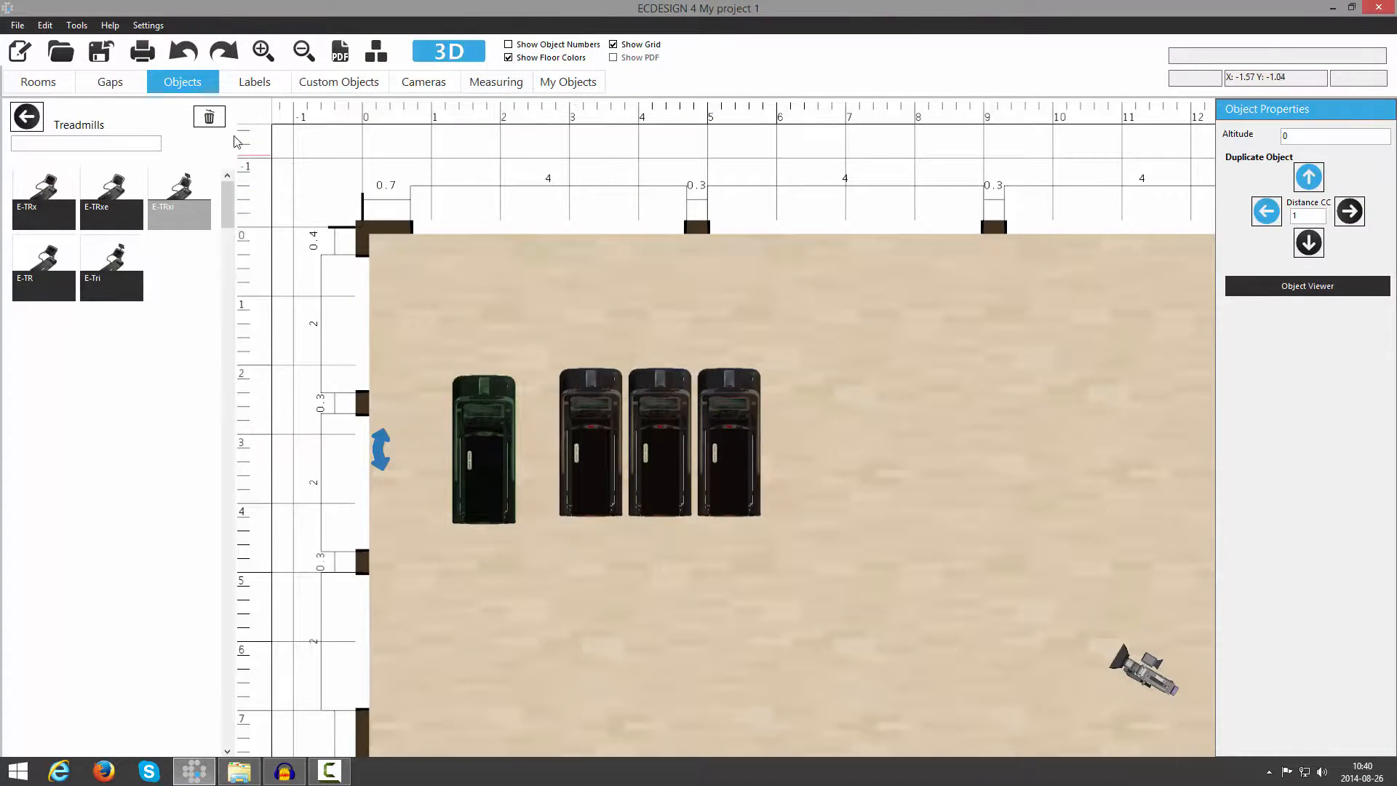
pyautogui.moveTo(495, 425); pyautogui.dragTo(533, 418)
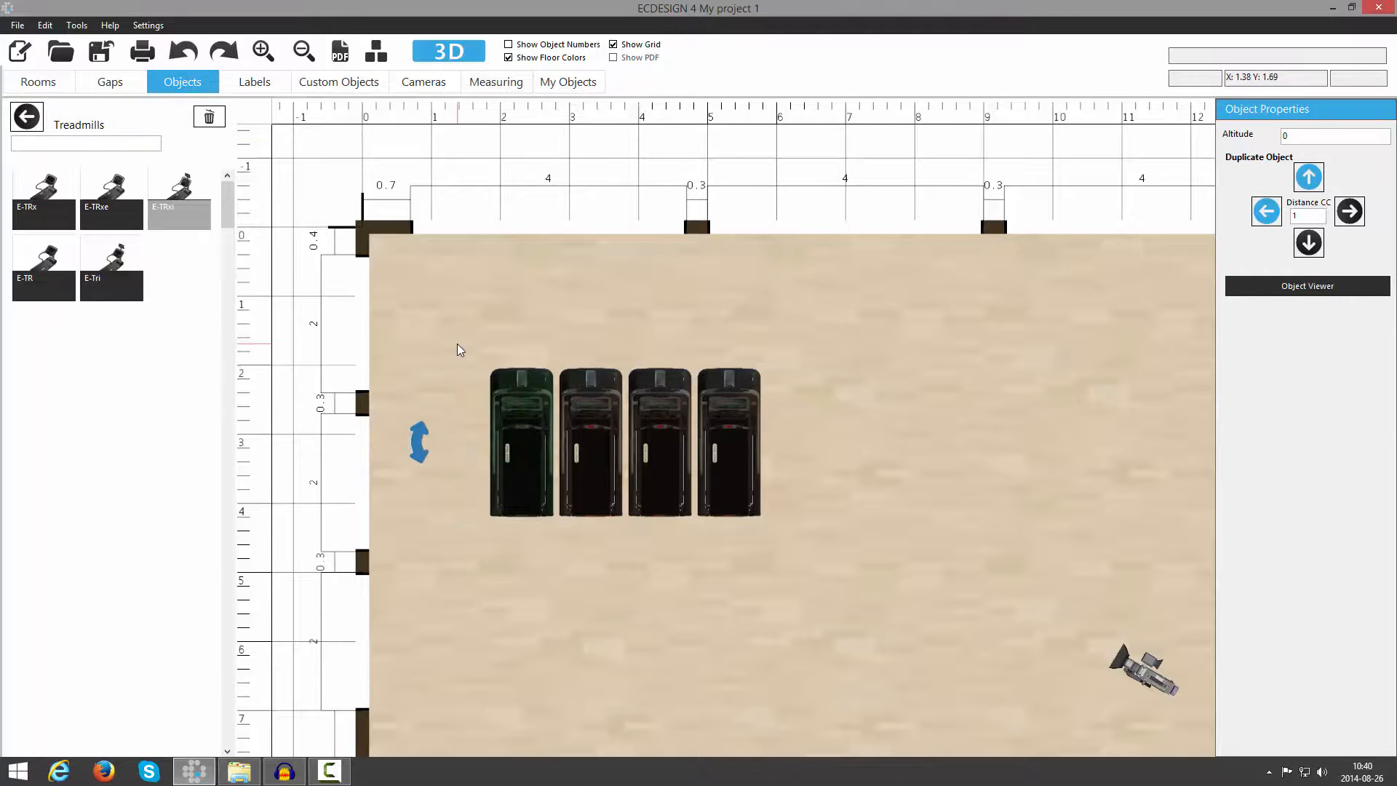
# Select the four treadmills and move the row back into the room's upper-left corner.
pyautogui.moveTo(457, 344); pyautogui.dragTo(787, 534)
pyautogui.moveTo(674, 480); pyautogui.dragTo(597, 360)
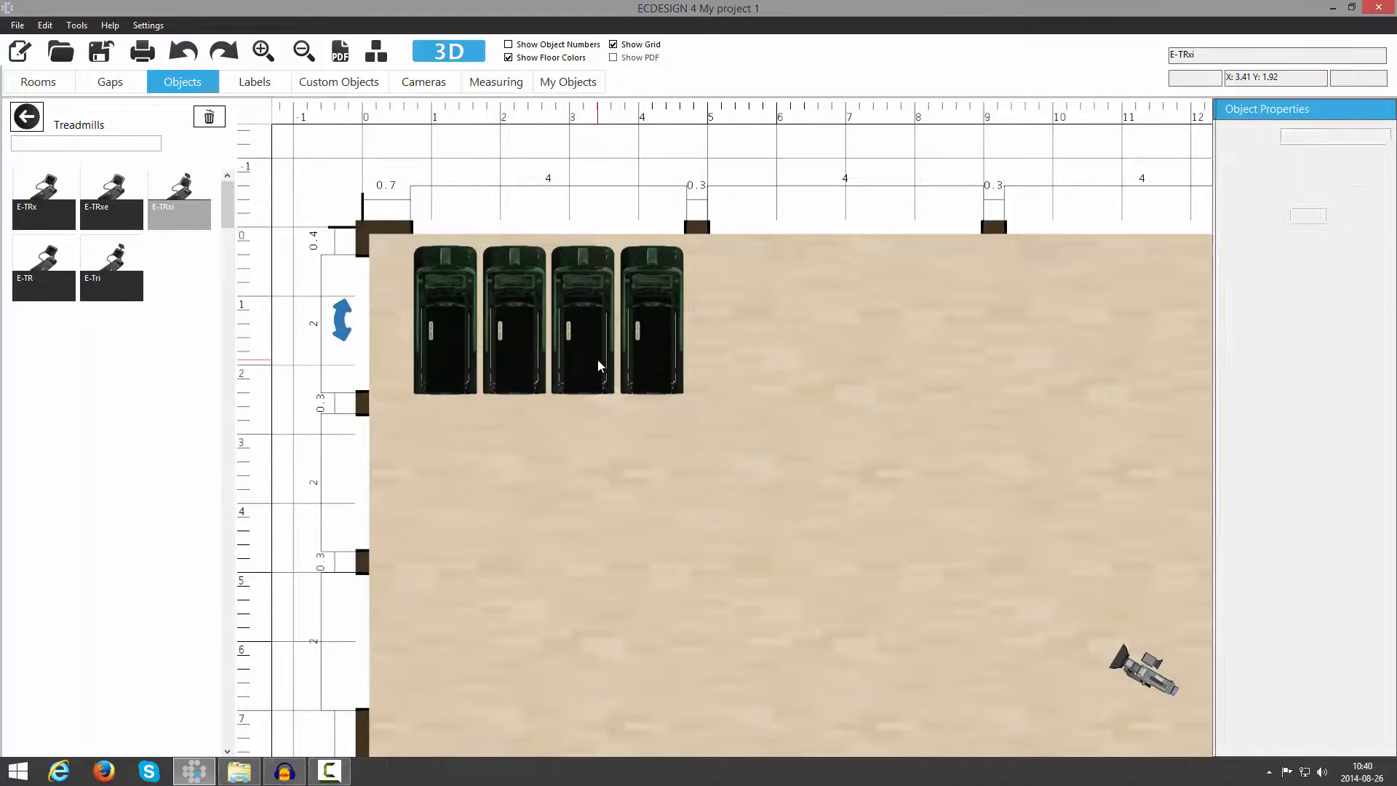
# Place an E-CTi cross trainer from the E Series Cardio range beyond the treadmill row and rotate it 180 degrees.
pyautogui.click(22, 128)
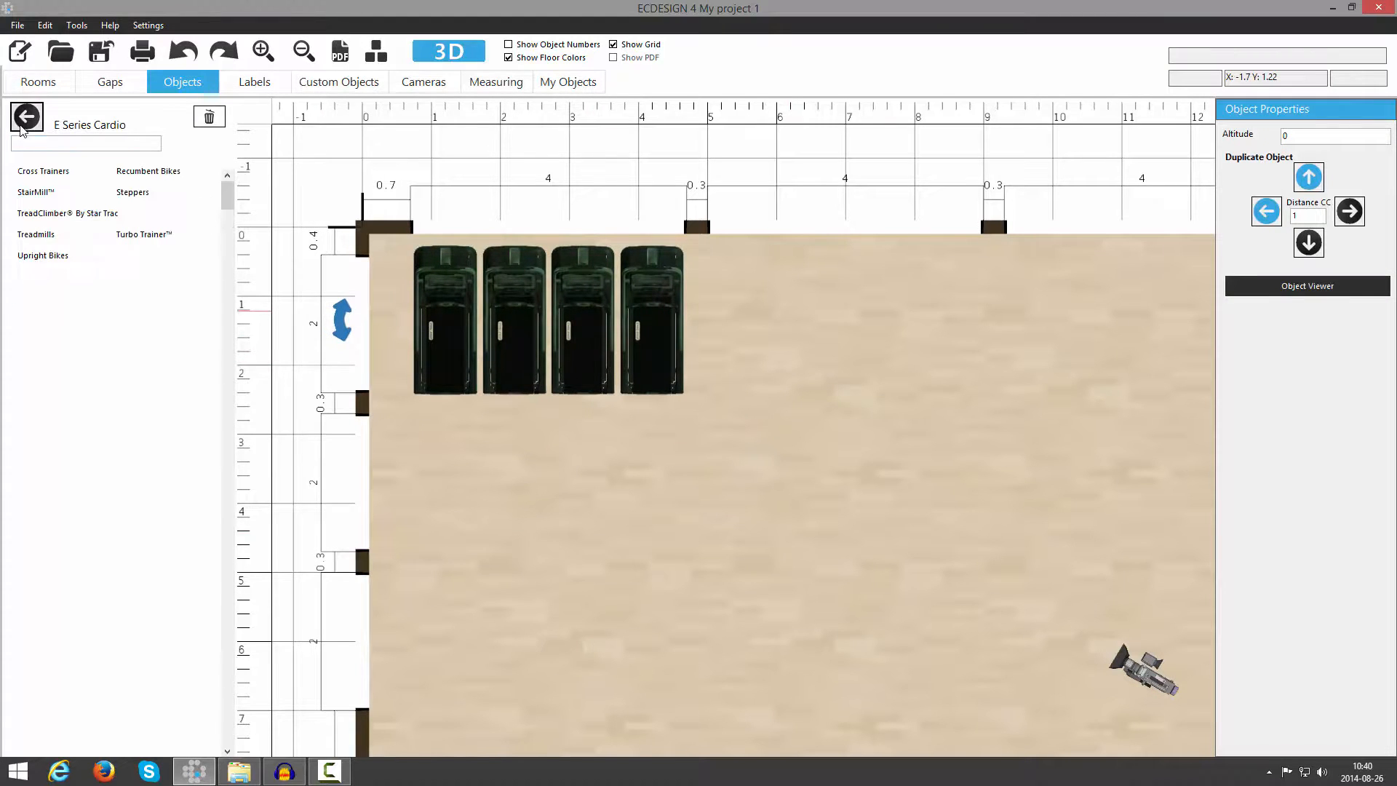
pyautogui.click(42, 171)
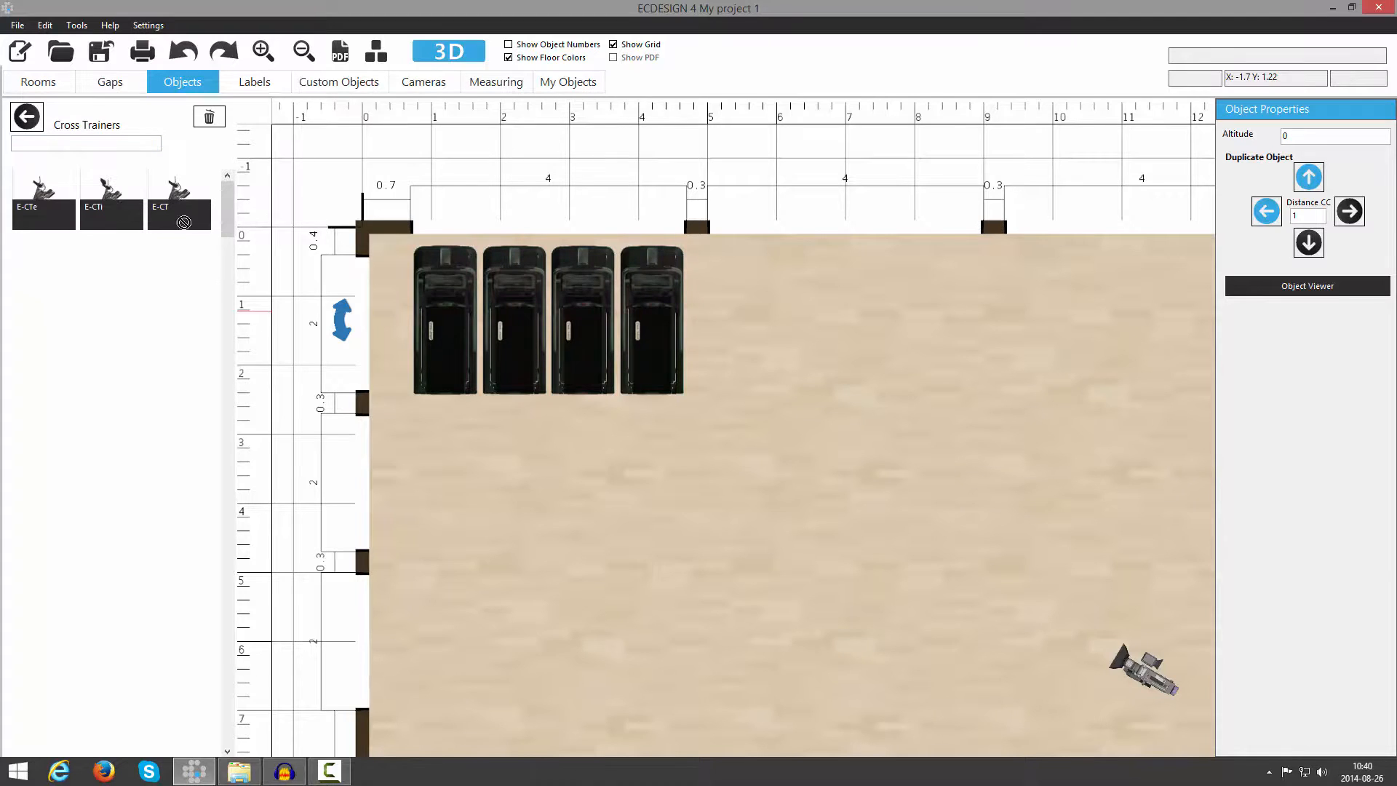
pyautogui.moveTo(111, 205); pyautogui.dragTo(818, 331)
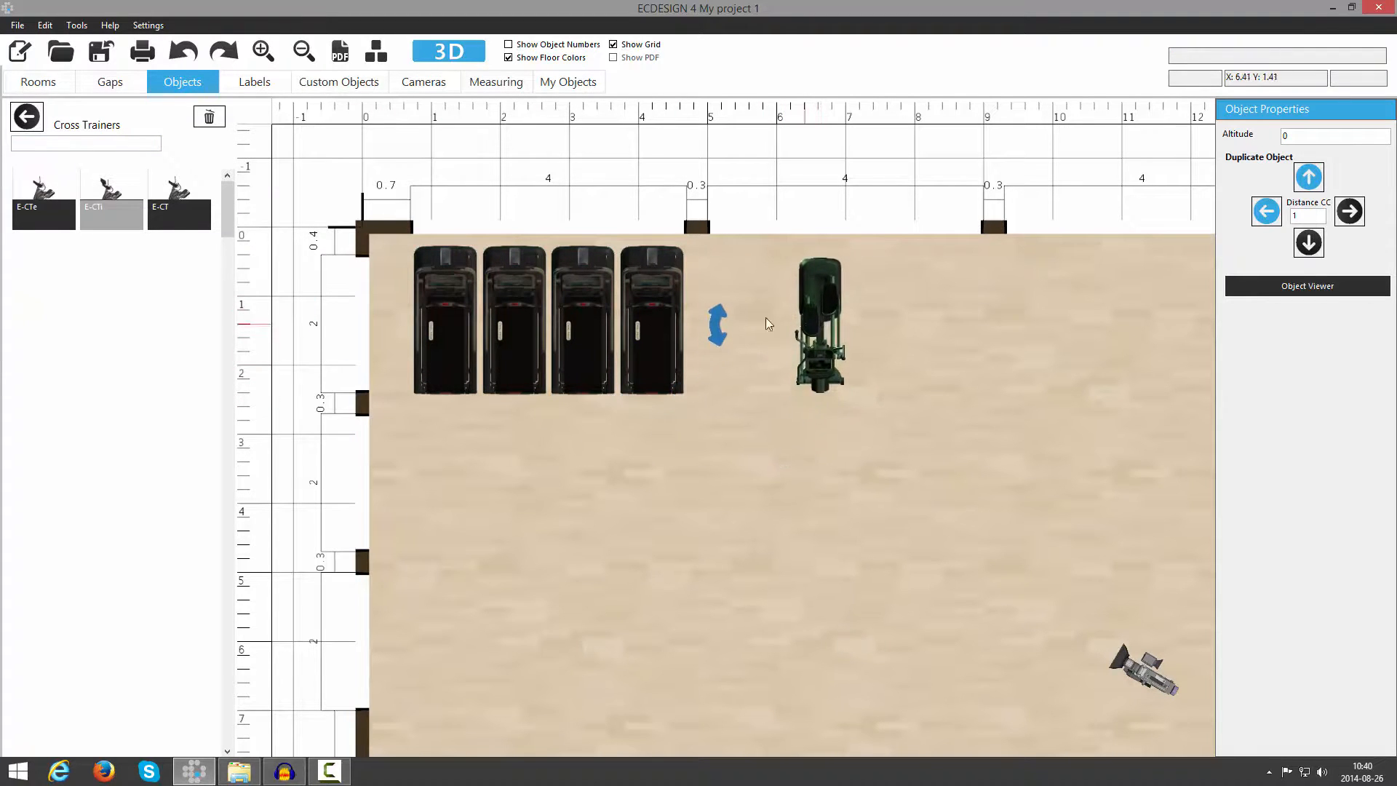
pyautogui.click(716, 324)
pyautogui.moveTo(820, 429); pyautogui.dragTo(937, 325)
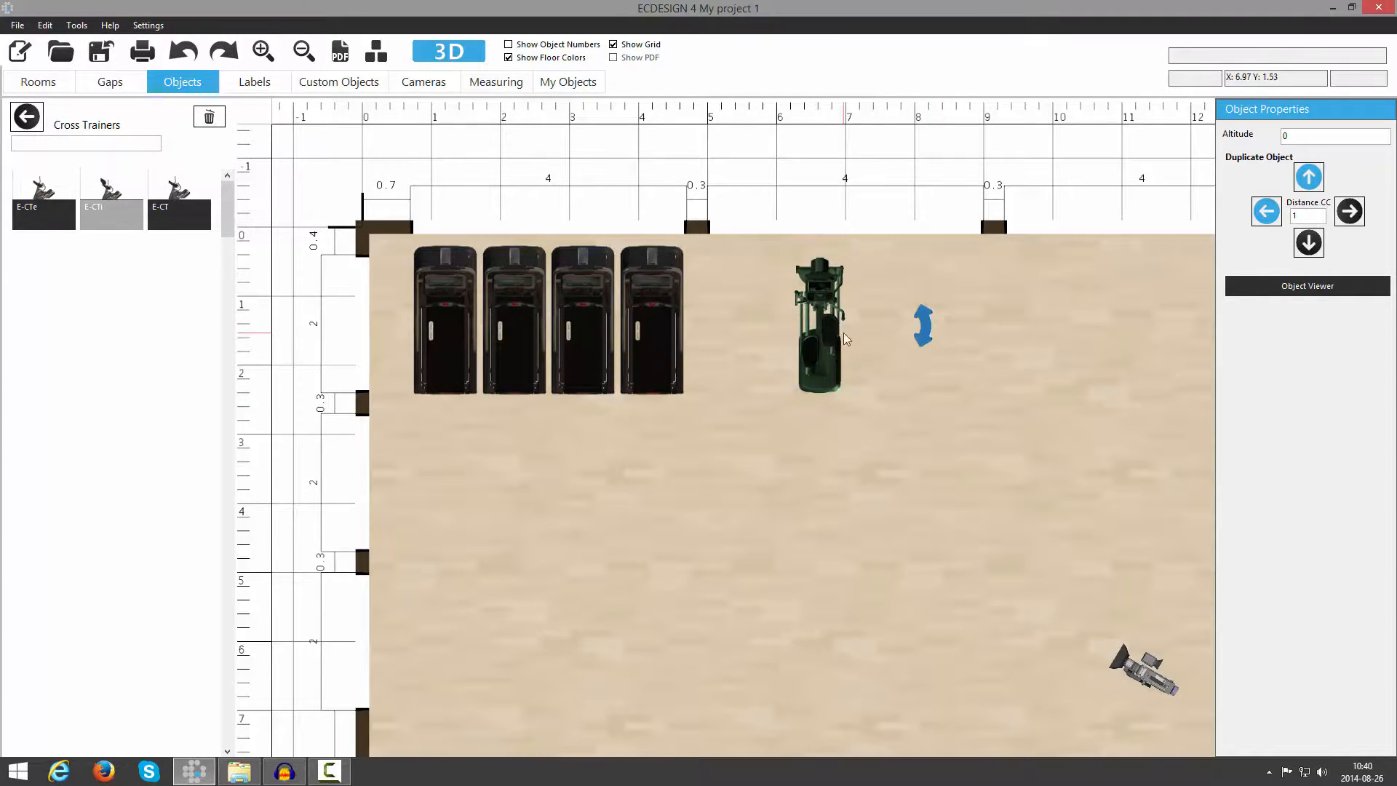
# Move the cross trainer beside the last treadmill and duplicate it to the right with a centre distance of 1.4.
pyautogui.moveTo(824, 334); pyautogui.dragTo(753, 340)
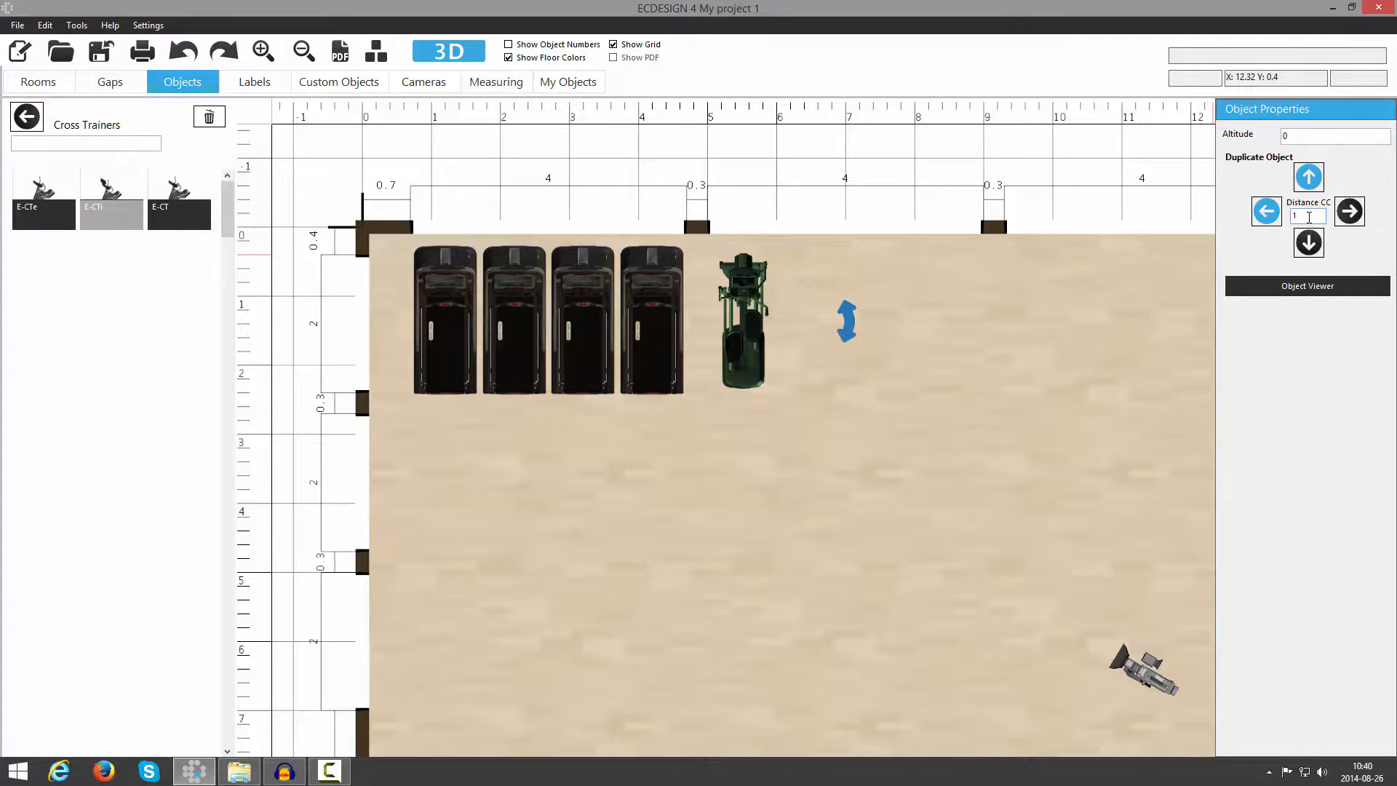
pyautogui.click(1348, 216)
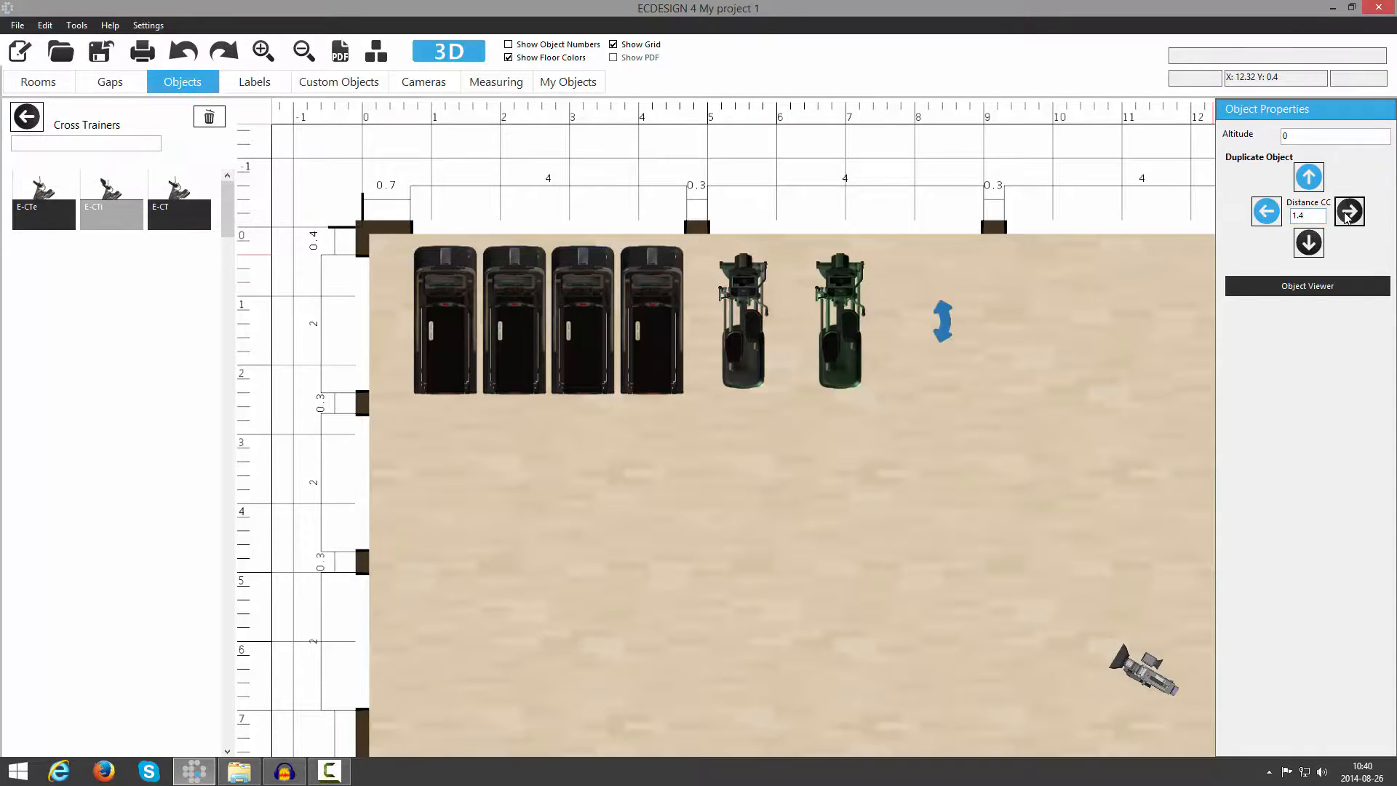
# Duplicate the last cross trainer to the right with centre distance 1.4, and shift all three cross trainers slightly away from the treadmills.
pyautogui.click(1348, 216)
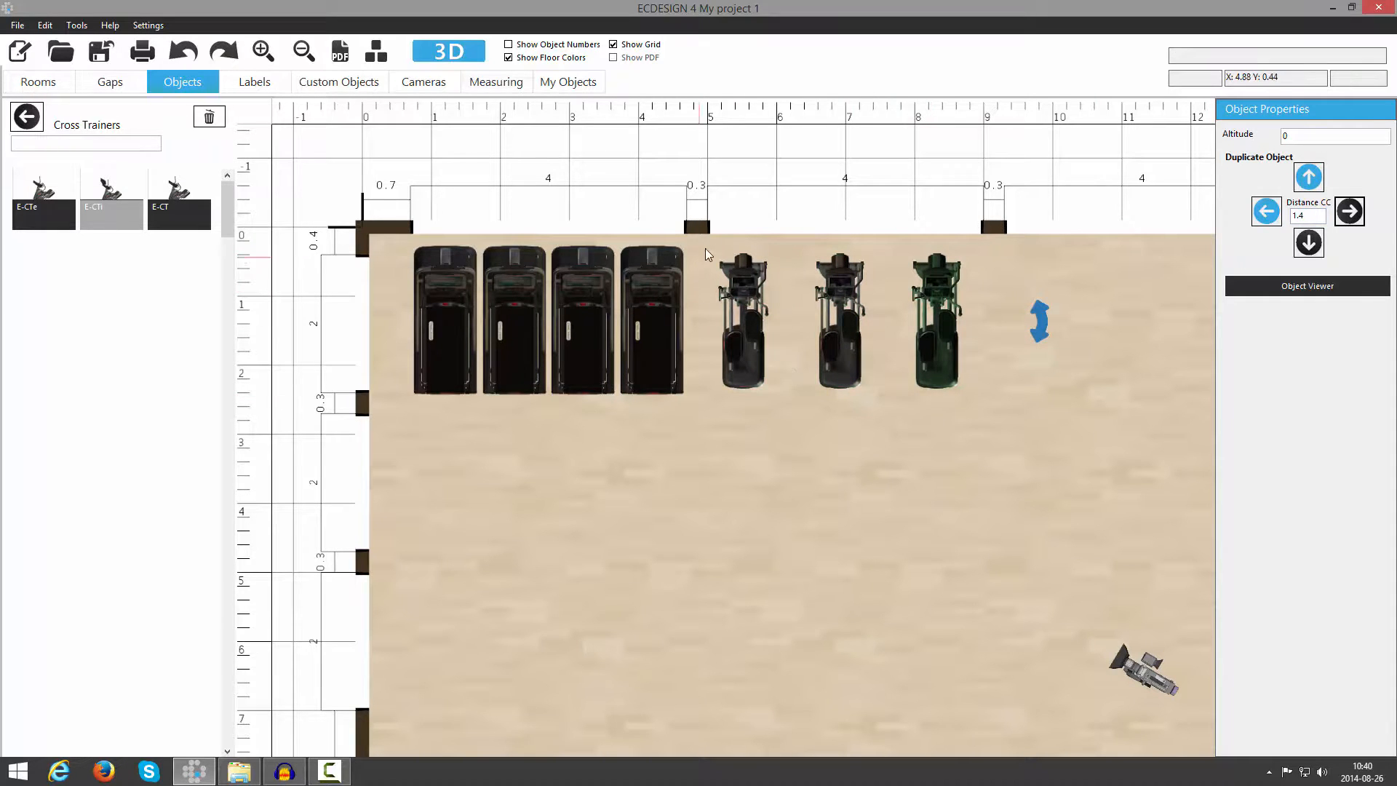
pyautogui.moveTo(706, 245); pyautogui.dragTo(972, 407)
pyautogui.moveTo(939, 351); pyautogui.dragTo(950, 351)
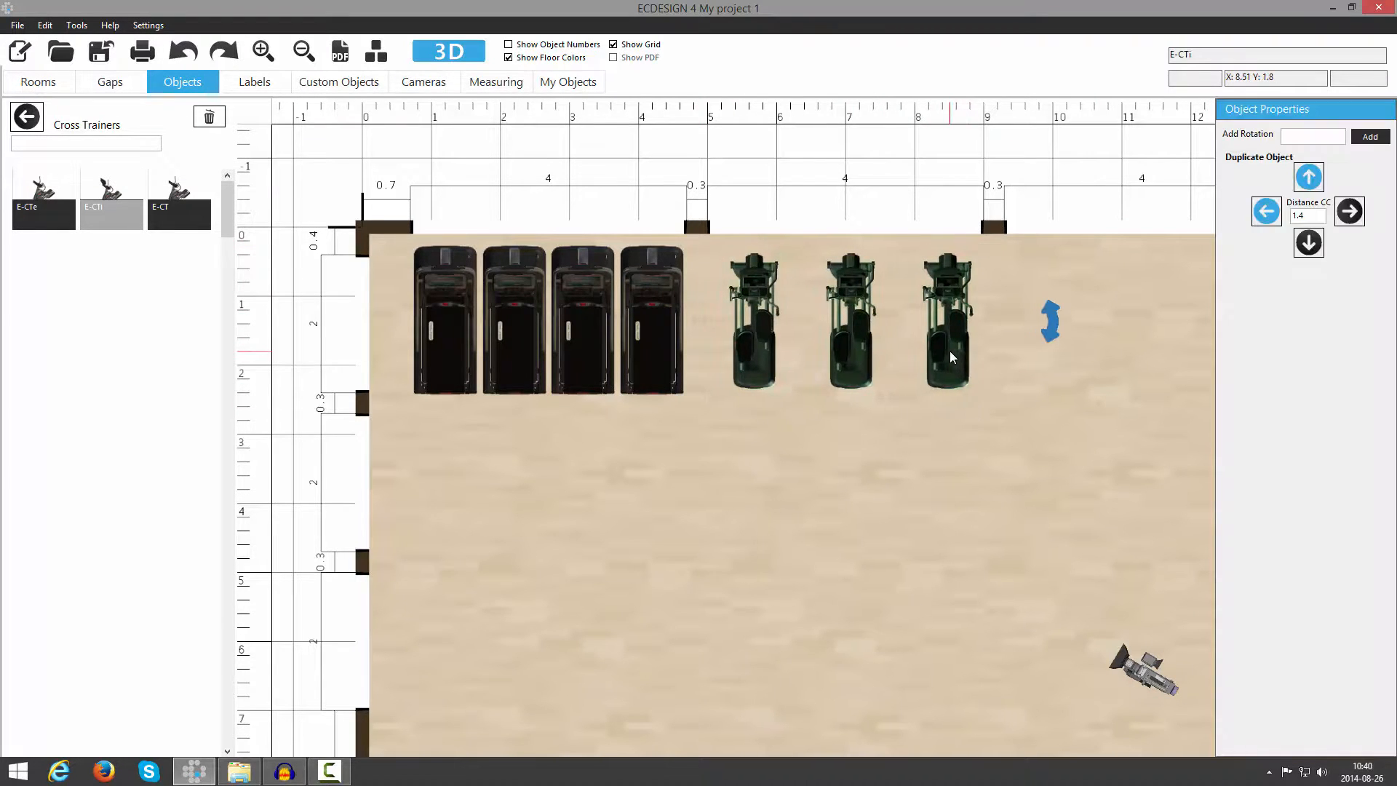
pyautogui.moveTo(890, 593); pyautogui.dragTo(888, 580, button='middle')
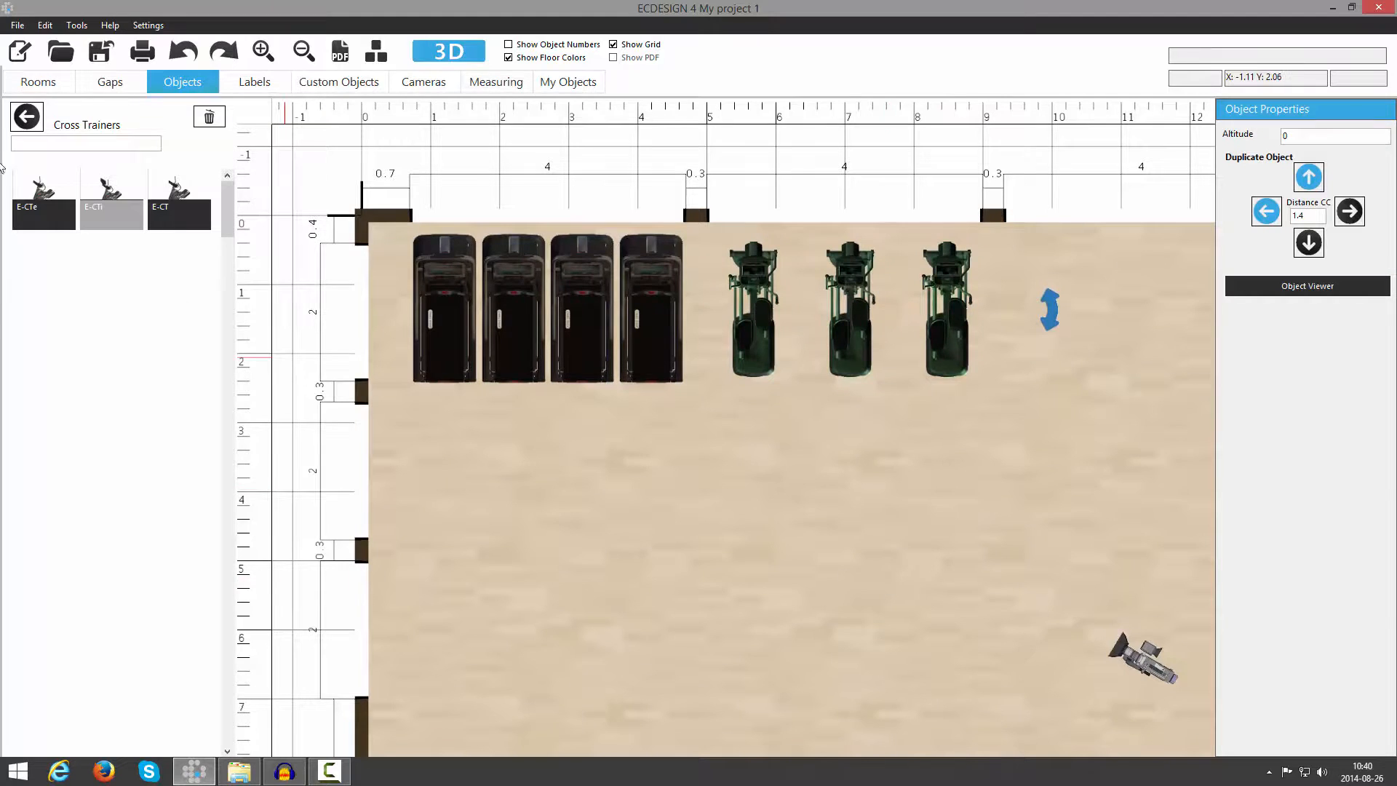
# Place a Chest Press and a Decline Press from STAR TRAC's Leverage plate-loaded strength range side by side near the room's lower wall.
pyautogui.click(32, 118)
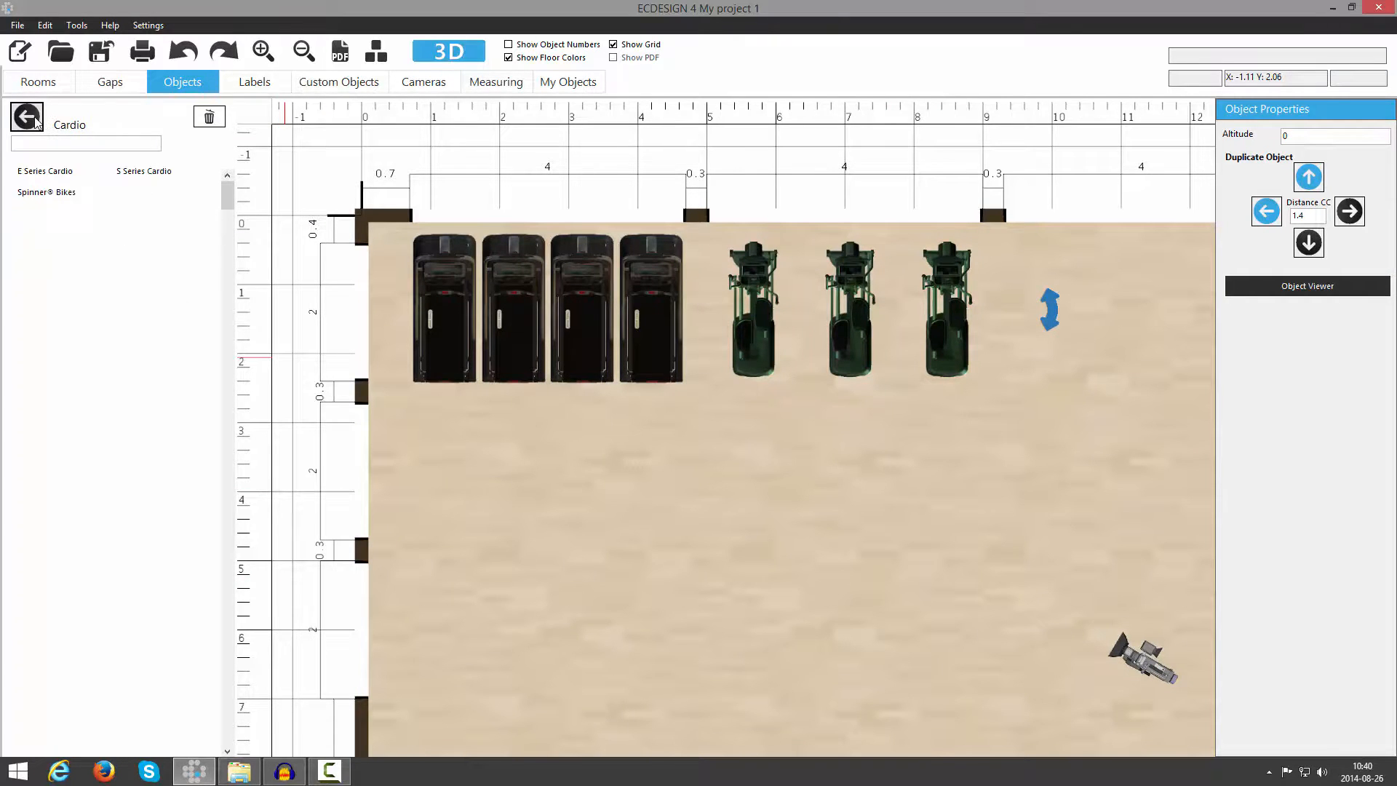
pyautogui.click(29, 117)
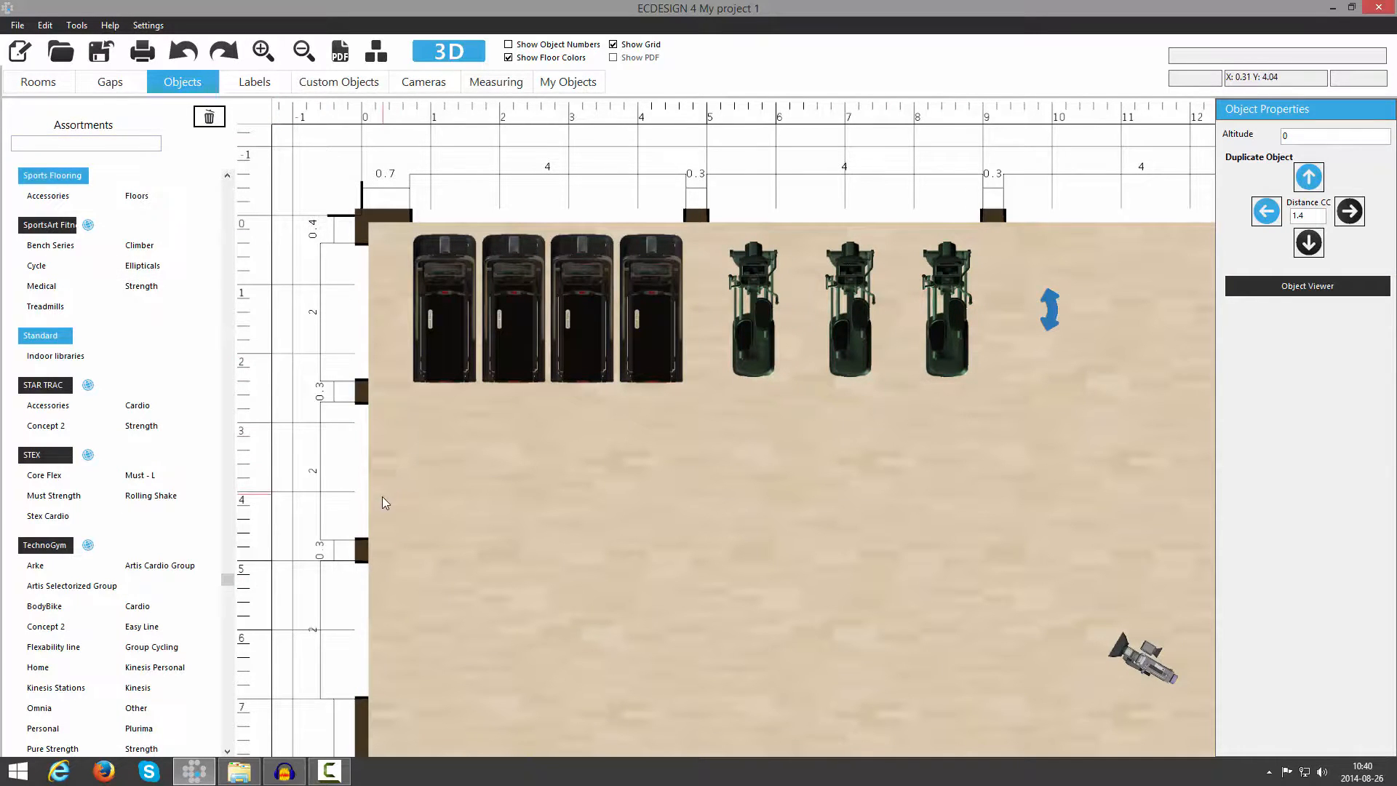
pyautogui.click(141, 426)
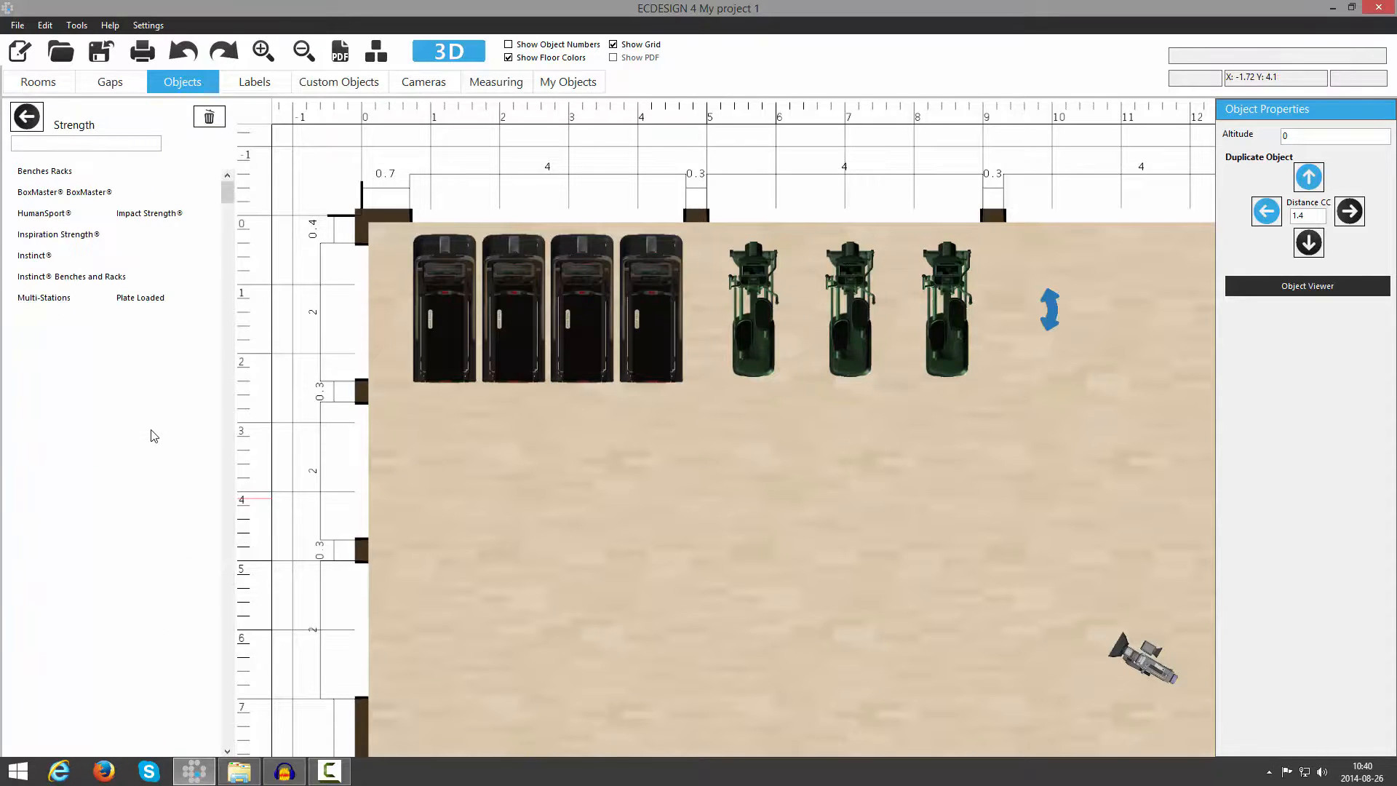
pyautogui.click(148, 299)
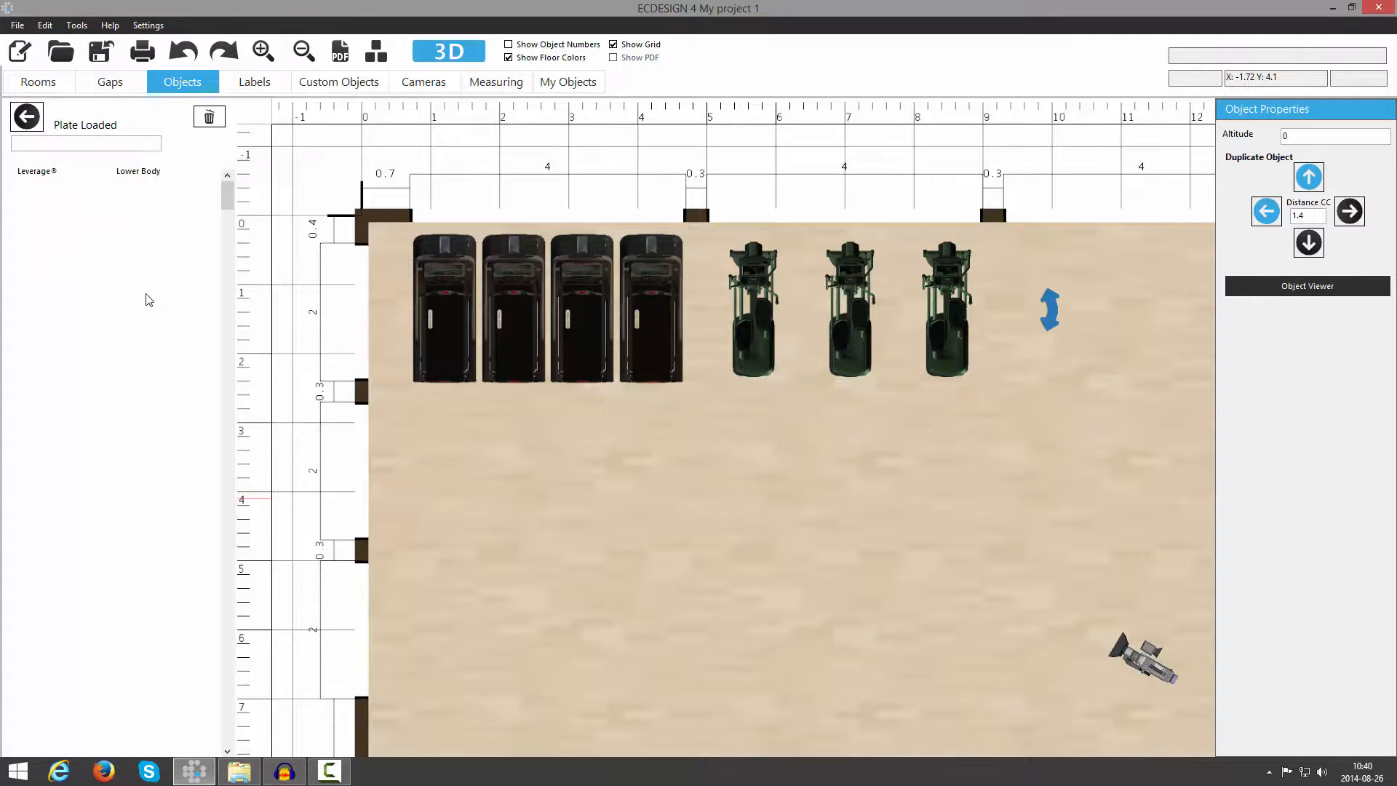
pyautogui.click(39, 182)
pyautogui.scroll(-3, 535, 503)
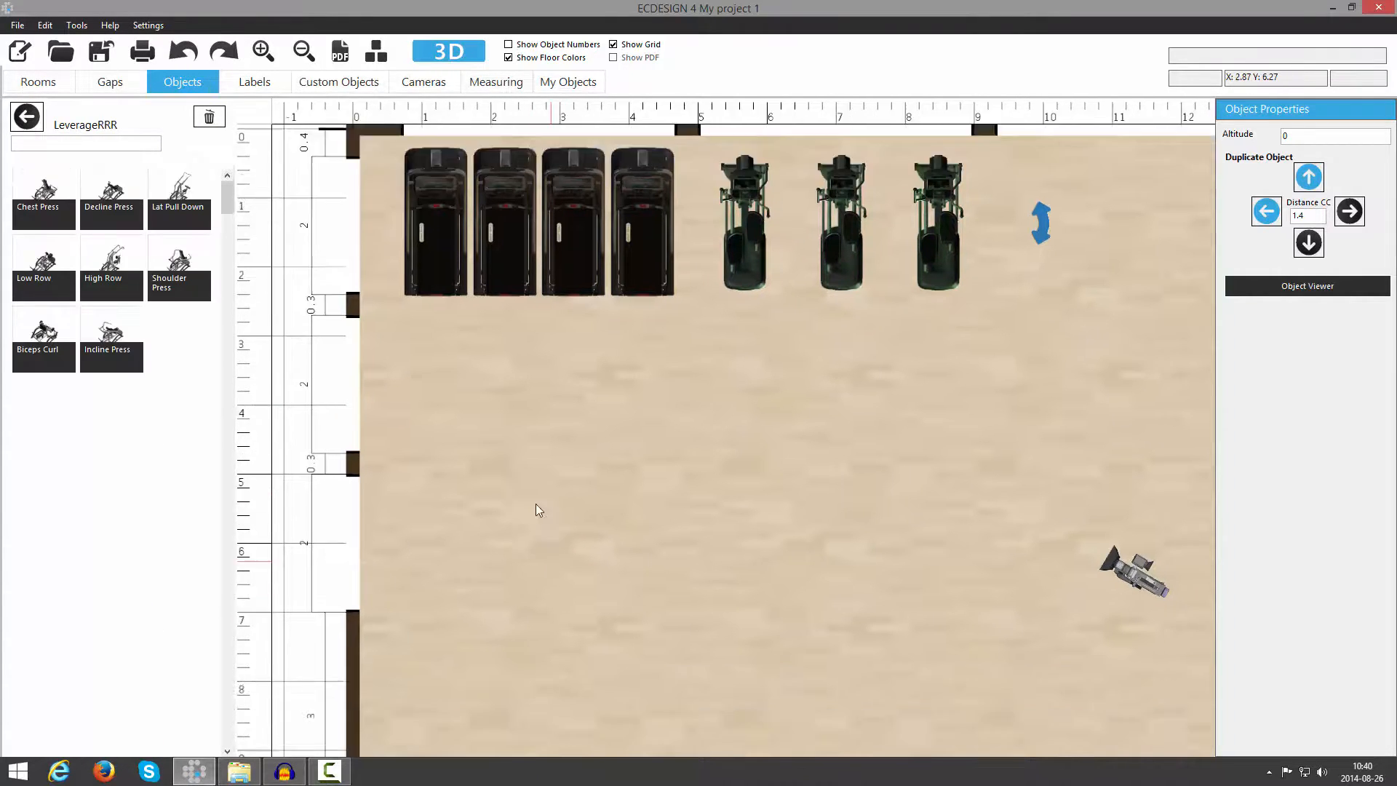
pyautogui.moveTo(585, 471); pyautogui.dragTo(511, 452, button='middle')
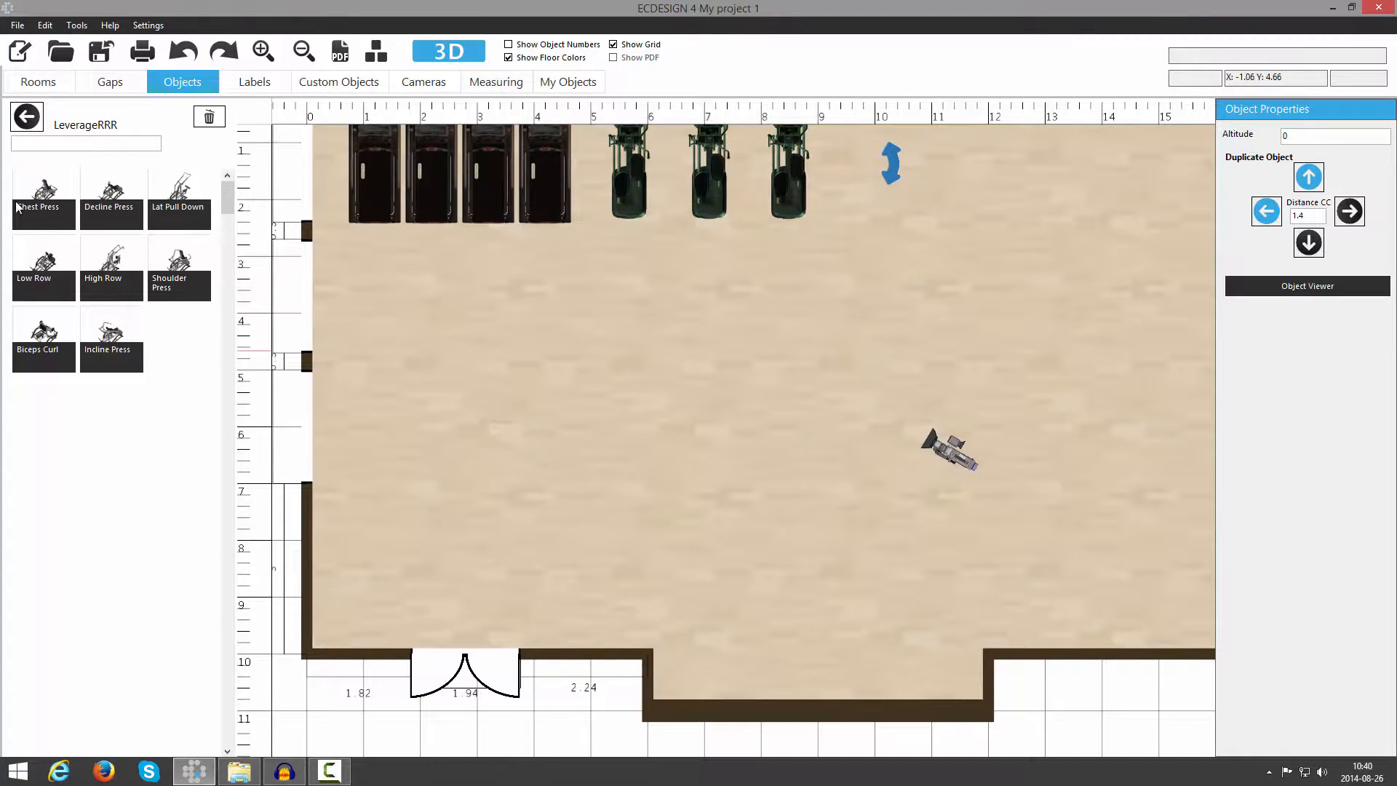
pyautogui.moveTo(42, 184); pyautogui.dragTo(737, 604)
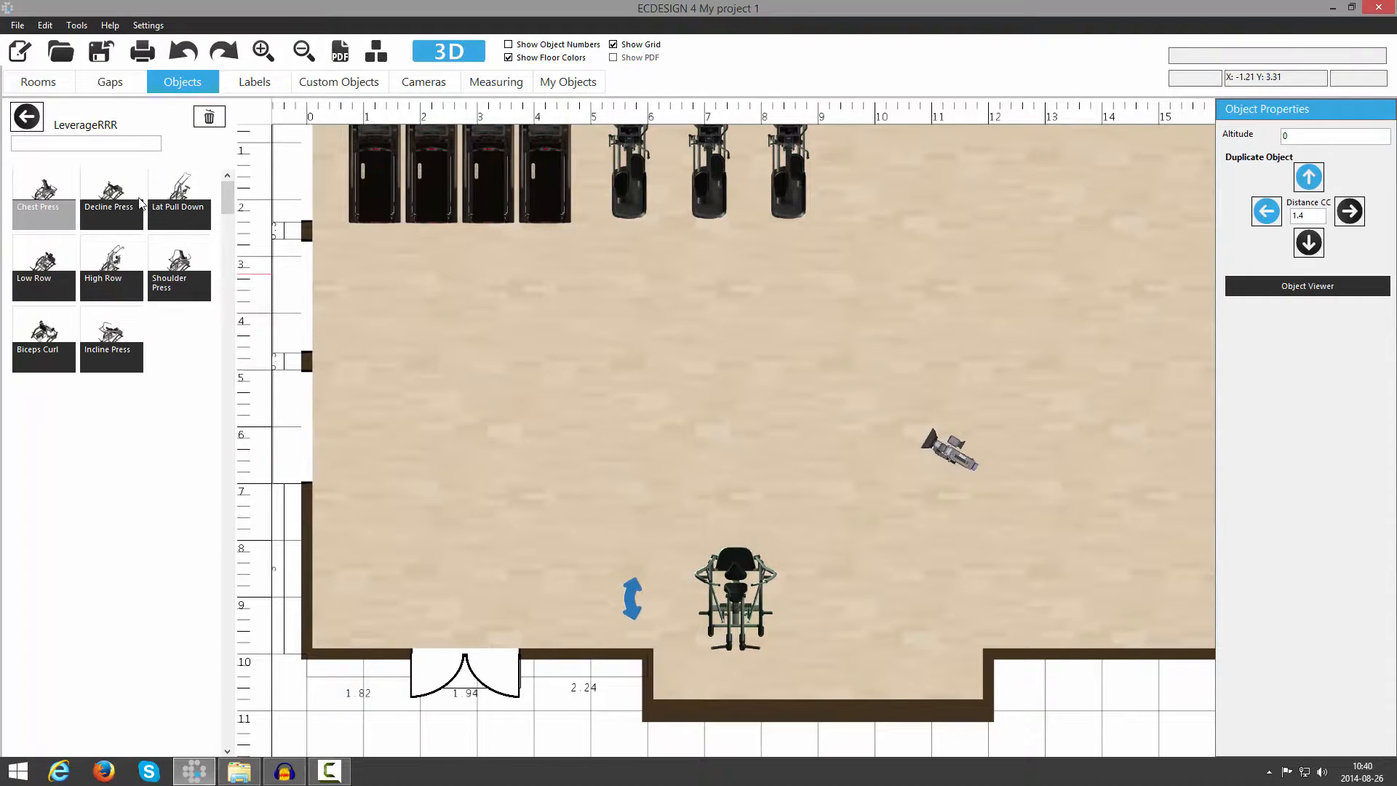
pyautogui.moveTo(121, 191); pyautogui.dragTo(893, 608)
# Add a Lat Pull Down, a Low Row and a High Row in line to the right of the Decline Press.
pyautogui.moveTo(887, 434); pyautogui.dragTo(547, 394)
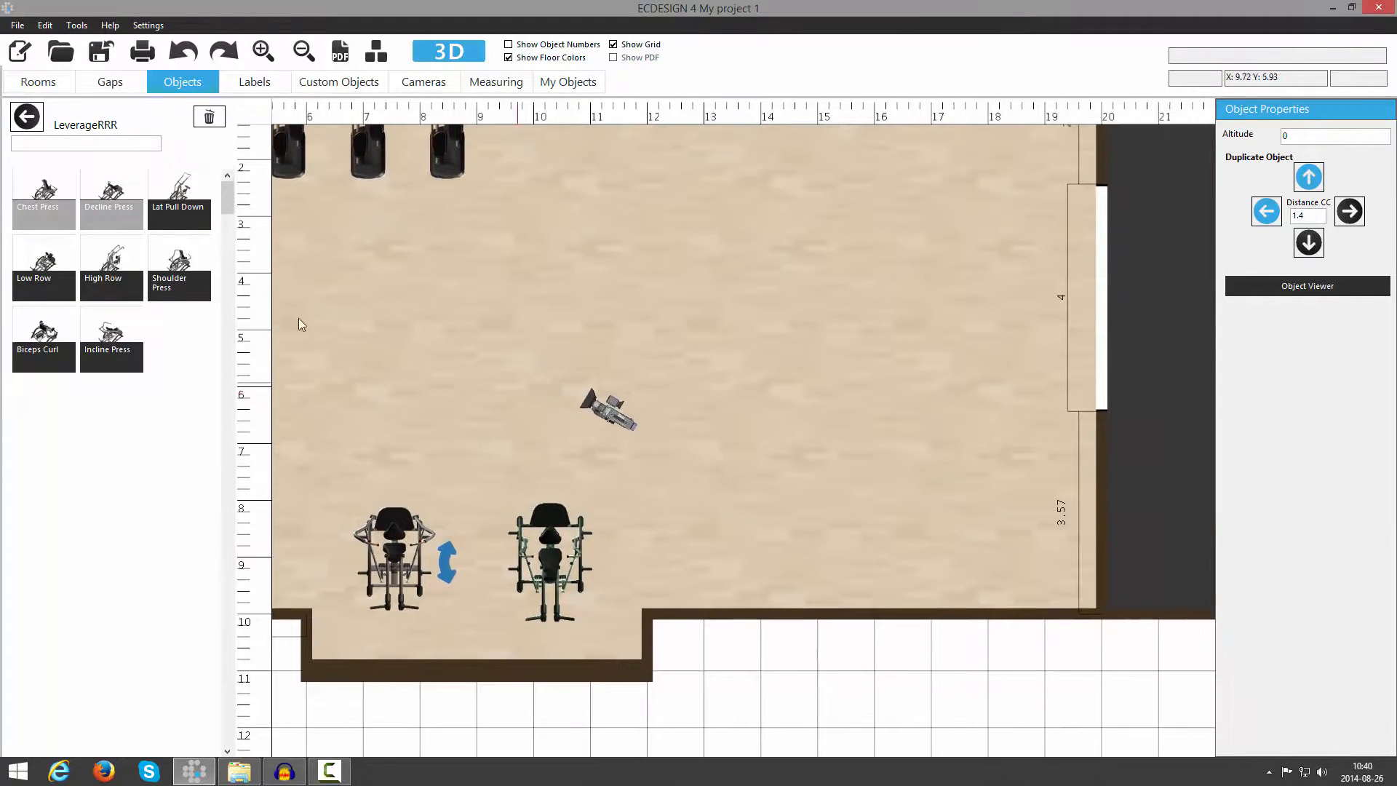
pyautogui.moveTo(172, 191); pyautogui.dragTo(705, 514)
pyautogui.moveTo(45, 263); pyautogui.dragTo(832, 503)
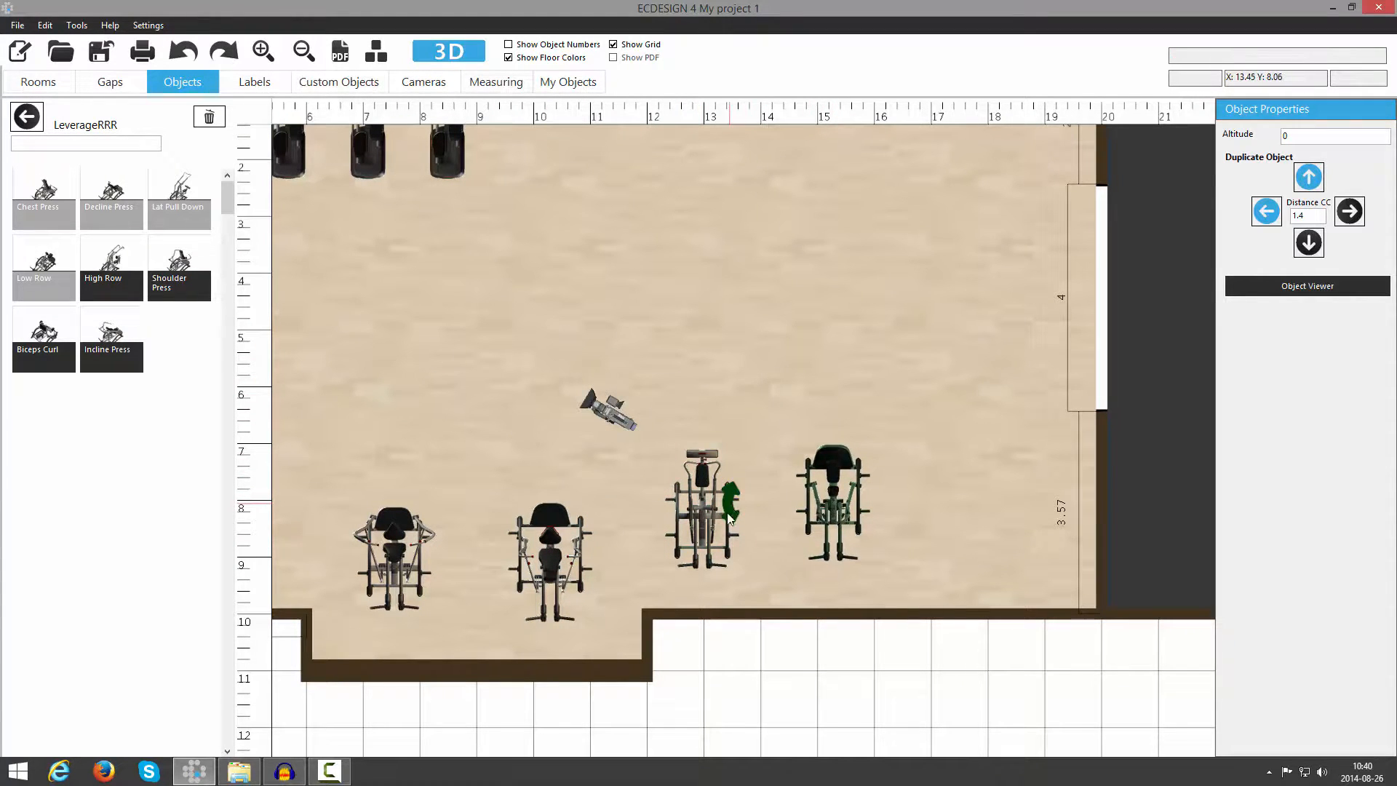
pyautogui.moveTo(728, 514)
pyautogui.mouseDown()
pyautogui.moveTo(740, 556)
pyautogui.moveTo(720, 517)
pyautogui.mouseUp()
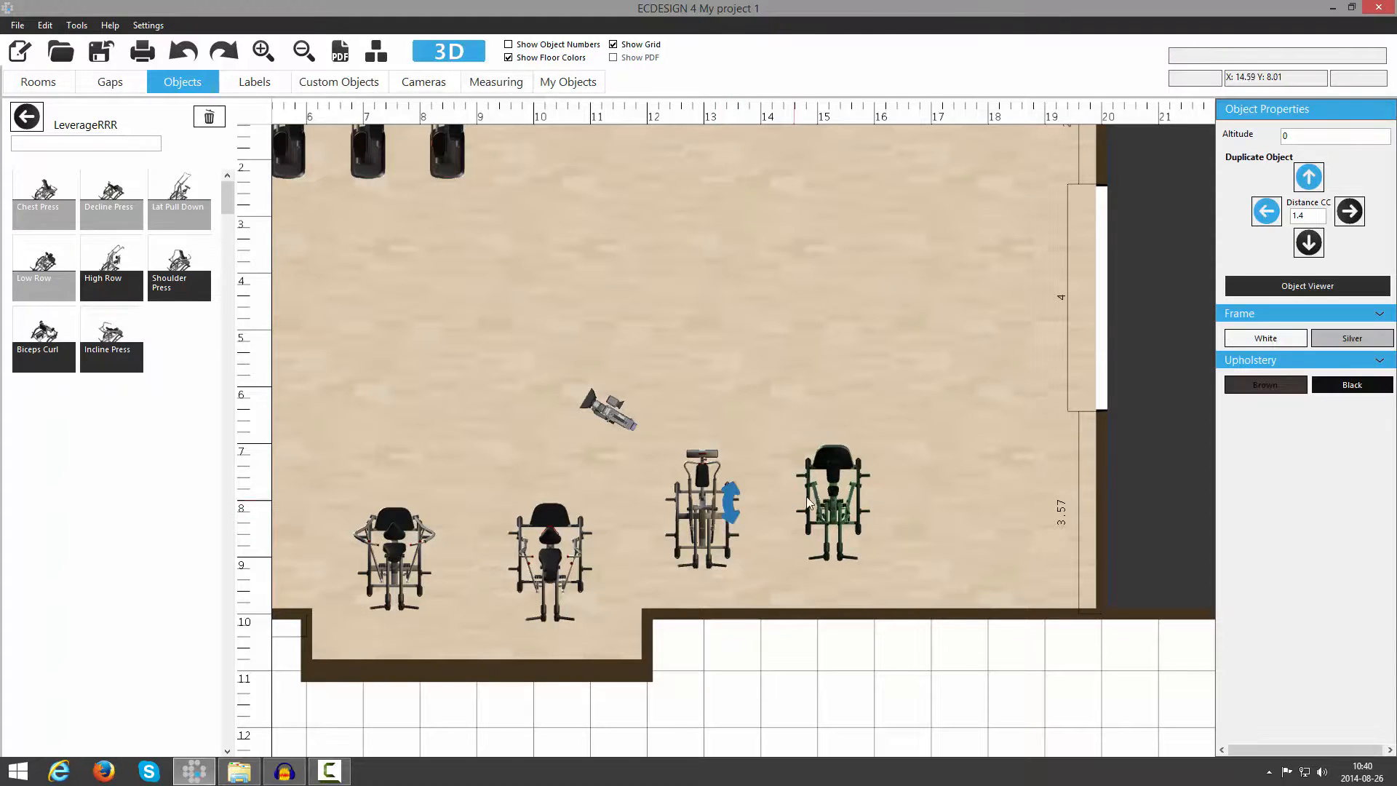
pyautogui.moveTo(838, 502); pyautogui.dragTo(843, 503)
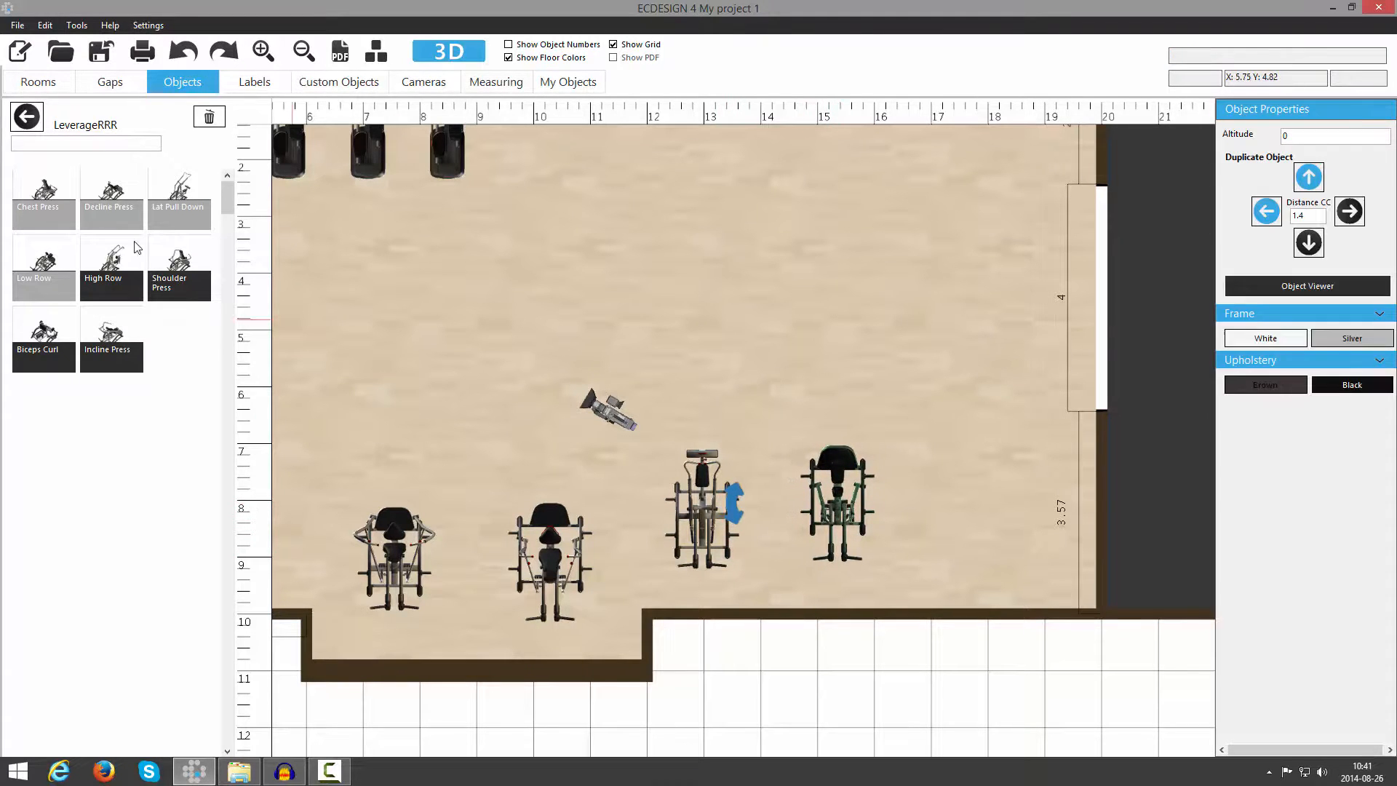
pyautogui.moveTo(136, 248); pyautogui.dragTo(981, 502)
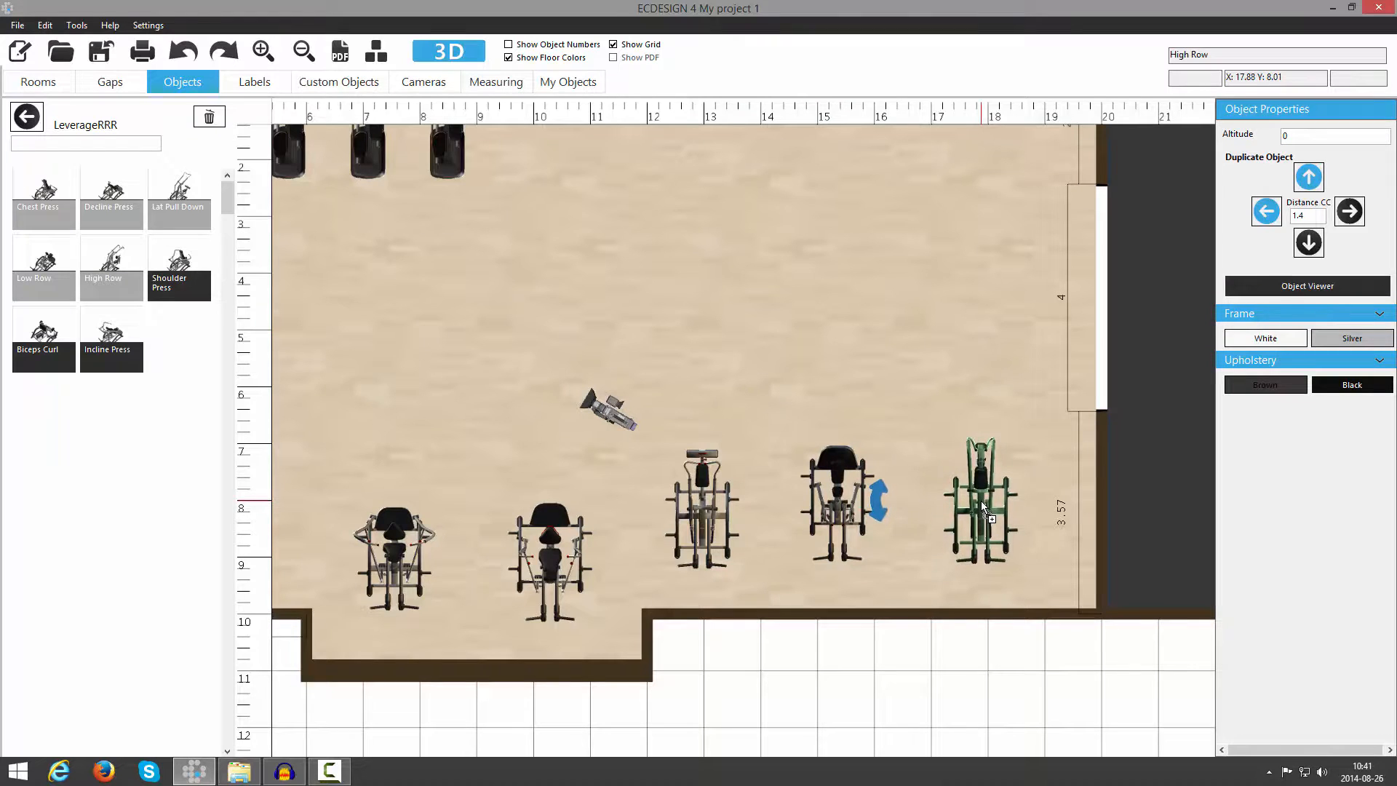
# Move the camera a little towards the upper window wall and look around the furnished room in 3D.
pyautogui.moveTo(608, 415); pyautogui.dragTo(632, 344)
pyautogui.moveTo(440, 304); pyautogui.dragTo(501, 453)
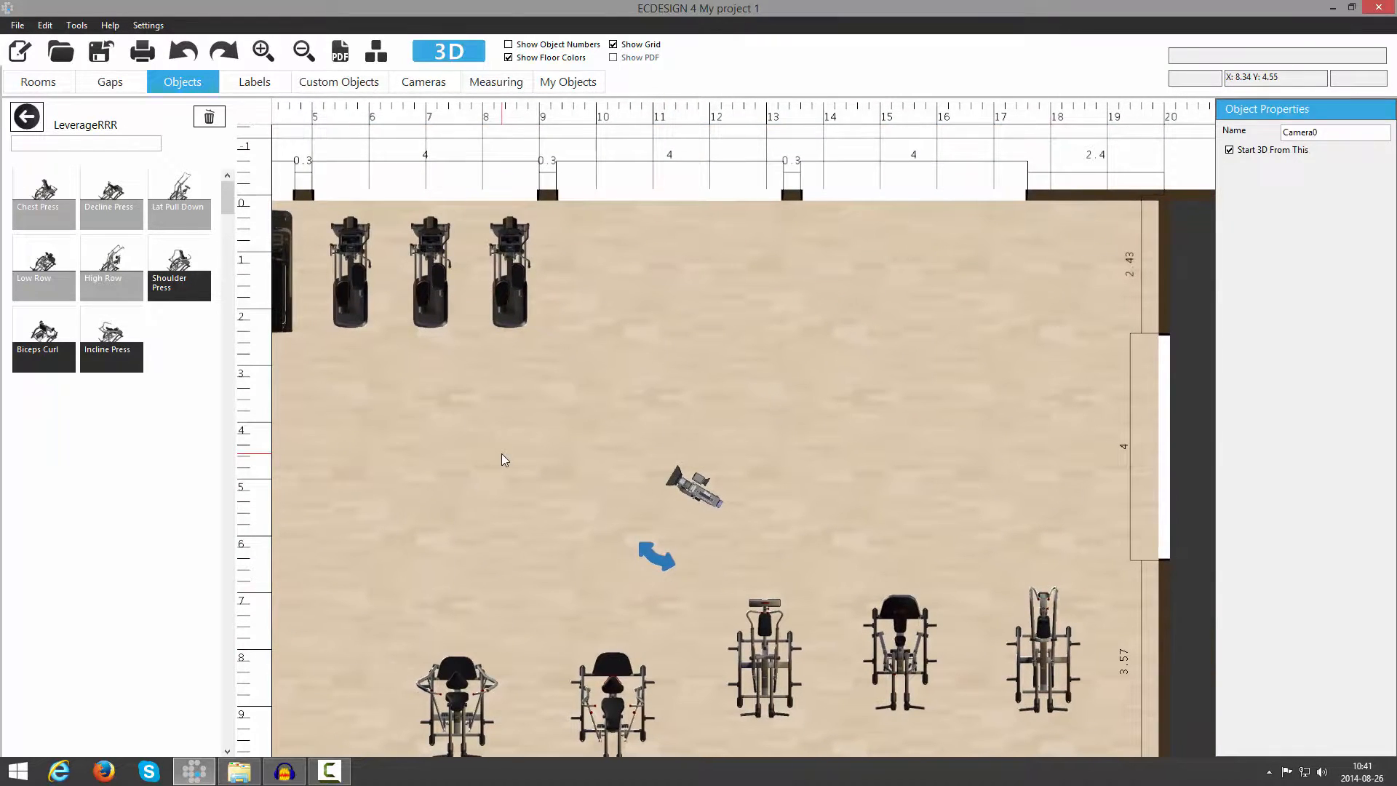
pyautogui.click(445, 48)
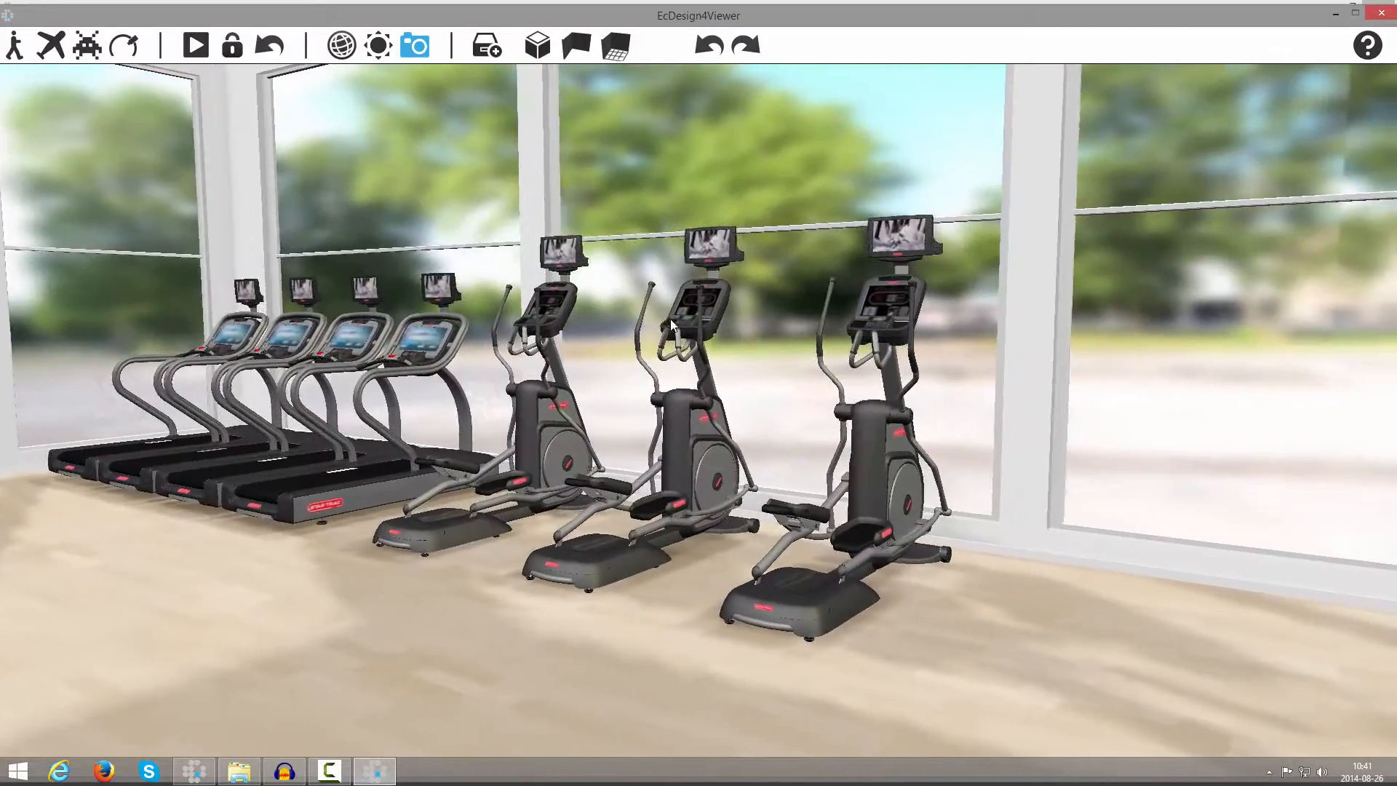
pyautogui.moveTo(670, 319); pyautogui.dragTo(1, 426)
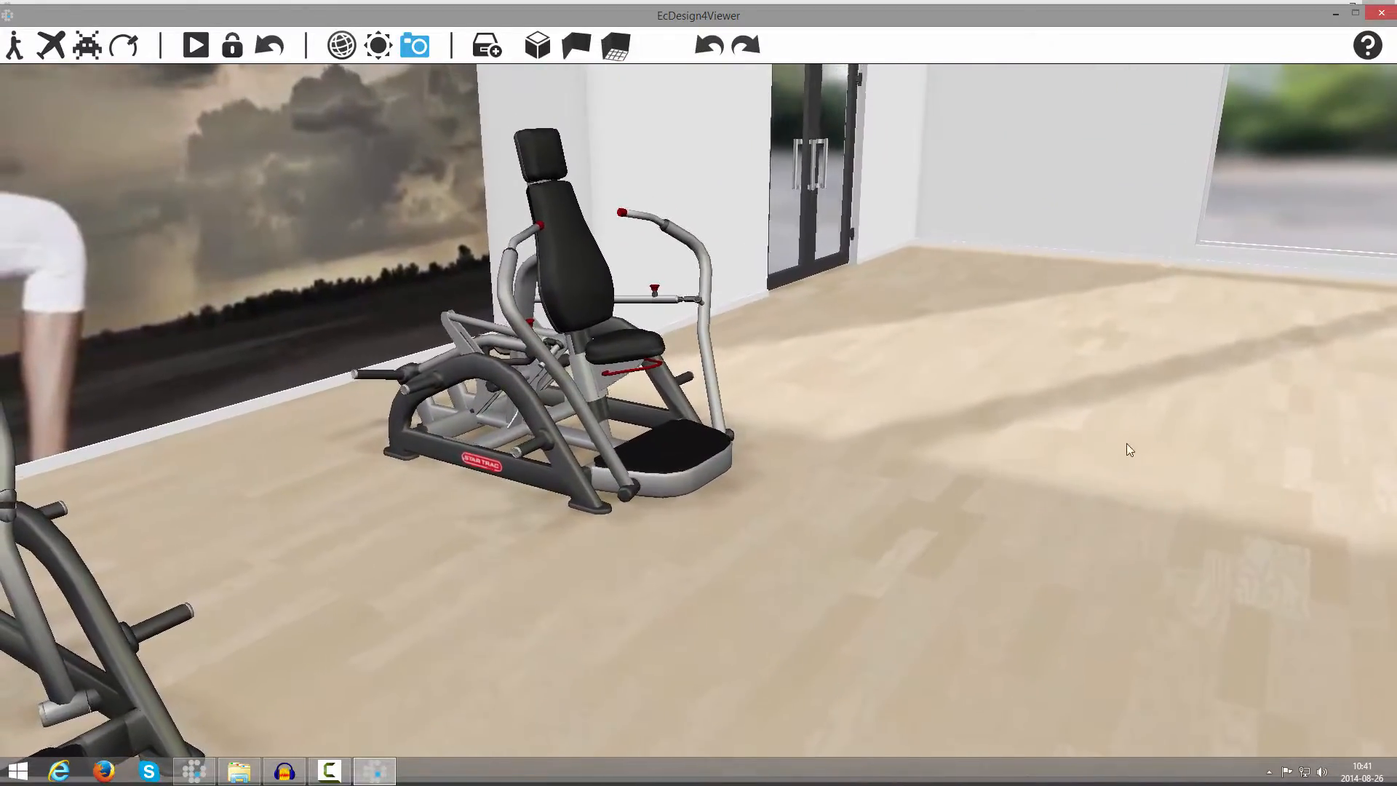
pyautogui.moveTo(1126, 444); pyautogui.dragTo(419, 402)
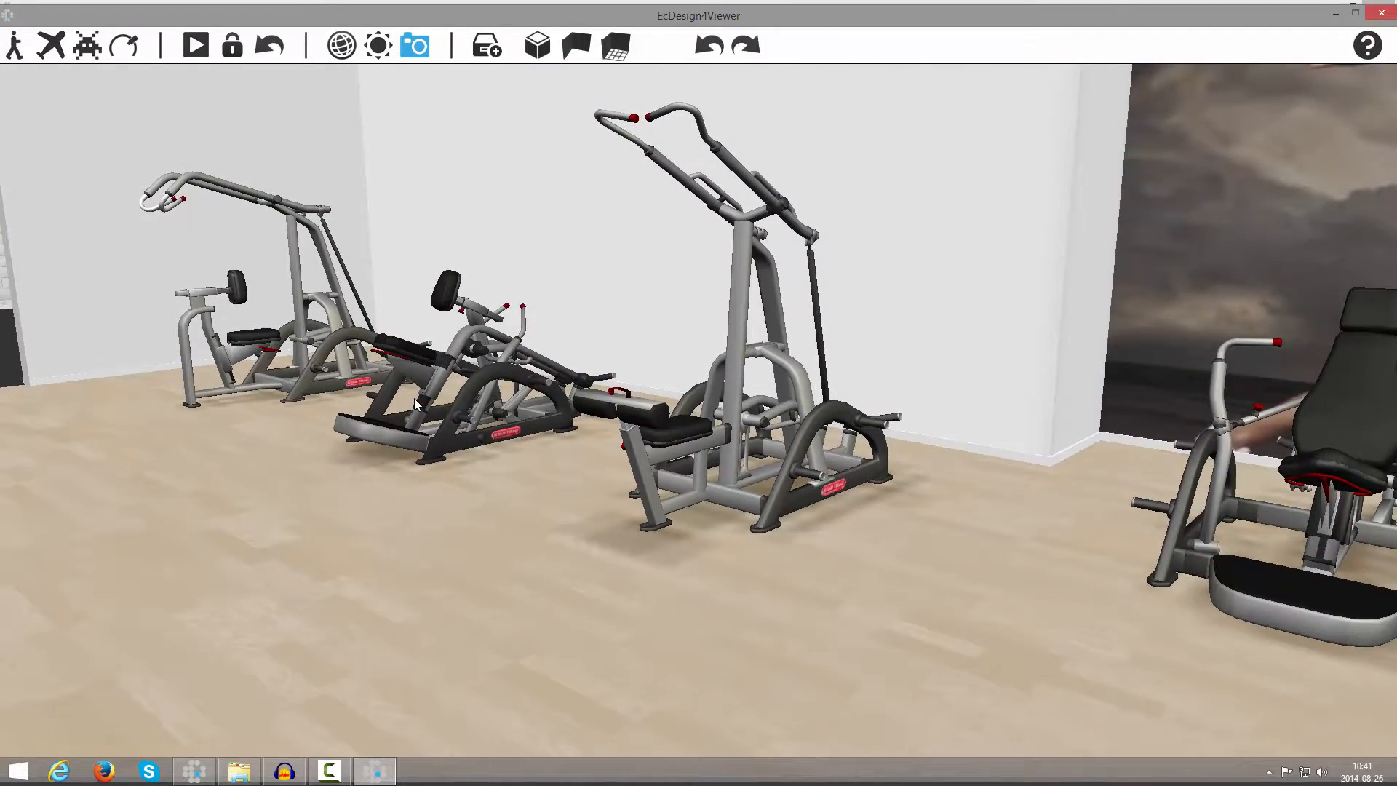
pyautogui.moveTo(706, 392); pyautogui.dragTo(617, 360)
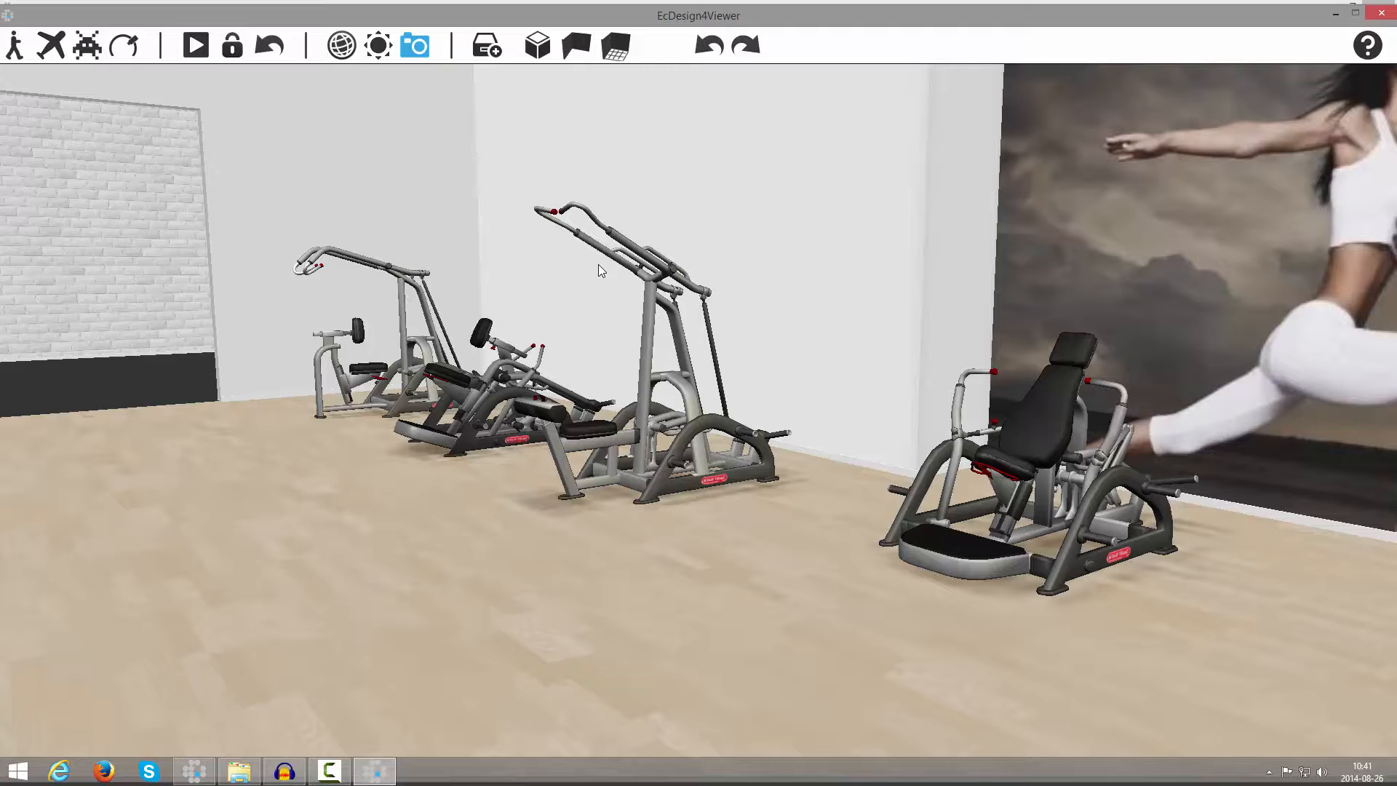
# Turn on object editing in the 3D view and move the Lat Pull Down machine slightly towards the Decline Press.
pyautogui.click(540, 50)
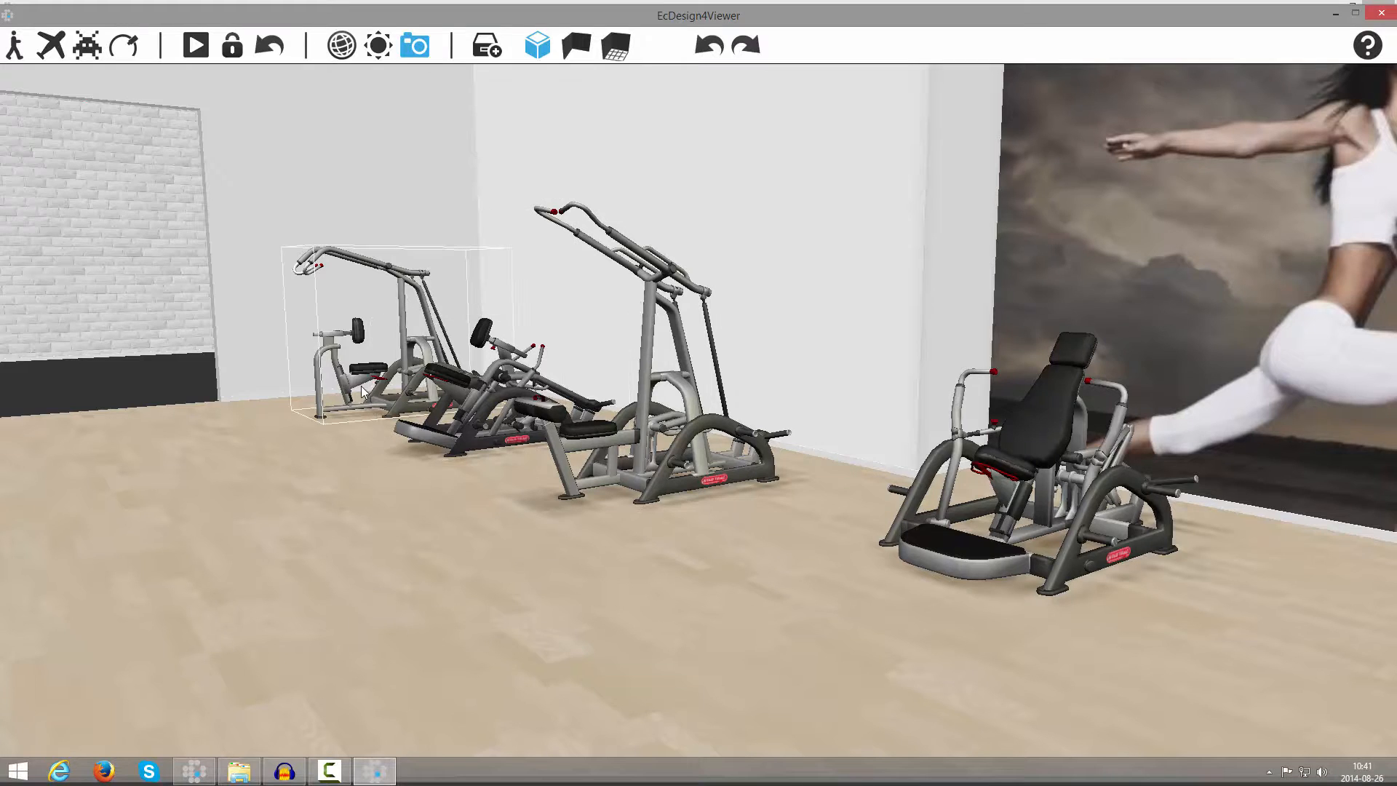
pyautogui.click(640, 438)
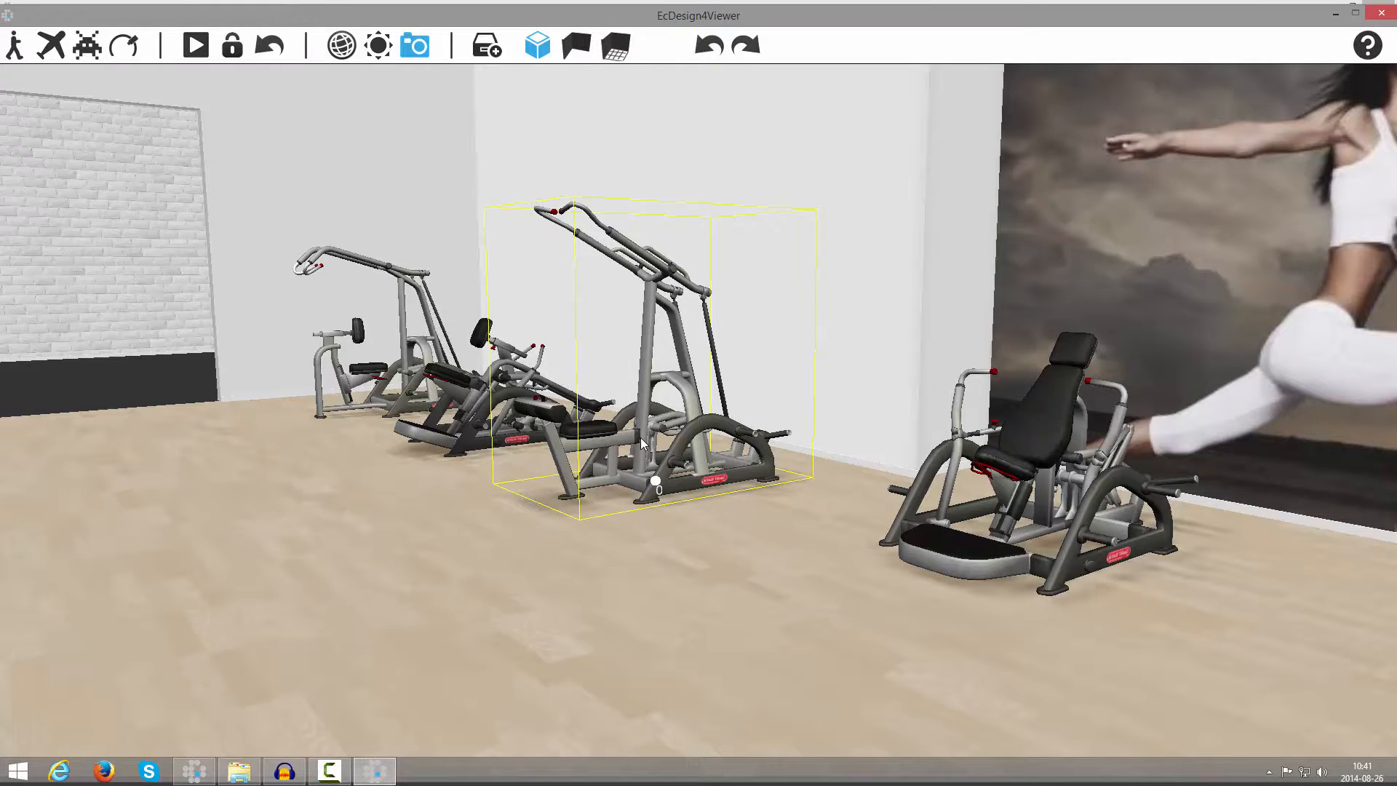
pyautogui.moveTo(640, 438)
pyautogui.mouseDown()
pyautogui.moveTo(559, 460)
pyautogui.moveTo(447, 539)
pyautogui.moveTo(493, 582)
pyautogui.moveTo(479, 574)
pyautogui.moveTo(563, 492)
pyautogui.moveTo(551, 513)
pyautogui.moveTo(630, 456)
pyautogui.mouseUp()
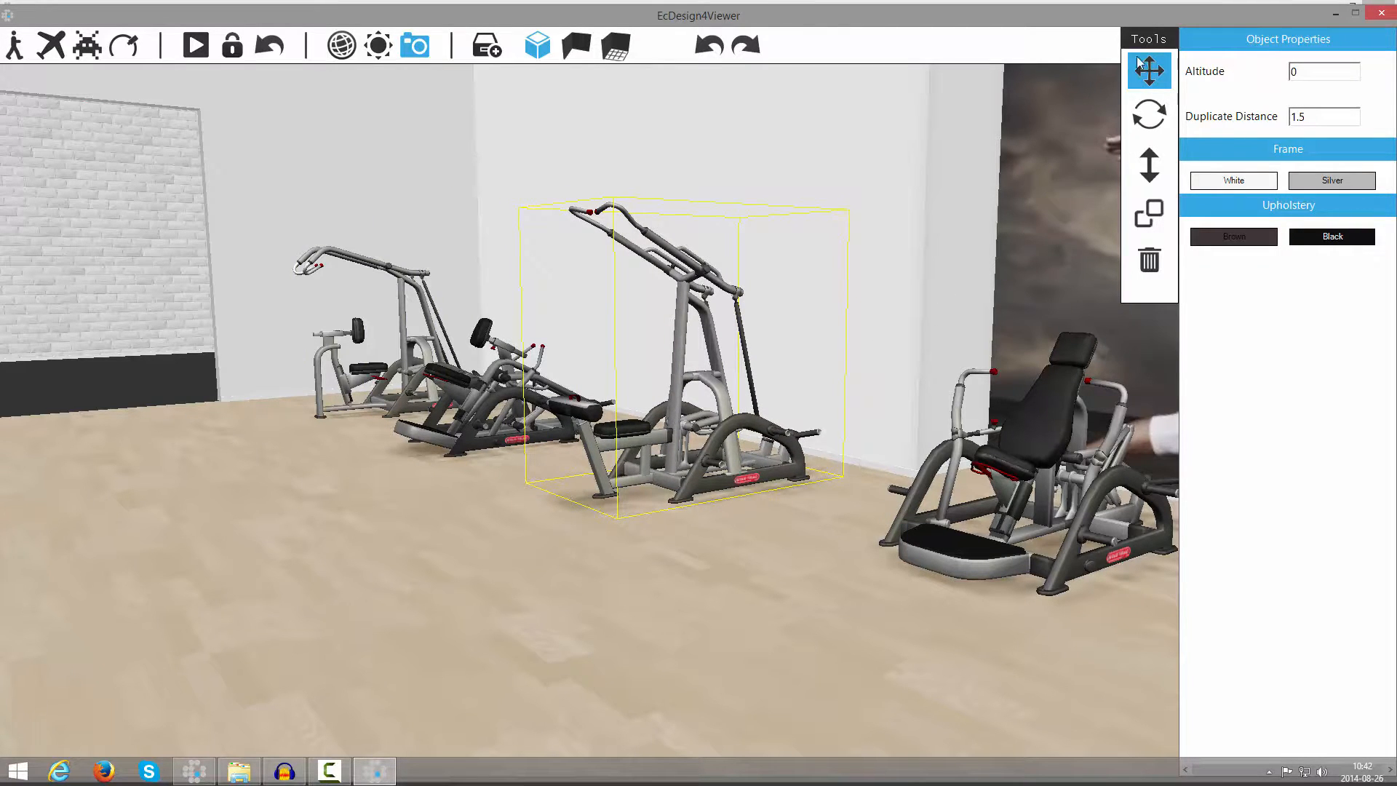
# Try rotating the Lat Pull Down machine and changing its height above the floor.
pyautogui.click(1149, 115)
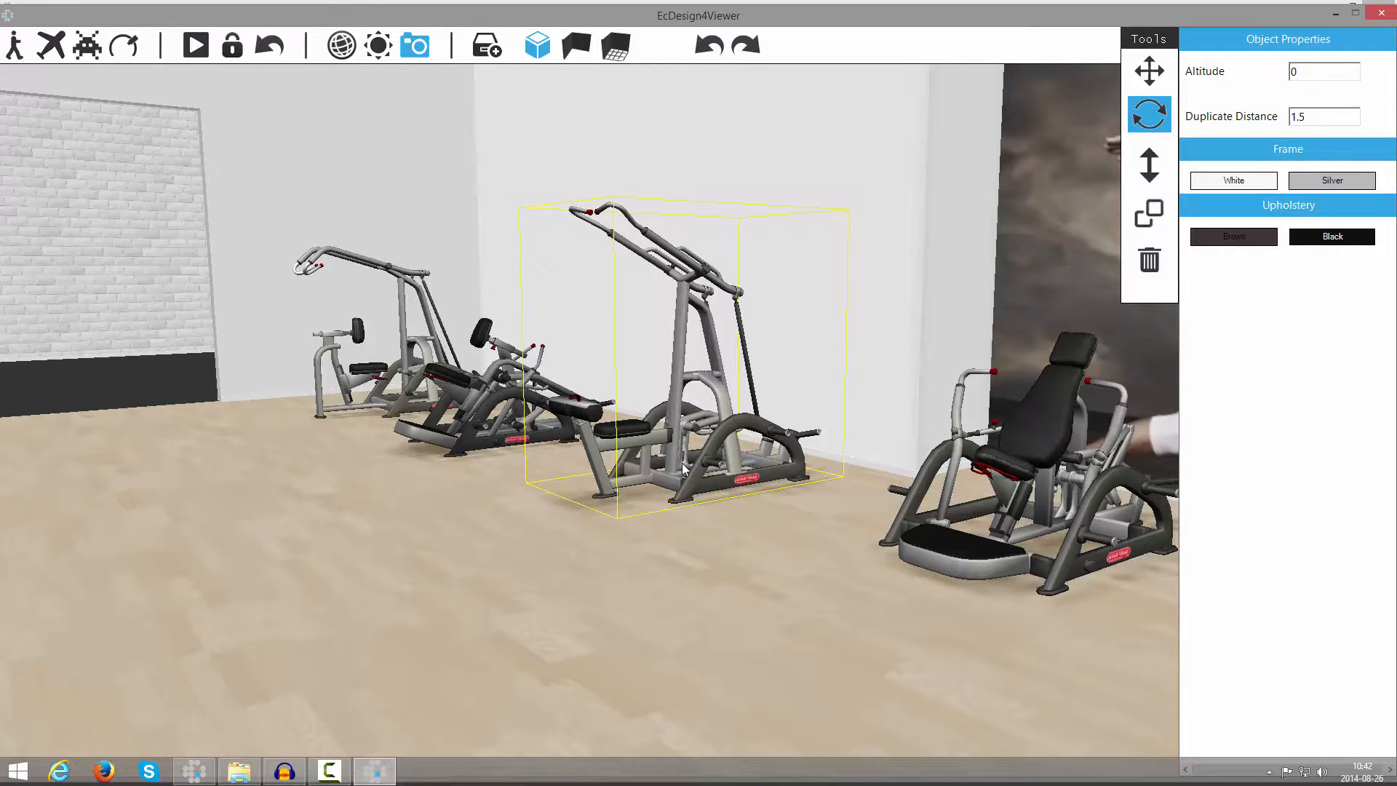
pyautogui.moveTo(709, 482); pyautogui.dragTo(248, 443)
pyautogui.click(1150, 169)
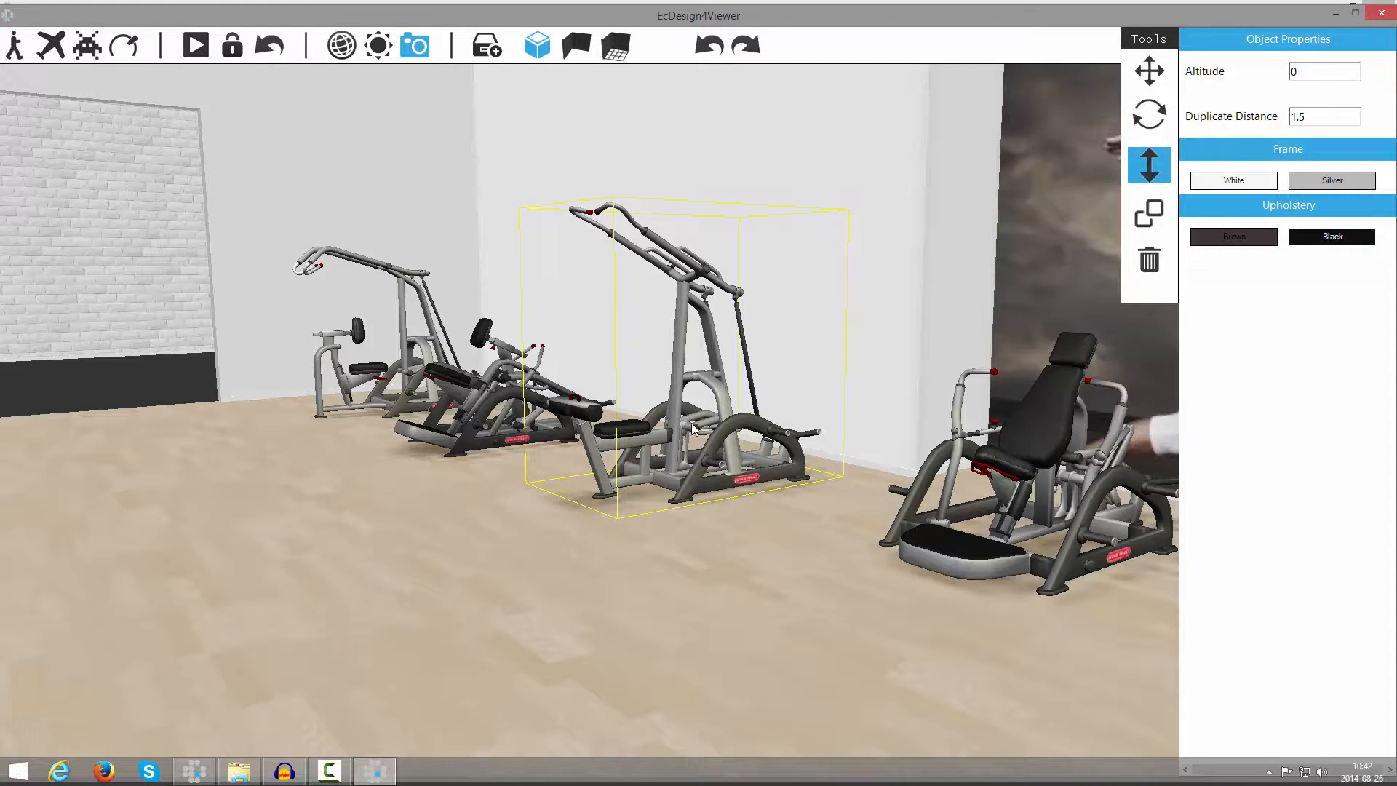
pyautogui.moveTo(697, 402); pyautogui.dragTo(685, 318)
# Select the cross trainer at the free end of the row and bring up its duplicate directions.
pyautogui.moveTo(755, 524); pyautogui.dragTo(304, 488)
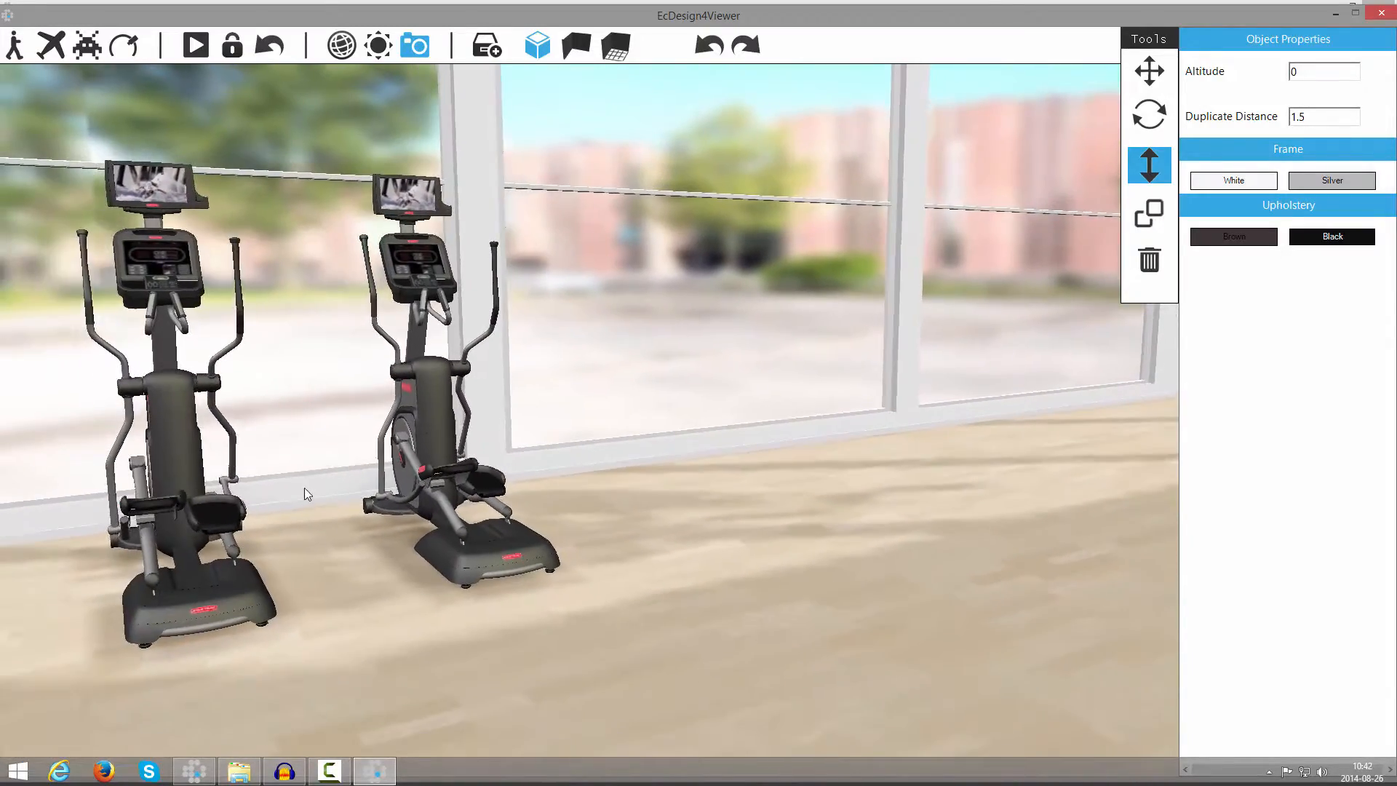
pyautogui.click(1148, 215)
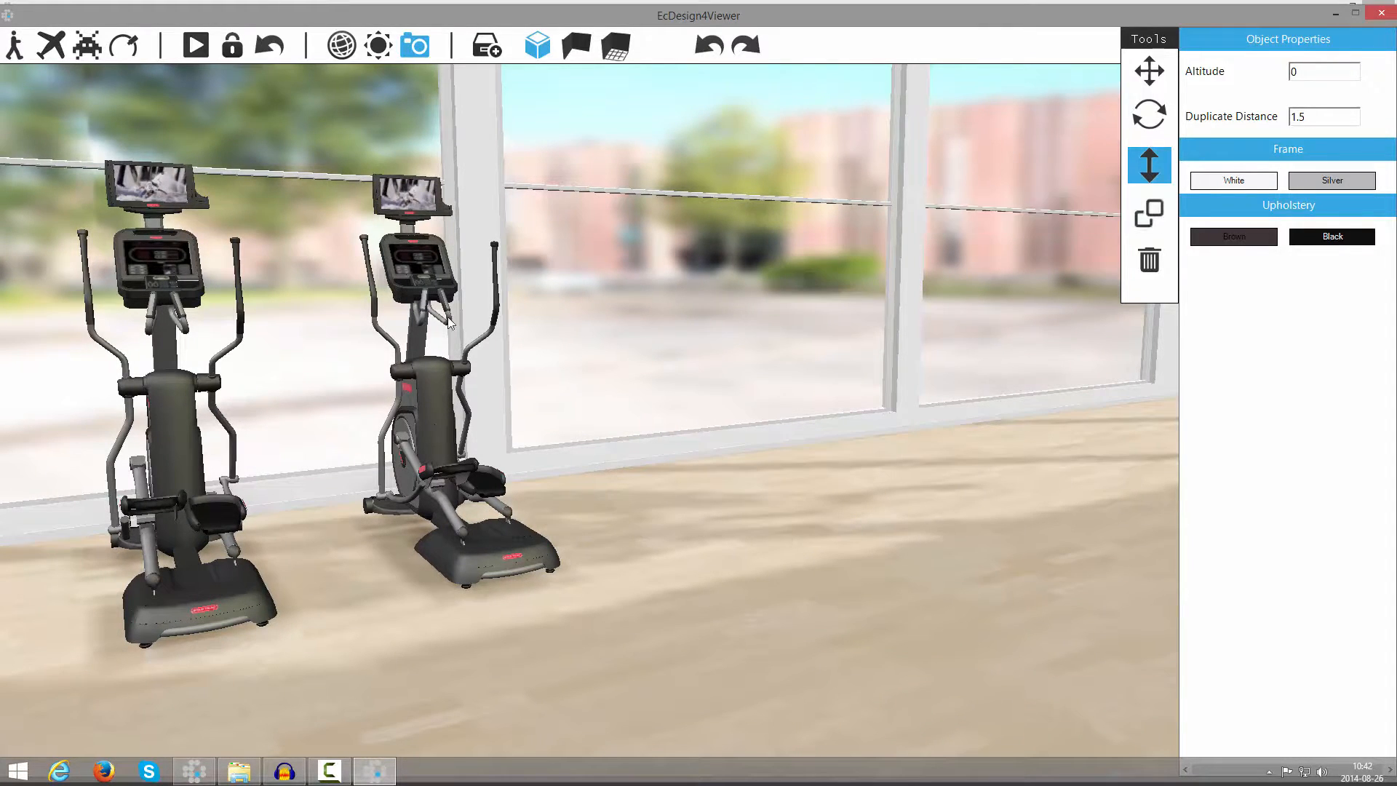
pyautogui.click(403, 391)
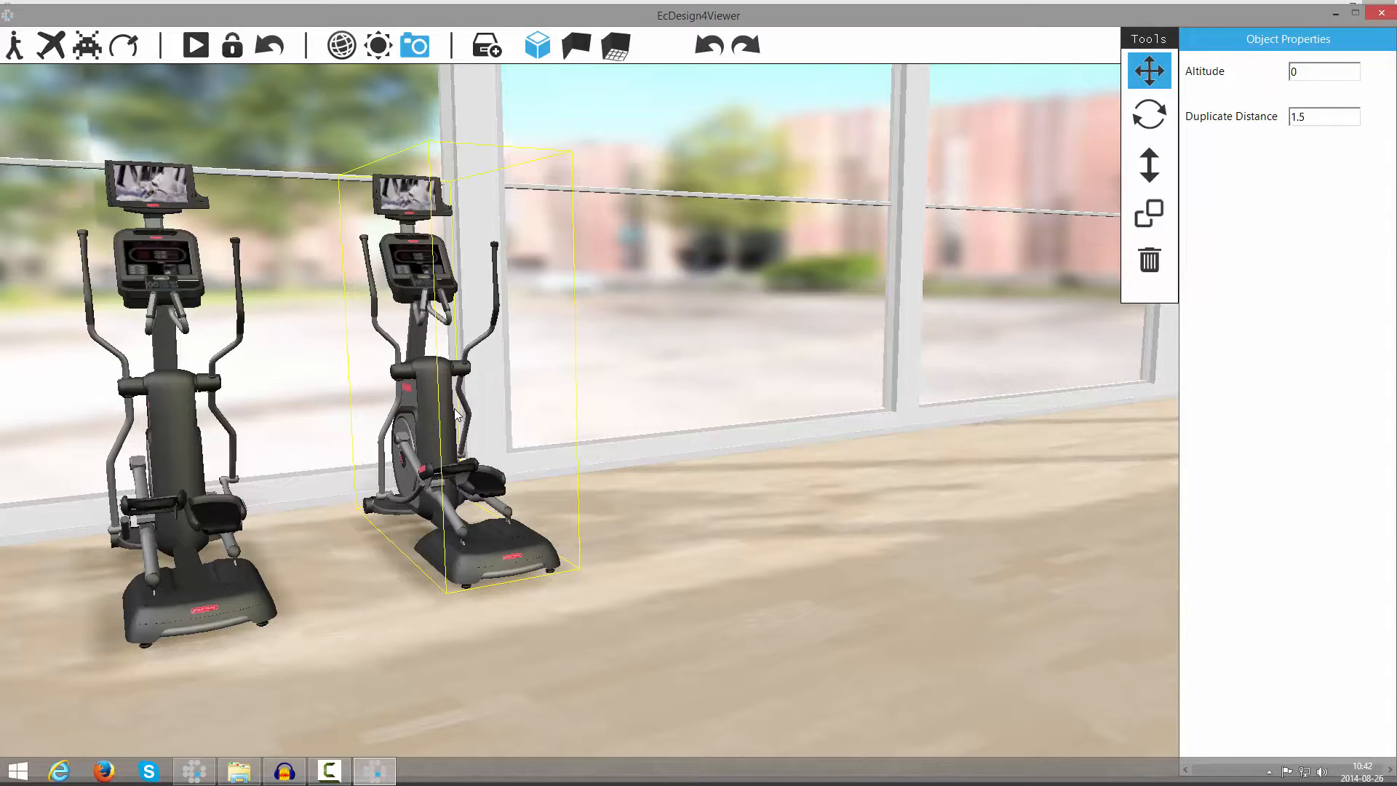
pyautogui.click(1151, 224)
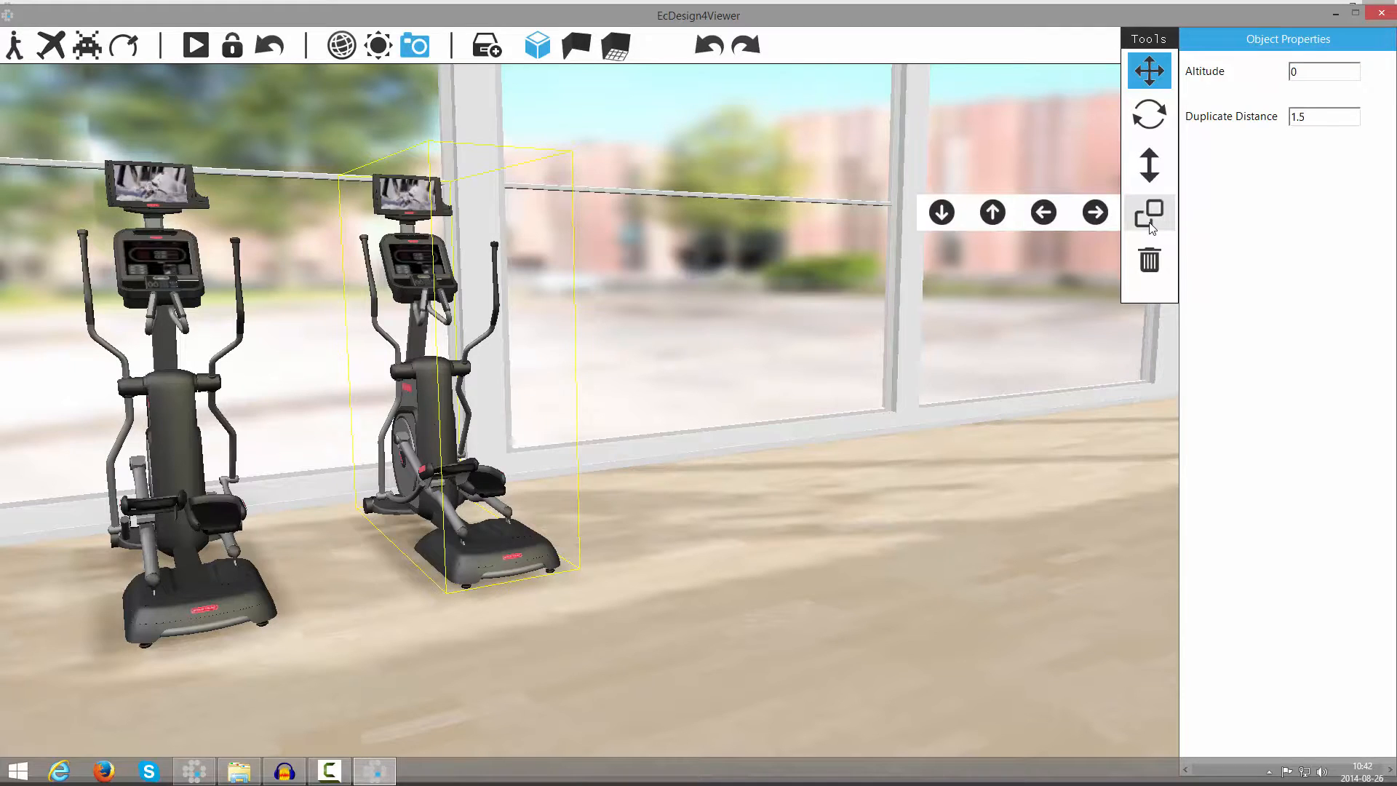
# Preview copies of the selected cross trainer in all four directions at a duplicate distance of 1.5.
pyautogui.click(1095, 214)
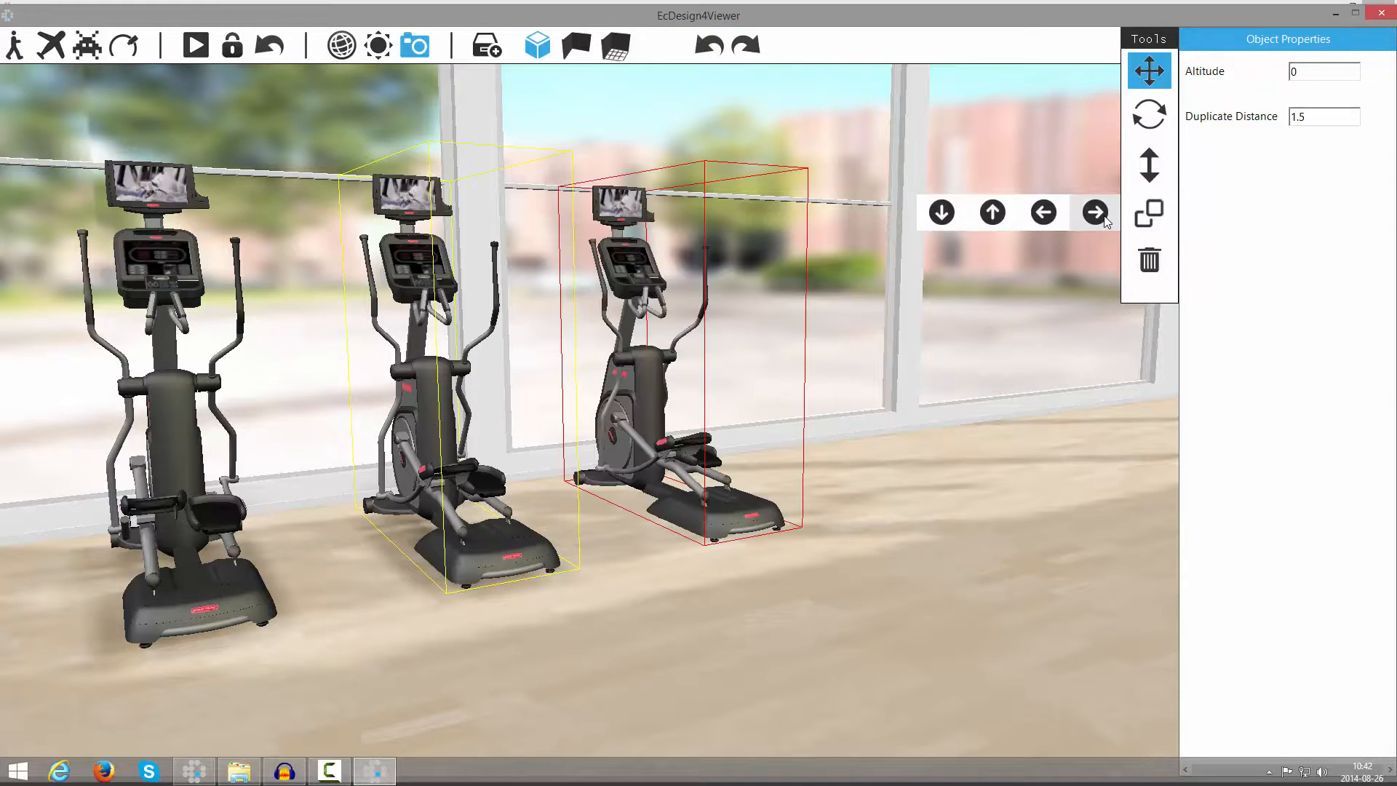
pyautogui.click(1056, 220)
pyautogui.click(1009, 221)
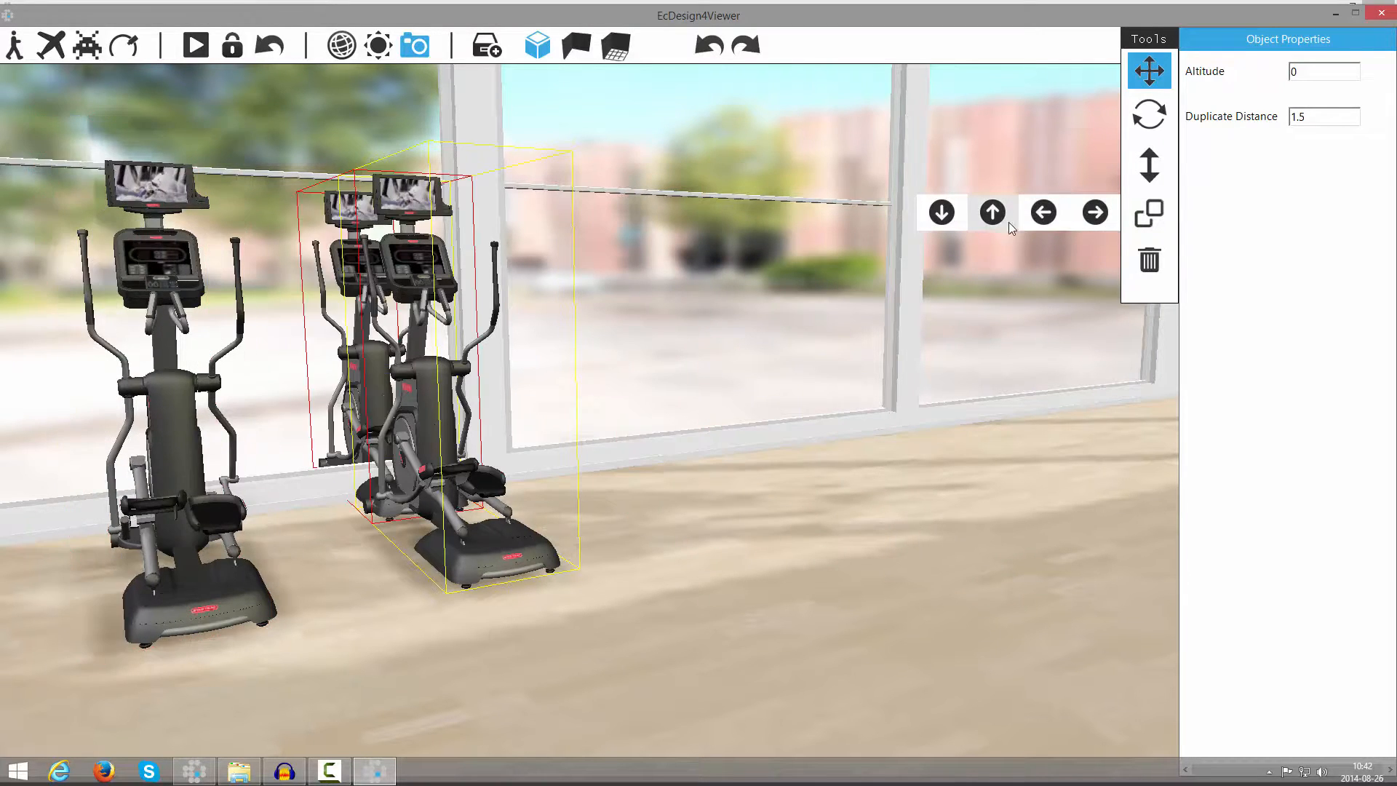
pyautogui.click(948, 221)
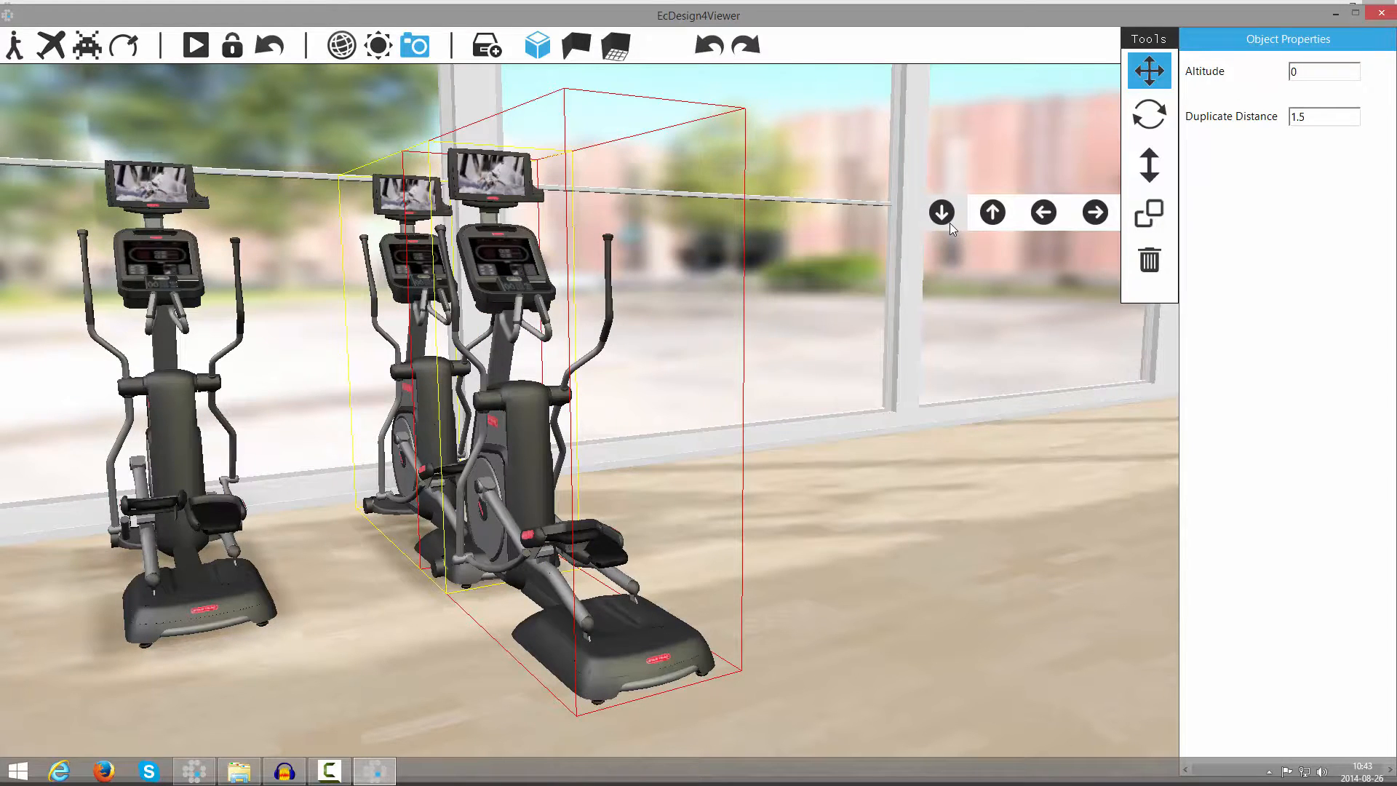
pyautogui.click(949, 222)
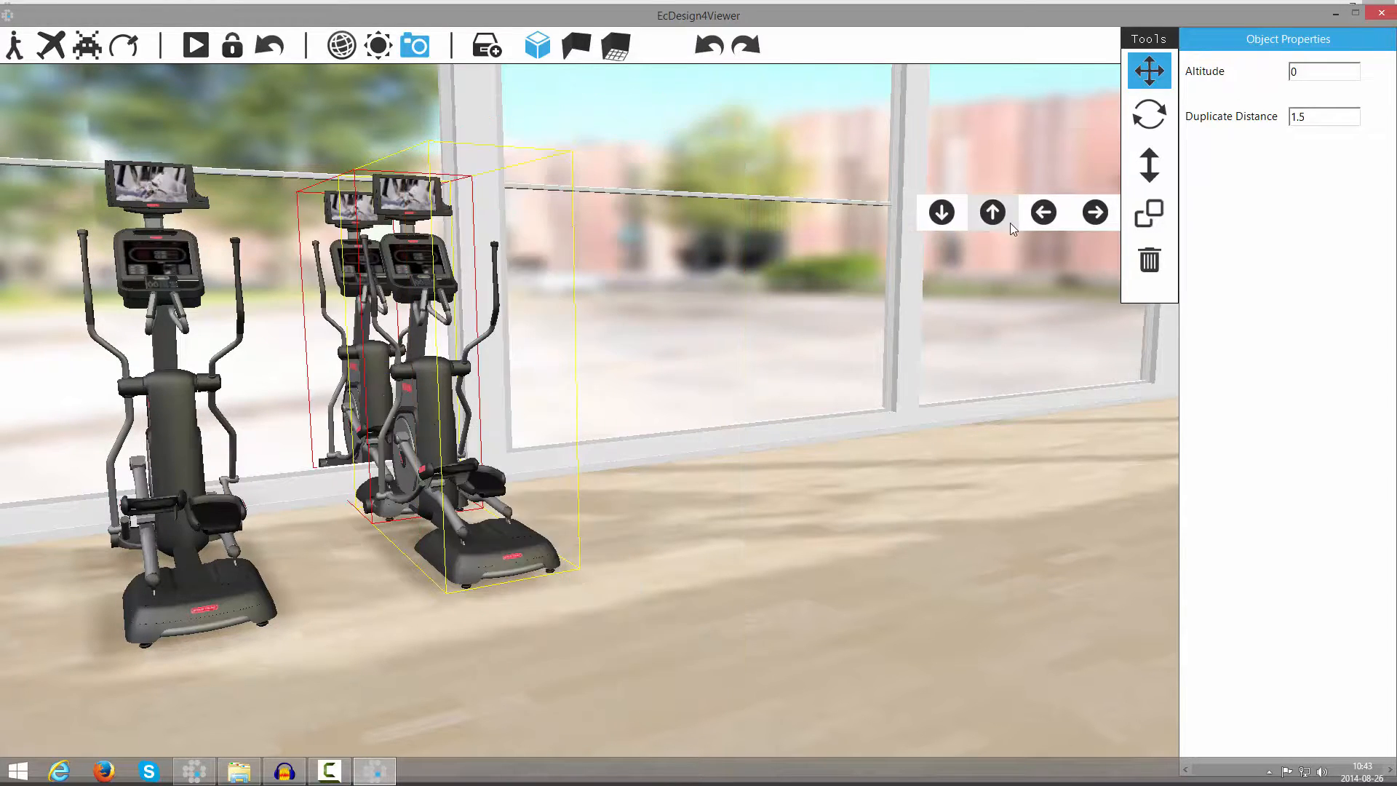
pyautogui.click(1044, 213)
pyautogui.click(1090, 213)
pyautogui.click(1090, 213)
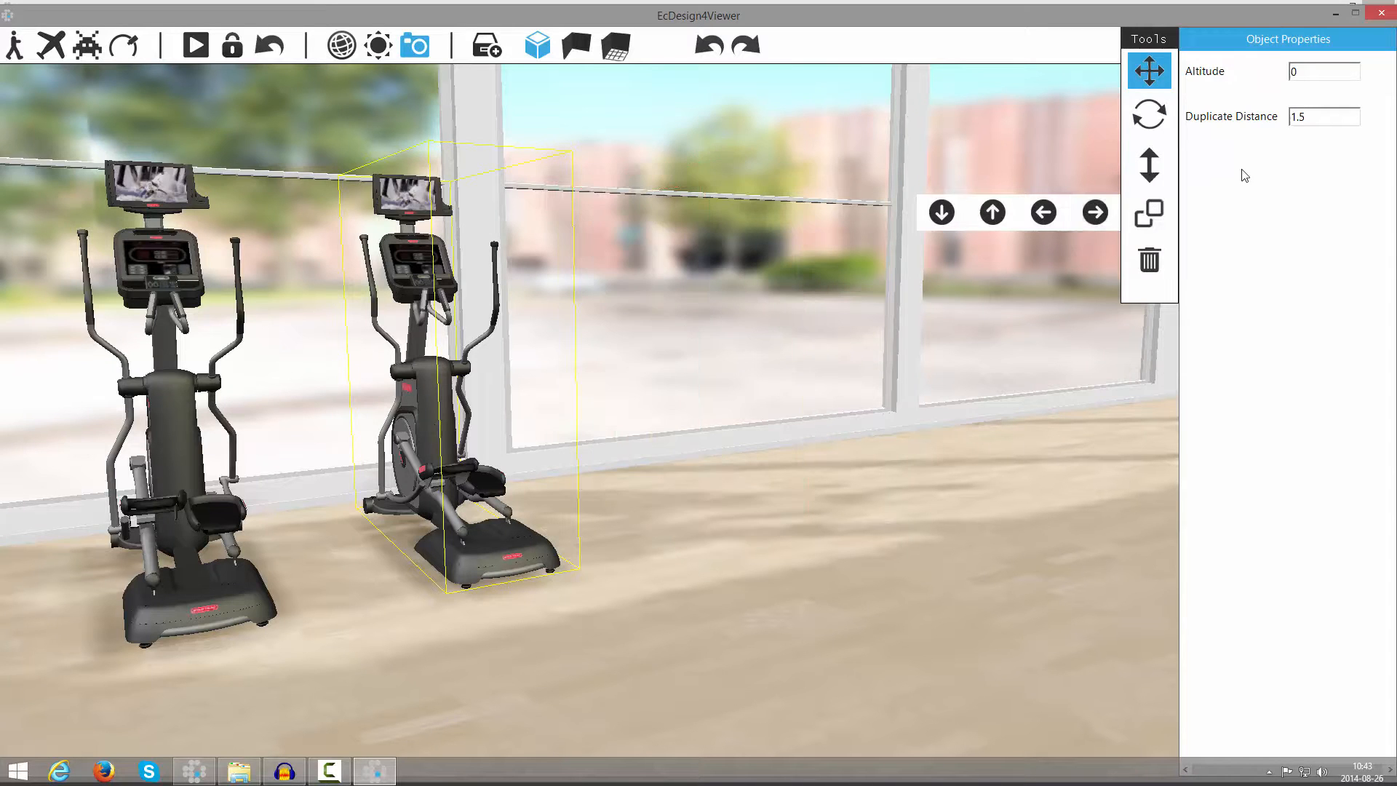
# Set the cross trainer's duplicate distance to 3 and preview a copy to its right.
pyautogui.moveTo(1284, 116); pyautogui.dragTo(1274, 117)
pyautogui.write('3')
pyautogui.moveTo(1097, 212)
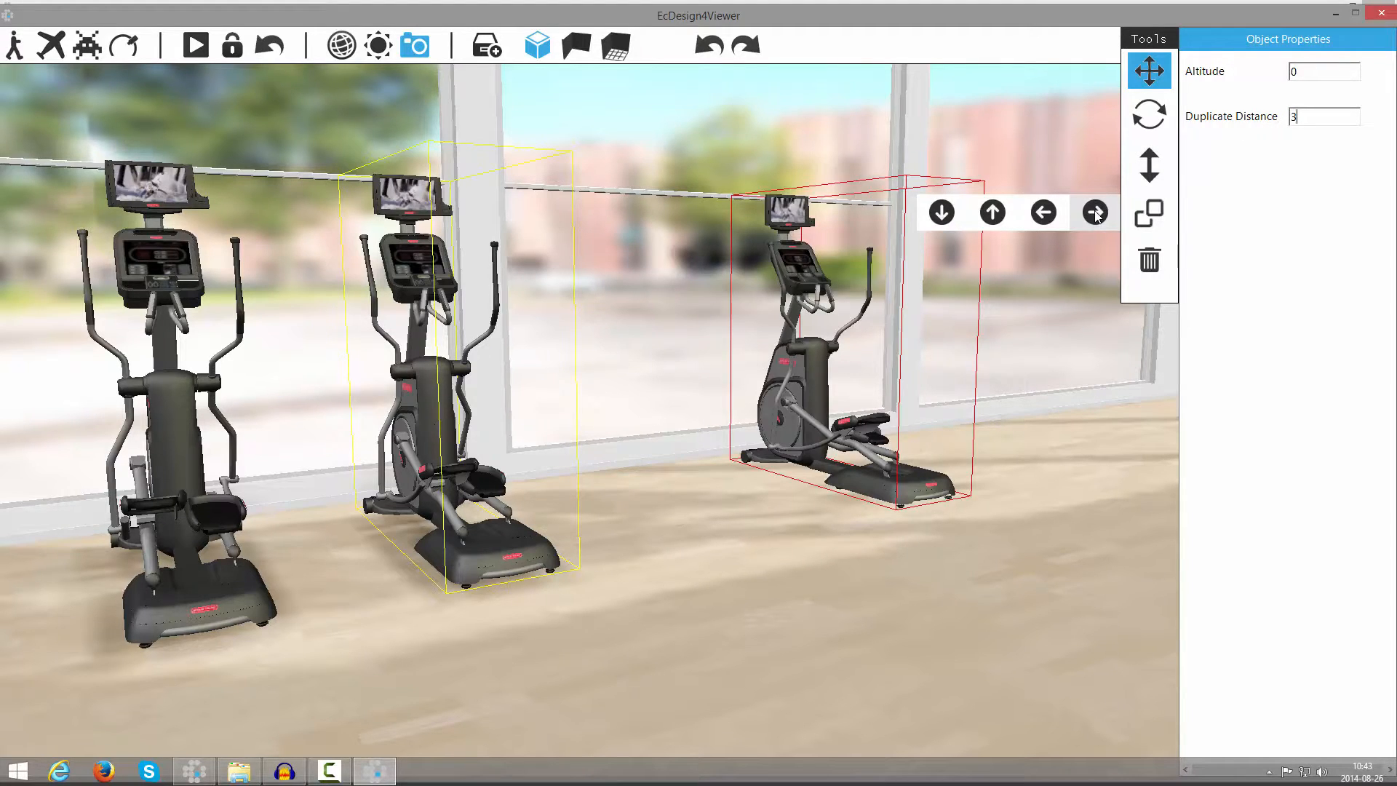
# Duplicate the selected cross trainer to its right at a distance of 3 and delete the copy.
pyautogui.click(1095, 212)
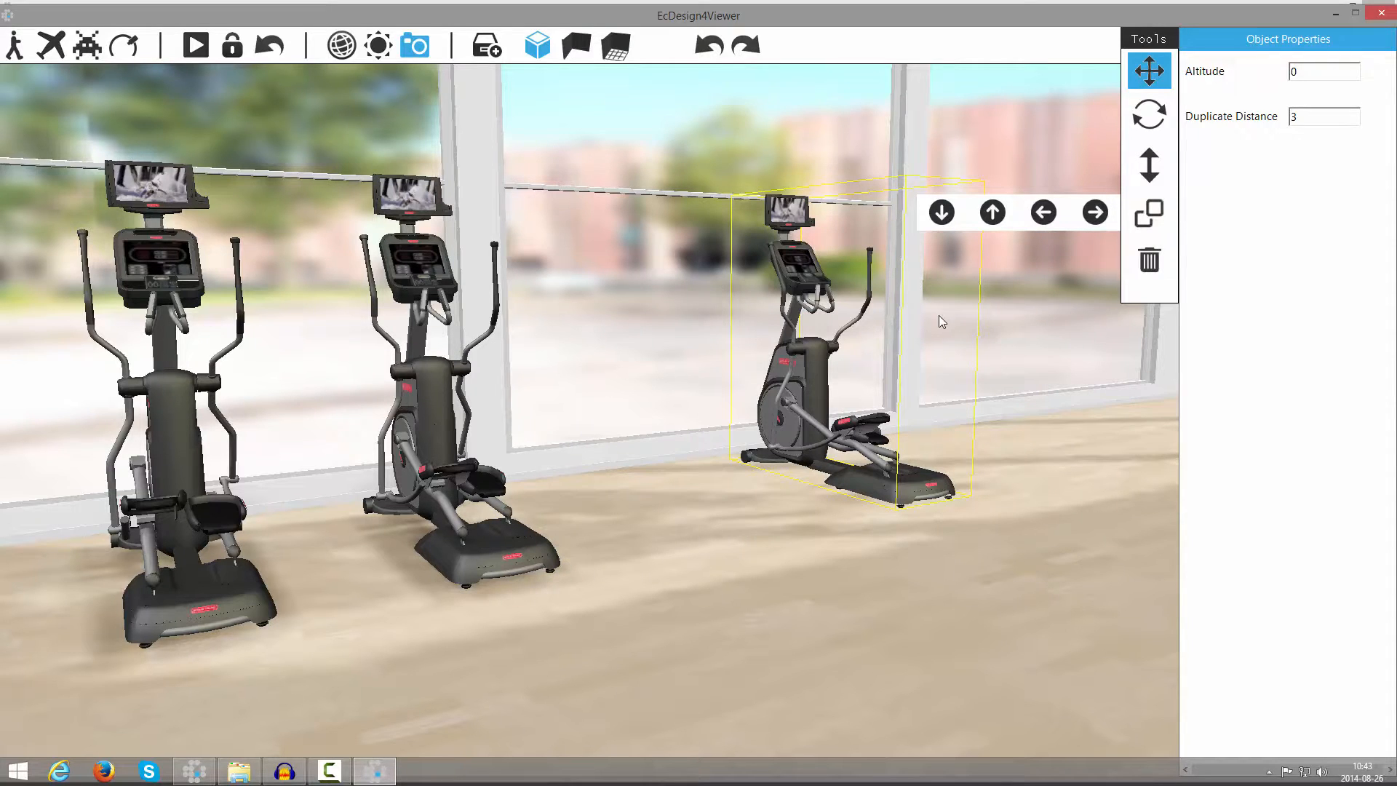
pyautogui.click(1144, 266)
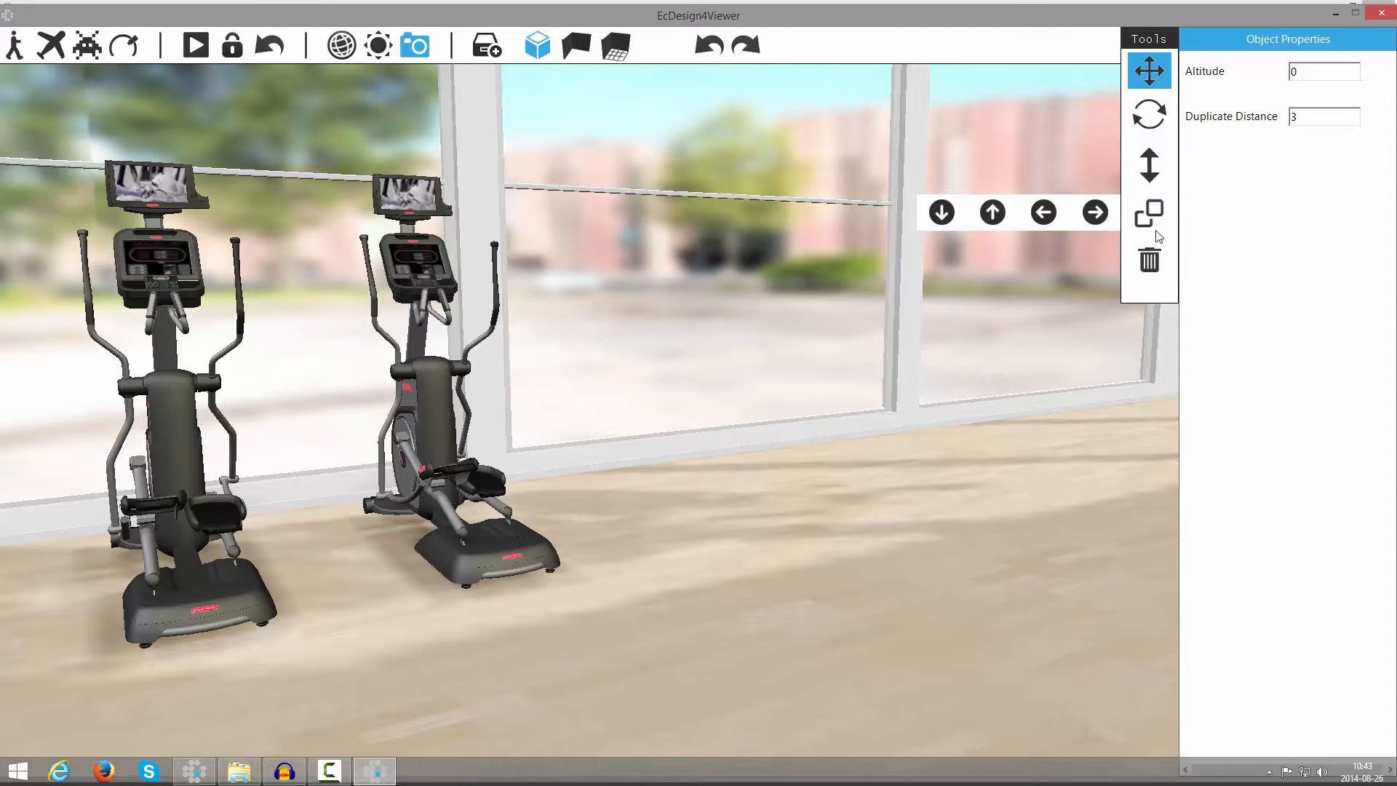
# Change the upholstery of the chest press machine and all objects of the same line to Brown.
pyautogui.moveTo(648, 437); pyautogui.dragTo(1359, 514)
pyautogui.scroll(-7, 749, 423)
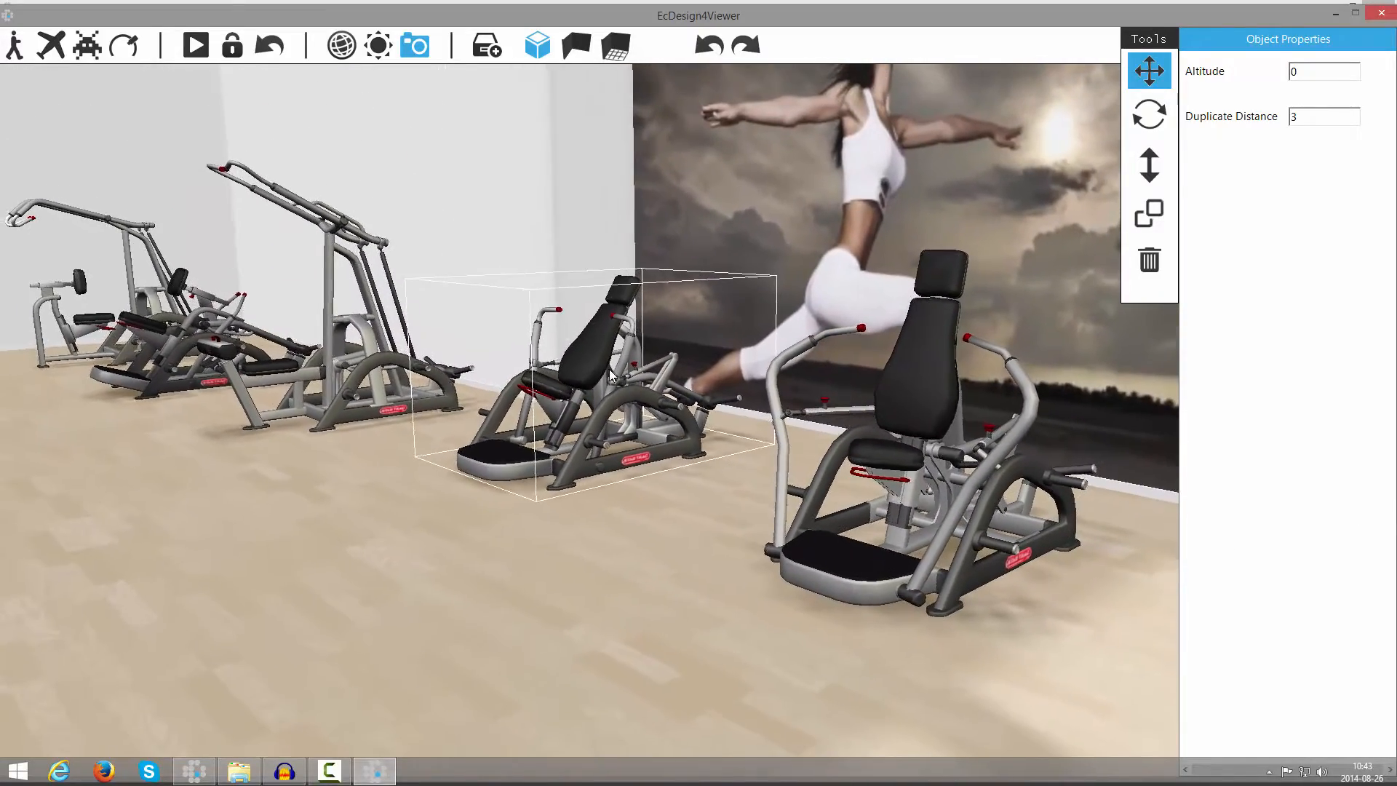
pyautogui.click(610, 396)
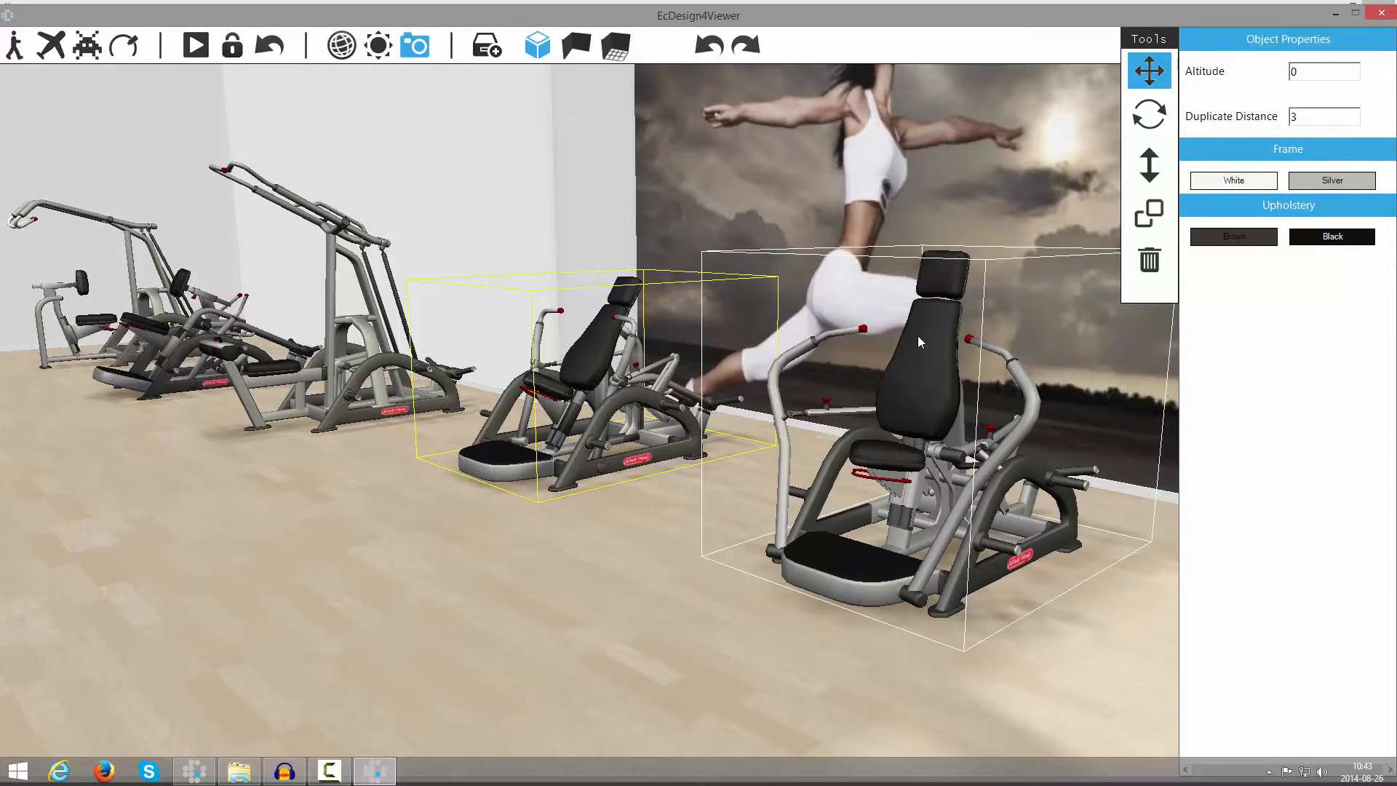
pyautogui.click(1240, 238)
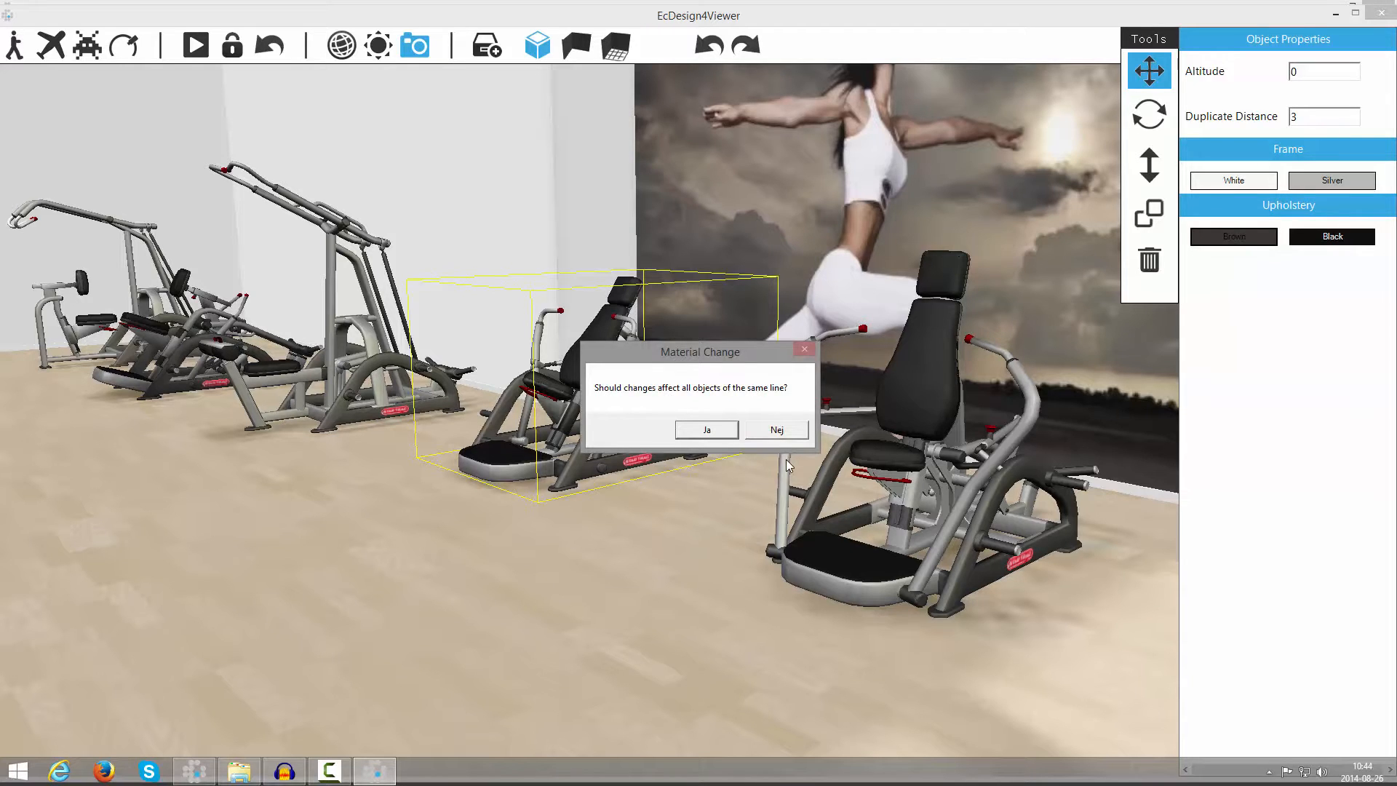
pyautogui.click(701, 431)
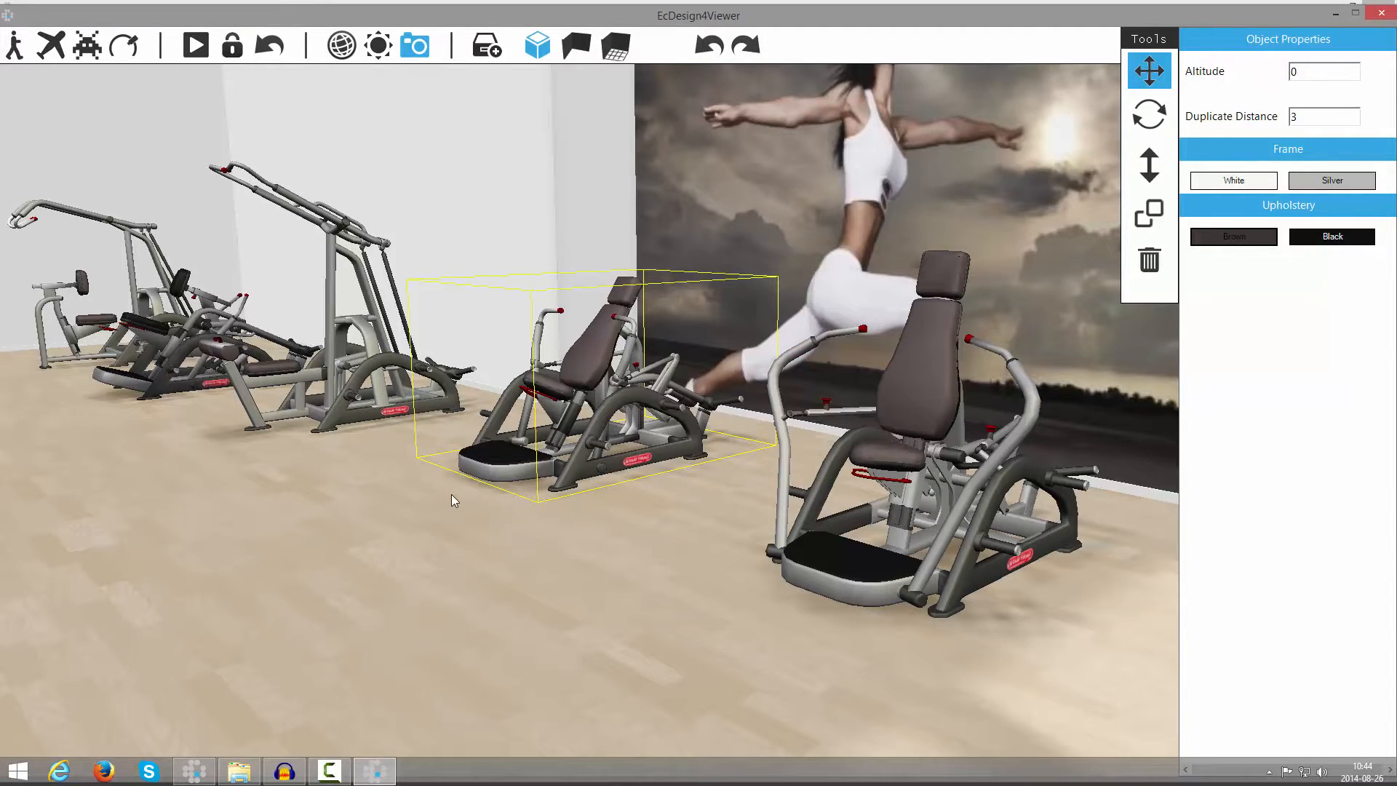
# Try the White frame colour on all machines of the same line and switch them back to Silver.
pyautogui.click(1231, 183)
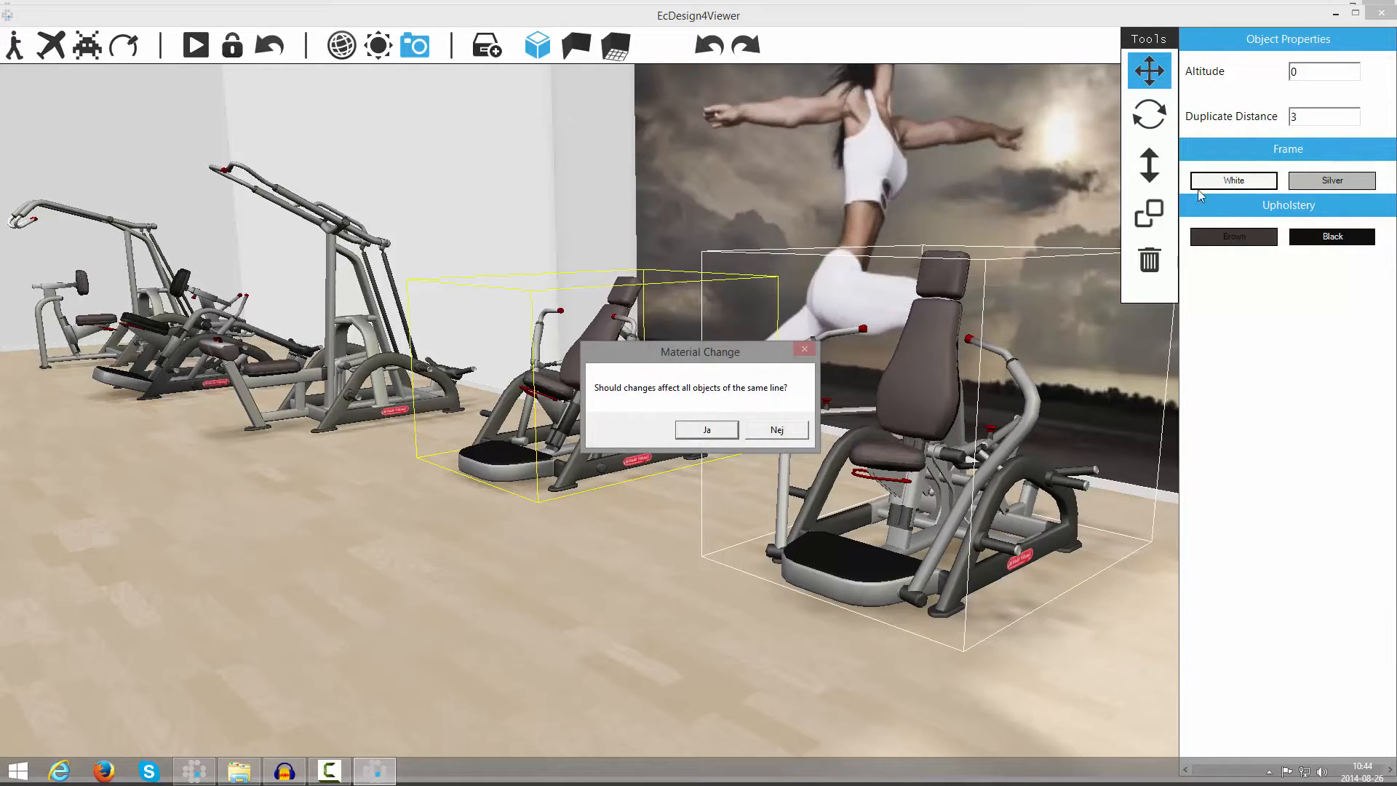
pyautogui.click(707, 430)
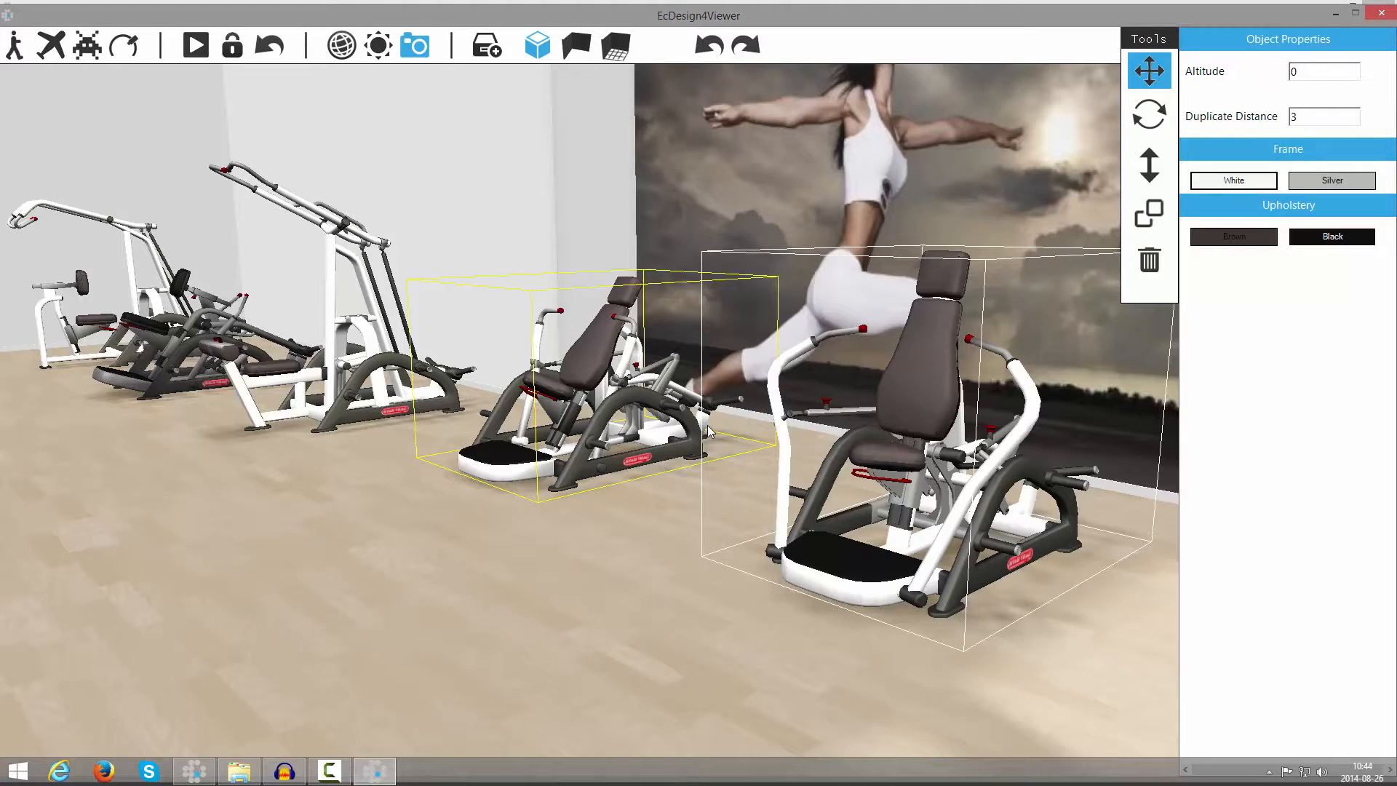
pyautogui.click(1318, 182)
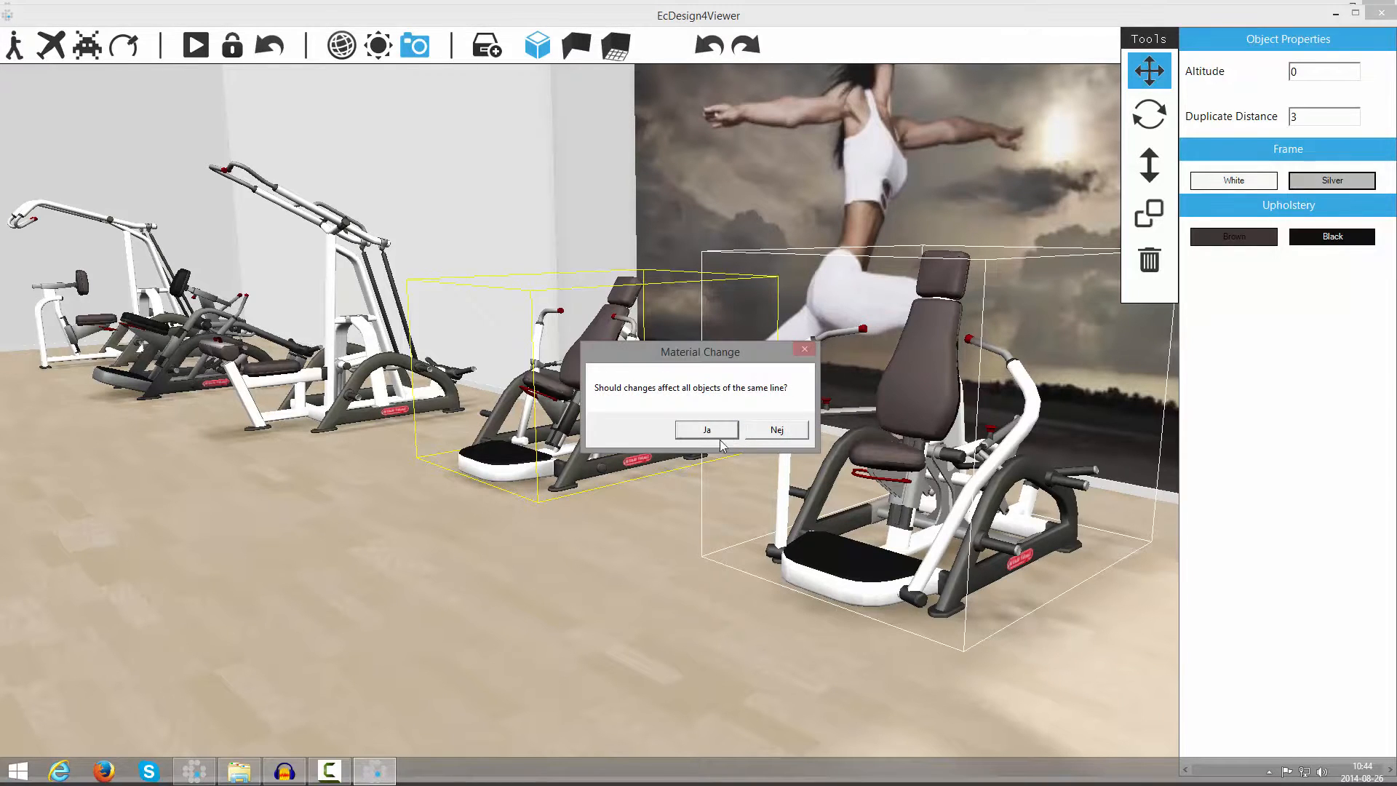
pyautogui.click(707, 431)
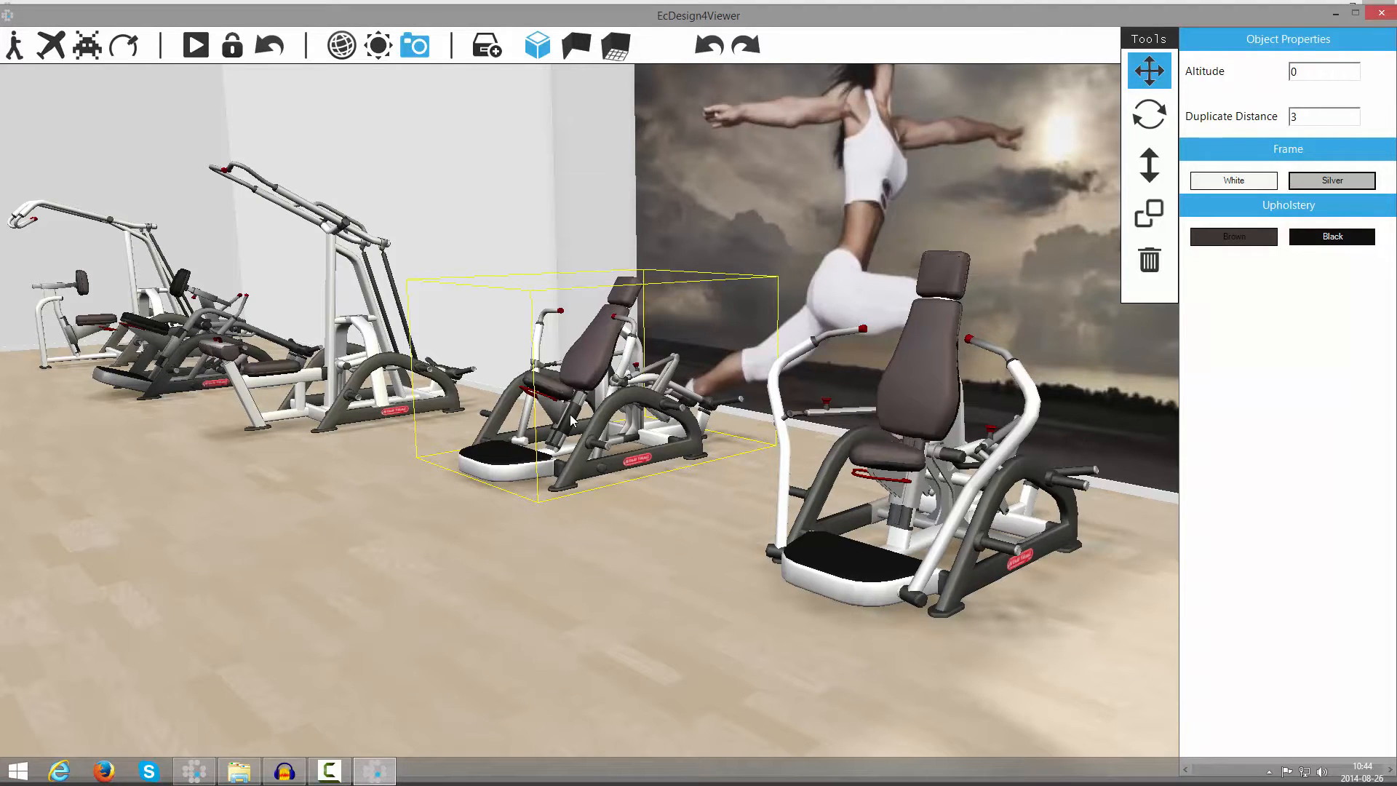
# Open the Plants category of the Standard indoor libraries, with the empty floor along the window wall in view.
pyautogui.moveTo(544, 206); pyautogui.dragTo(674, 548)
pyautogui.click(672, 547)
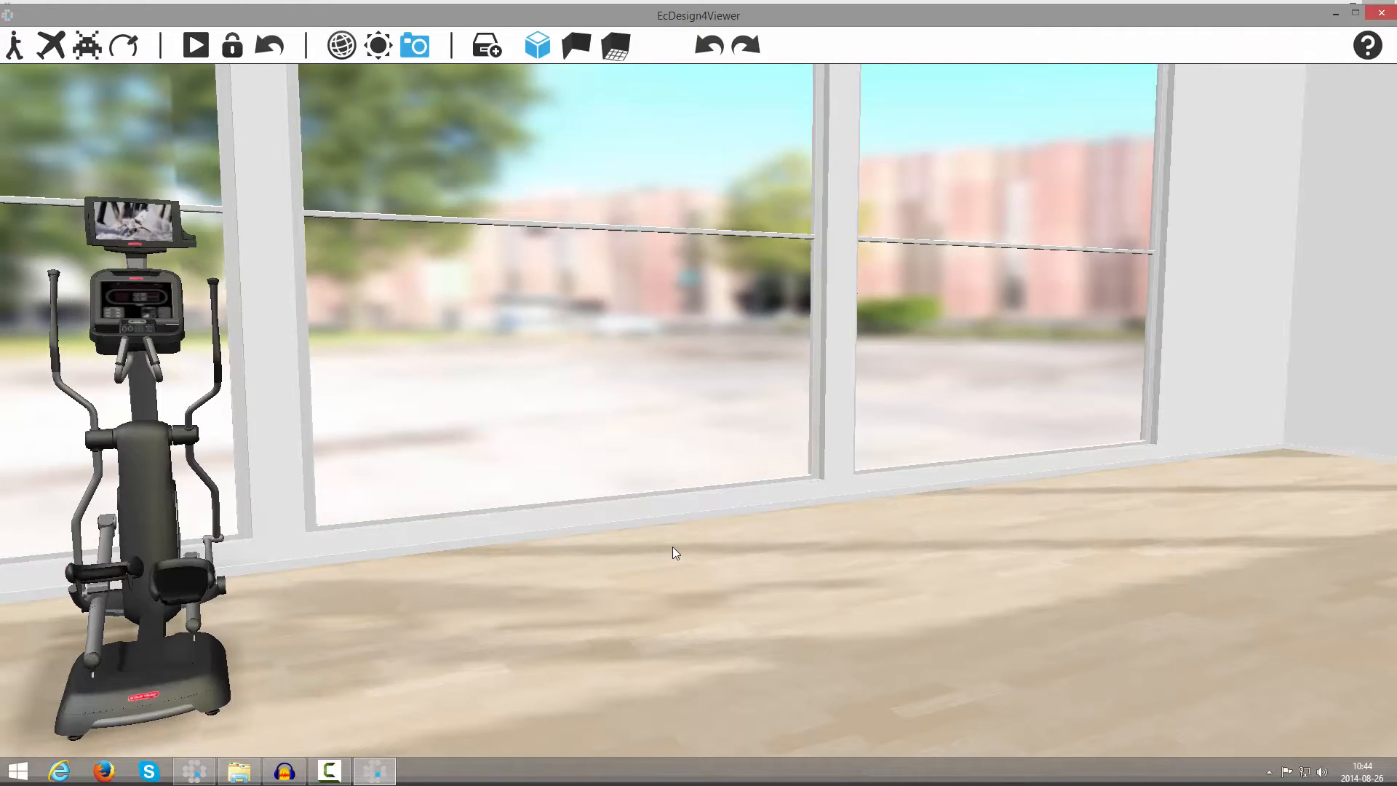
pyautogui.moveTo(672, 547); pyautogui.dragTo(712, 549)
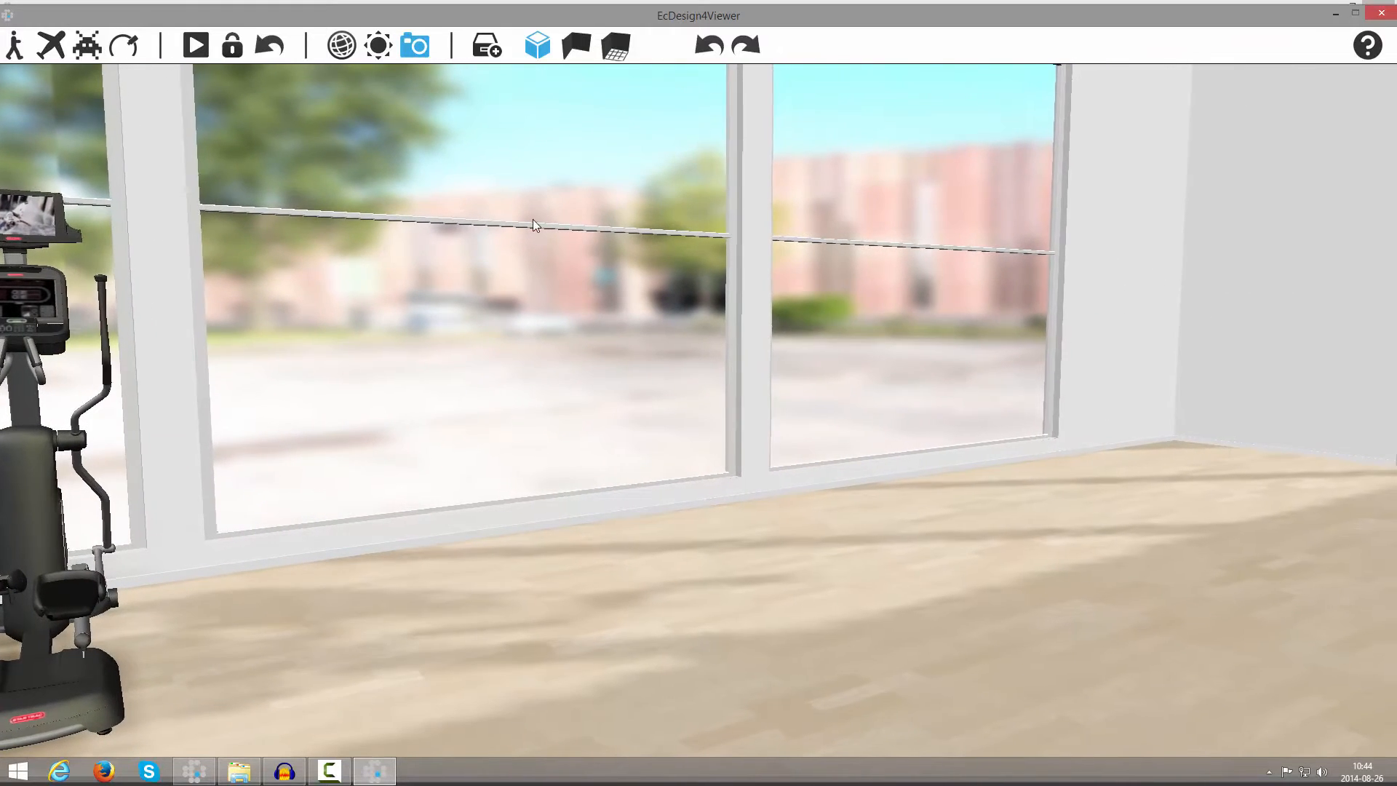
pyautogui.click(489, 50)
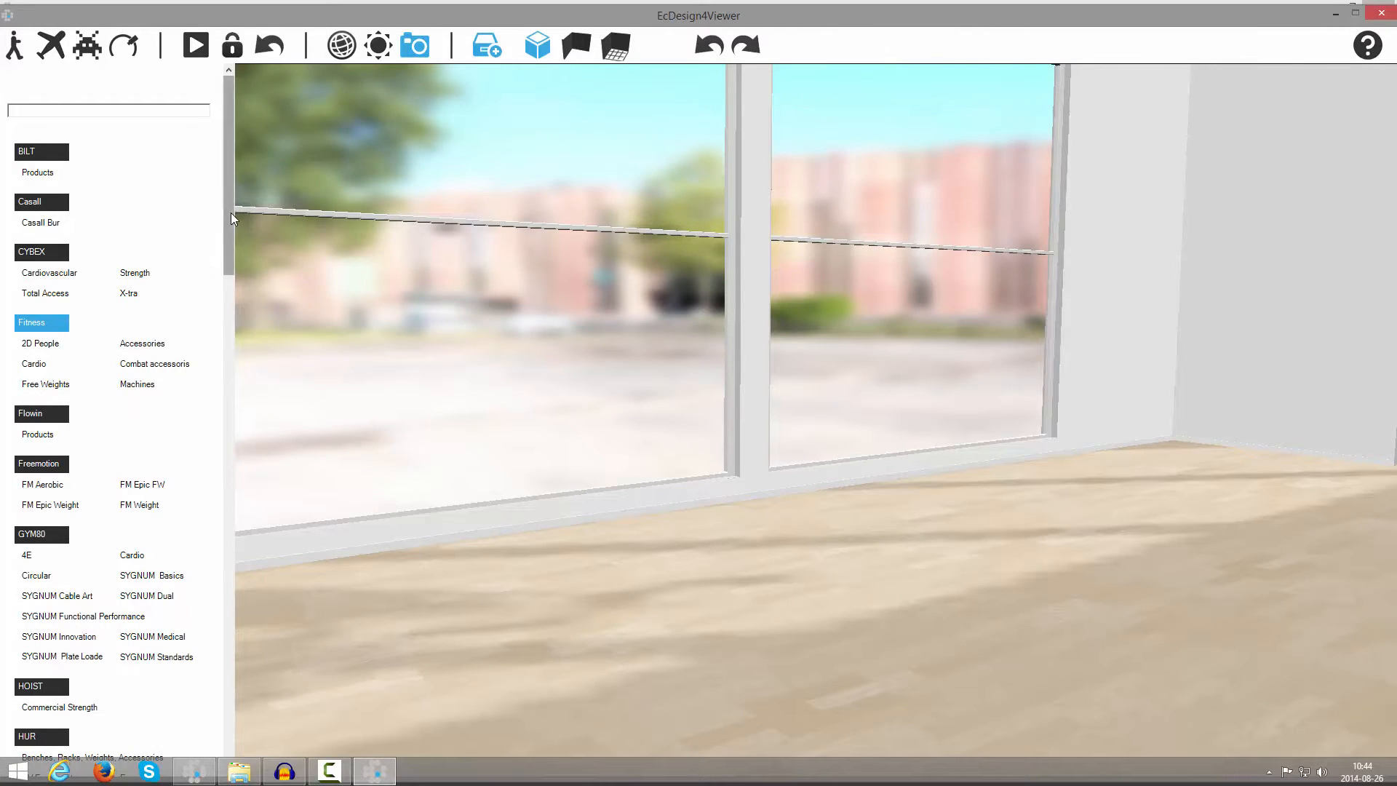
pyautogui.moveTo(230, 212); pyautogui.dragTo(212, 645)
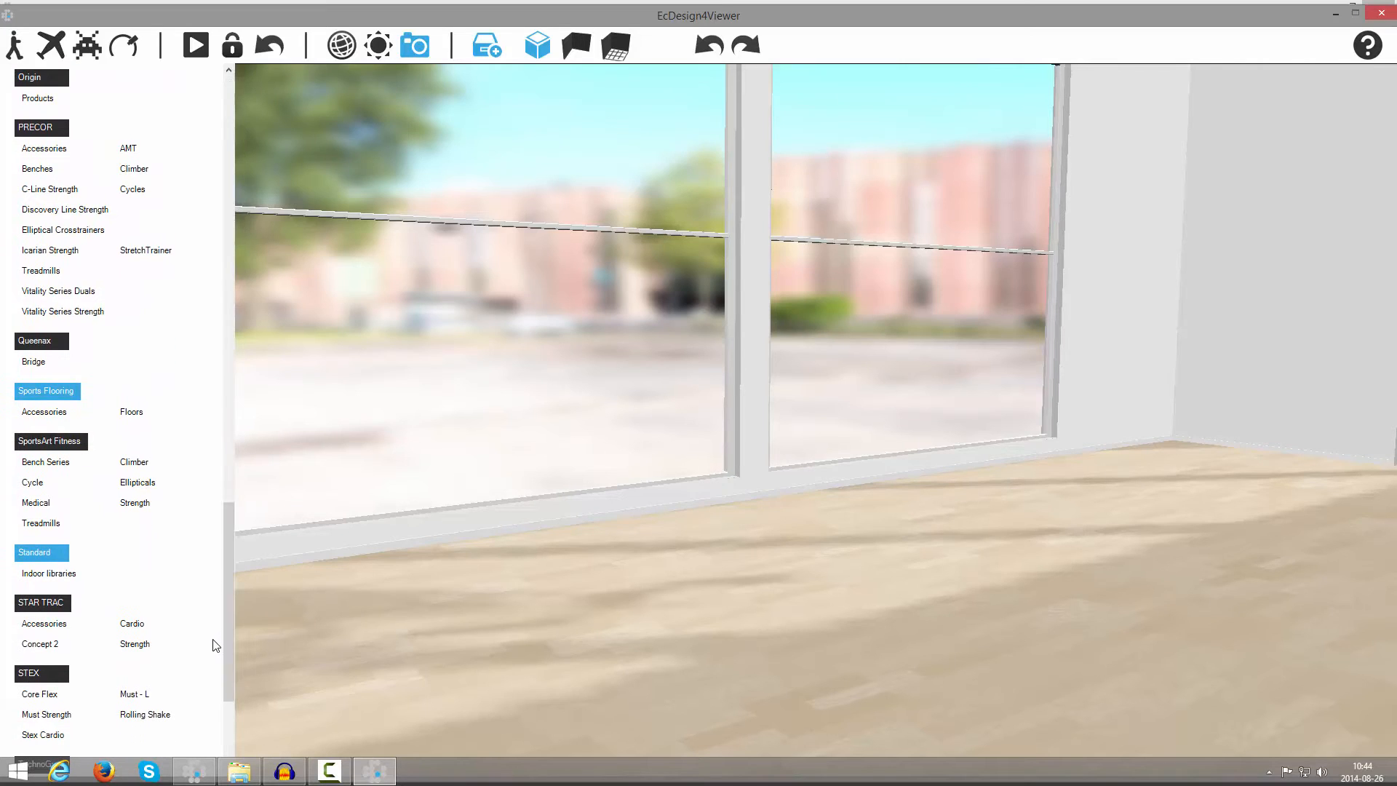
pyautogui.click(64, 580)
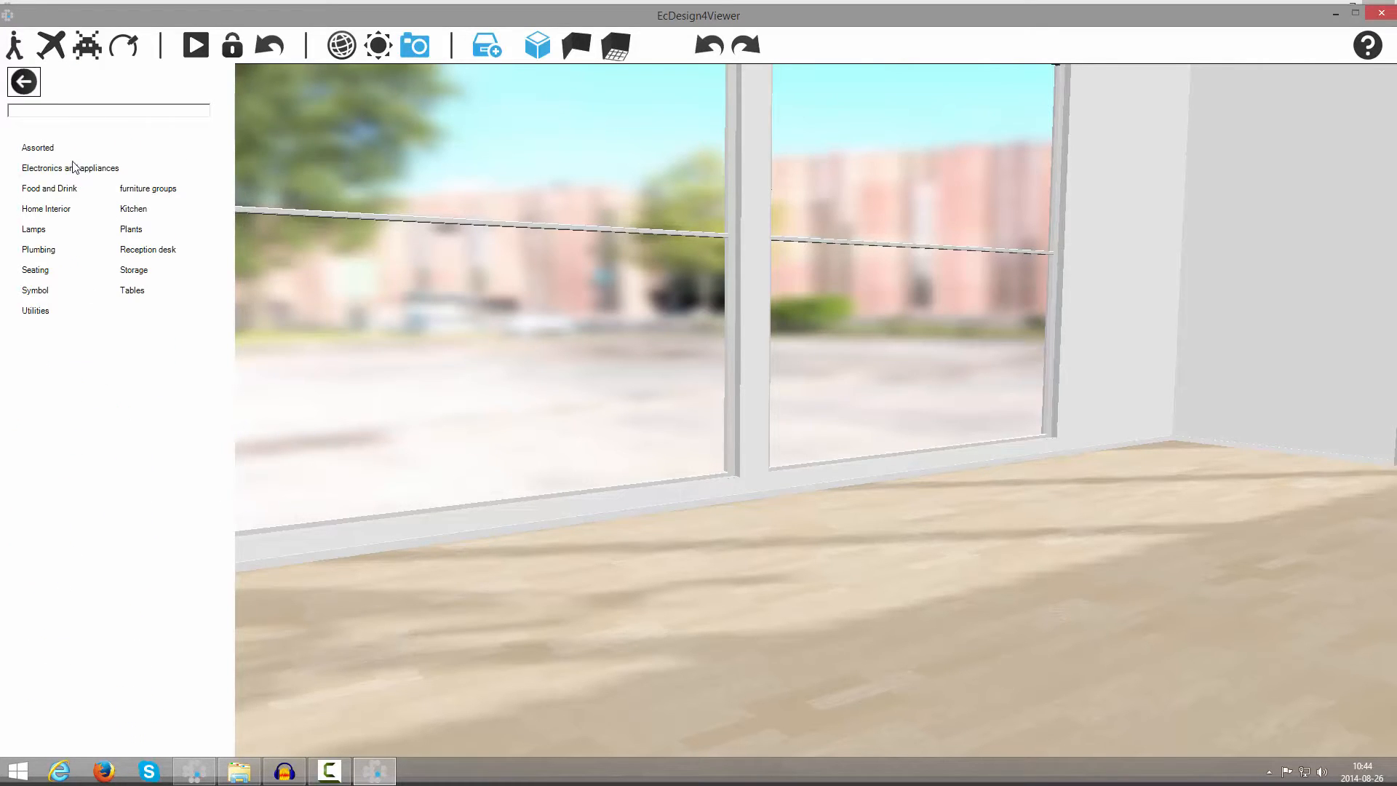
pyautogui.click(134, 232)
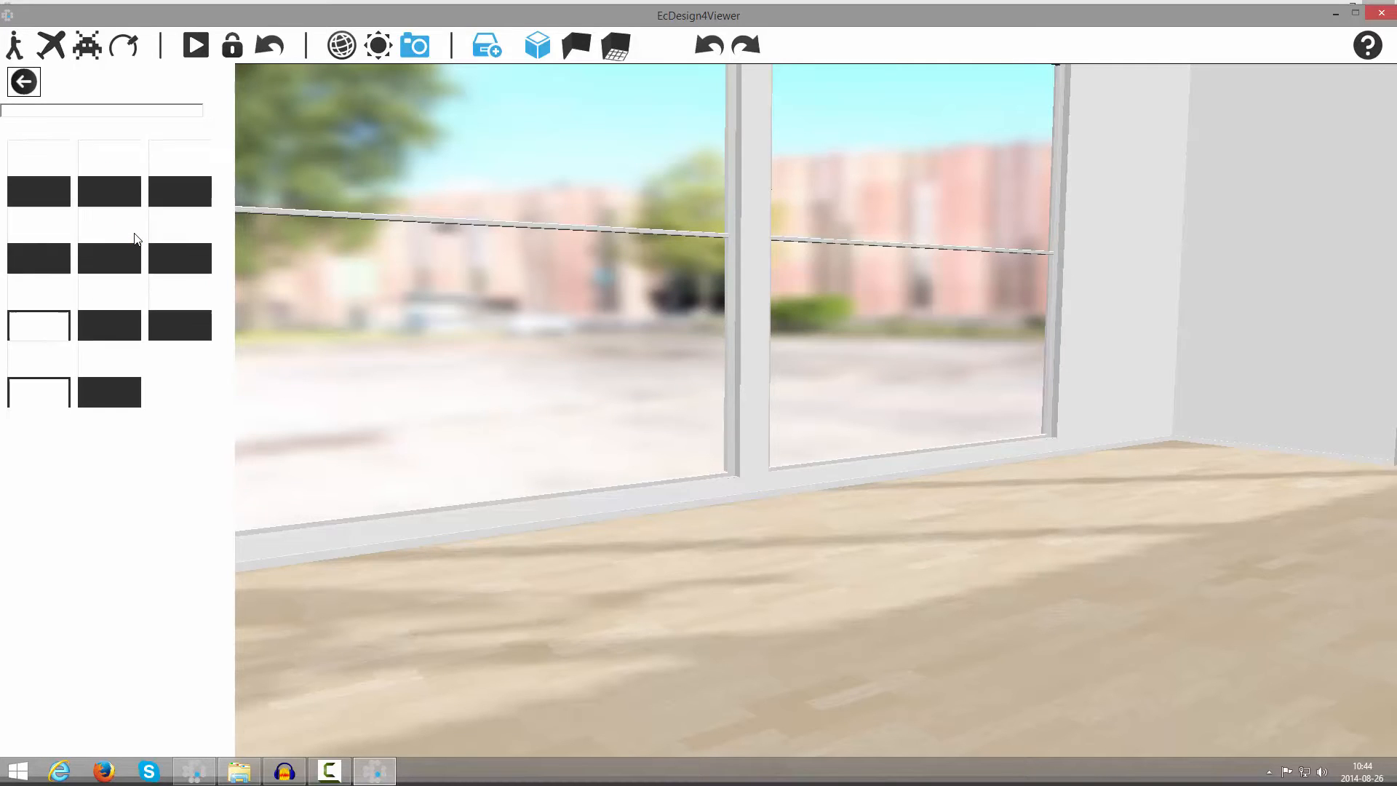
# Place two A Plant 3 plants on the floor against the pillars of the window wall.
pyautogui.moveTo(191, 163); pyautogui.dragTo(778, 489)
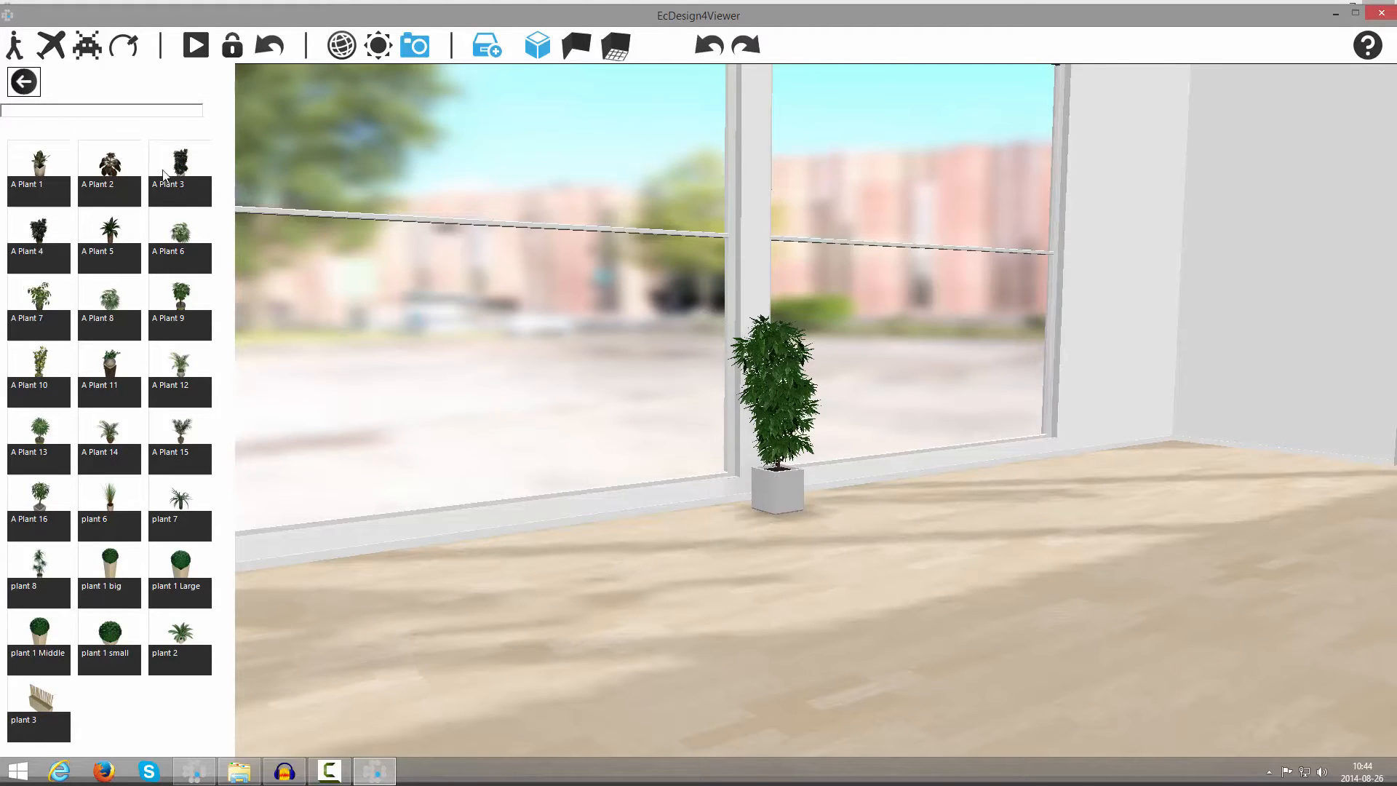
pyautogui.moveTo(164, 175); pyautogui.dragTo(1084, 440)
pyautogui.moveTo(958, 574); pyautogui.dragTo(868, 564)
# Add an E-SMi stair climber from Star Trac's E Series Cardio beside the last cross trainer in the row.
pyautogui.click(16, 86)
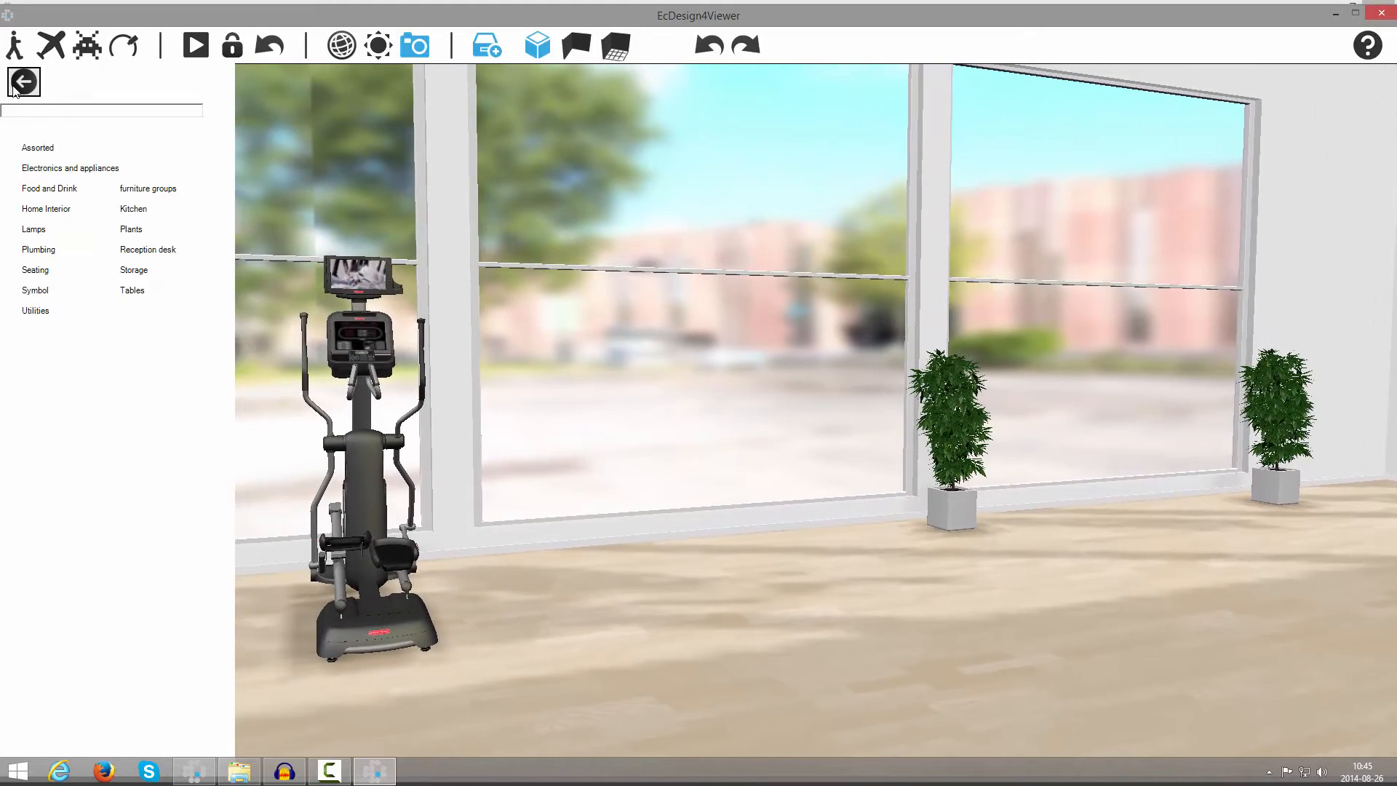
pyautogui.click(16, 86)
pyautogui.moveTo(233, 185); pyautogui.dragTo(212, 619)
pyautogui.click(134, 579)
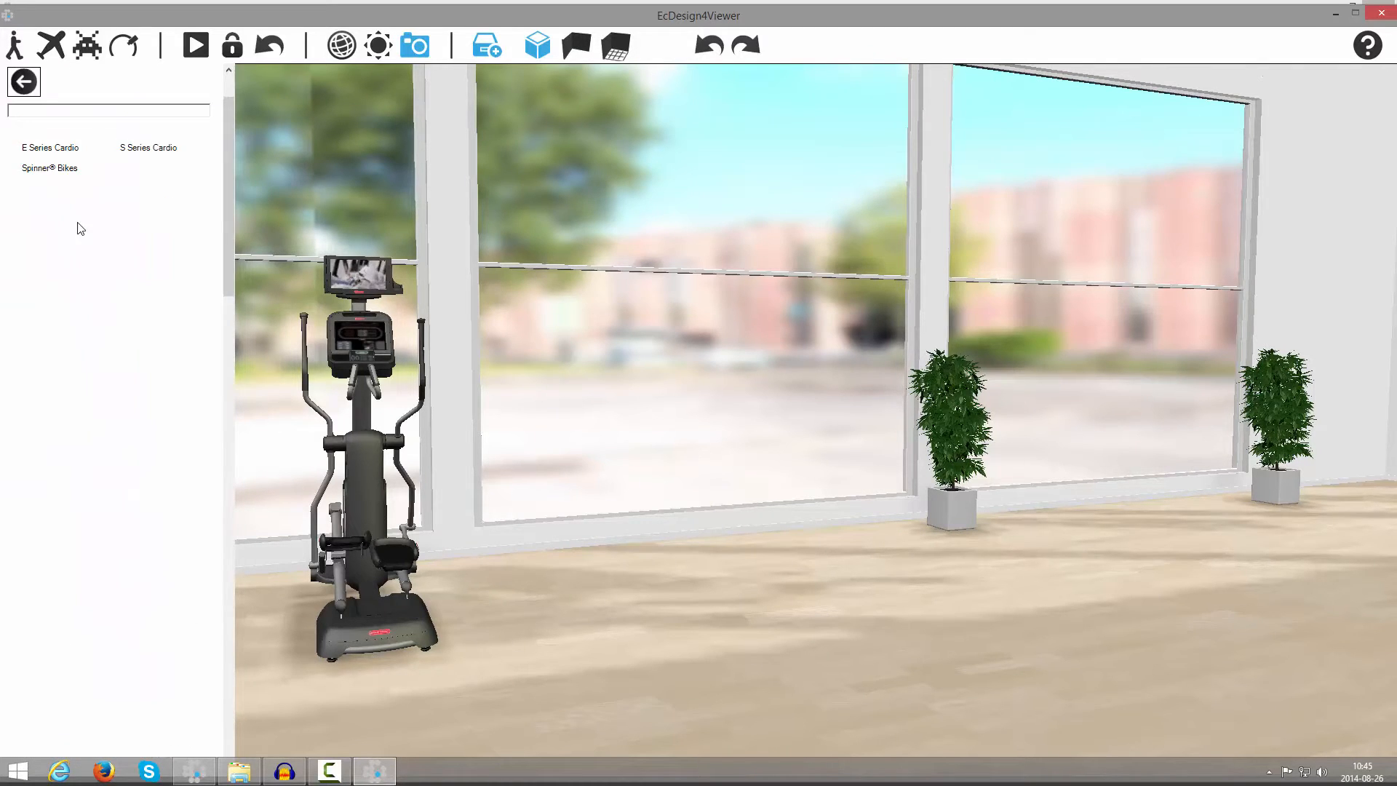
pyautogui.click(55, 147)
pyautogui.click(40, 168)
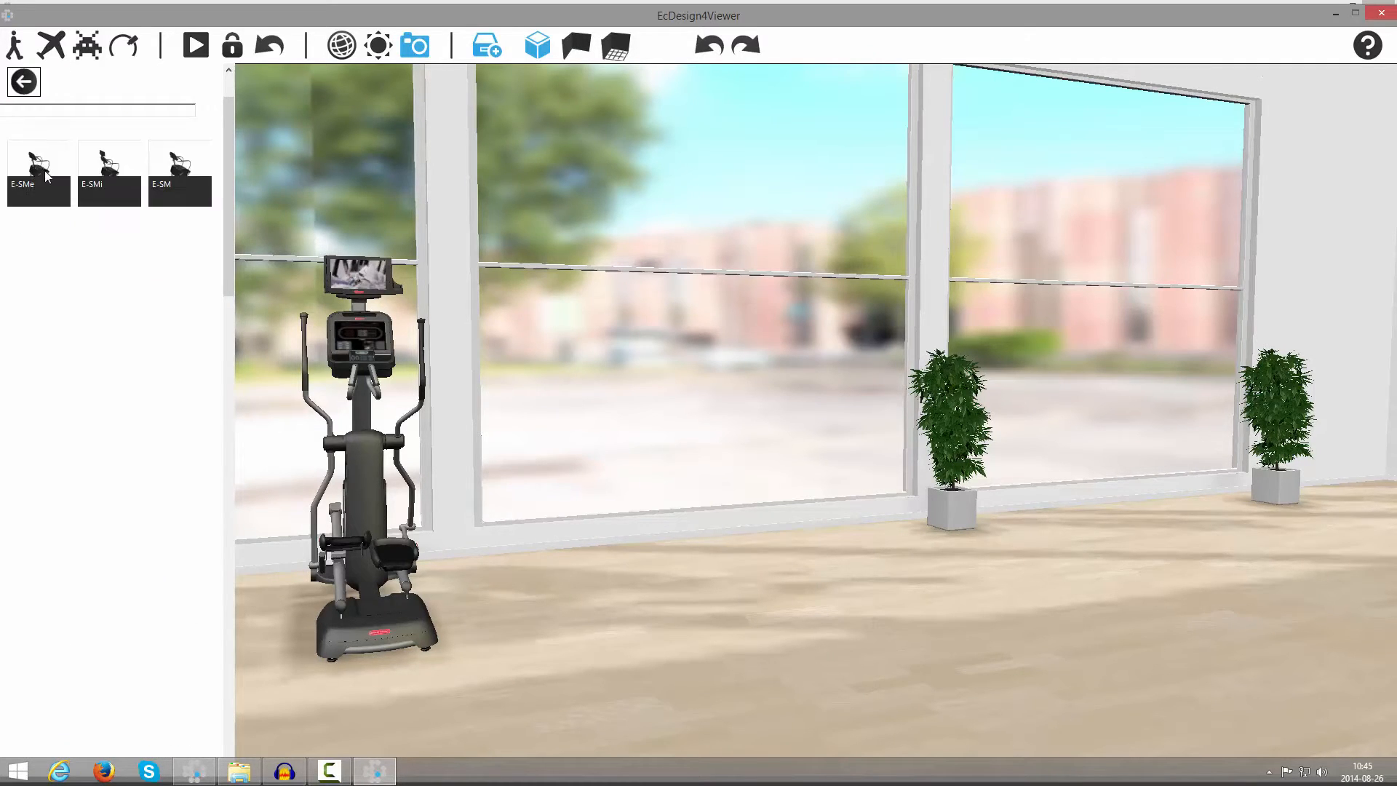
pyautogui.moveTo(113, 166); pyautogui.dragTo(603, 585)
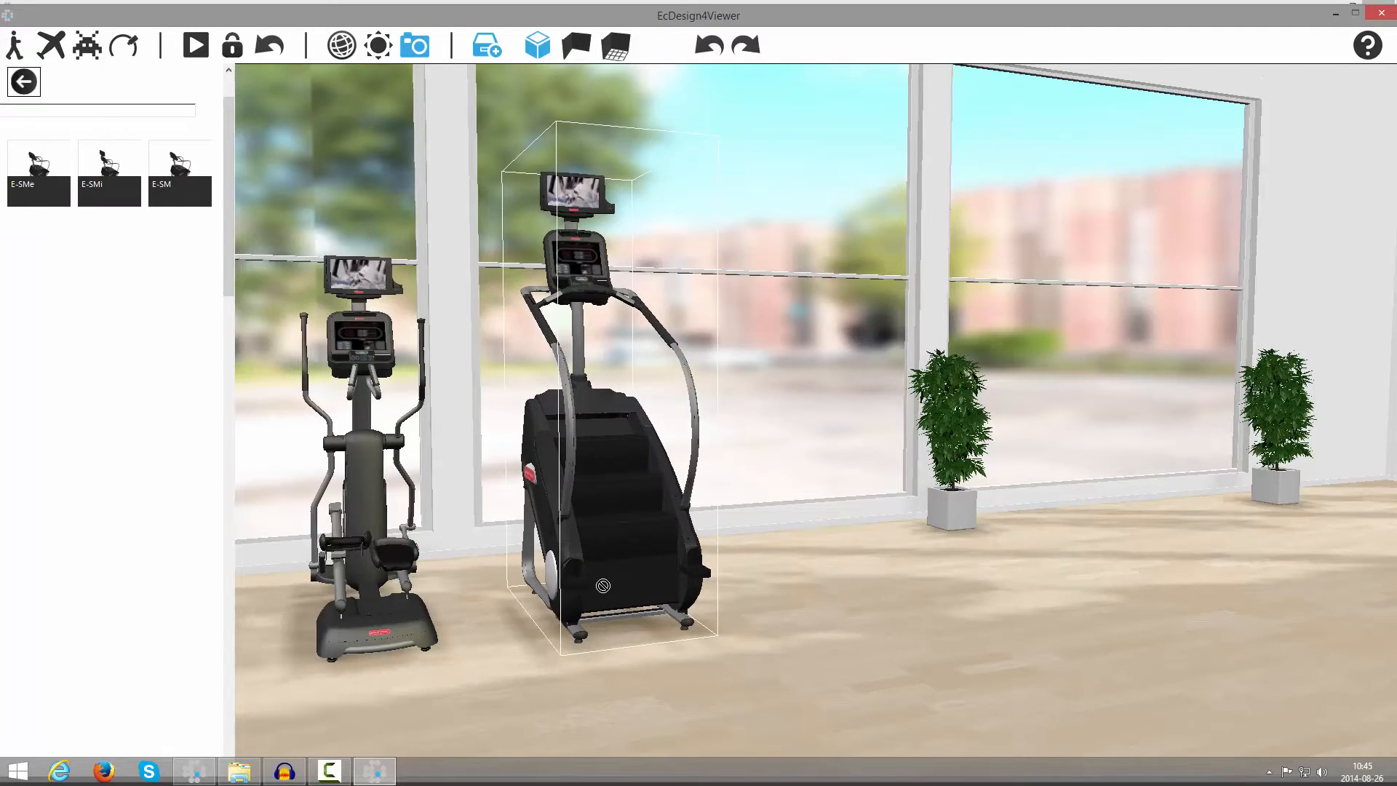
# Set the stair climber's duplicate distance to 1.4 and duplicate it to its right.
pyautogui.click(620, 562)
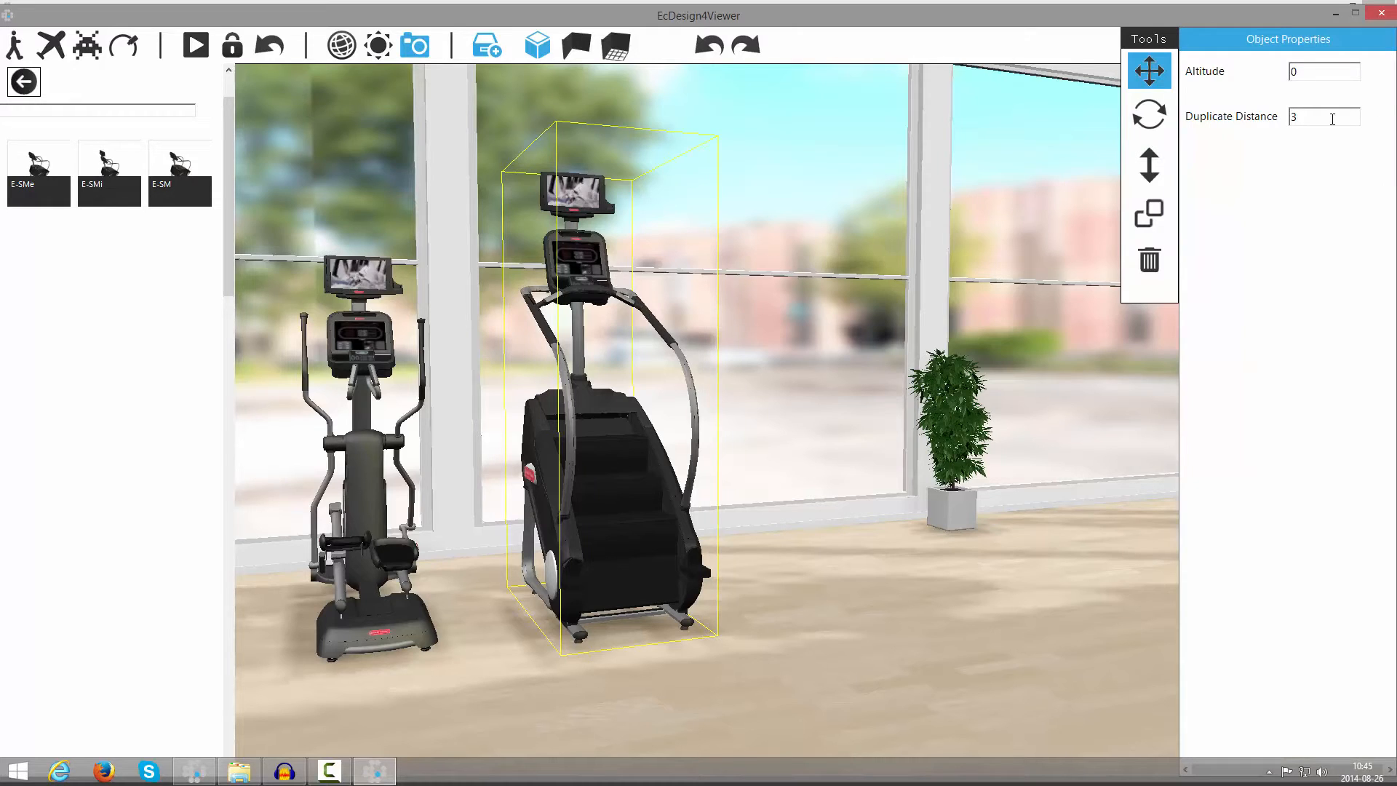
pyautogui.moveTo(1297, 117); pyautogui.dragTo(1271, 124)
pyautogui.click(1149, 213)
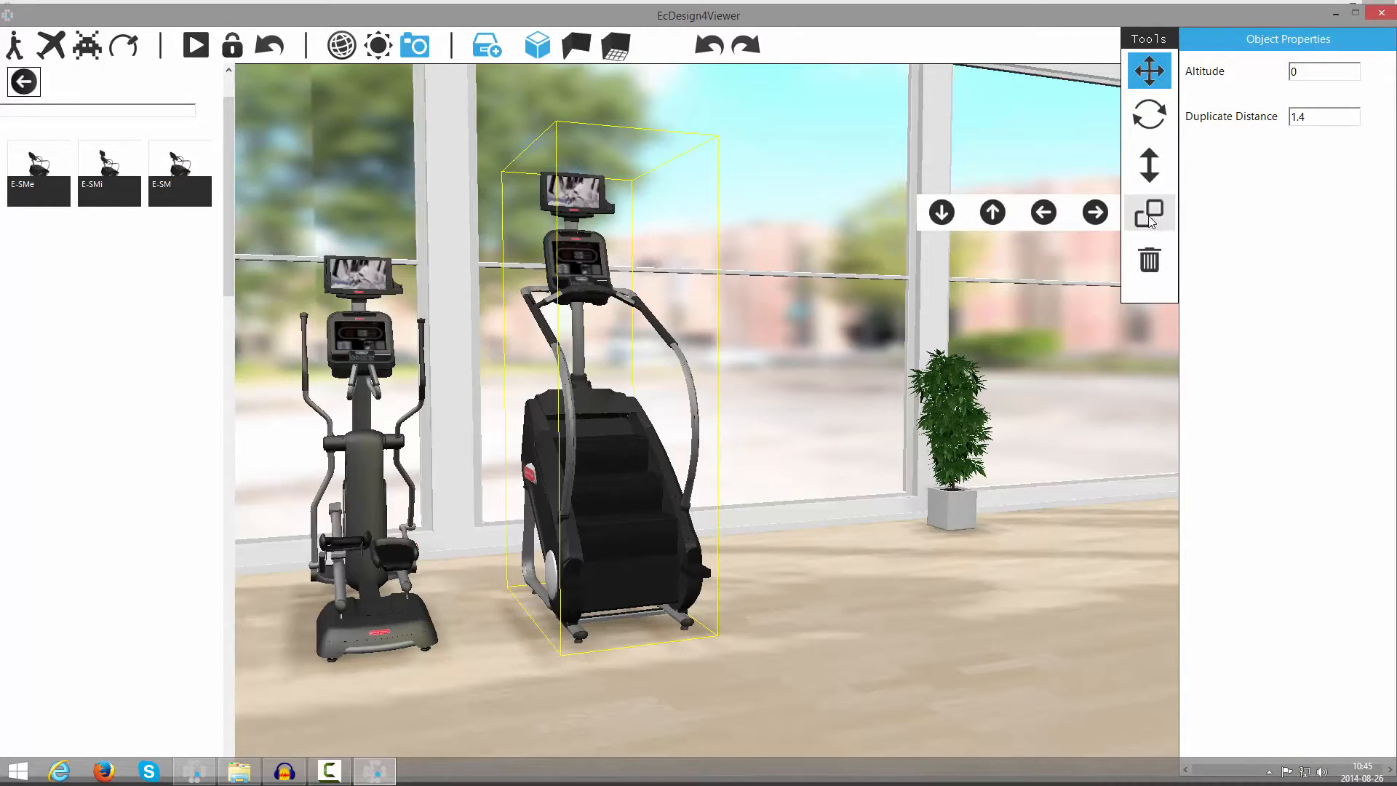
pyautogui.click(1095, 213)
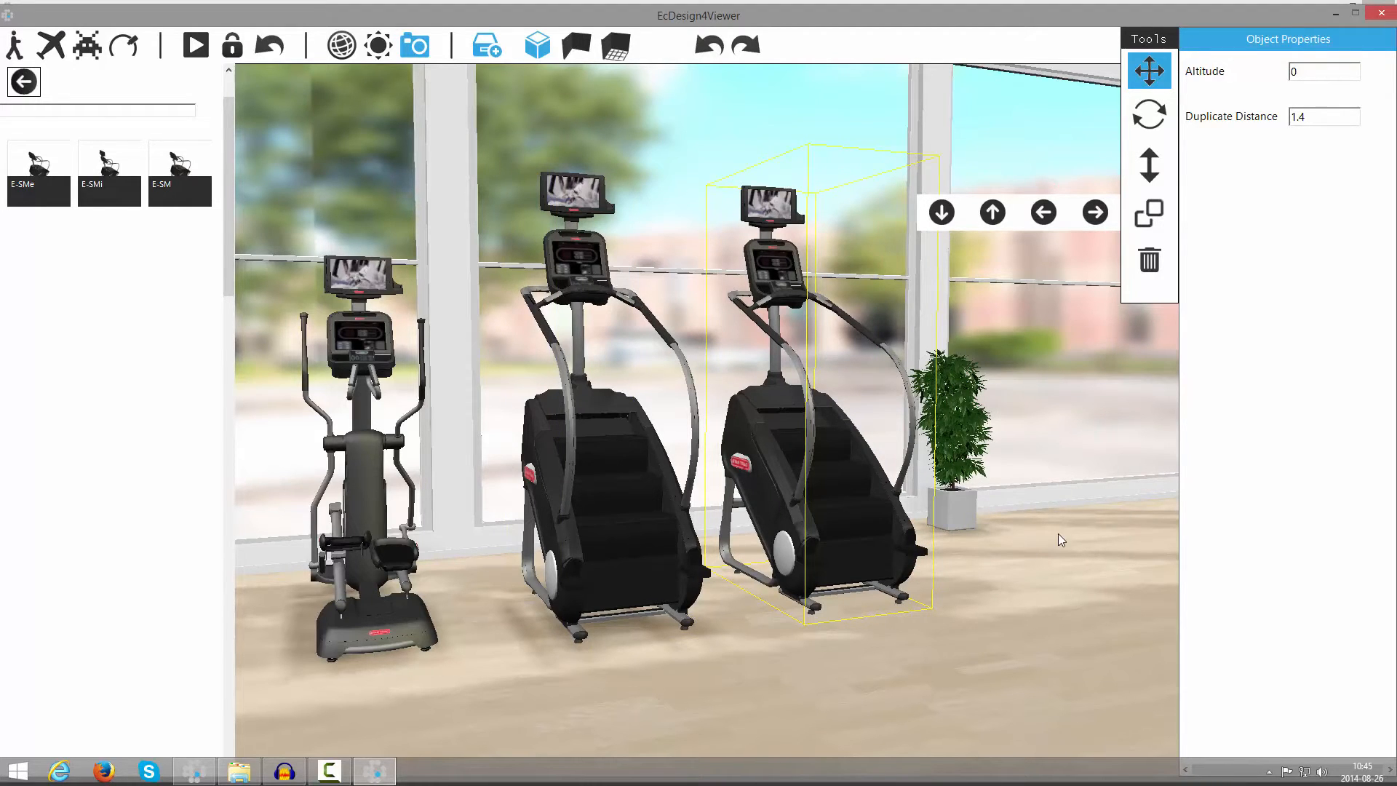
# Close the assortments and object editing, and move the floating Tools palette lower, over the far end of the window wall.
pyautogui.click(489, 45)
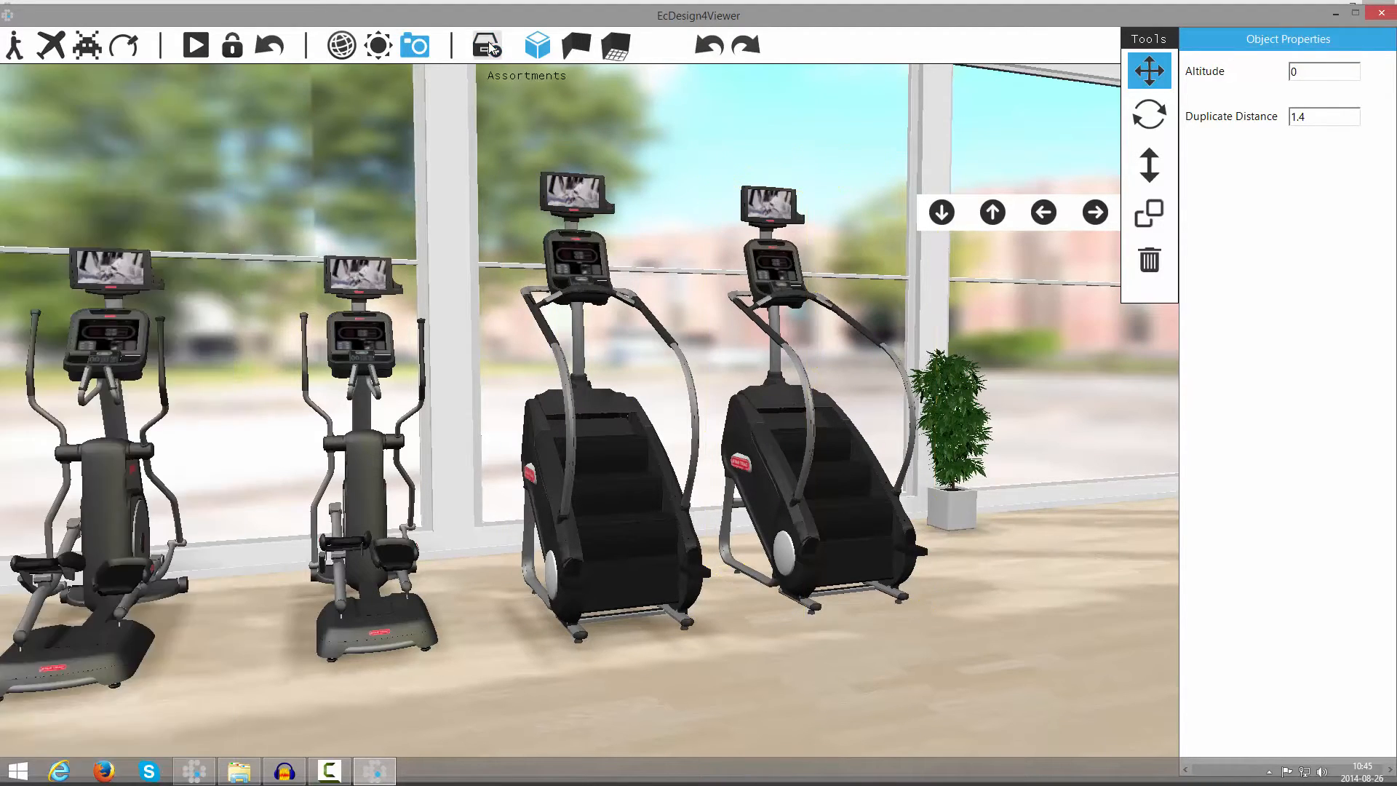
pyautogui.click(539, 43)
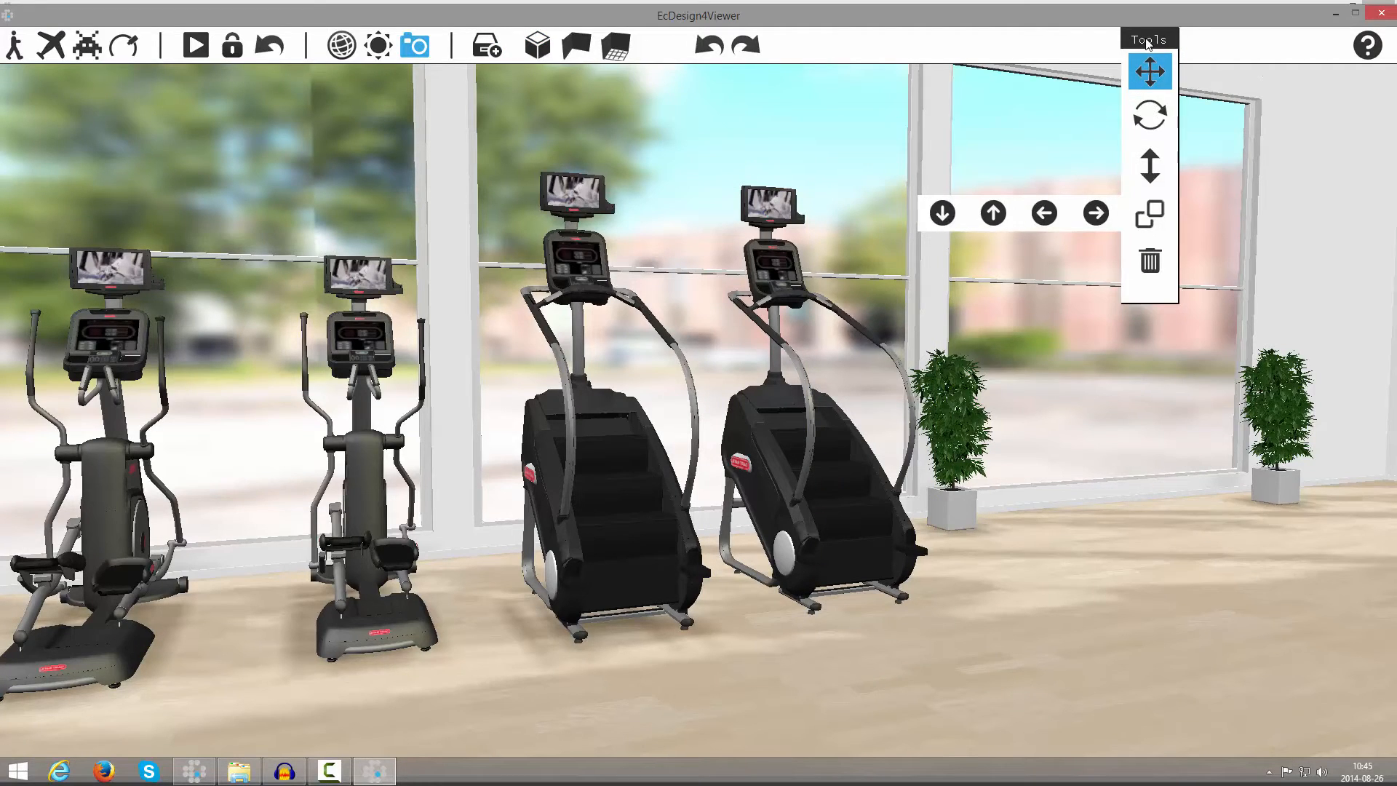
pyautogui.click(1145, 67)
pyautogui.moveTo(1144, 42); pyautogui.dragTo(1194, 281)
pyautogui.moveTo(1234, 219); pyautogui.dragTo(1229, 144)
pyautogui.moveTo(1047, 475); pyautogui.dragTo(1063, 482)
pyautogui.scroll(2, 1062, 482)
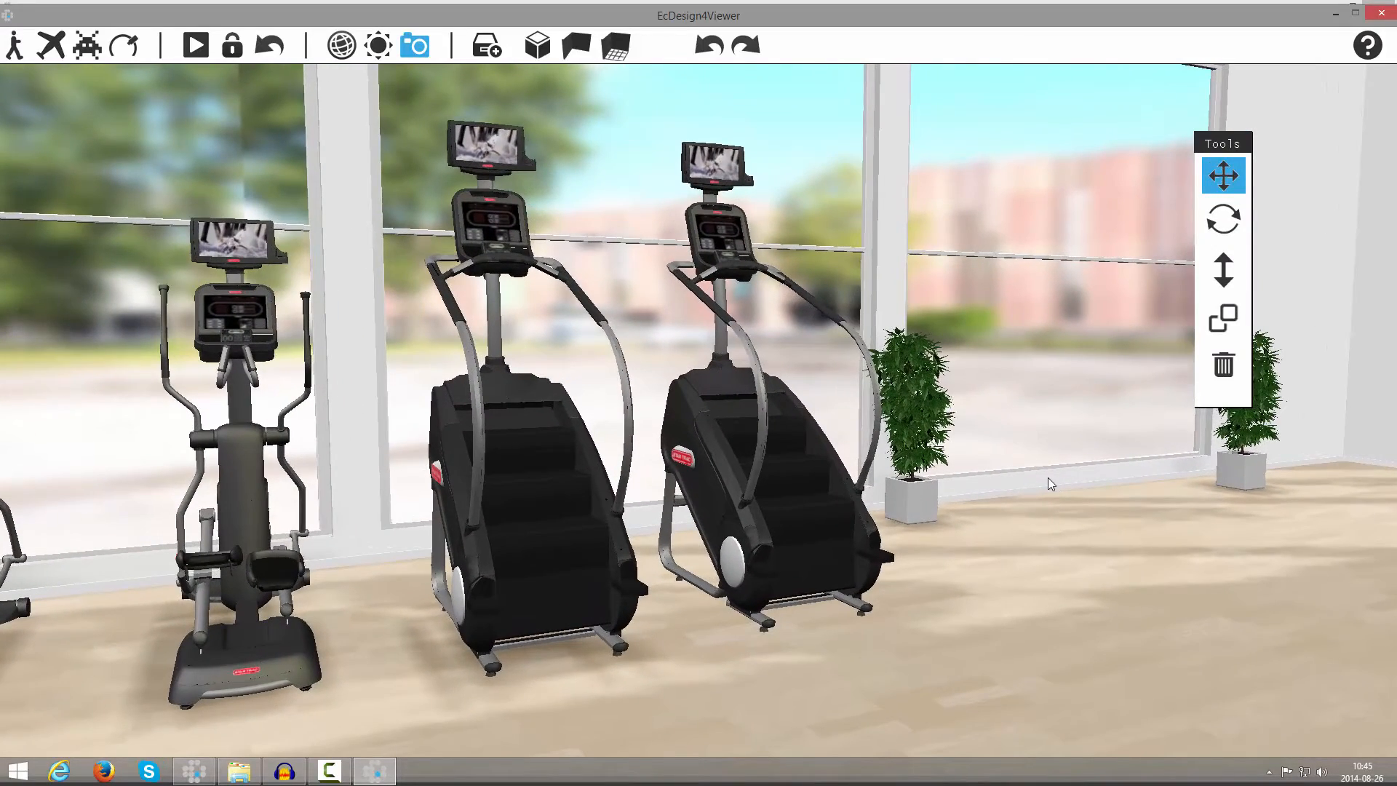
# Change the exterior behind the windows to plain White.
pyautogui.click(341, 45)
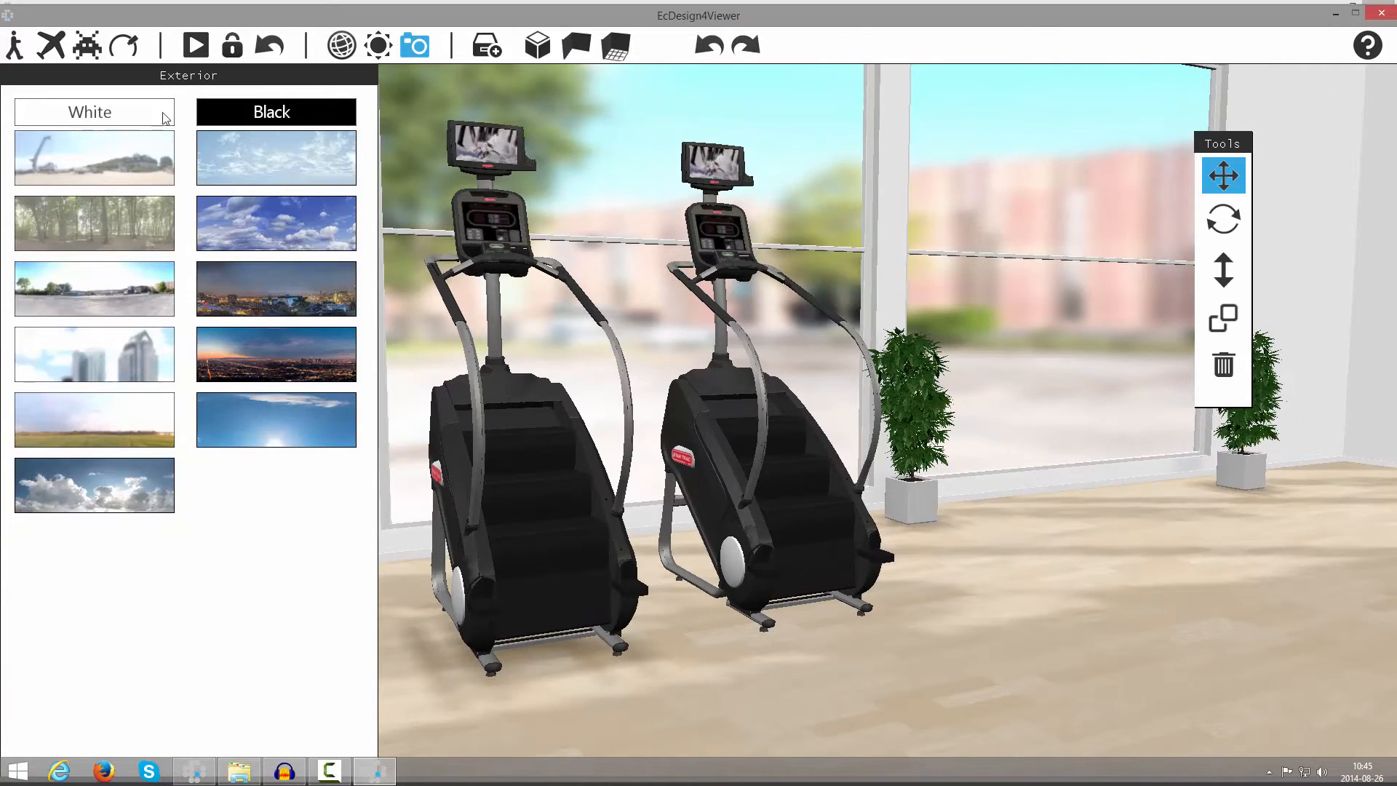
pyautogui.click(133, 120)
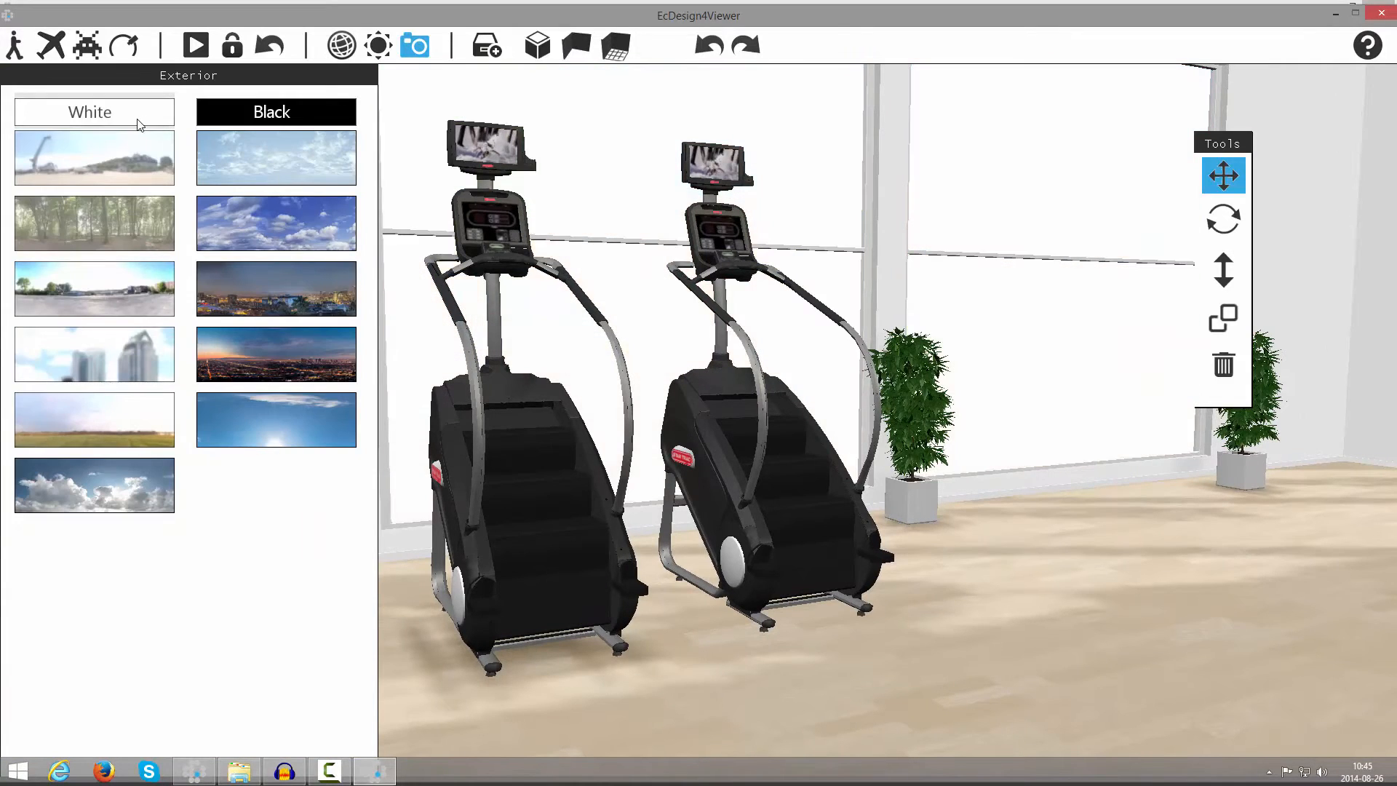
pyautogui.click(340, 48)
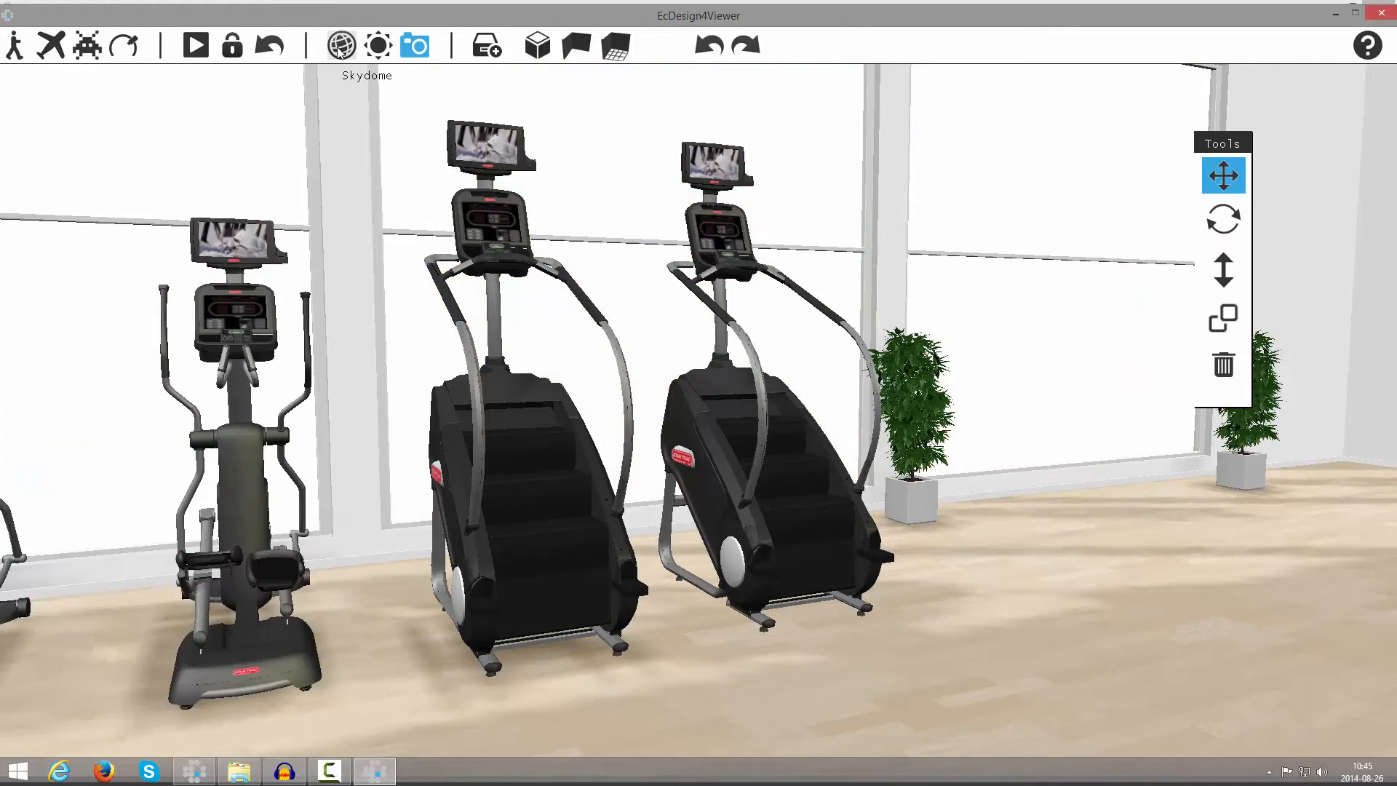
# From the overhead view, move both stair climbers closer to the window wall and shift the middle strength machine slightly left.
pyautogui.click(51, 45)
pyautogui.scroll(5, 719, 478)
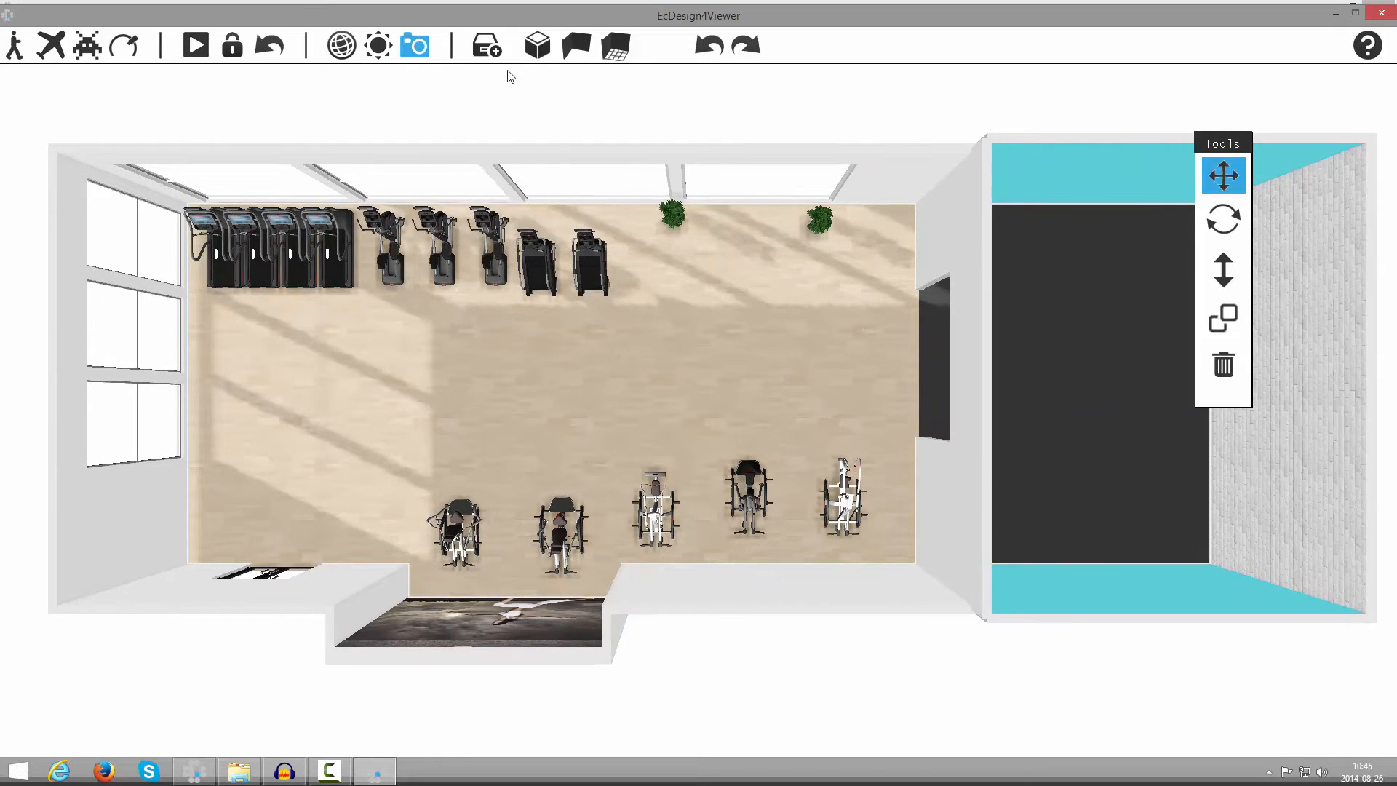
pyautogui.click(536, 46)
pyautogui.moveTo(630, 323); pyautogui.dragTo(543, 227)
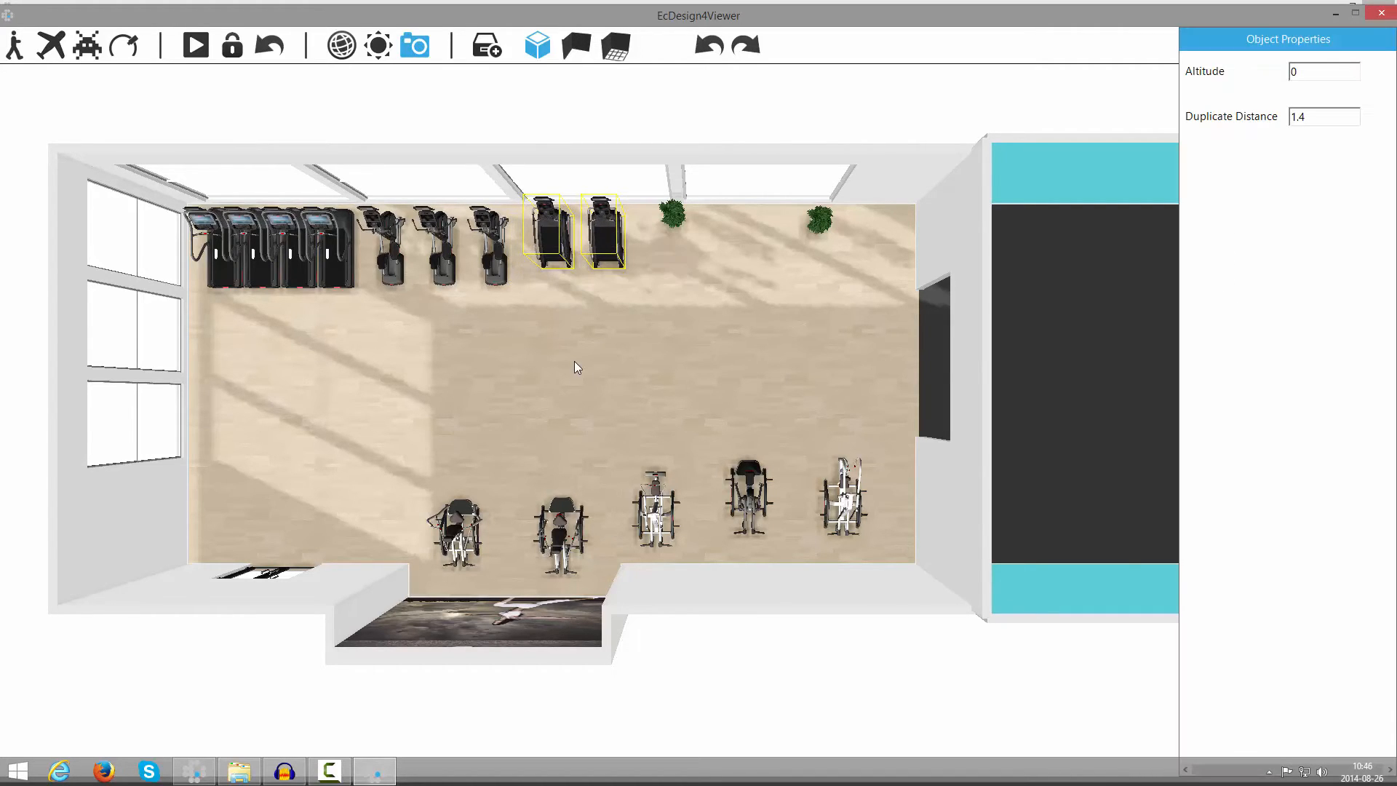
pyautogui.click(652, 482)
pyautogui.moveTo(652, 482)
pyautogui.mouseDown()
pyautogui.moveTo(624, 391)
pyautogui.moveTo(644, 477)
pyautogui.mouseUp()
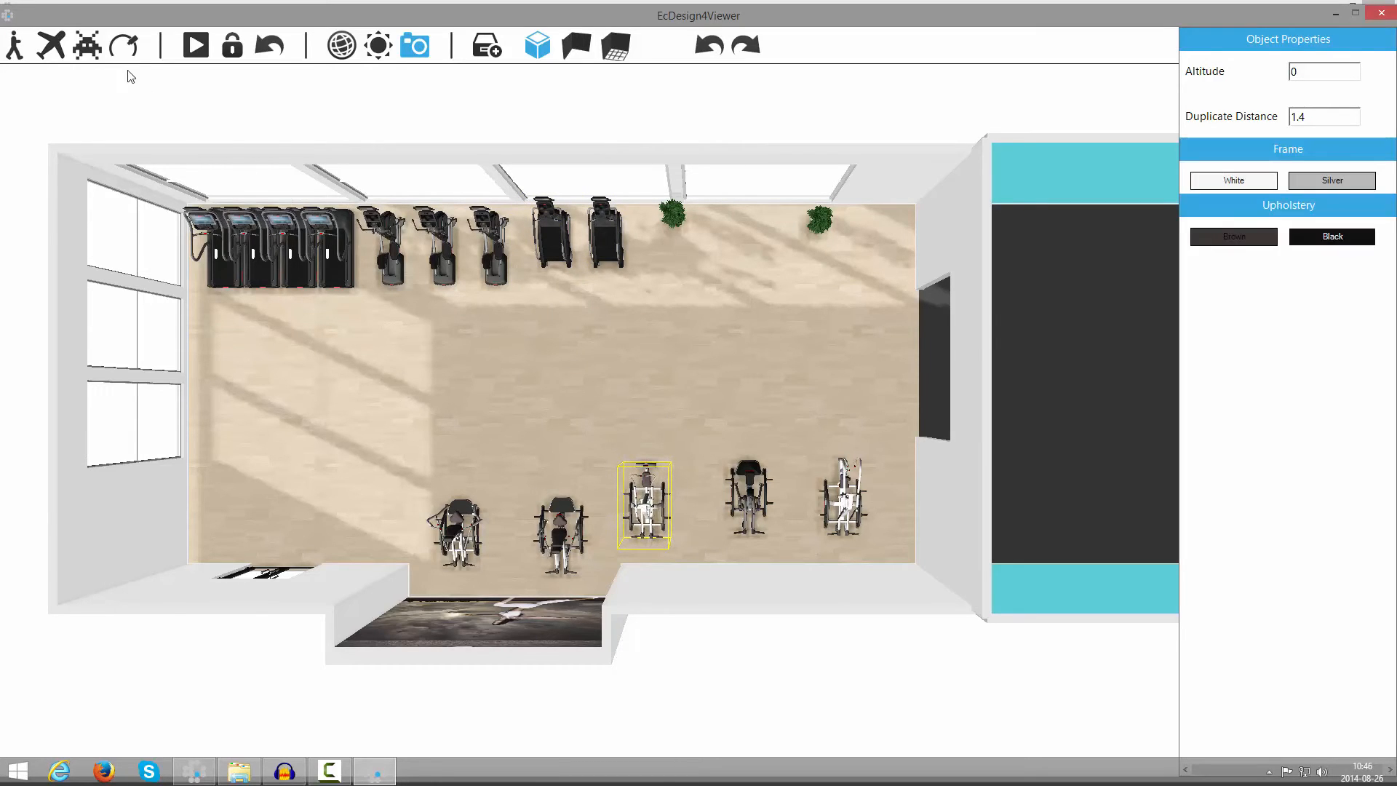
# Select both stair climbers together in an orbiting view, and close the 3D viewer to return to the floor plan.
pyautogui.click(125, 50)
pyautogui.moveTo(370, 234); pyautogui.dragTo(655, 386, button='right')
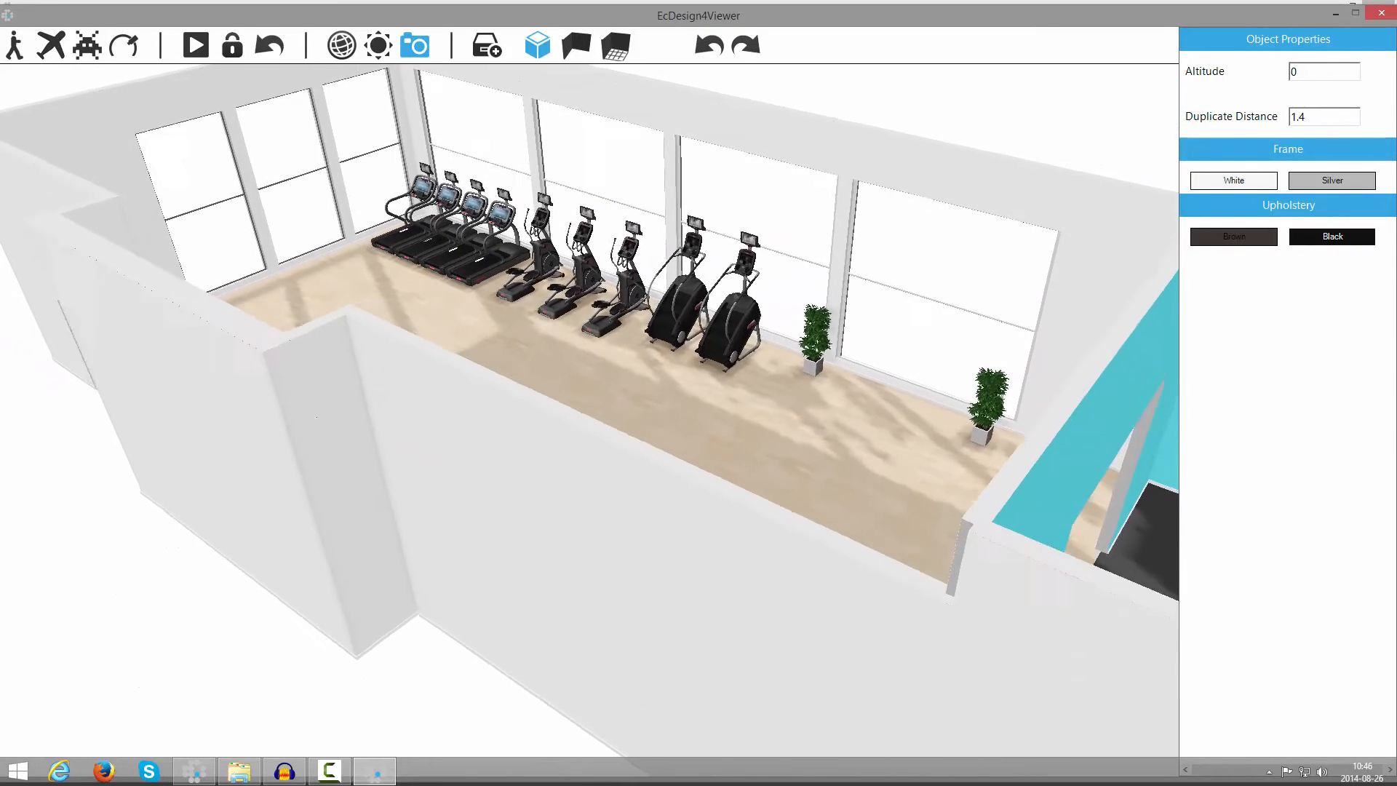
pyautogui.scroll(6, 710, 407)
pyautogui.moveTo(783, 497); pyautogui.dragTo(698, 394)
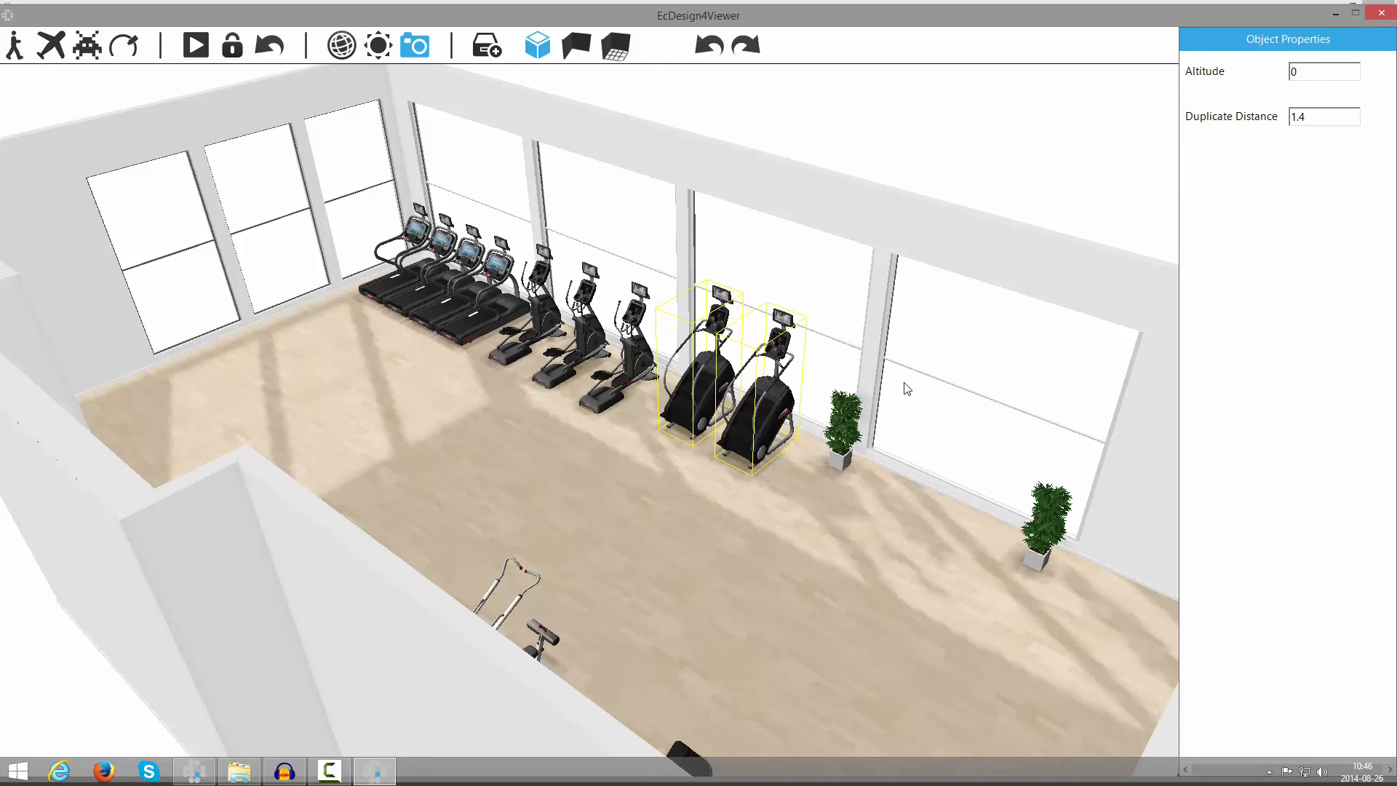
pyautogui.click(1376, 17)
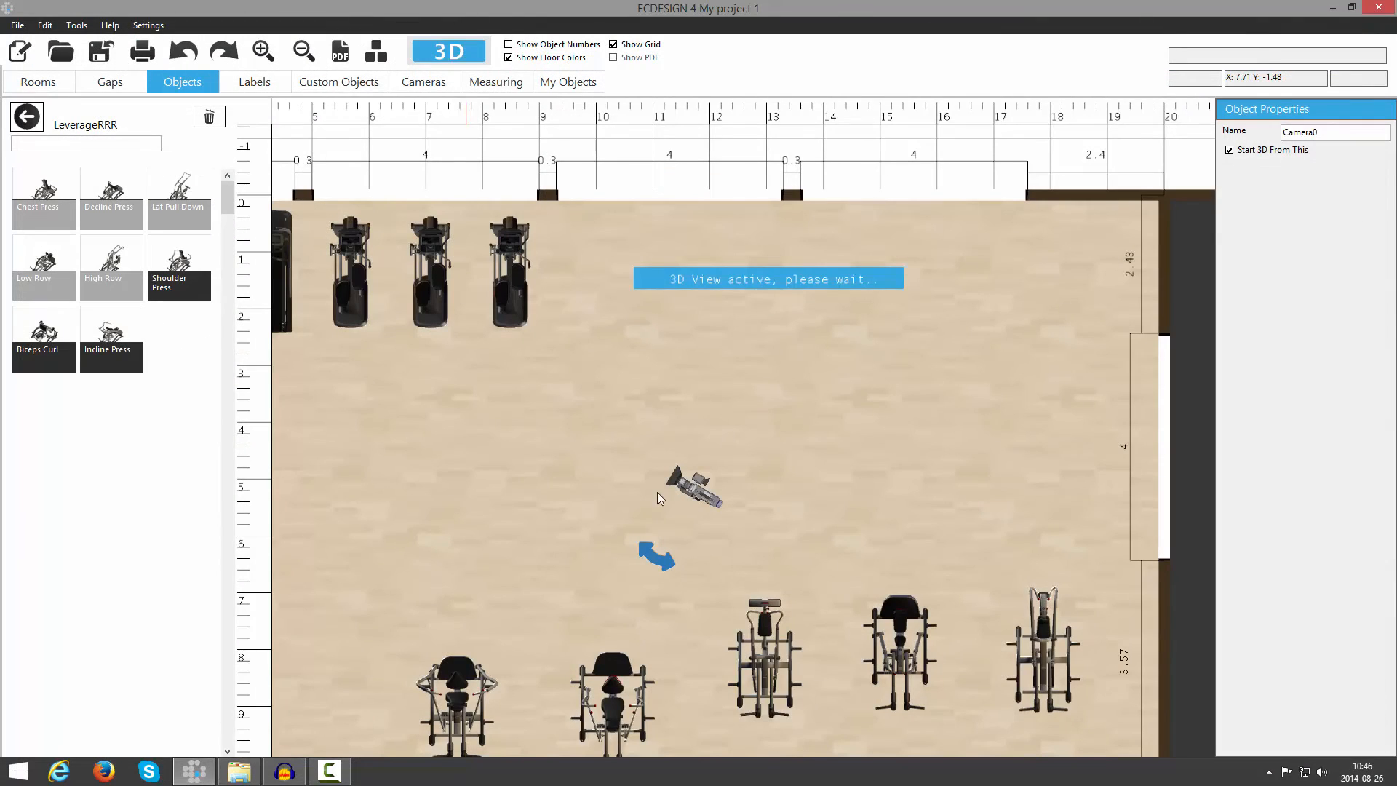